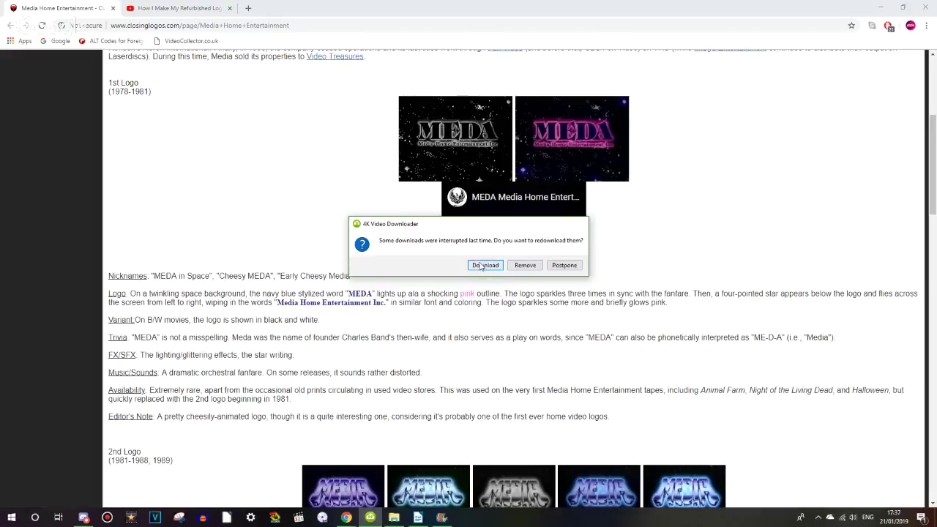
- Redownload the interrupted clip in 4K Video Downloader, then return to the Media Home Entertainment wiki page in Chrome
{"action": "left_click", "coordinate": [486, 264]}
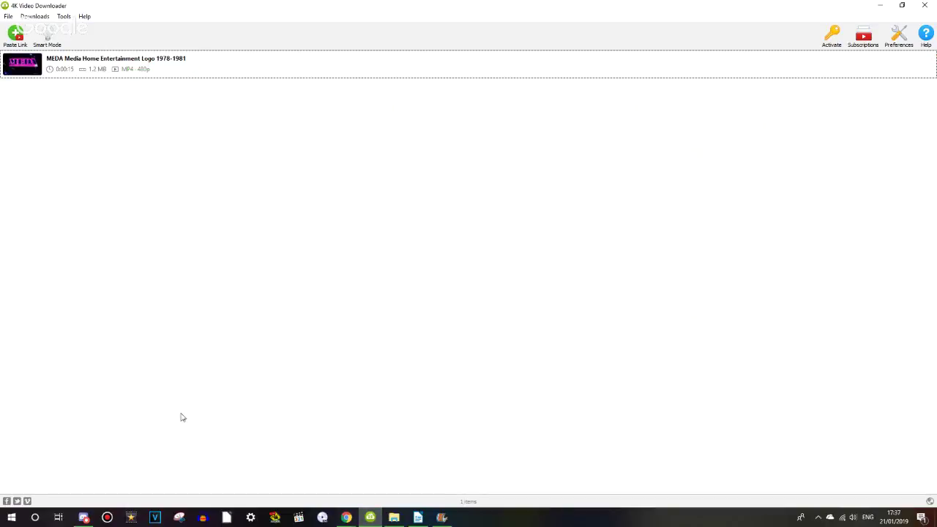
{"action": "left_click", "coordinate": [351, 515]}
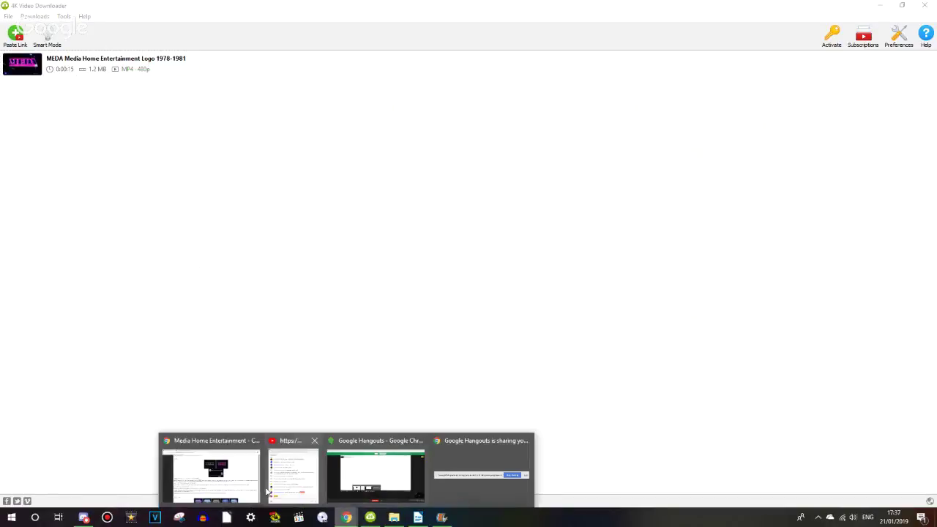
{"action": "left_click", "coordinate": [239, 486]}
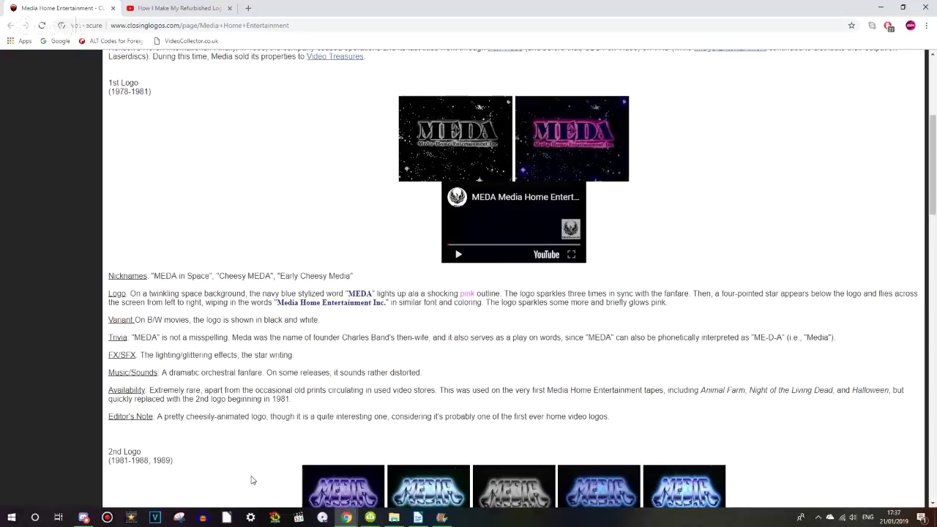
- Copy the URL of the first video in the 2nd Logo section and paste it into 4K Video Downloader
{"action": "scroll", "coordinate": [251, 480], "scroll_direction": "down", "scroll_amount": 5}
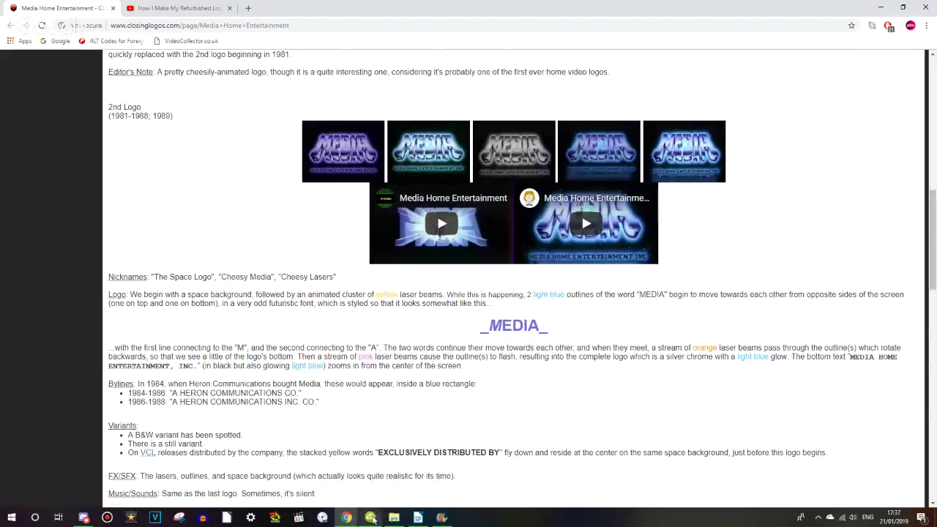
{"action": "mouse_move", "coordinate": [372, 518]}
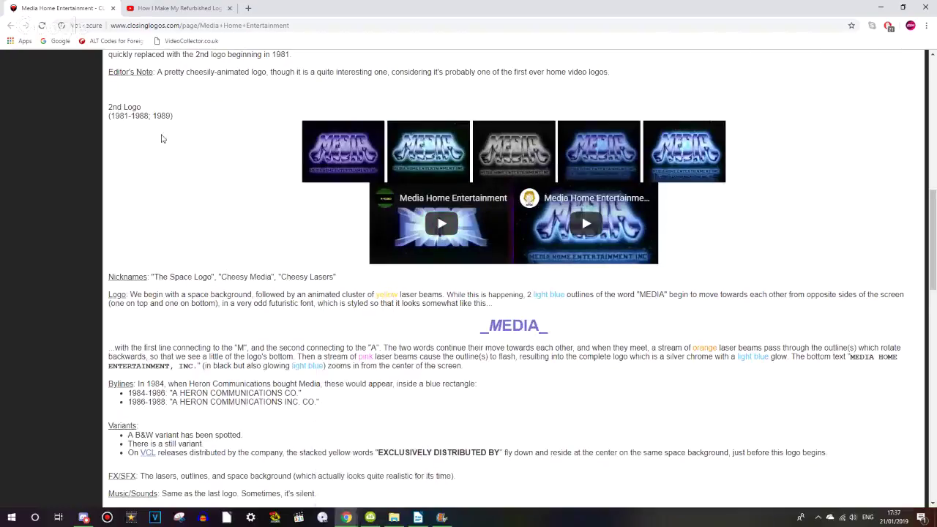
{"action": "left_click_drag", "start_coordinate": [126, 116], "coordinate": [169, 116]}
{"action": "left_click", "coordinate": [175, 153]}
{"action": "mouse_move", "coordinate": [934, 233]}
{"action": "left_mouse_down"}
{"action": "mouse_move", "coordinate": [933, 255]}
{"action": "mouse_move", "coordinate": [933, 194]}
{"action": "mouse_move", "coordinate": [933, 278]}
{"action": "mouse_move", "coordinate": [934, 235]}
{"action": "left_mouse_up"}
{"action": "right_click", "coordinate": [382, 268]}
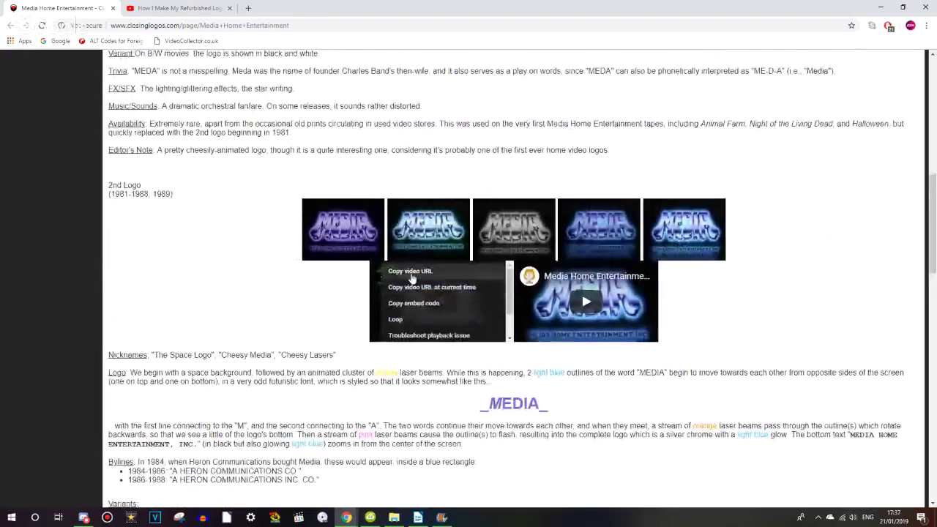
{"action": "left_click", "coordinate": [370, 517]}
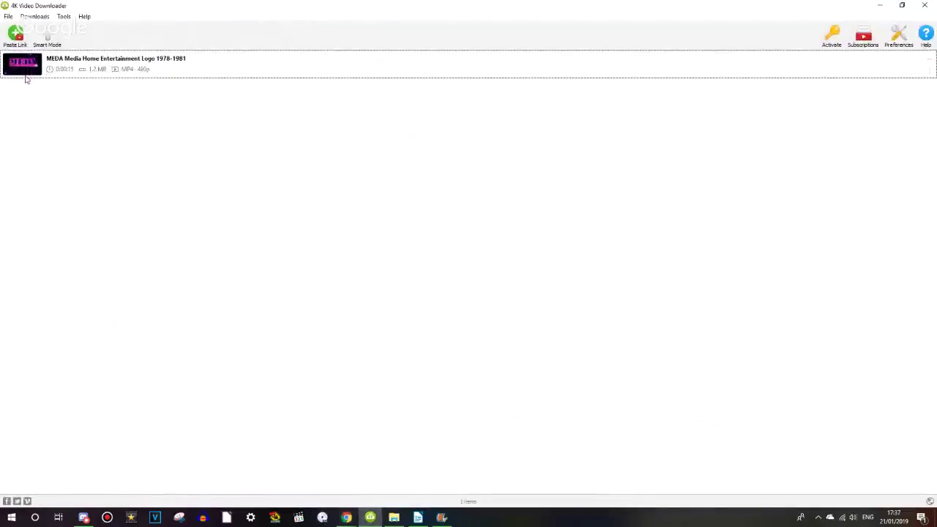
{"action": "left_click", "coordinate": [20, 45]}
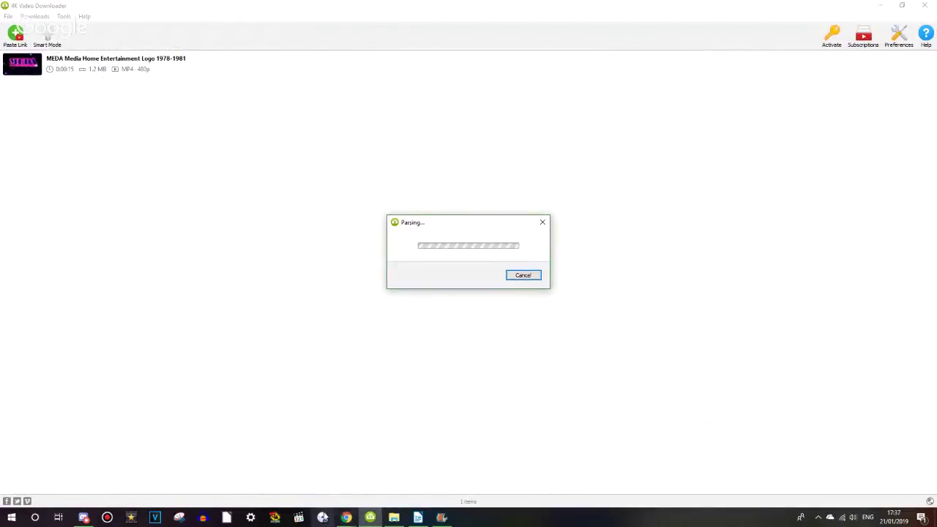
- Copy the second 2nd Logo video's URL in Chrome, and download the parsed Media Home Entertainment clip as a 480p MP4
{"action": "mouse_move", "coordinate": [350, 519]}
{"action": "left_click", "coordinate": [241, 476]}
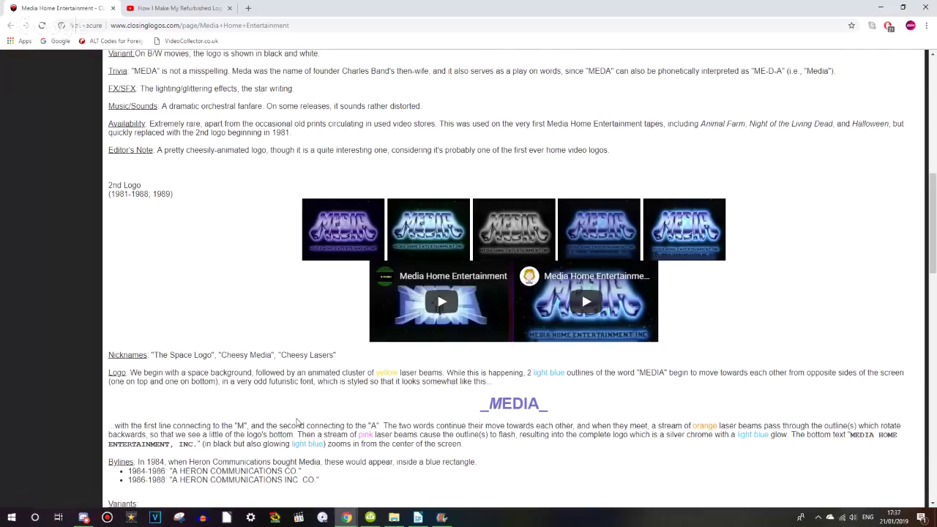
{"action": "left_click", "coordinate": [370, 517]}
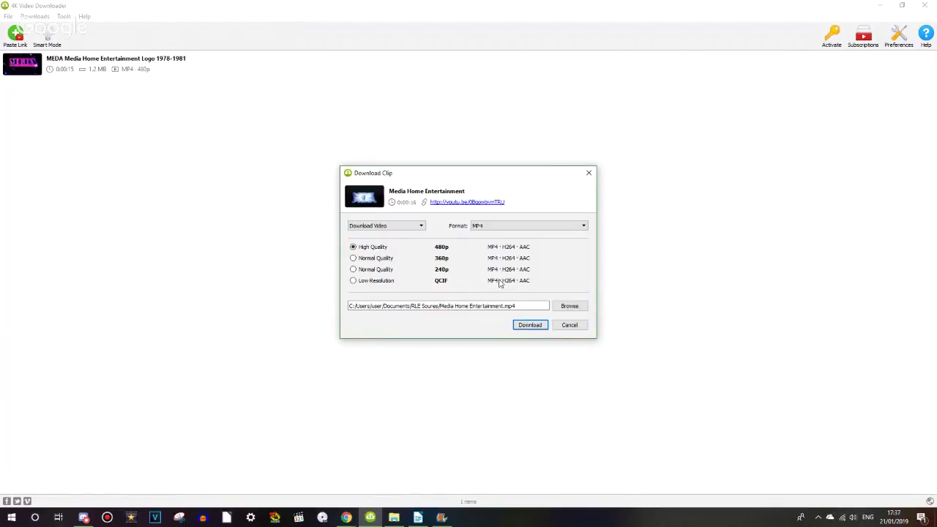
{"action": "left_click", "coordinate": [527, 325]}
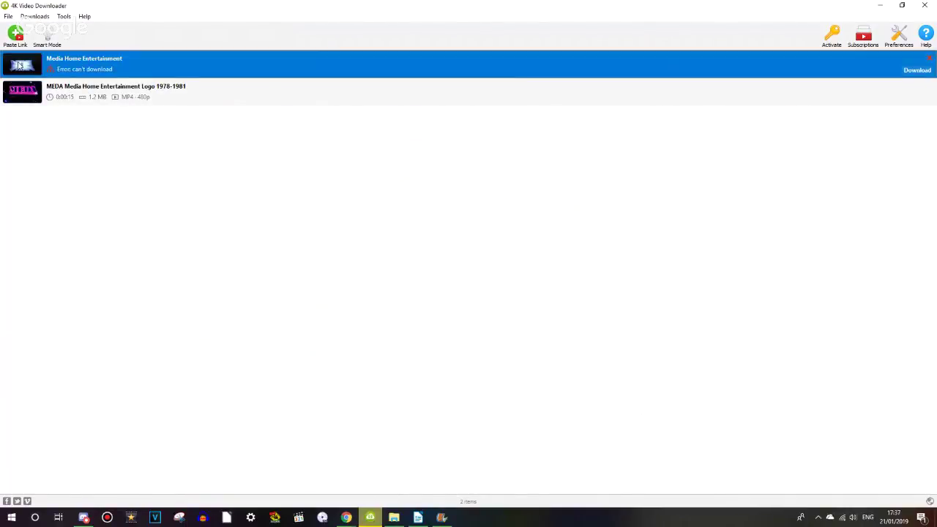
- Paste the second video's link into the downloader and copy the URL of the 3rd Logo video from the wiki page
{"action": "left_click", "coordinate": [16, 36]}
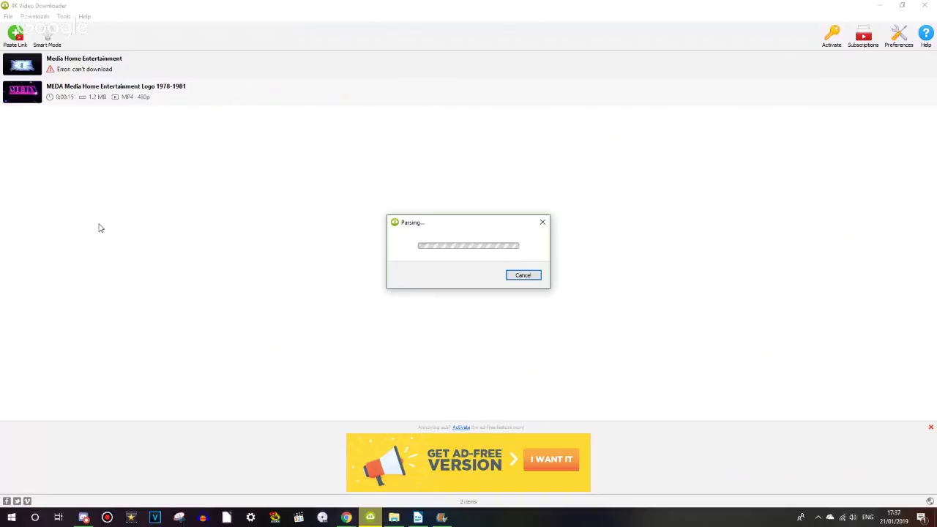
{"action": "left_click", "coordinate": [347, 518]}
{"action": "left_click", "coordinate": [209, 471]}
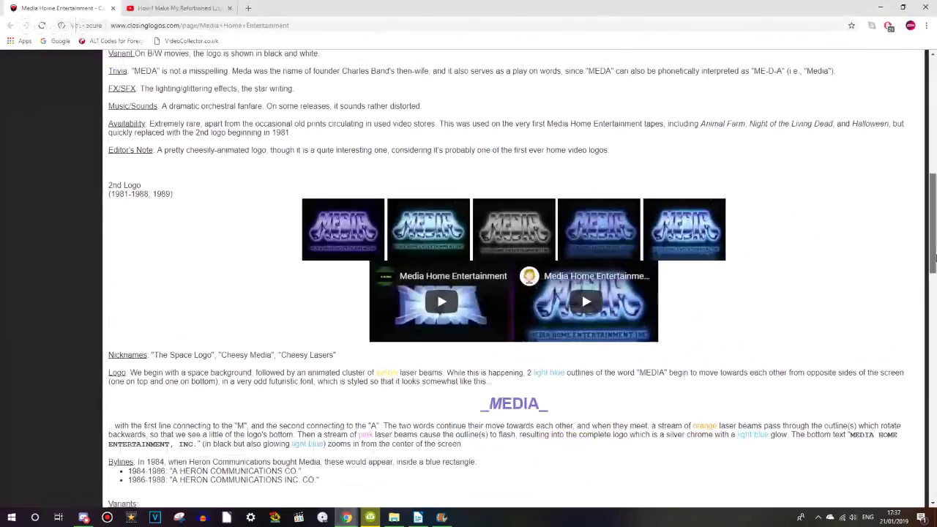
{"action": "left_click_drag", "start_coordinate": [932, 260], "coordinate": [931, 376]}
{"action": "right_click", "coordinate": [505, 248]}
{"action": "left_click", "coordinate": [482, 237]}
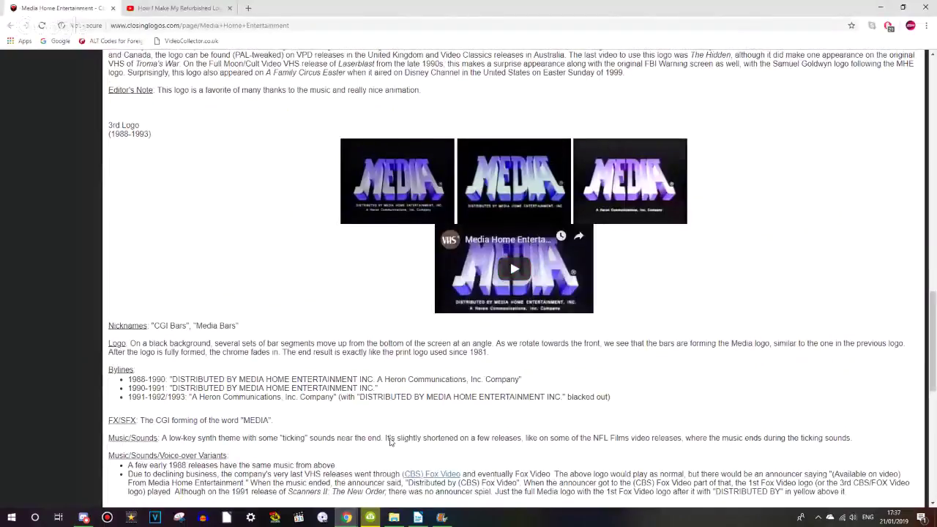
- Download the Media Home Entertainment VHS Logo clip in 4K Video Downloader and paste the 3rd Logo video's link
{"action": "left_click", "coordinate": [370, 518]}
{"action": "left_click", "coordinate": [524, 327]}
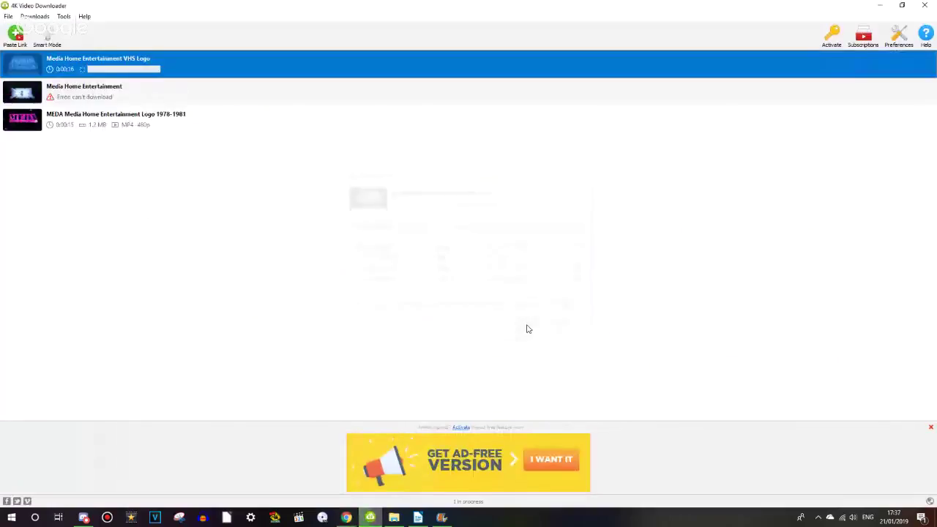
{"action": "left_click", "coordinate": [11, 30]}
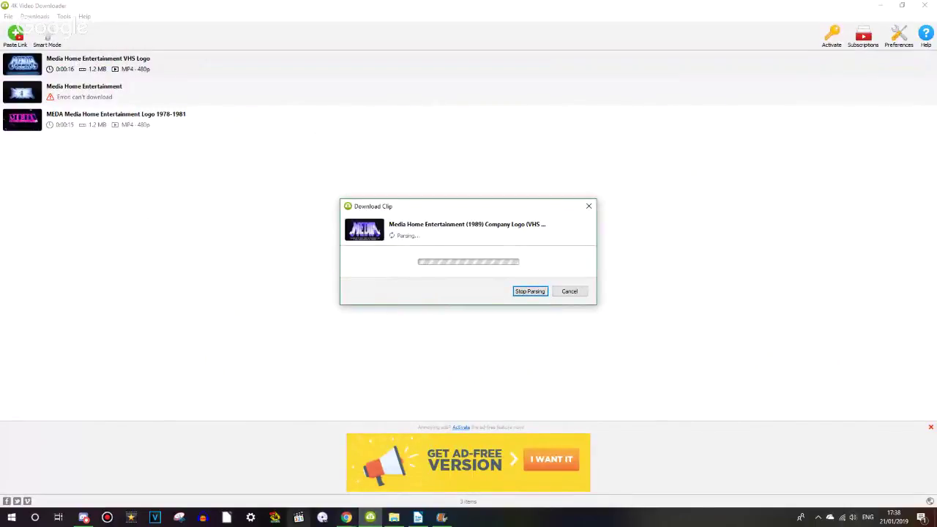
- Read the live chat message about 4K Video Downloader and check the livestream's YouTube page in Chrome
{"action": "left_click", "coordinate": [348, 514]}
{"action": "left_click", "coordinate": [293, 472]}
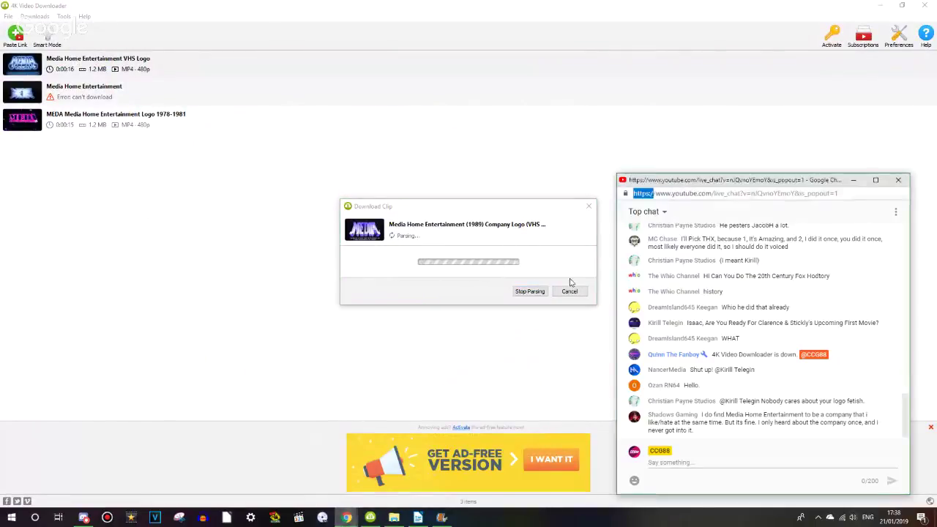
{"action": "left_click_drag", "start_coordinate": [722, 354], "coordinate": [827, 355]}
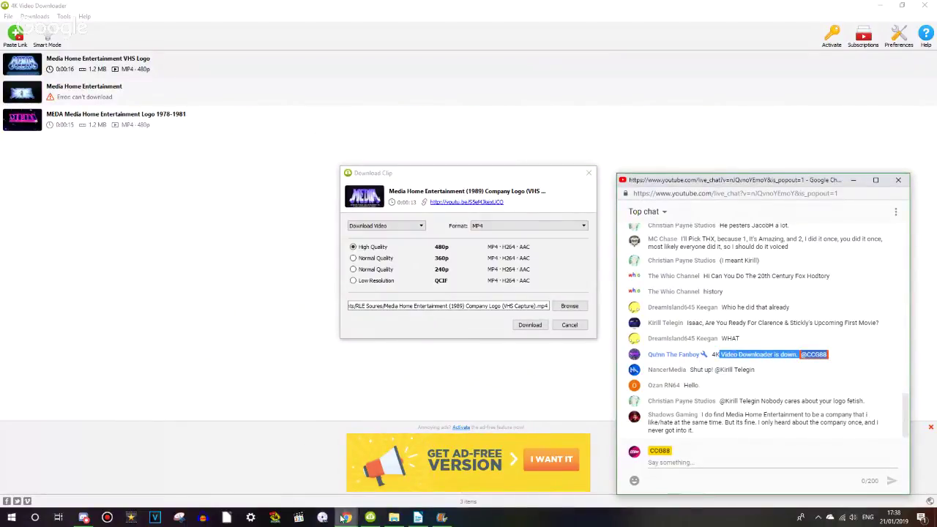
{"action": "mouse_move", "coordinate": [346, 517]}
{"action": "left_click", "coordinate": [223, 466]}
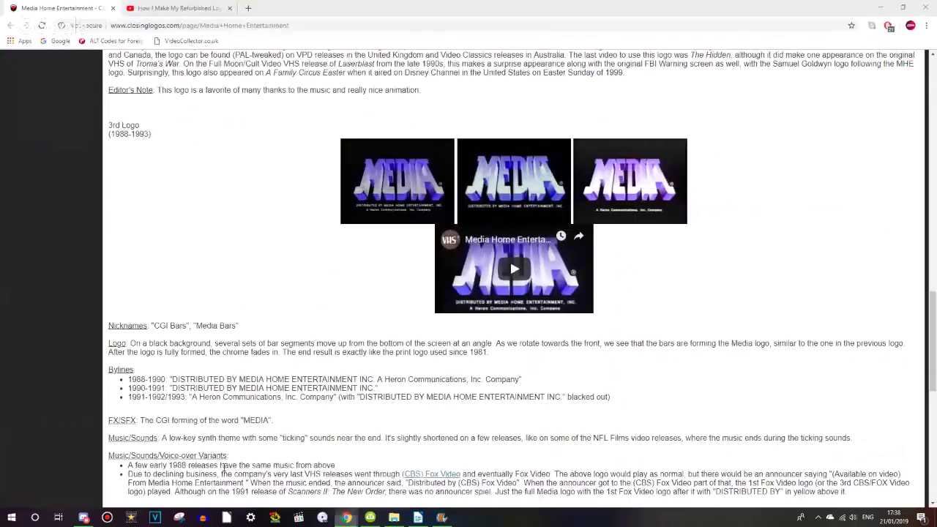
{"action": "key", "text": "ctrl+Tab"}
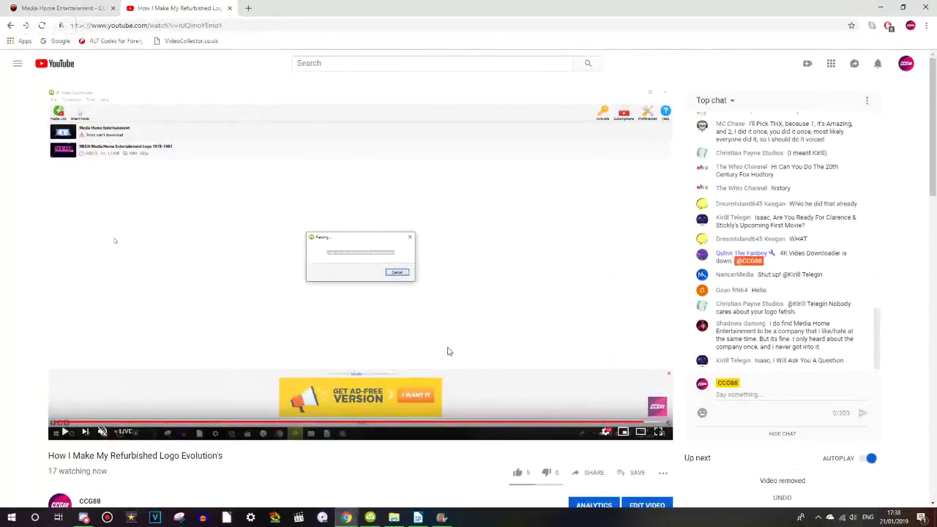
- Download the Media Home Entertainment (1989) Company Logo (VHS Capture) clip as a 480p MP4 and redownload the interrupted clips
{"action": "left_click", "coordinate": [372, 516]}
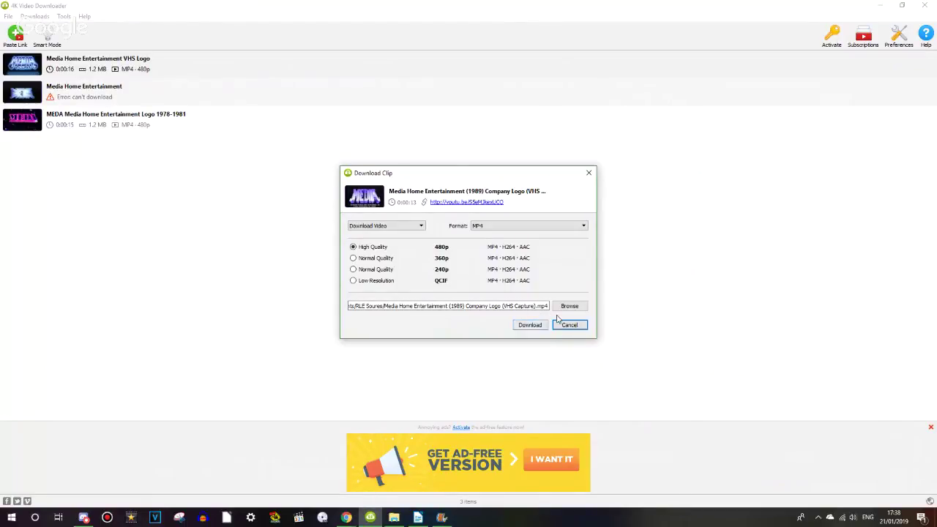
{"action": "left_click", "coordinate": [526, 326]}
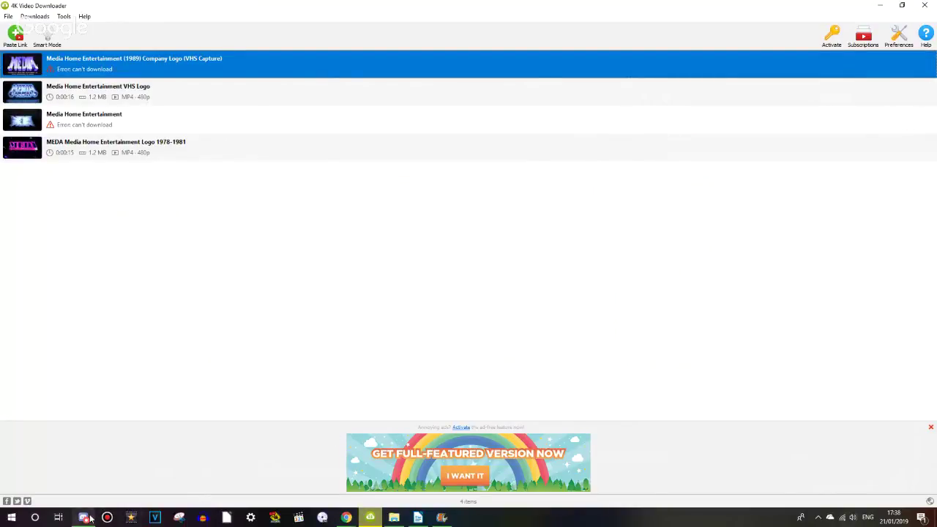
{"action": "left_click", "coordinate": [346, 517]}
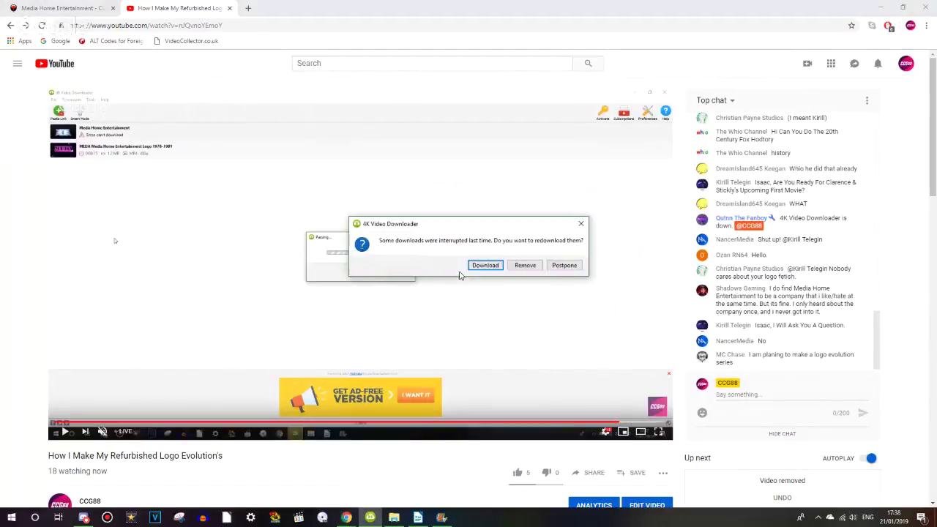
{"action": "key", "text": "alt+Tab"}
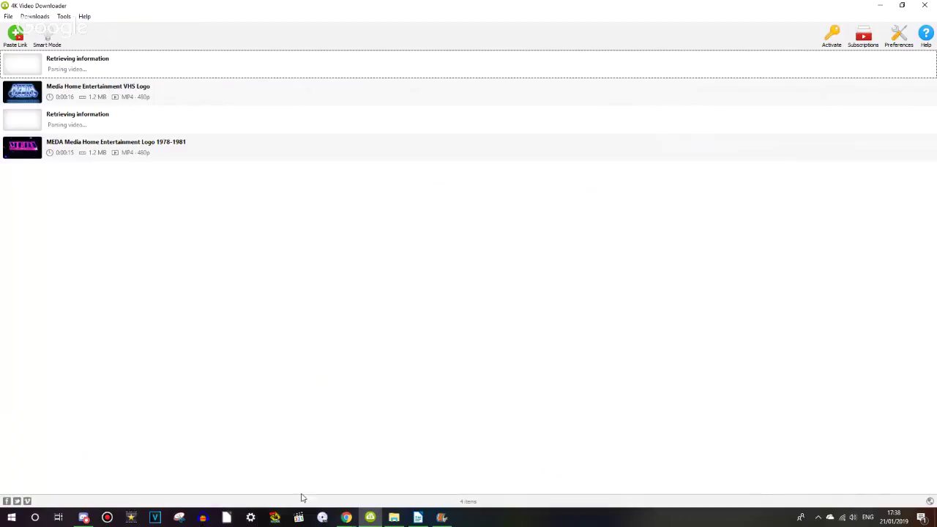
- Return to the Media Home Entertainment wiki page in Chrome and go back to its beginning
{"action": "left_click", "coordinate": [346, 517]}
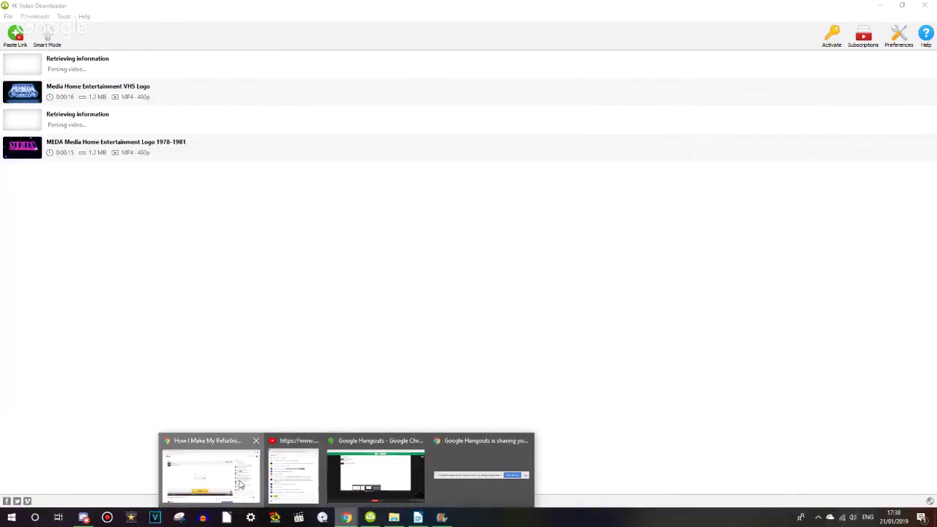
{"action": "left_click", "coordinate": [209, 472]}
{"action": "left_click", "coordinate": [69, 8]}
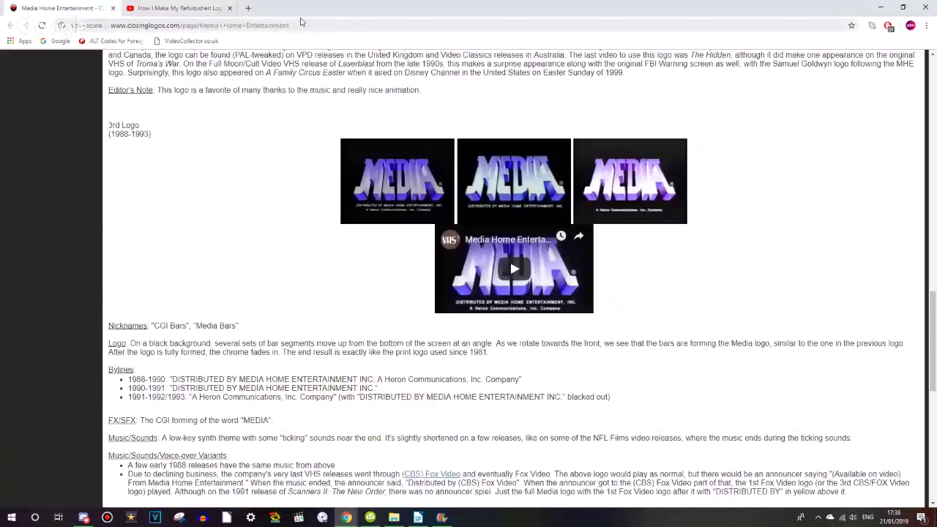
{"action": "left_click_drag", "start_coordinate": [933, 323], "coordinate": [934, 95]}
- Retry the download of the Media Home Entertainment (1989) Company Logo (VHS Capture) clip in 4K Video Downloader
{"action": "left_click", "coordinate": [369, 518]}
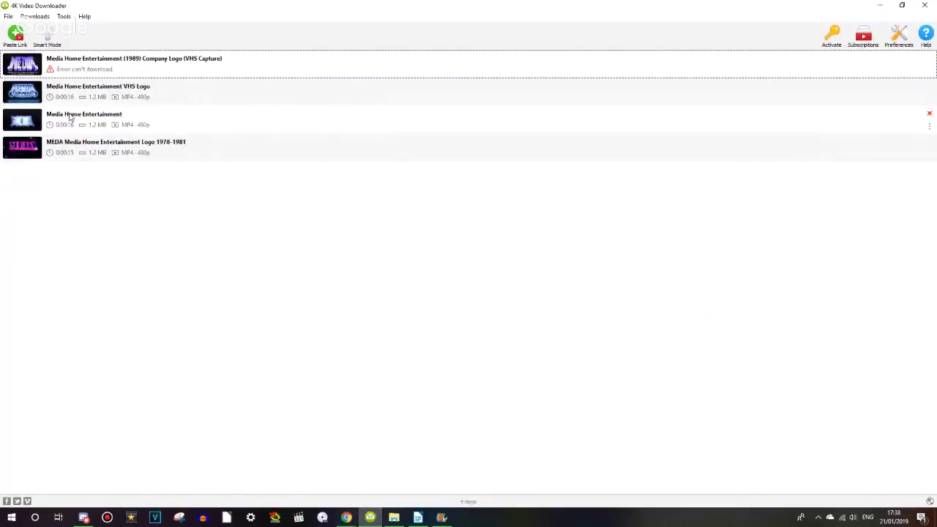
{"action": "right_click", "coordinate": [64, 68]}
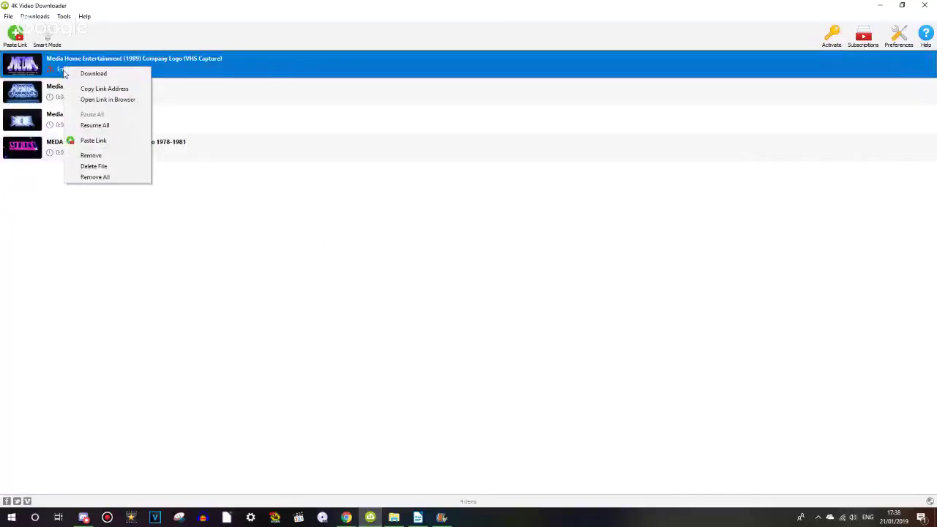
{"action": "left_click", "coordinate": [99, 86]}
{"action": "right_click", "coordinate": [101, 71]}
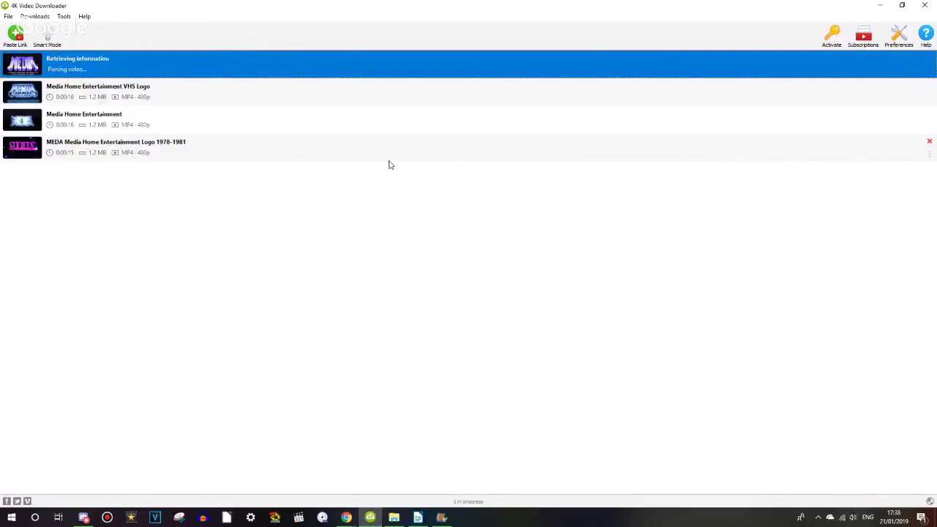
{"action": "left_click", "coordinate": [113, 78]}
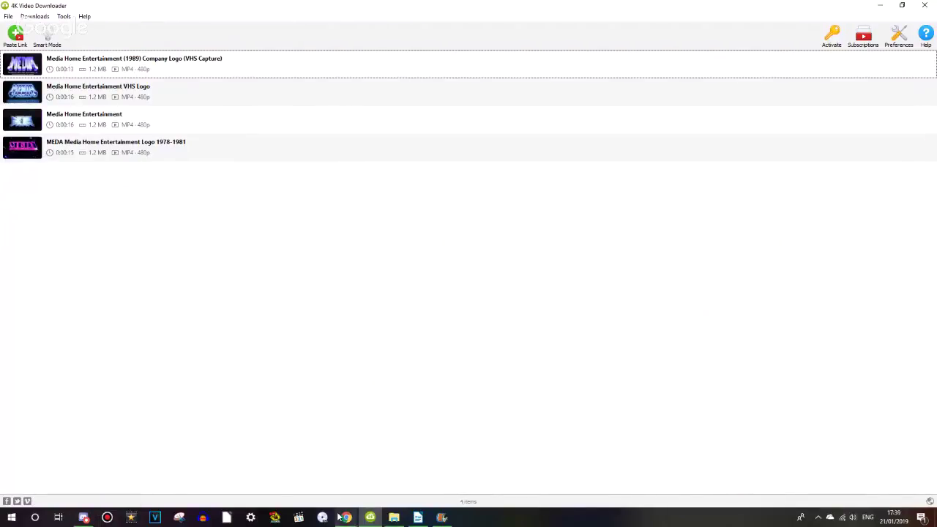
- Review the opening section of the Media Home Entertainment wiki page in Chrome
{"action": "mouse_move", "coordinate": [346, 517]}
{"action": "left_click", "coordinate": [236, 476]}
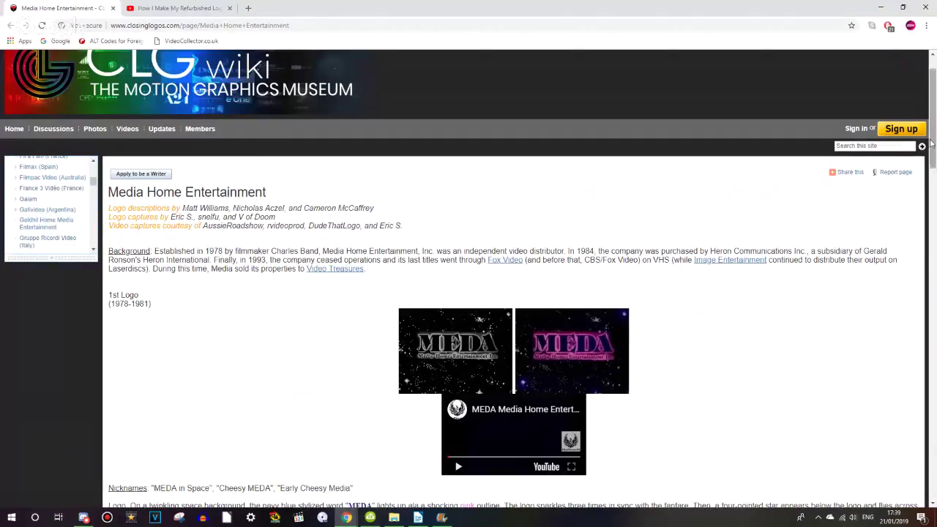
{"action": "scroll", "coordinate": [931, 154], "scroll_direction": "up", "scroll_amount": 1}
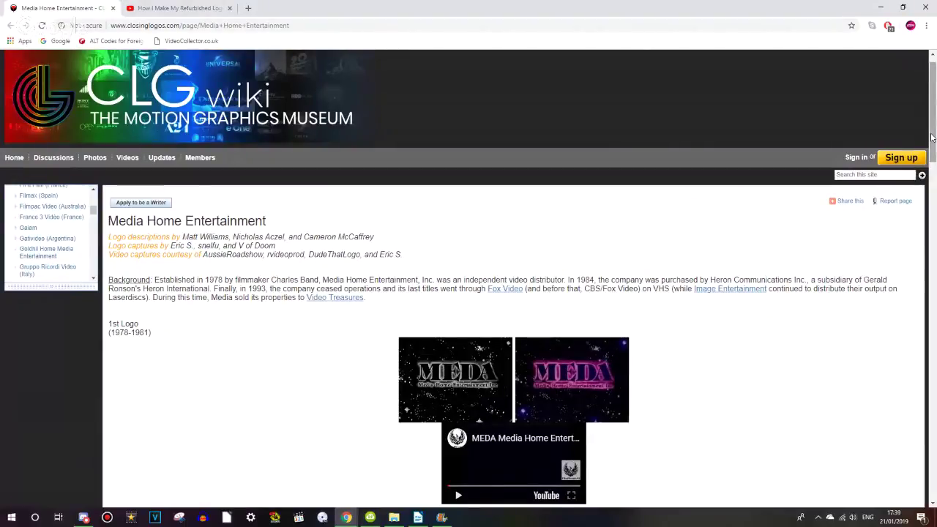
- Switch to LibreOffice Writer and enter the title "RLE Livestream Script" on the first line of the blank document
{"action": "left_click", "coordinate": [417, 517]}
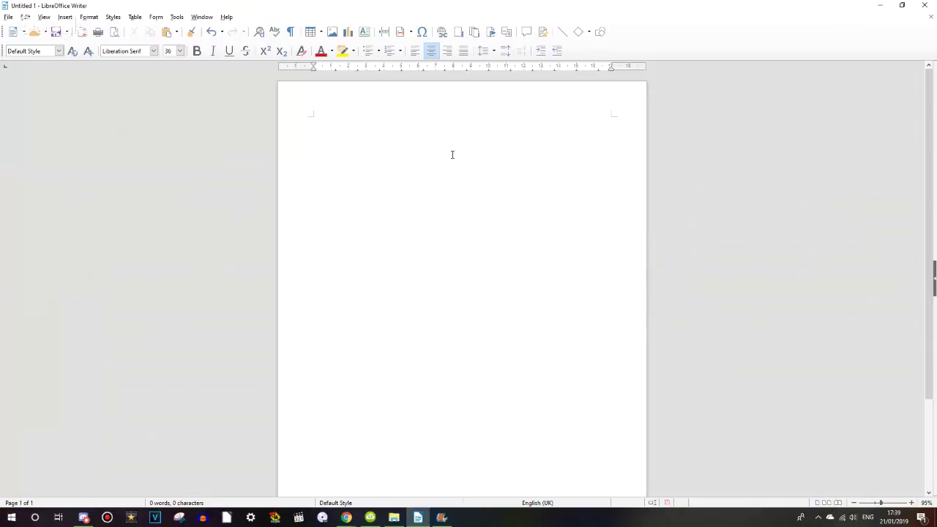
{"action": "type", "text": "RLE"}
{"action": "key", "text": "BackSpace"}
{"action": "type", "text": "E"}
{"action": "key", "text": "BackSpace"}
{"action": "key", "text": "BackSpace"}
{"action": "type", "text": "L"}
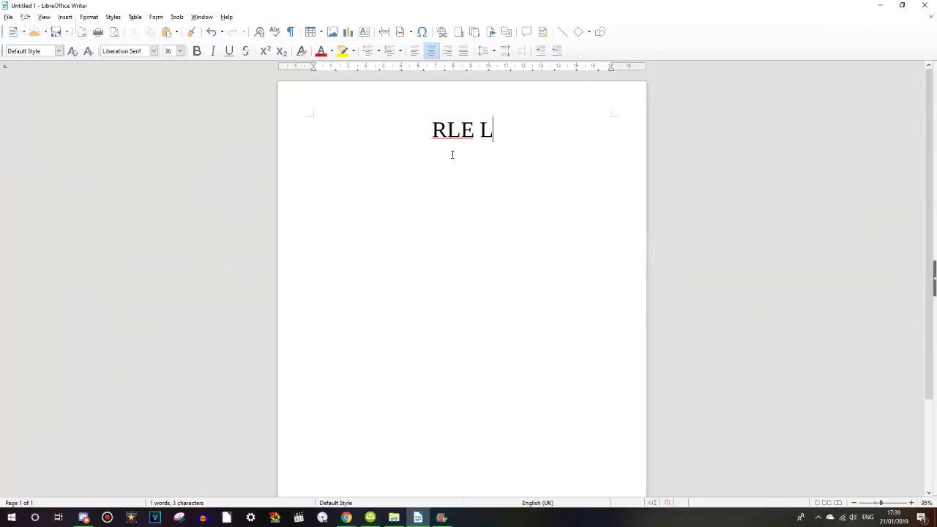
{"action": "type", "text": "ivestr"}
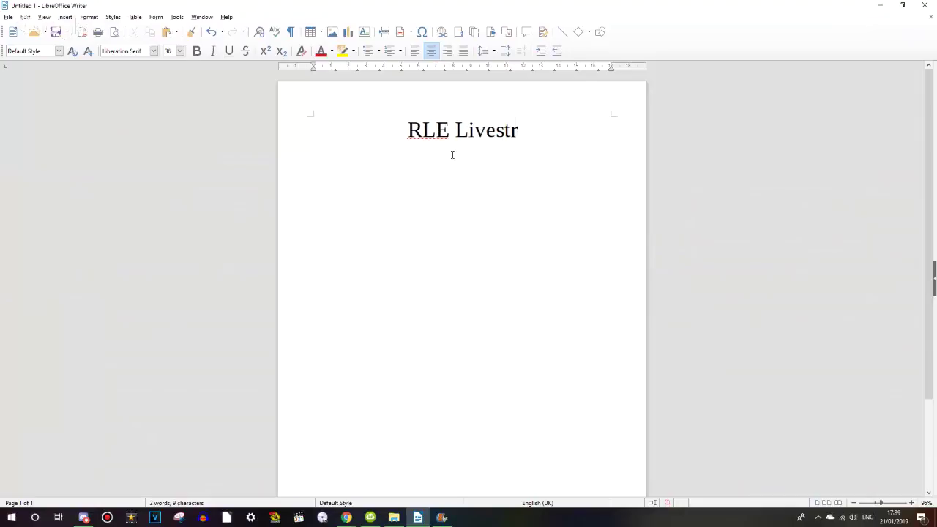
{"action": "key", "text": "BackSpace"}
{"action": "key", "text": "BackSpace"}
{"action": "type", "text": "tream Script"}
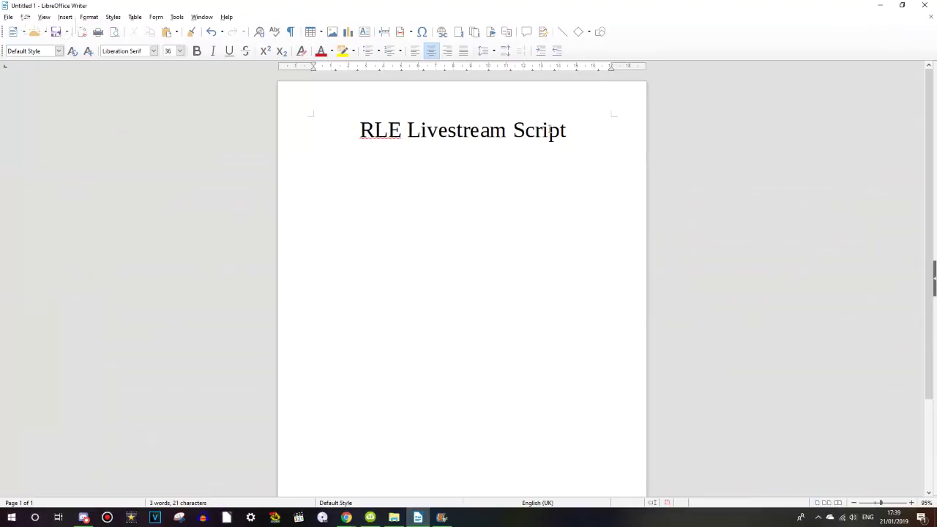
- Format the whole title line as underlined, bold and italic
{"action": "left_click_drag", "start_coordinate": [550, 132], "coordinate": [419, 132]}
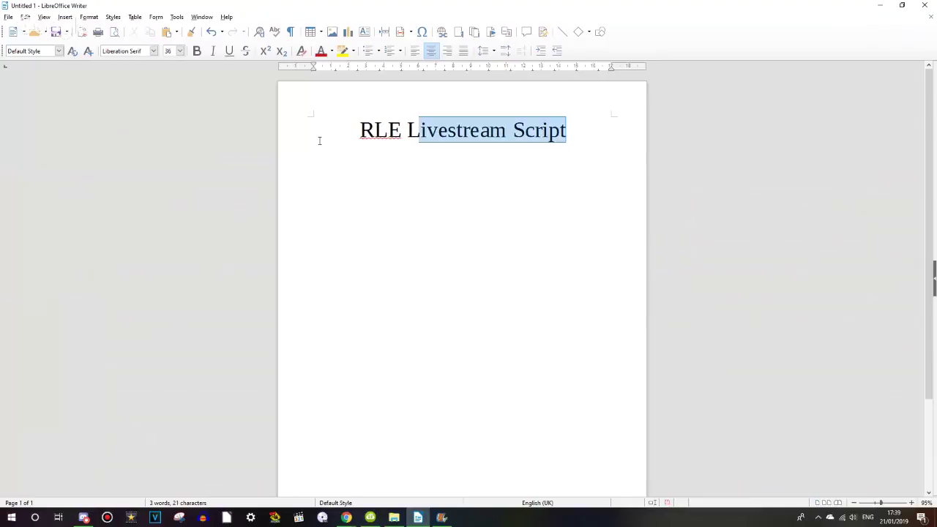
{"action": "left_click", "coordinate": [375, 130]}
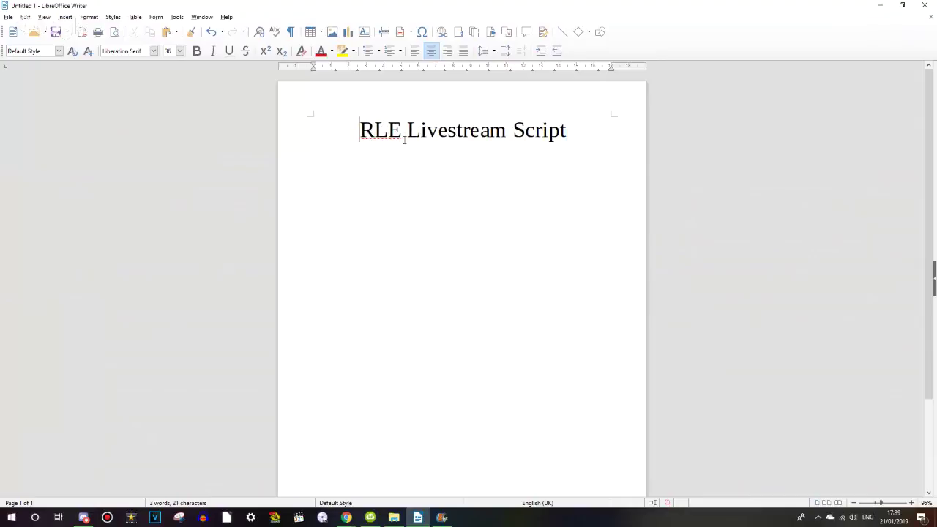
{"action": "triple_click", "coordinate": [404, 139]}
{"action": "key", "text": "ctrl+u"}
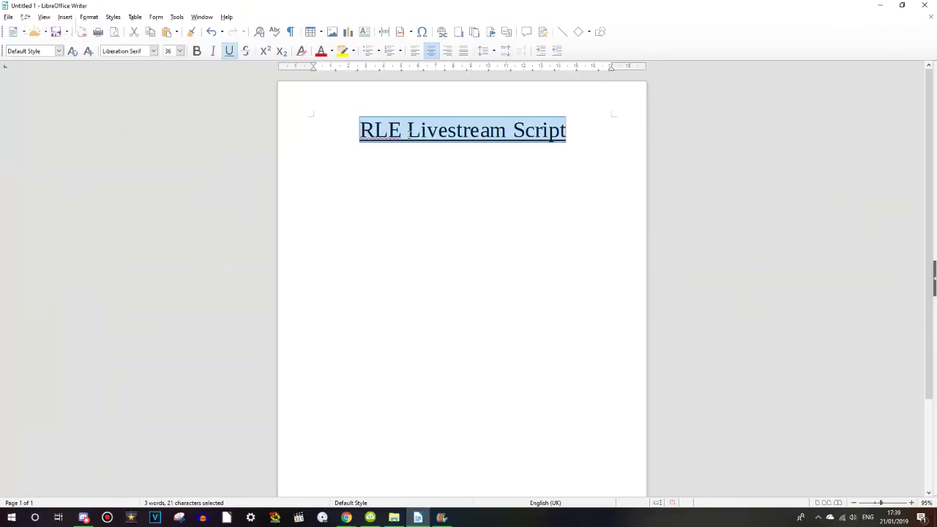
{"action": "key", "text": "ctrl+b"}
{"action": "key", "text": "ctrl+i"}
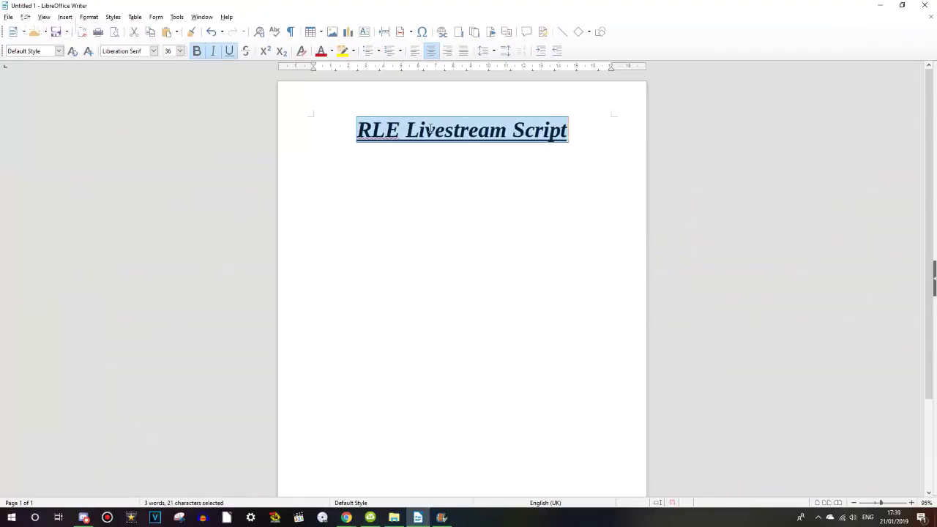
- Prepare the body text below the title with font size 24, no bold, italic or underline, and left alignment
{"action": "left_click", "coordinate": [667, 132]}
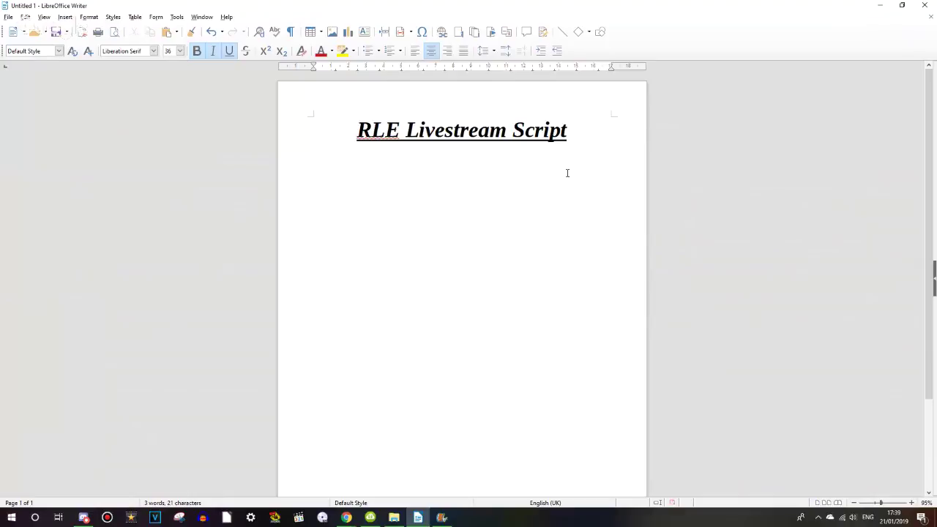
{"action": "left_click", "coordinate": [195, 54]}
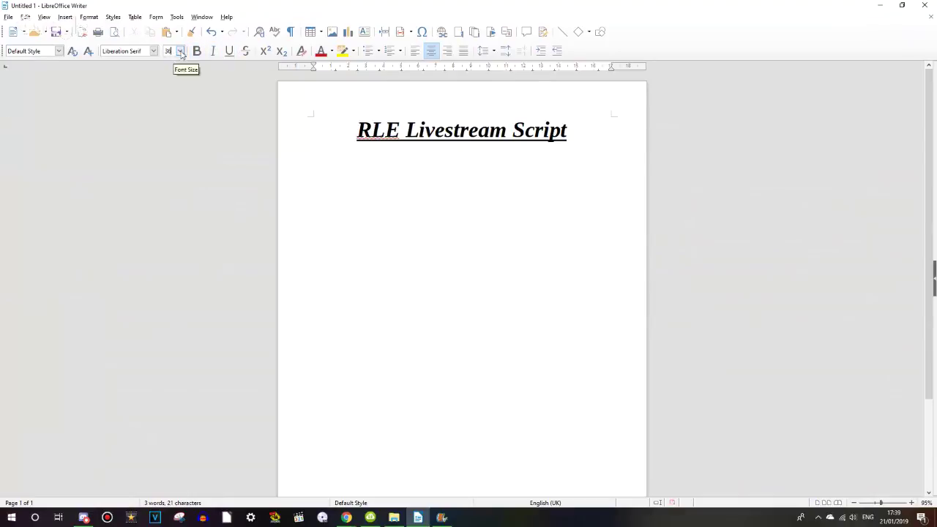
{"action": "left_click", "coordinate": [179, 51]}
{"action": "left_click_drag", "start_coordinate": [180, 113], "coordinate": [180, 99]}
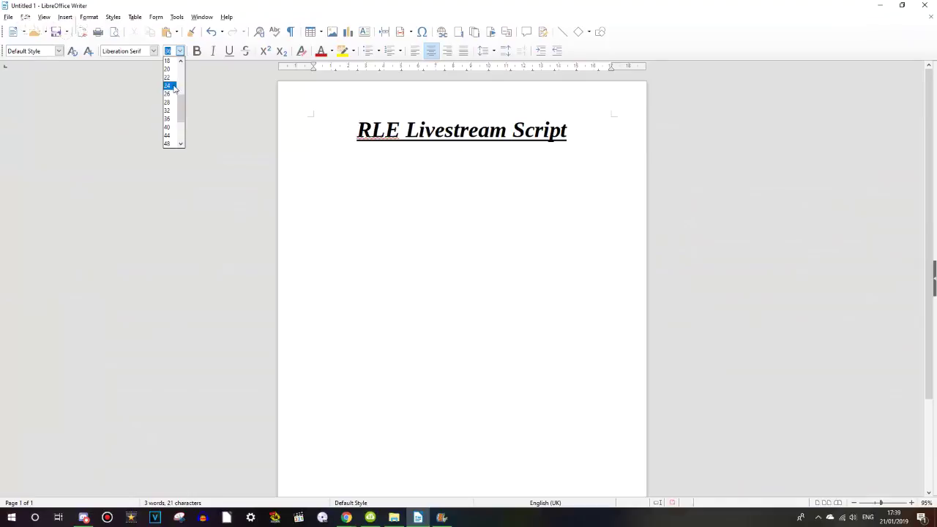
{"action": "left_click", "coordinate": [174, 86]}
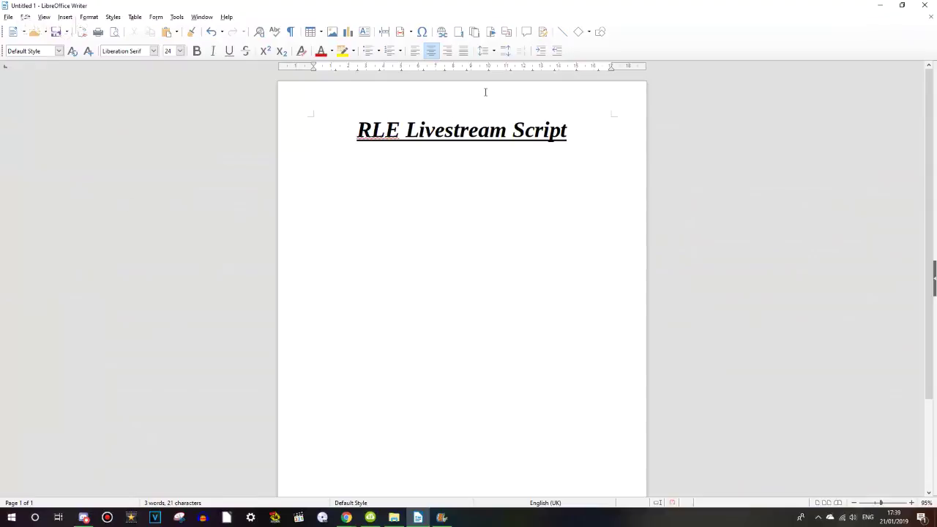
{"action": "key", "text": "ctrl+l"}
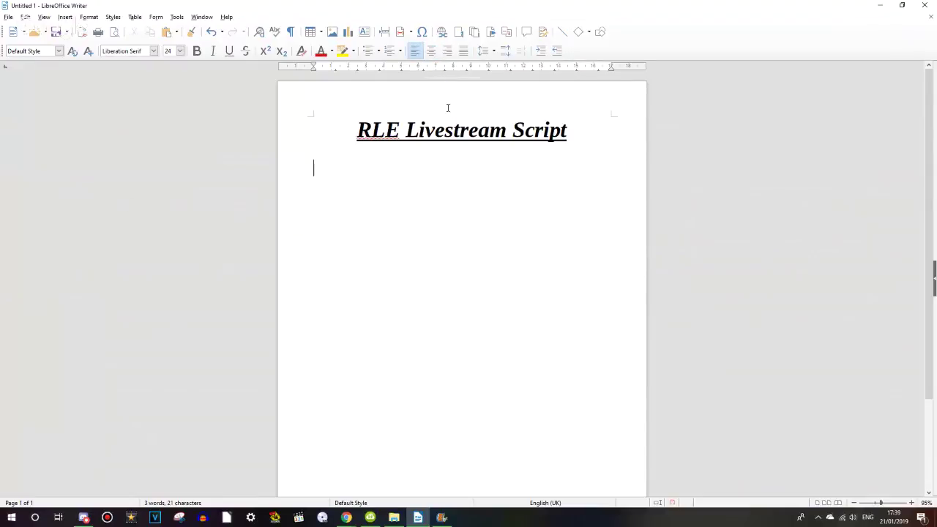
- Switch to the YouTube live chat window, read the recent messages including the deleted ones, and return to the Writer document
{"action": "mouse_move", "coordinate": [346, 517]}
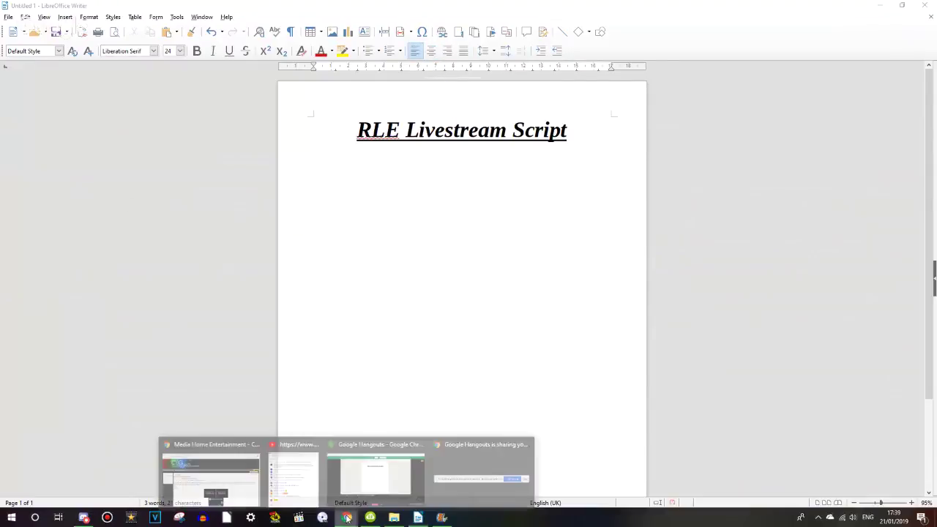
{"action": "left_click", "coordinate": [293, 474]}
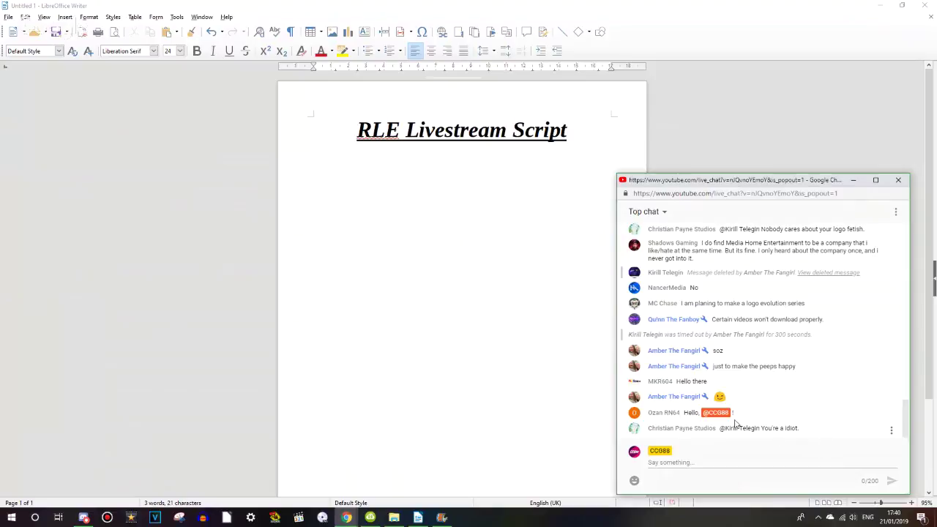
{"action": "left_click", "coordinate": [833, 276]}
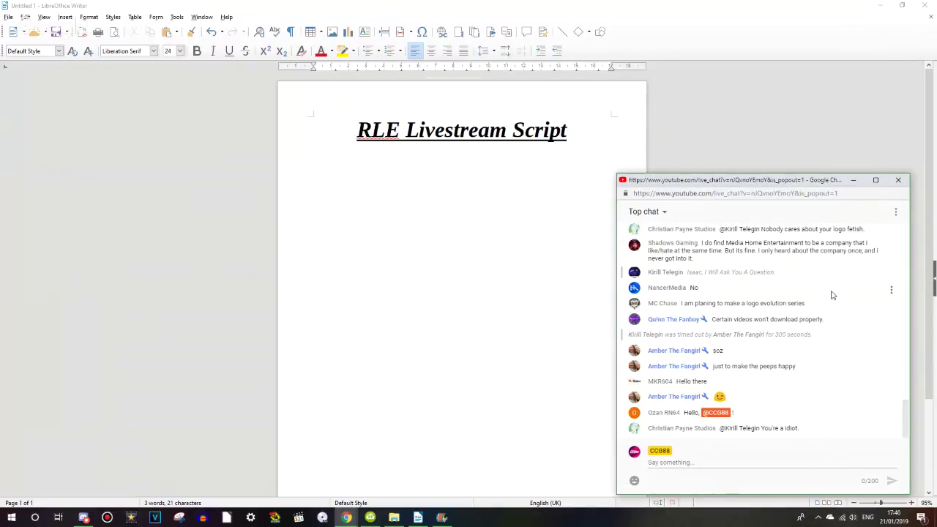
{"action": "scroll", "coordinate": [903, 424], "scroll_direction": "up", "scroll_amount": 2}
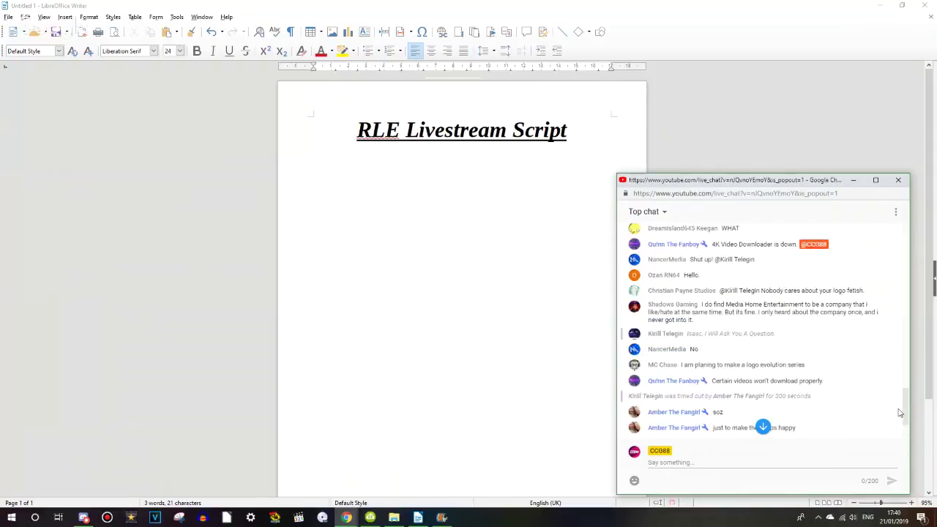
{"action": "scroll", "coordinate": [899, 412], "scroll_direction": "up", "scroll_amount": 2}
{"action": "left_click", "coordinate": [828, 261]}
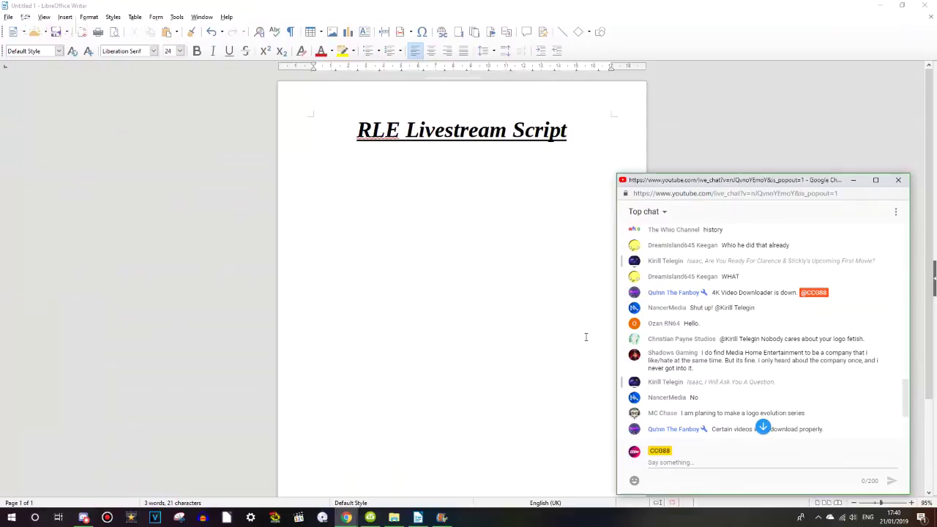
{"action": "left_click", "coordinate": [554, 324]}
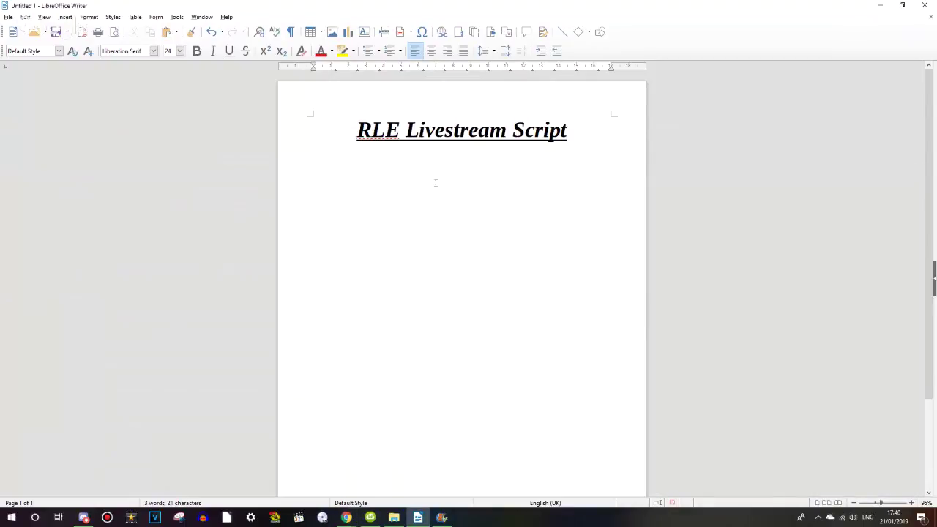
- Begin the script below the title with "Hello, everyone. My name is", the channel name, and "and welcome to"
{"action": "type", "text": "Hello"}
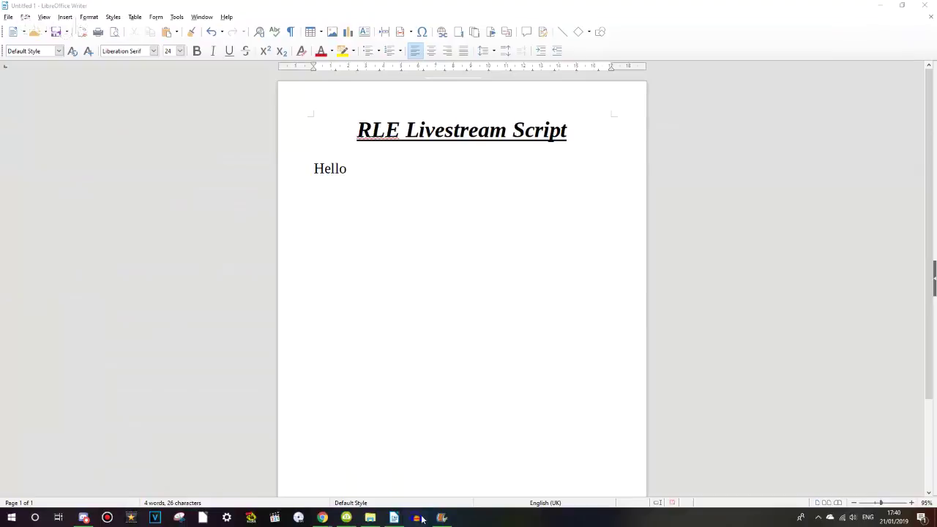
{"action": "left_click", "coordinate": [406, 180]}
{"action": "type", "text": ","}
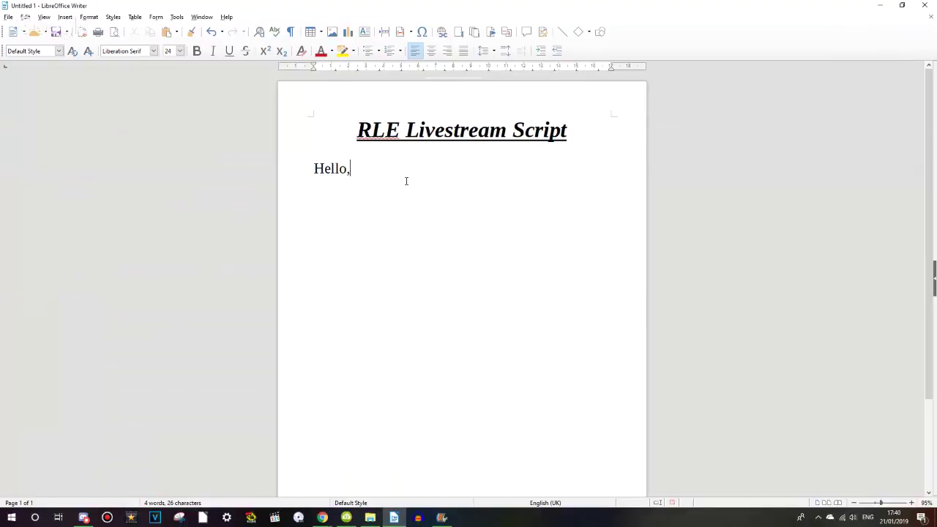
{"action": "type", "text": " everyone. My"}
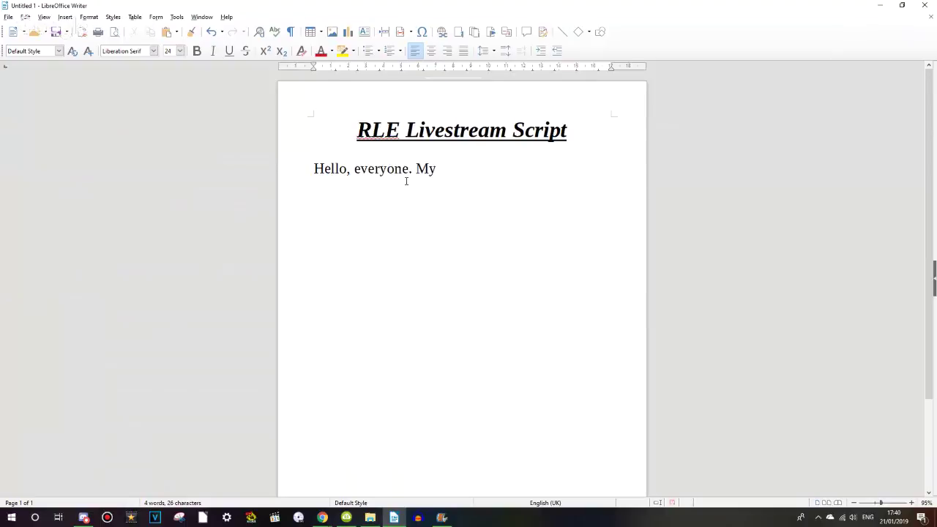
{"action": "type", "text": " name is CCG88 and wle"}
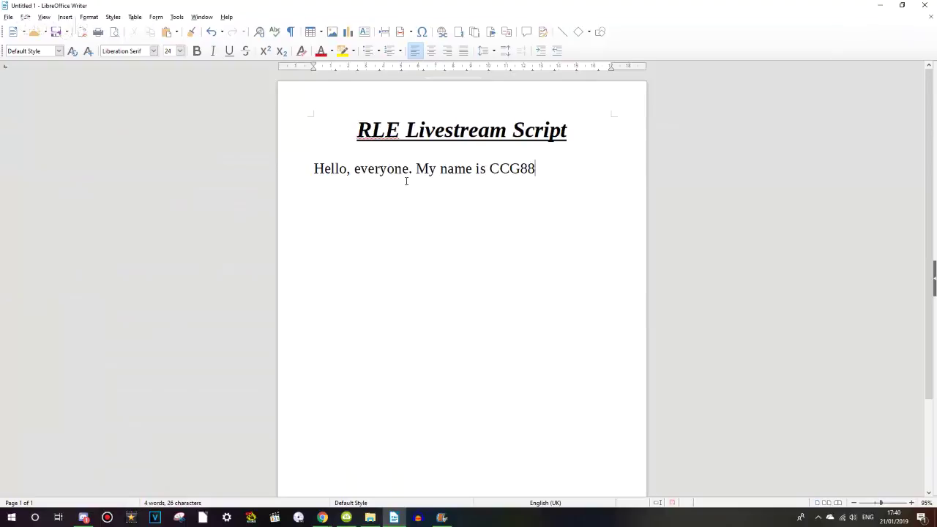
{"action": "key", "text": "BackSpace"}
{"action": "key", "text": "BackSpace"}
{"action": "type", "text": "elcome to "}
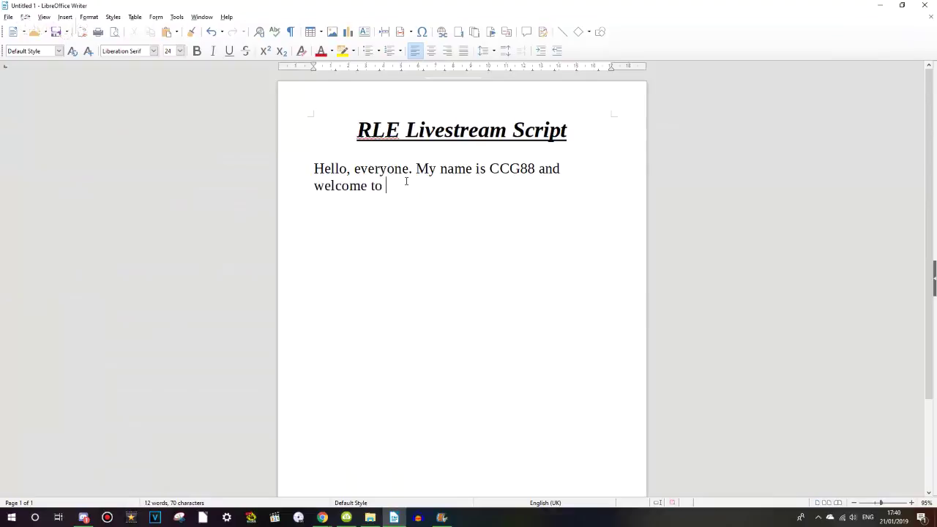
- Complete the greeting with "episode 16 of the Refurbished Logo Evolution series." and begin a new paragraph with "Today, we'll"
{"action": "type", "text": "episode"}
{"action": "type", "text": "16"}
{"action": "type", "text": "of the "}
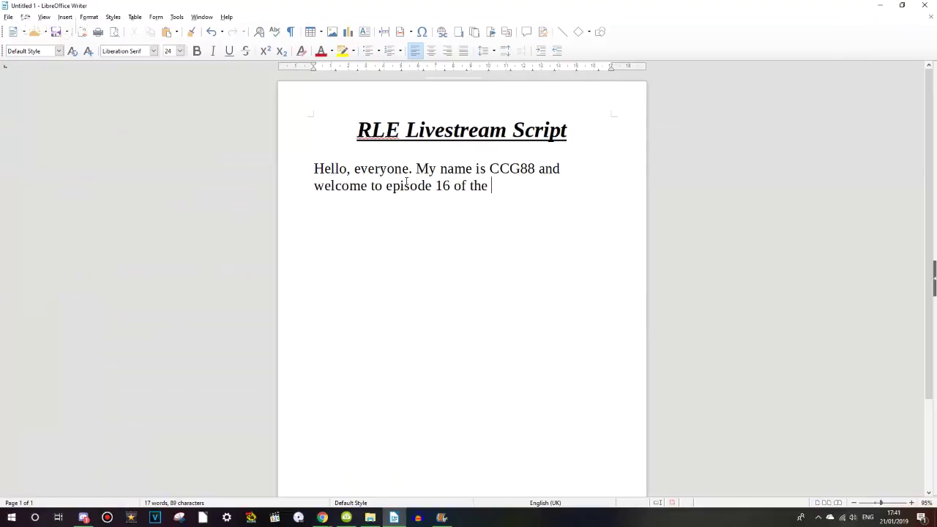
{"action": "type", "text": "rEF"}
{"action": "key", "text": "BackSpace"}
{"action": "key", "text": "BackSpace"}
{"action": "key", "text": "BackSpace"}
{"action": "key", "text": "Caps_Lock"}
{"action": "type", "text": "Refurbished Logo Ev"}
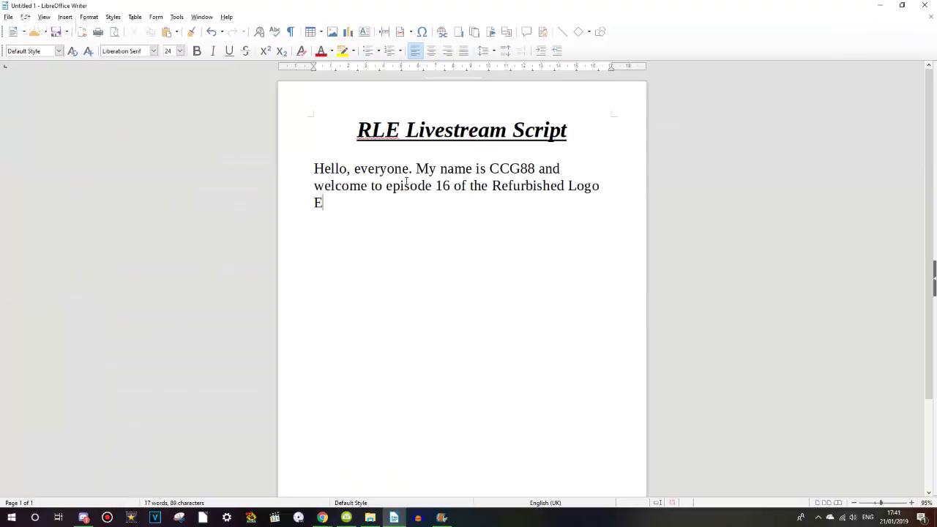
{"action": "type", "text": "olution sere"}
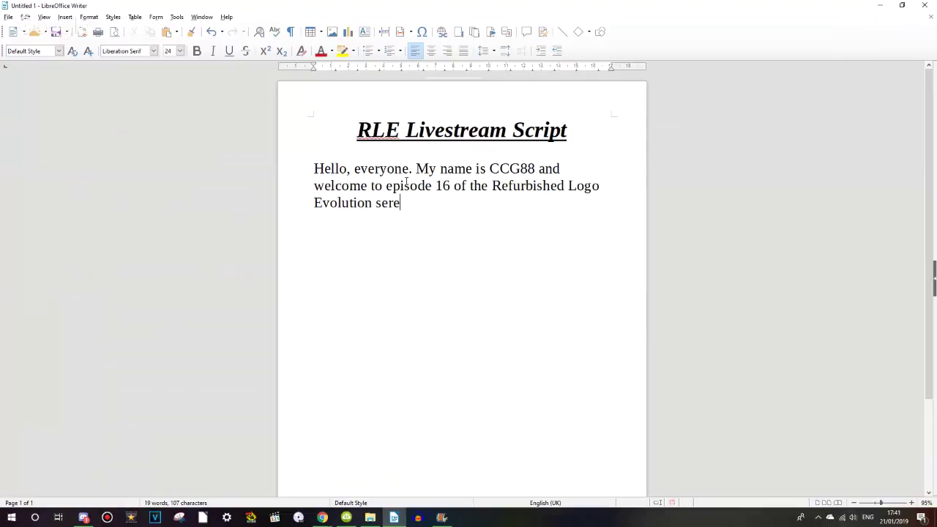
{"action": "key", "text": "BackSpace"}
{"action": "type", "text": "ies."}
{"action": "type", "text": "Today, we'll"}
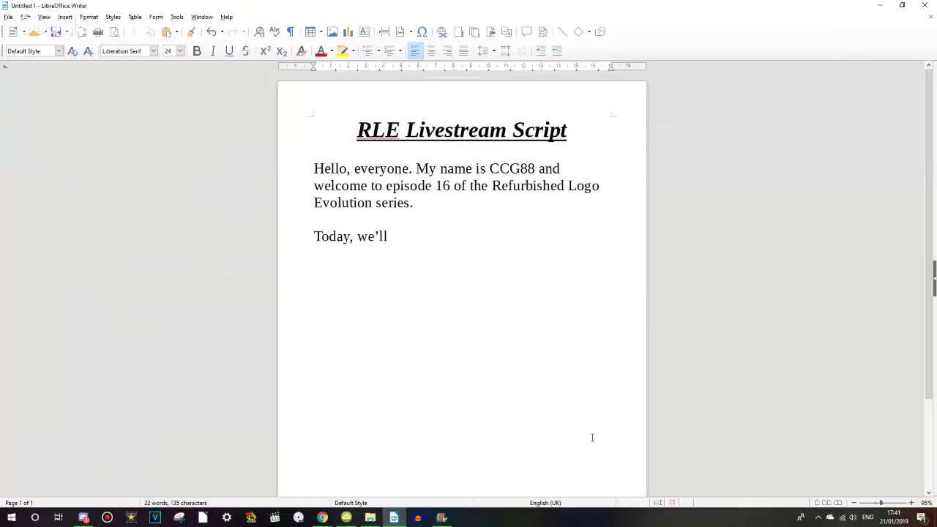
- Switch to the Media Home Entertainment wiki page in Chrome and read its Background section
{"action": "mouse_move", "coordinate": [321, 518]}
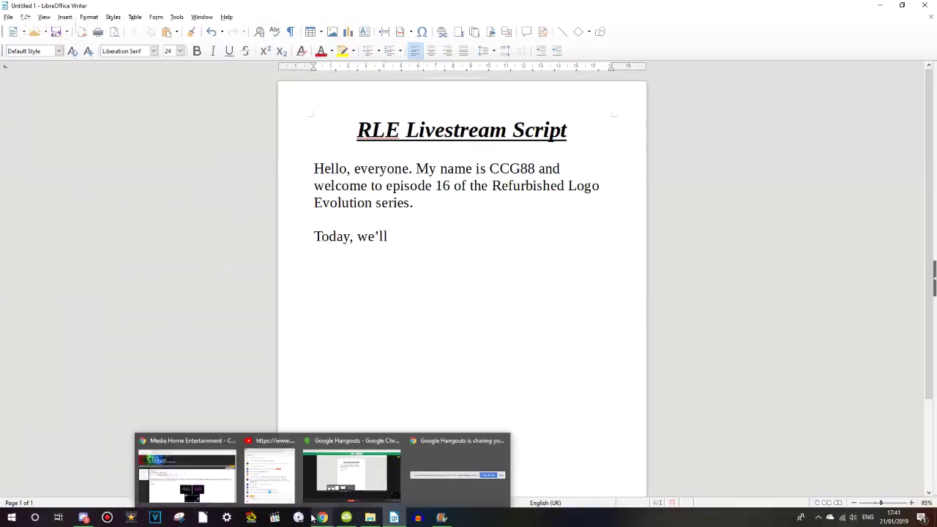
{"action": "left_click", "coordinate": [217, 496]}
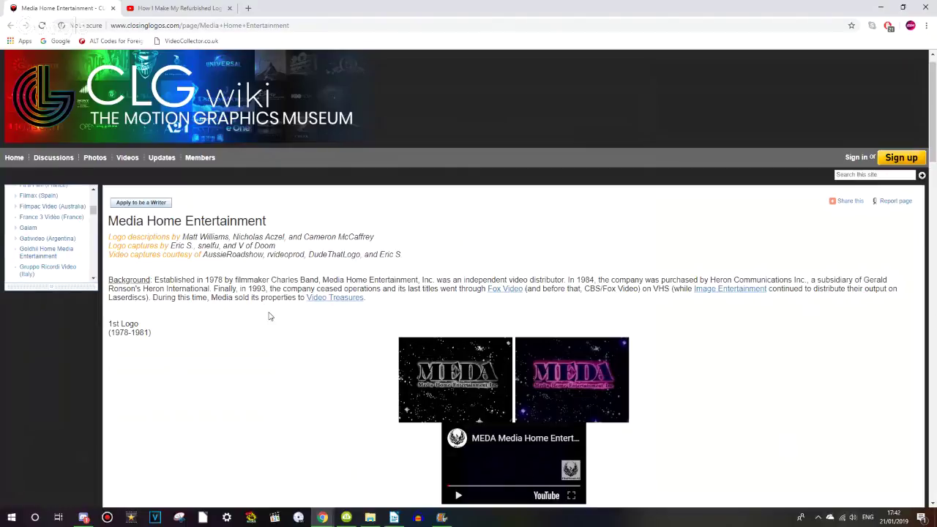
{"action": "left_click_drag", "start_coordinate": [262, 297], "coordinate": [296, 299]}
{"action": "left_click", "coordinate": [296, 298]}
{"action": "scroll", "coordinate": [926, 186], "scroll_direction": "down", "scroll_amount": 1}
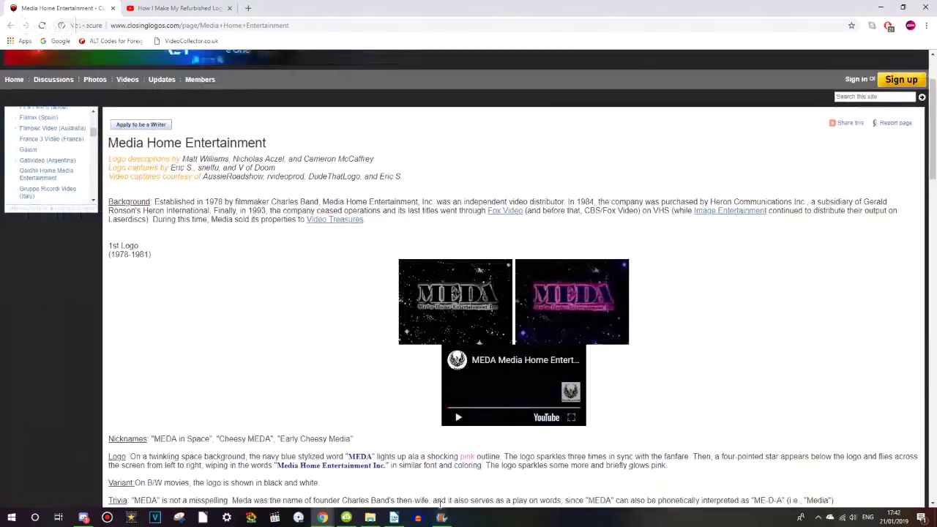
- Return to the Writer document and continue the "Today, we'll" sentence with "be looking at the logos of an independent video distributor, which lasted for"
{"action": "left_click", "coordinate": [393, 518]}
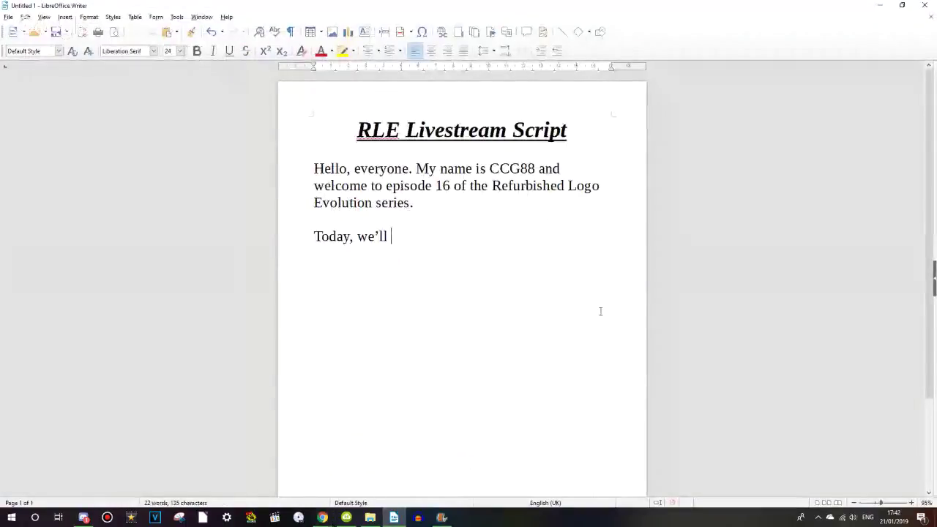
{"action": "type", "text": "be looking a"}
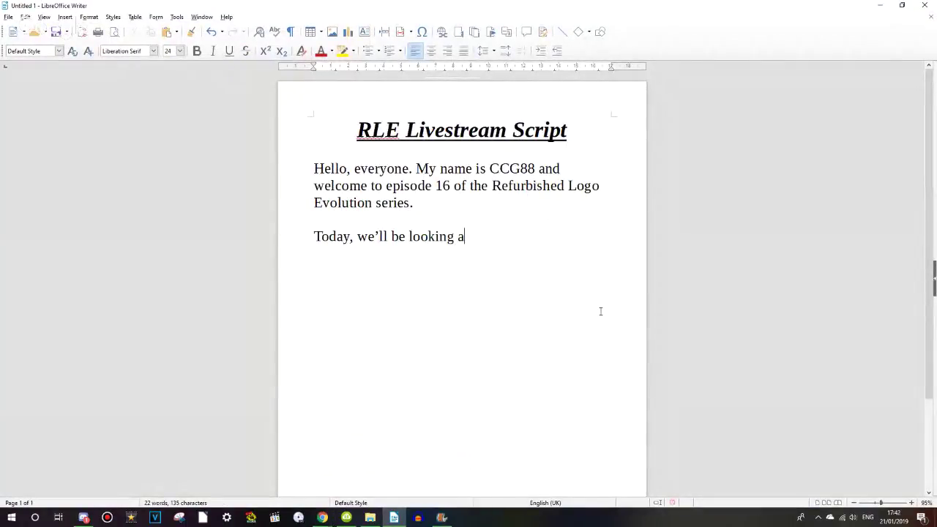
{"action": "type", "text": "t the logos of an "}
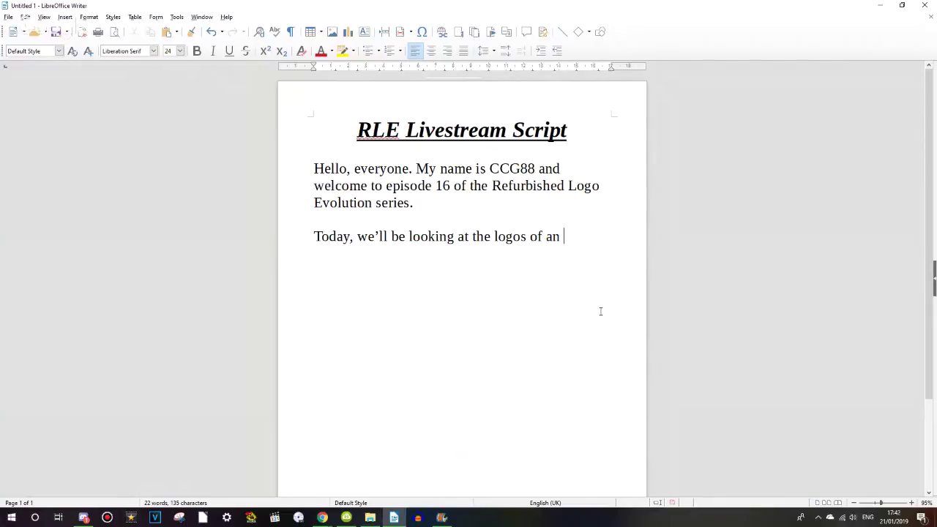
{"action": "type", "text": "indep"}
{"action": "key", "text": "BackSpace"}
{"action": "key", "text": "BackSpace"}
{"action": "type", "text": "ependent "}
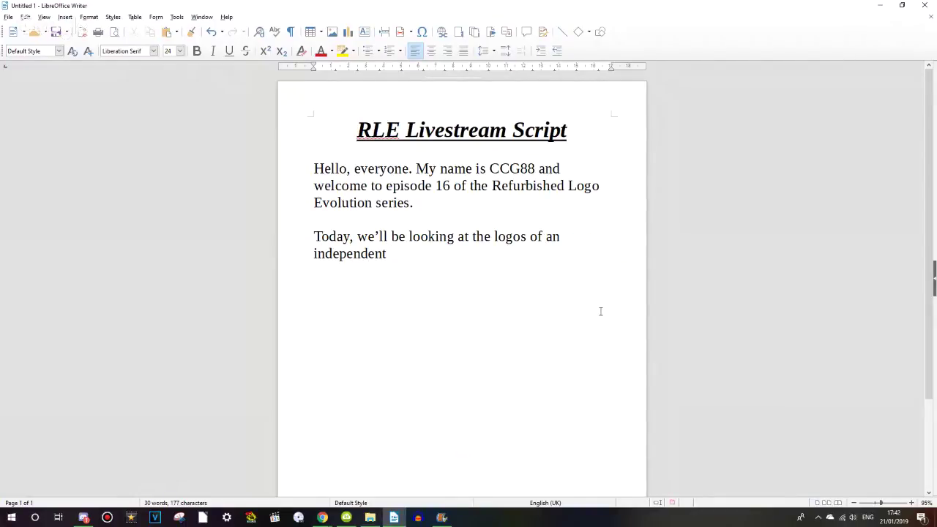
{"action": "type", "text": "video distributor, "}
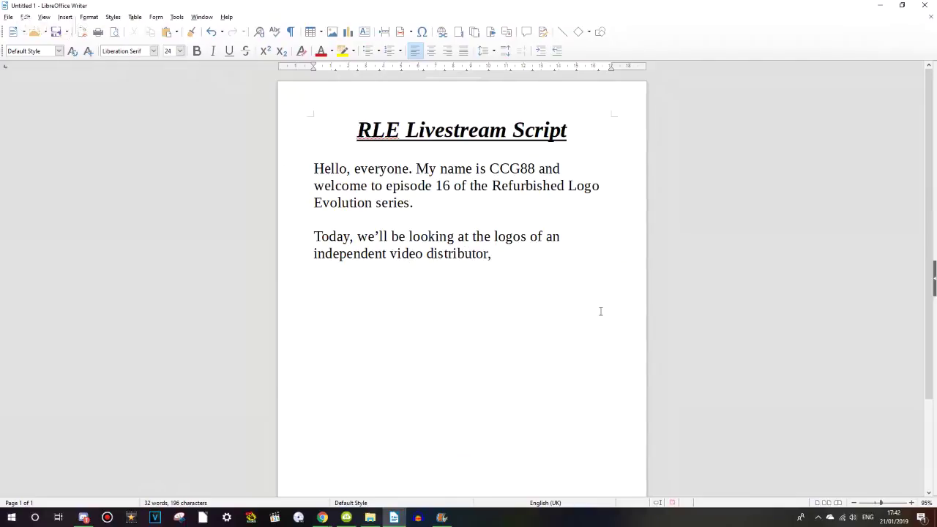
{"action": "type", "text": "which lasted for"}
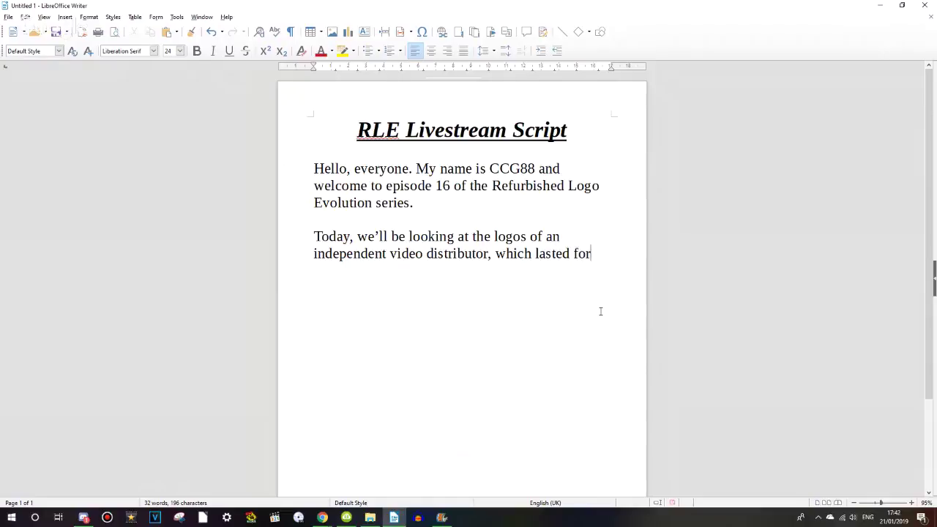
- Finish the sentence about the video distributor with "a good 15 years."
{"action": "type", "text": " a surp"}
{"action": "type", "text": "rising"}
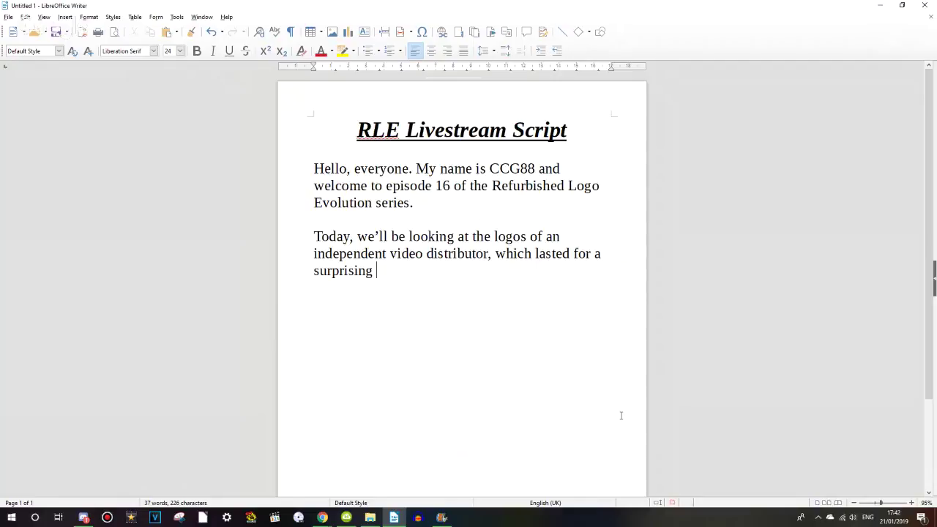
{"action": "key", "text": "BackSpace"}
{"action": "key", "text": "BackSpace"}
{"action": "key", "text": "BackSpace"}
{"action": "key", "text": "BackSpace"}
{"action": "key", "text": "BackSpace"}
{"action": "key", "text": "BackSpace"}
{"action": "key", "text": "BackSpace"}
{"action": "key", "text": "BackSpace"}
{"action": "key", "text": "BackSpace"}
{"action": "key", "text": "BackSpace"}
{"action": "key", "text": "BackSpace"}
{"action": "key", "text": "BackSpace"}
{"action": "key", "text": "BackSpace"}
{"action": "type", "text": "for a good 15"}
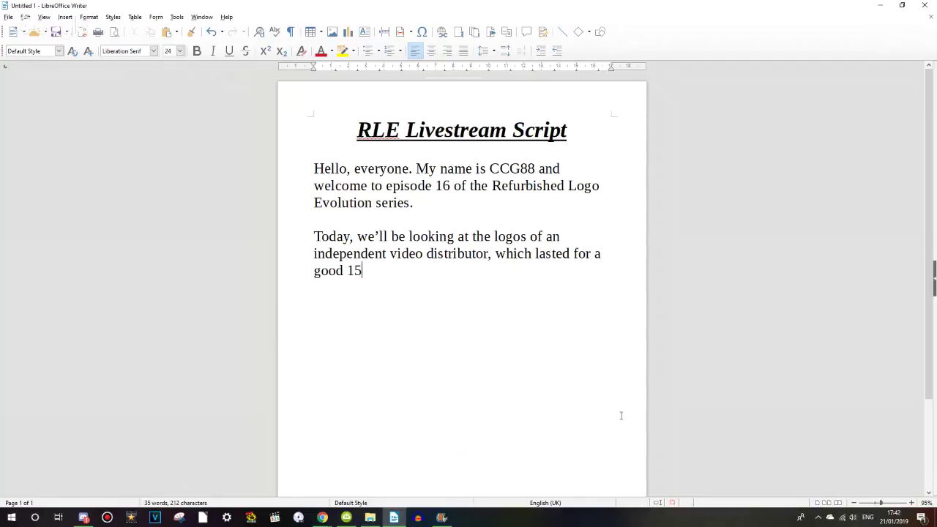
{"action": "type", "text": " years"}
{"action": "type", "text": "."}
- Add a separate paragraph reading "I am talking about Media Home Entertainment."
{"action": "key", "text": "Return"}
{"action": "key", "text": "Return"}
{"action": "type", "text": "I am talki"}
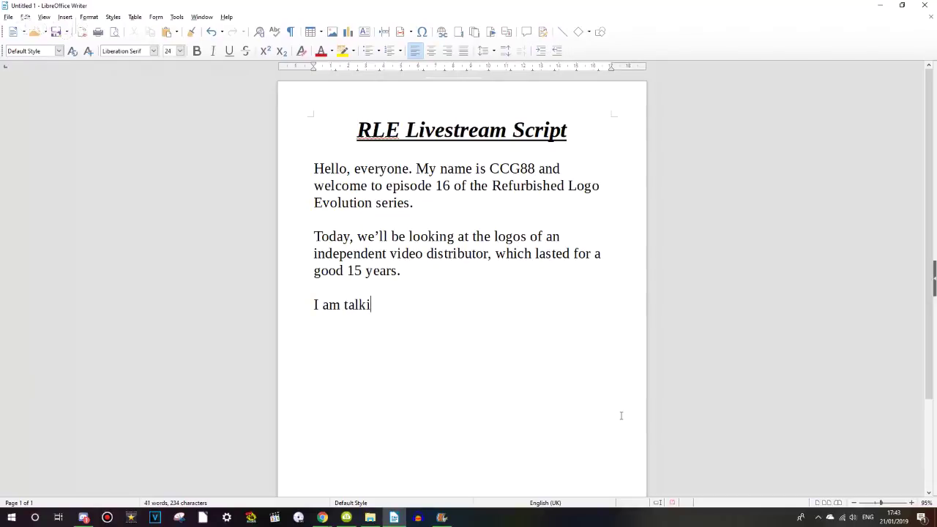
{"action": "type", "text": "ng about Med"}
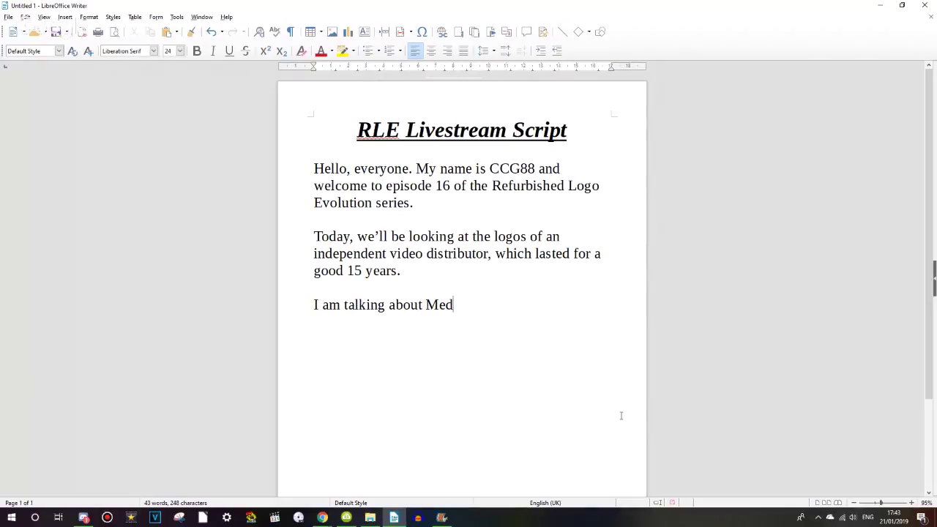
{"action": "type", "text": "ia Home En"}
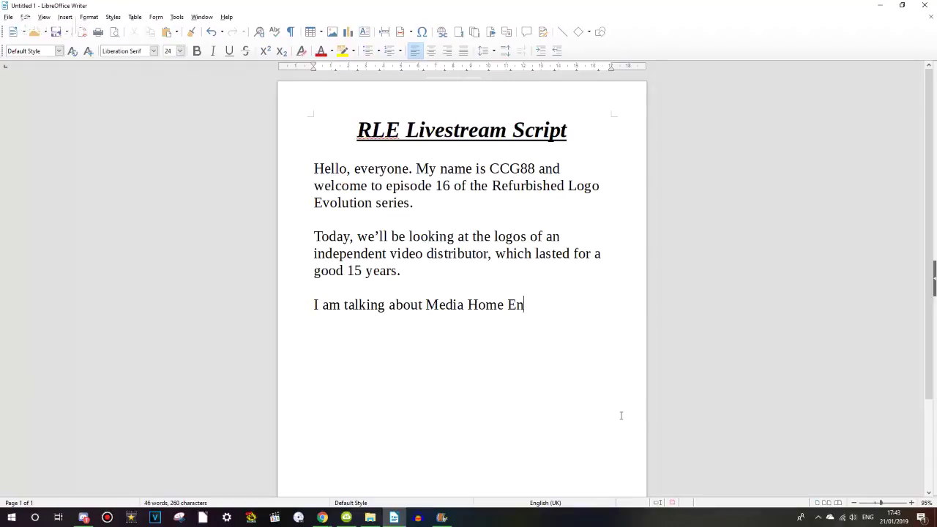
{"action": "type", "text": "tertainment."}
{"action": "key", "text": "Return"}
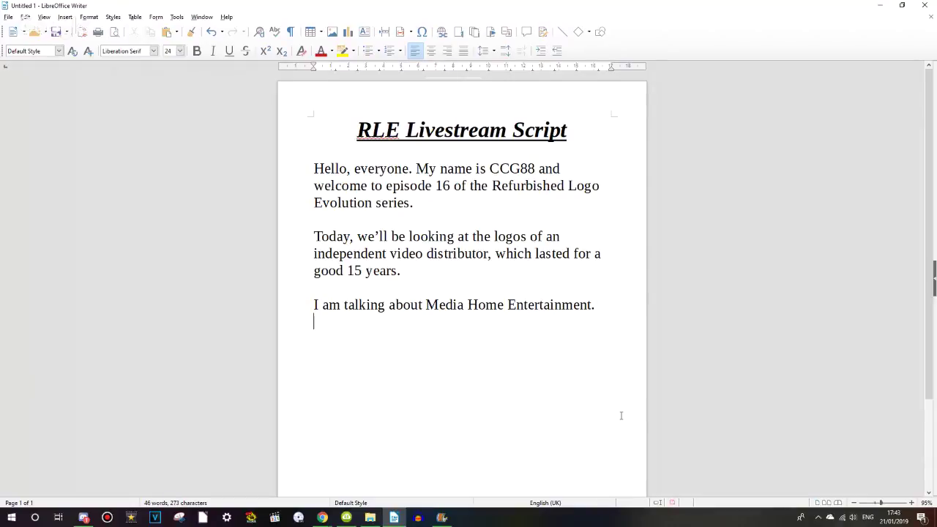
- Begin the next paragraph, set off by a blank line, with "Media was formed in 1978"
{"action": "type", "text": "Media Home "}
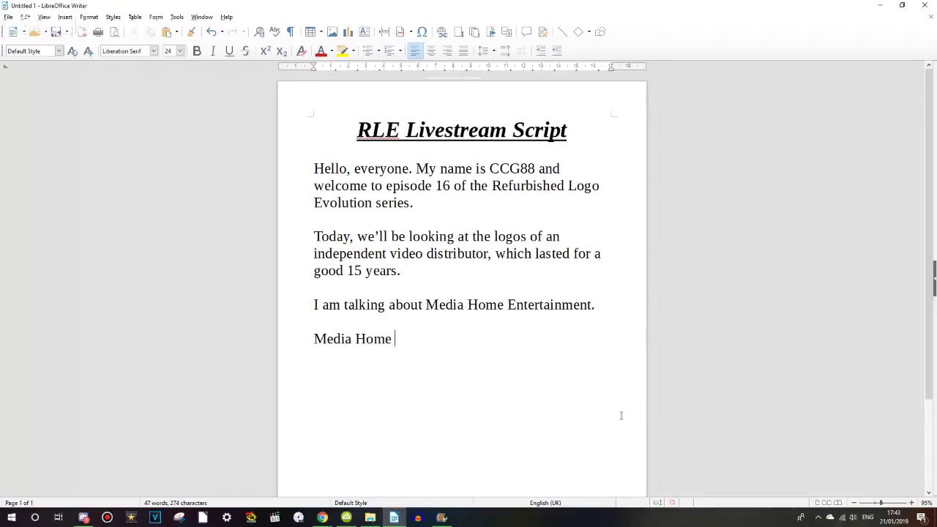
{"action": "type", "text": "Entertainment"}
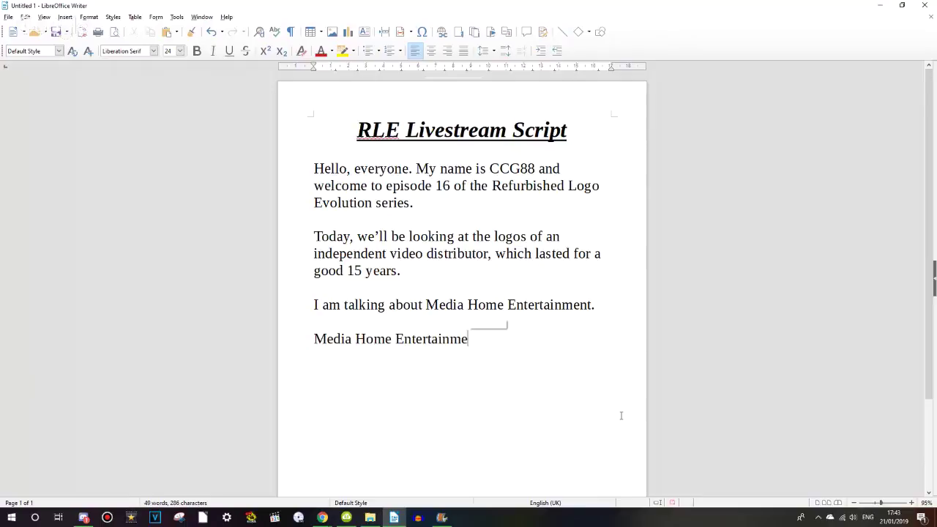
{"action": "key", "text": "BackSpace"}
{"action": "key", "text": "BackSpace"}
{"action": "key", "text": "BackSpace"}
{"action": "key", "text": "BackSpace"}
{"action": "key", "text": "BackSpace"}
{"action": "key", "text": "BackSpace"}
{"action": "key", "text": "BackSpace"}
{"action": "key", "text": "BackSpace"}
{"action": "key", "text": "BackSpace"}
{"action": "key", "text": "BackSpace"}
{"action": "key", "text": "BackSpace"}
{"action": "key", "text": "BackSpace"}
{"action": "key", "text": "BackSpace"}
{"action": "key", "text": "BackSpace"}
{"action": "key", "text": "BackSpace"}
{"action": "key", "text": "BackSpace"}
{"action": "key", "text": "BackSpace"}
{"action": "key", "text": "BackSpace"}
{"action": "key", "text": "BackSpace"}
{"action": "type", "text": "waas forme"}
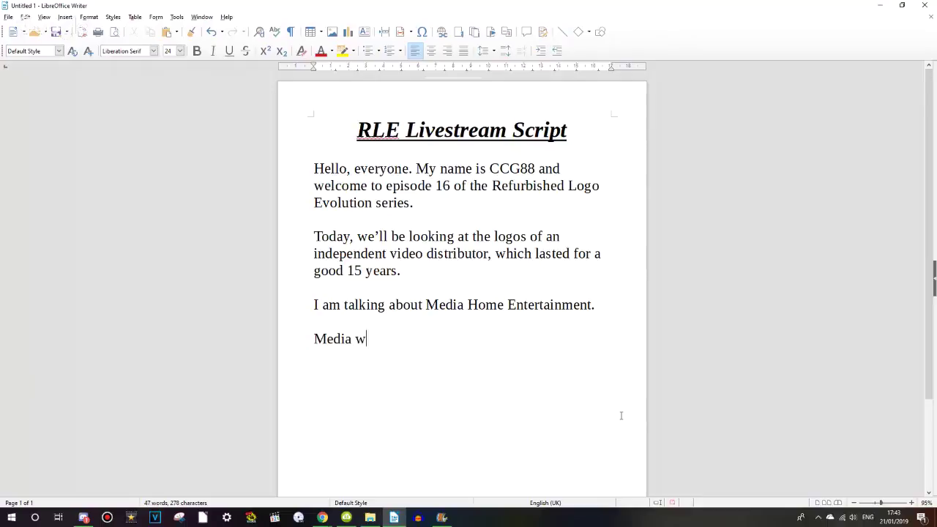
{"action": "key", "text": "BackSpace"}
{"action": "key", "text": "BackSpace"}
{"action": "key", "text": "BackSpace"}
{"action": "key", "text": "BackSpace"}
{"action": "key", "text": "BackSpace"}
{"action": "key", "text": "BackSpace"}
{"action": "key", "text": "BackSpace"}
{"action": "key", "text": "BackSpace"}
{"action": "type", "text": "s formed in 1978"}
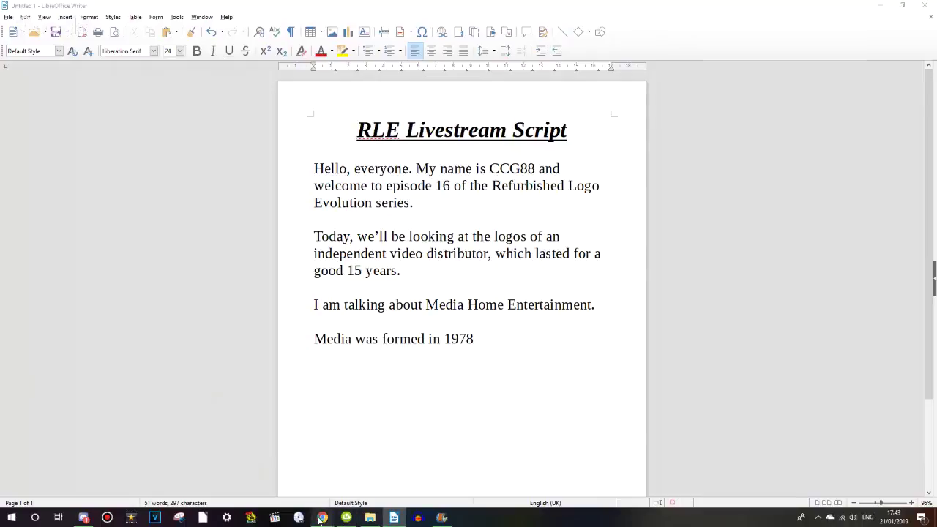
- Switch to the YouTube live chat window, read the recent and earlier messages, and return to the Writer document
{"action": "mouse_move", "coordinate": [322, 517]}
{"action": "left_click", "coordinate": [267, 485]}
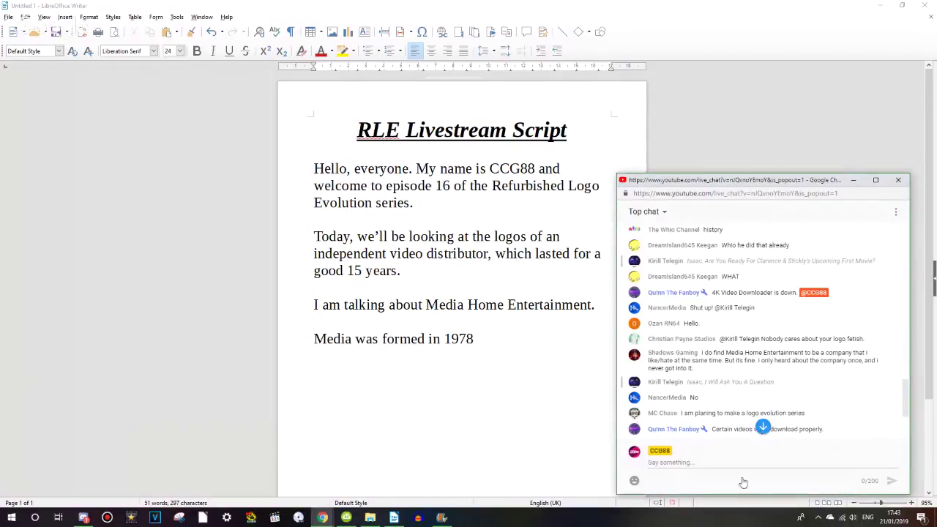
{"action": "scroll", "coordinate": [744, 461], "scroll_direction": "down", "scroll_amount": 5}
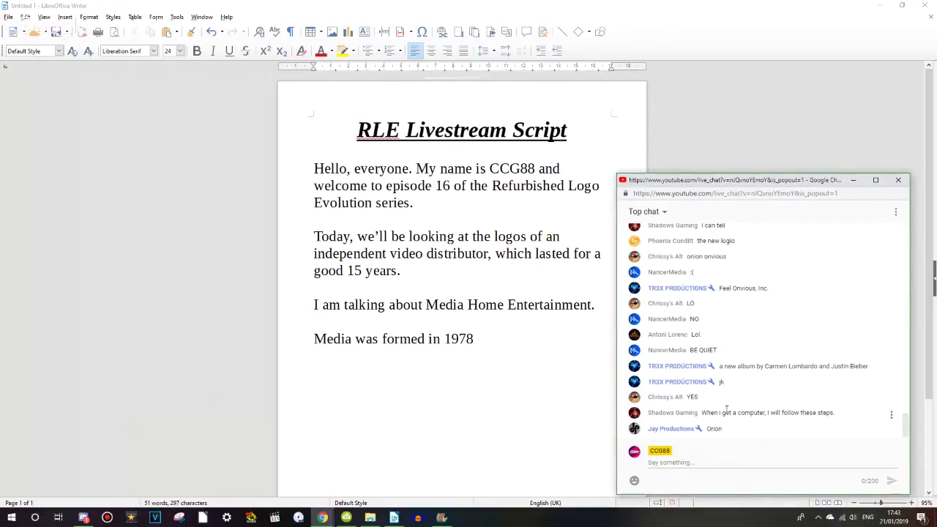
{"action": "left_click_drag", "start_coordinate": [724, 409], "coordinate": [788, 414]}
{"action": "left_click", "coordinate": [783, 413]}
{"action": "scroll", "coordinate": [905, 405], "scroll_direction": "up", "scroll_amount": 3}
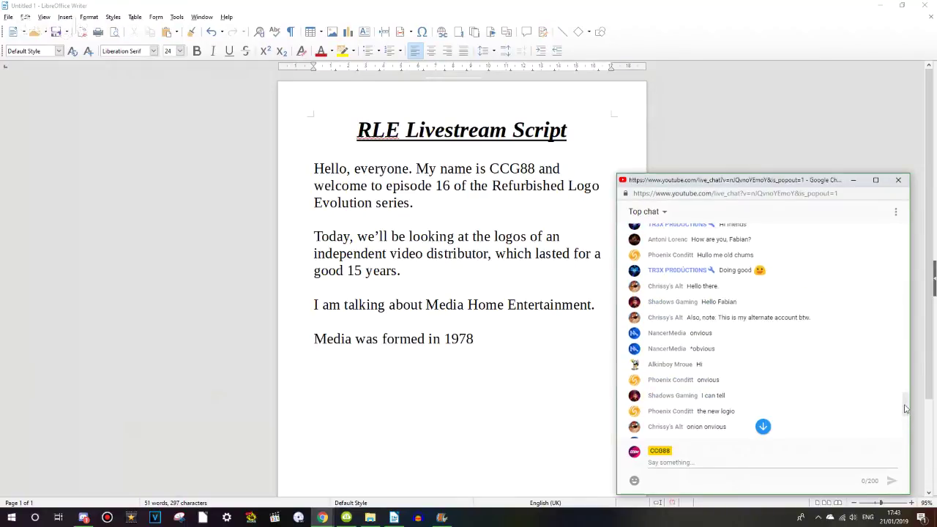
{"action": "scroll", "coordinate": [905, 405], "scroll_direction": "up", "scroll_amount": 3}
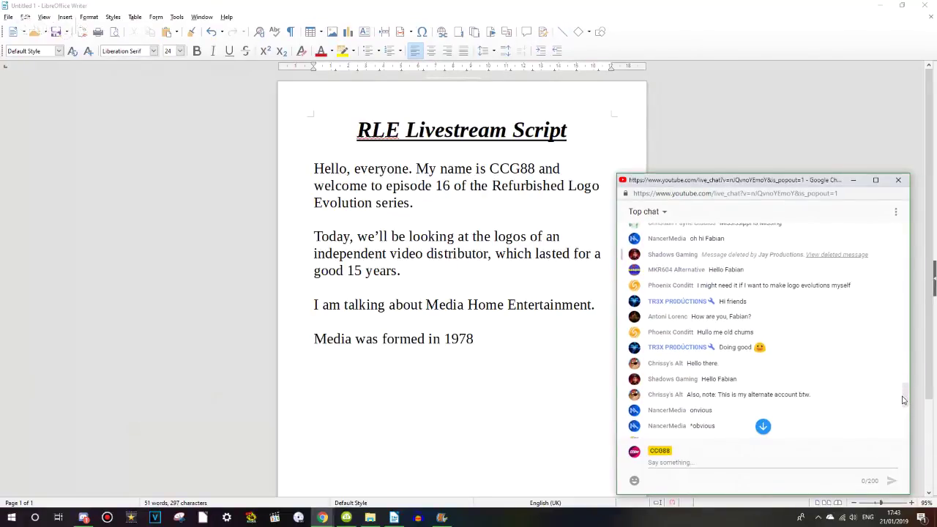
{"action": "scroll", "coordinate": [904, 407], "scroll_direction": "down", "scroll_amount": 5}
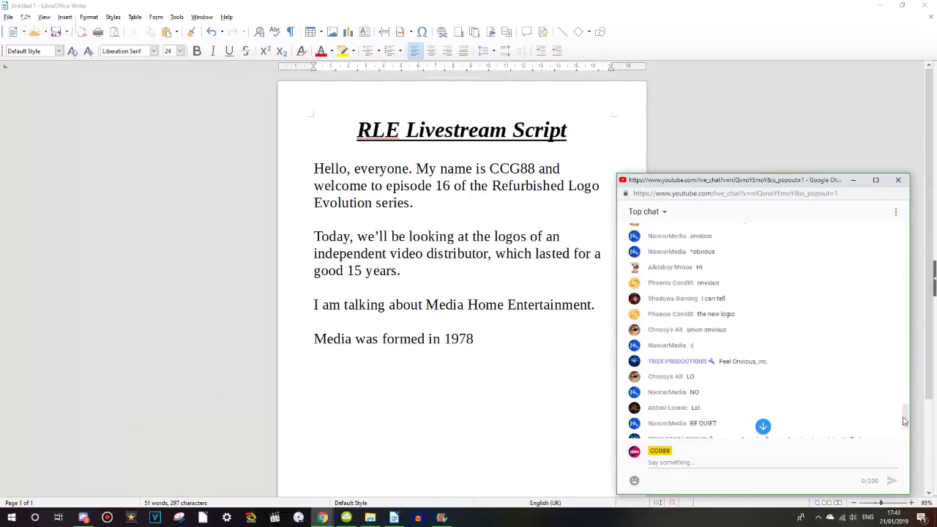
{"action": "left_click", "coordinate": [557, 341]}
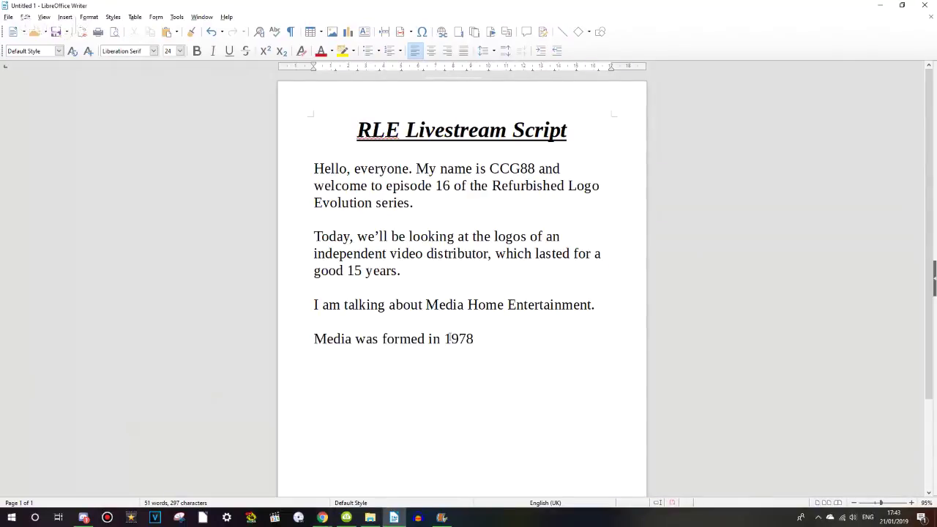
- Read the Background and 1st Logo sections of the Media Home Entertainment wiki page in Chrome, and return to the Writer document
{"action": "mouse_move", "coordinate": [322, 517]}
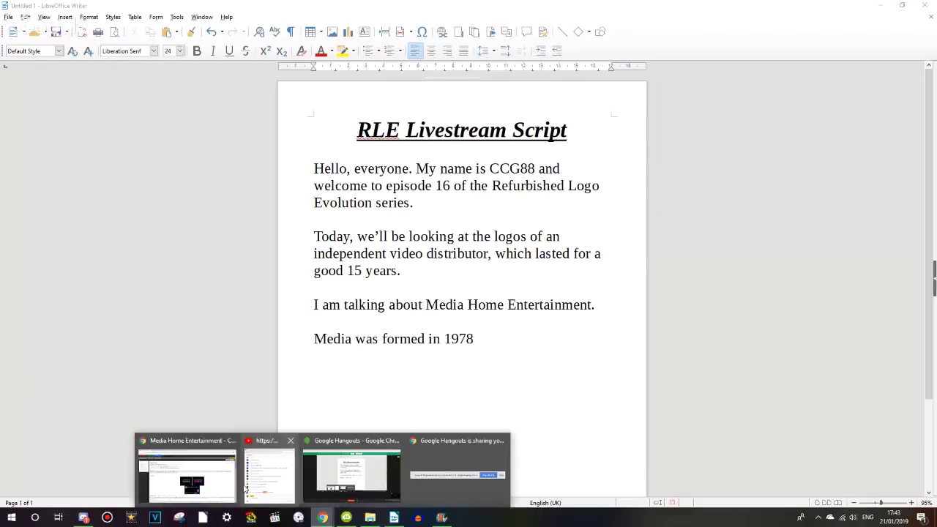
{"action": "left_click", "coordinate": [223, 463]}
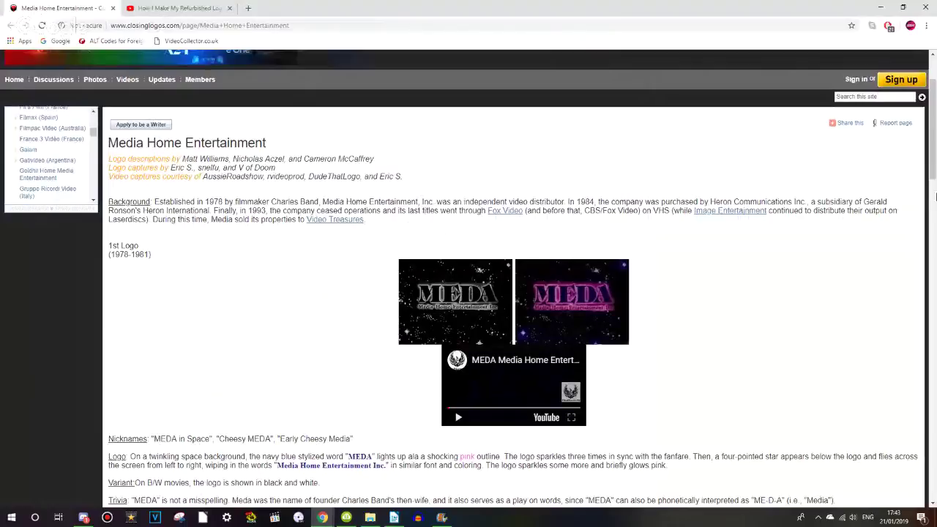
{"action": "scroll", "coordinate": [934, 181], "scroll_direction": "down", "scroll_amount": 1}
{"action": "scroll", "coordinate": [934, 182], "scroll_direction": "down", "scroll_amount": 1}
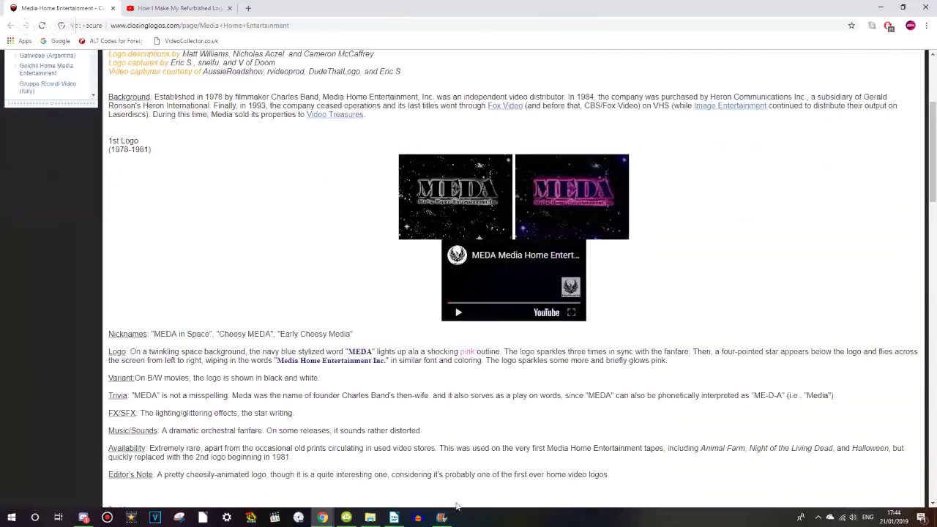
{"action": "mouse_move", "coordinate": [391, 518]}
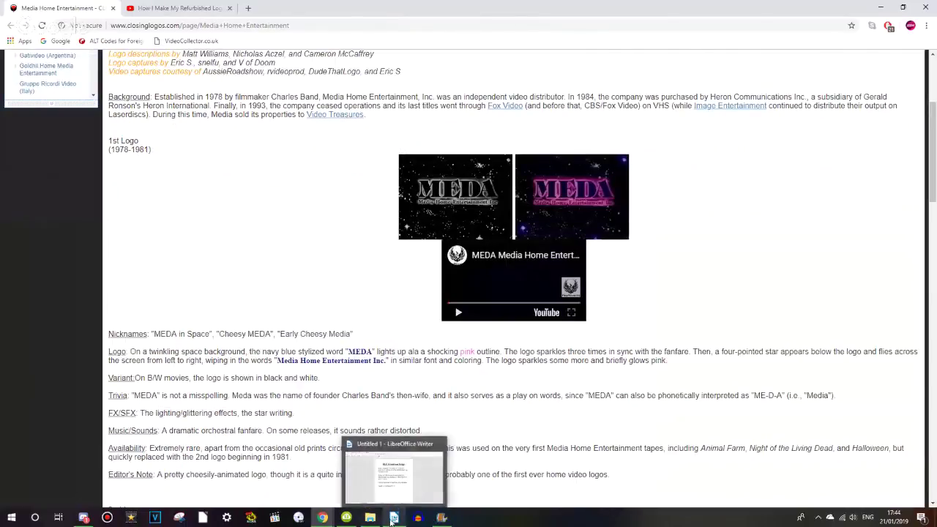
{"action": "left_click", "coordinate": [386, 483]}
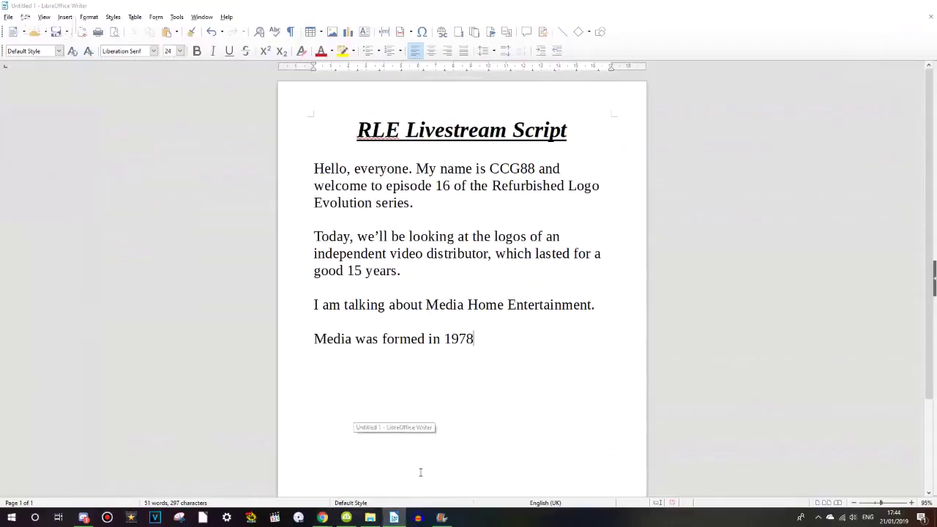
- Complete the 1978 sentence with "to release programmes onto video." and add "In 1984, they were acquired by Heron Communications."
{"action": "type", "text": "to r"}
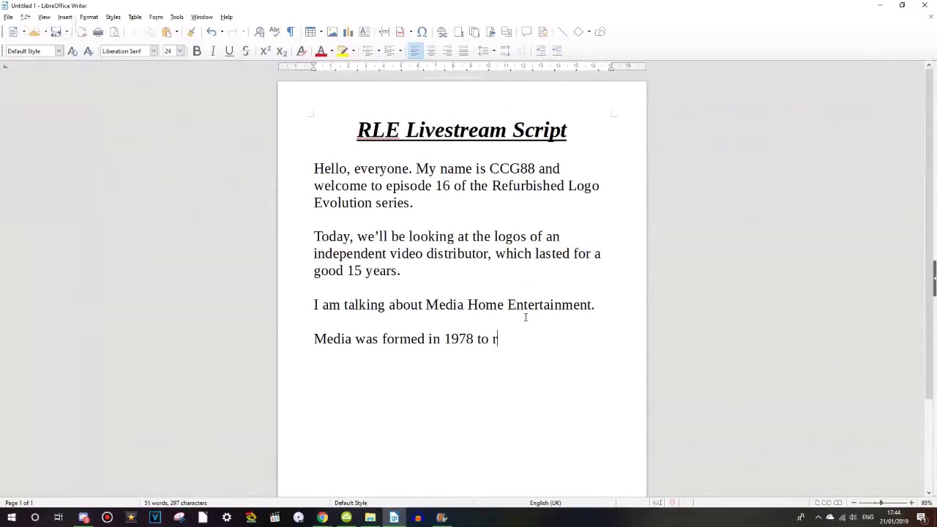
{"action": "type", "text": "elease programmes onto "}
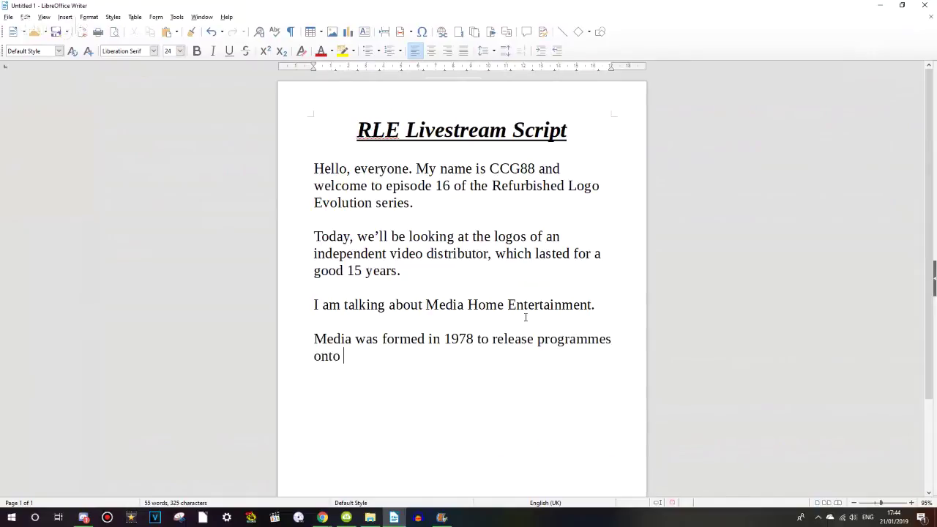
{"action": "type", "text": "video. In 2"}
{"action": "key", "text": "BackSpace"}
{"action": "type", "text": "1984, "}
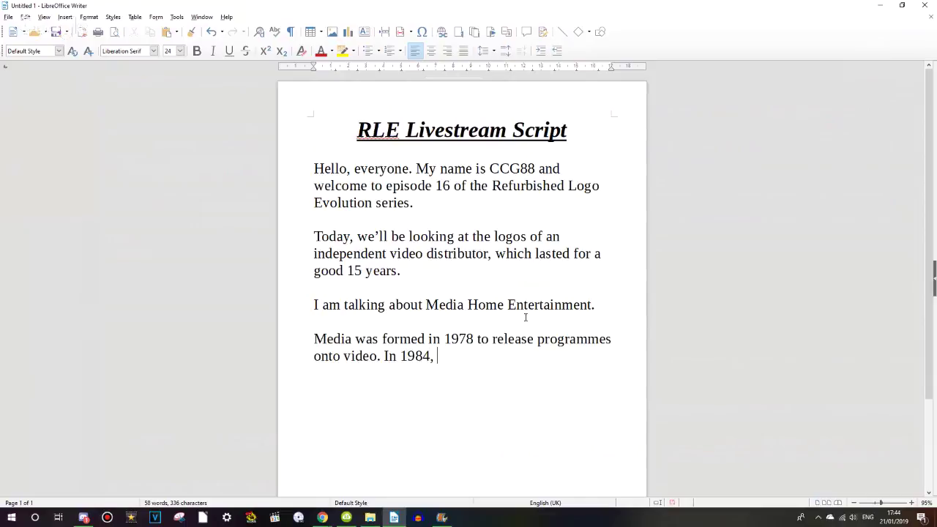
{"action": "type", "text": "they were acquired by"}
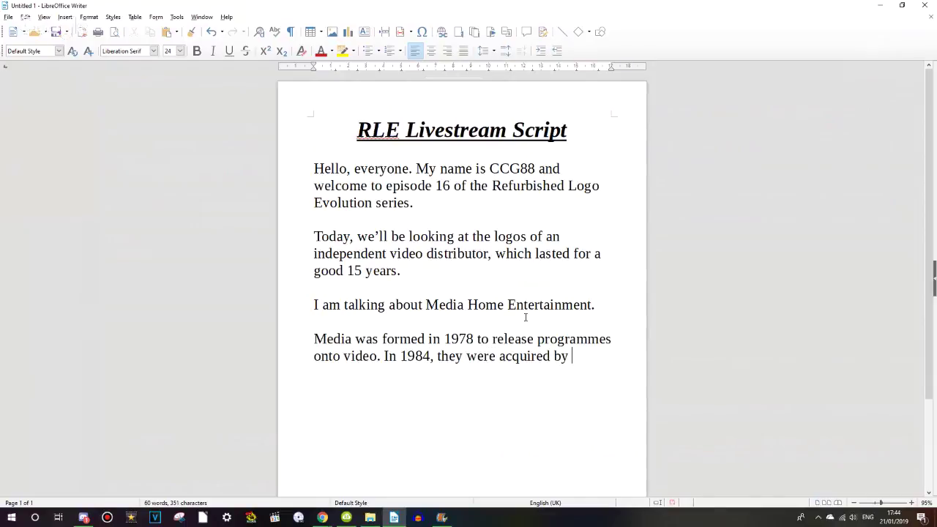
{"action": "type", "text": " Heron Commu"}
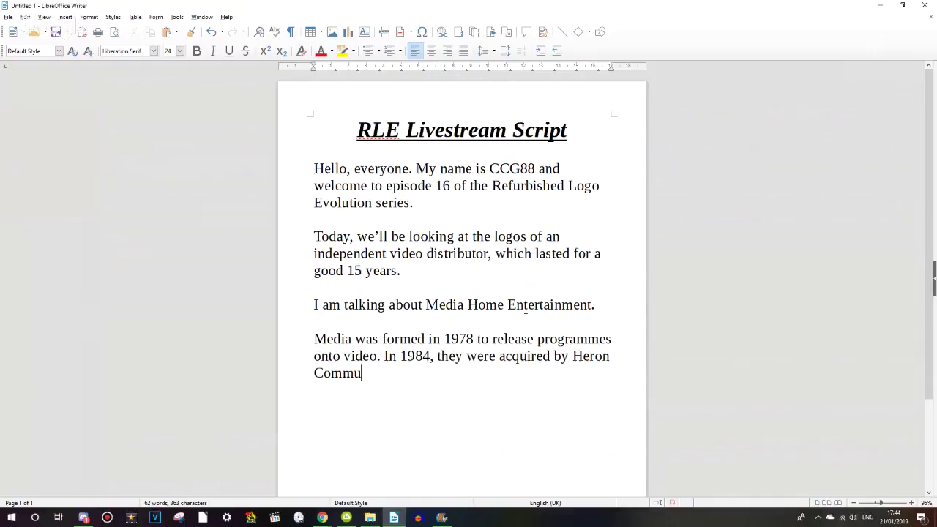
{"action": "type", "text": "nications."}
- Review the 1st, 2nd and 3rd Logo sections of the Media Home Entertainment wiki page in Chrome, and return to the Writer document
{"action": "mouse_move", "coordinate": [322, 517]}
{"action": "left_click", "coordinate": [243, 488]}
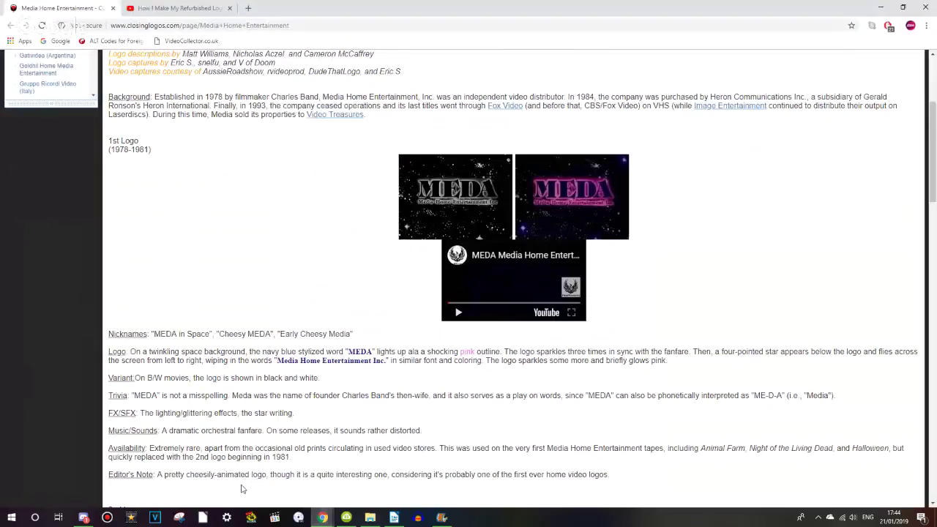
{"action": "scroll", "coordinate": [243, 488], "scroll_direction": "down", "scroll_amount": 7}
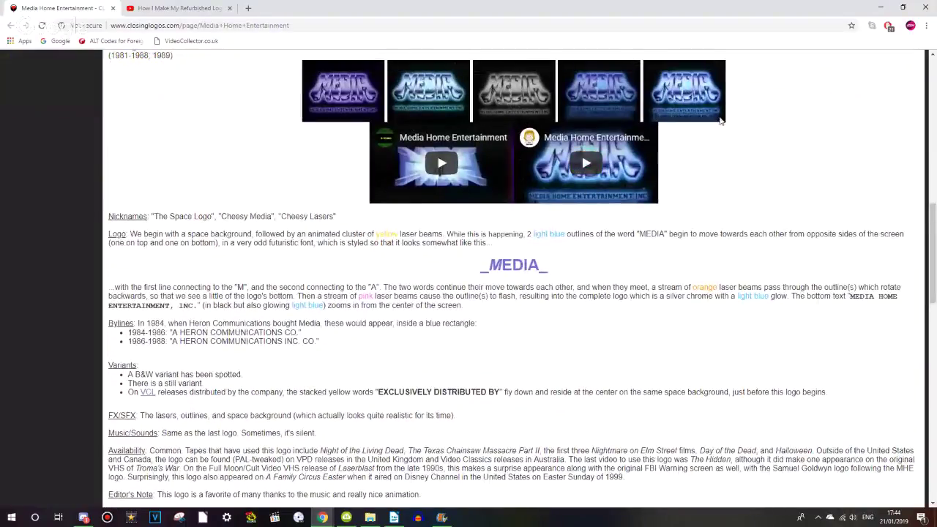
{"action": "scroll", "coordinate": [501, 193], "scroll_direction": "down", "scroll_amount": 6}
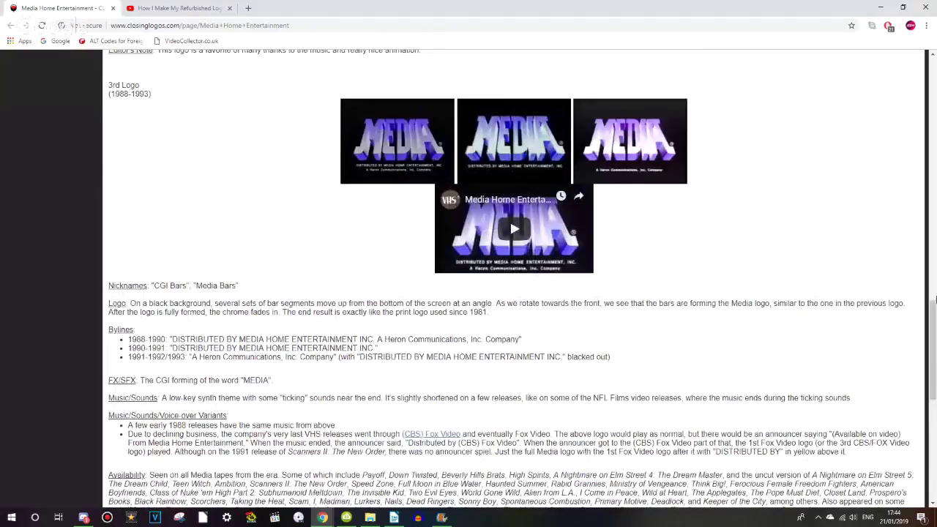
{"action": "scroll", "coordinate": [933, 316], "scroll_direction": "down", "scroll_amount": 1}
{"action": "left_click_drag", "start_coordinate": [933, 316], "coordinate": [933, 191]}
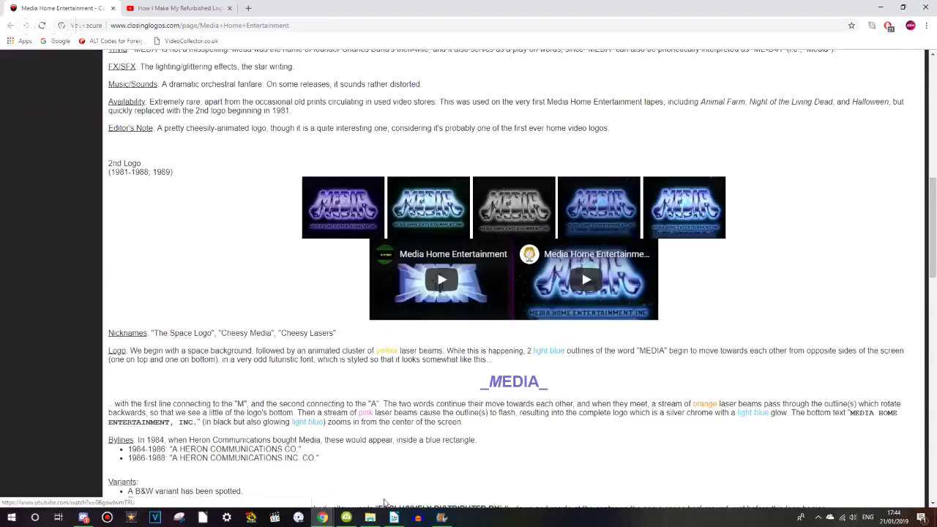
{"action": "left_click_drag", "start_coordinate": [932, 236], "coordinate": [932, 326]}
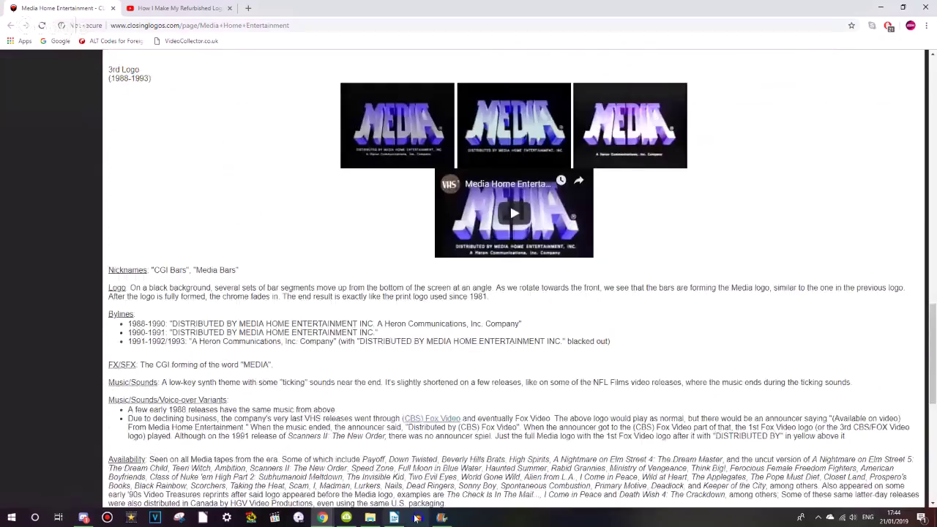
{"action": "left_click", "coordinate": [416, 518]}
{"action": "mouse_move", "coordinate": [351, 520]}
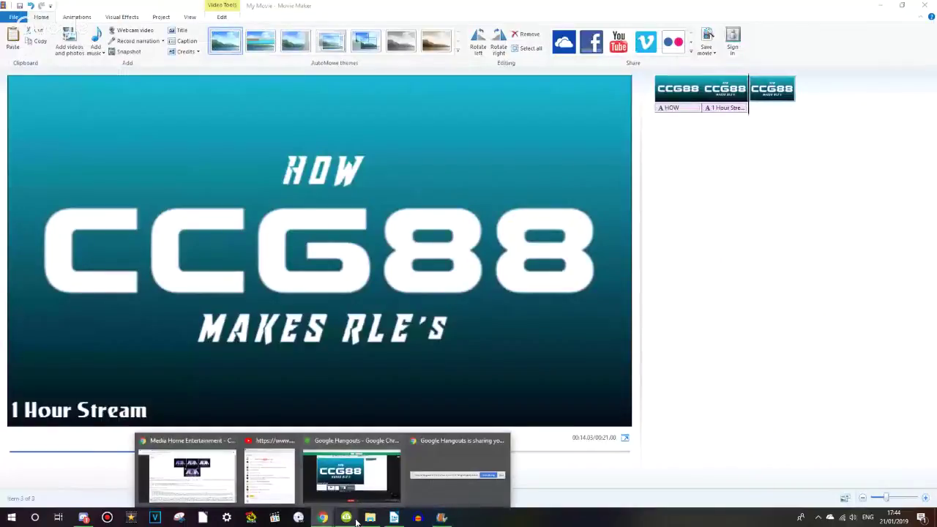
{"action": "left_click", "coordinate": [394, 517]}
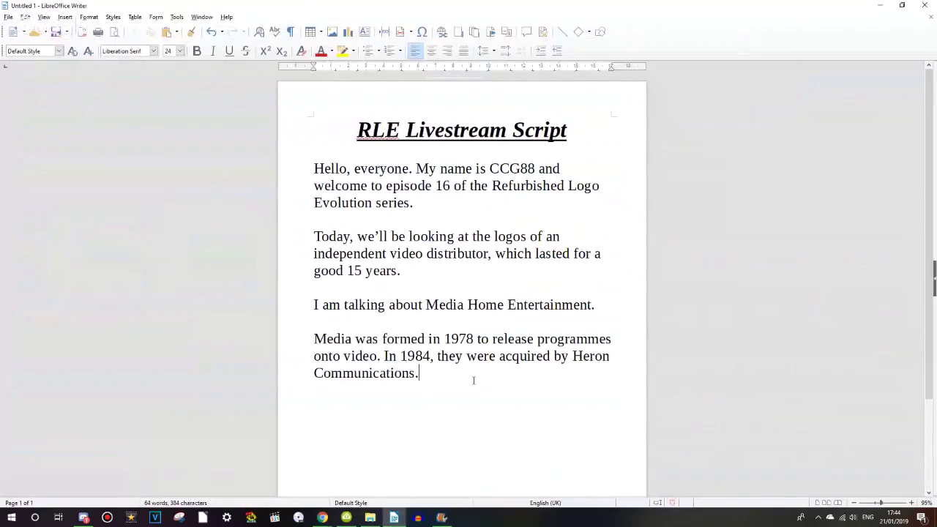
- Continue the Media history paragraph with "They ceased operation in 1993, and their final releases were"
{"action": "type", "text": "They s"}
{"action": "key", "text": "BackSpace"}
{"action": "type", "text": "ceased operation in "}
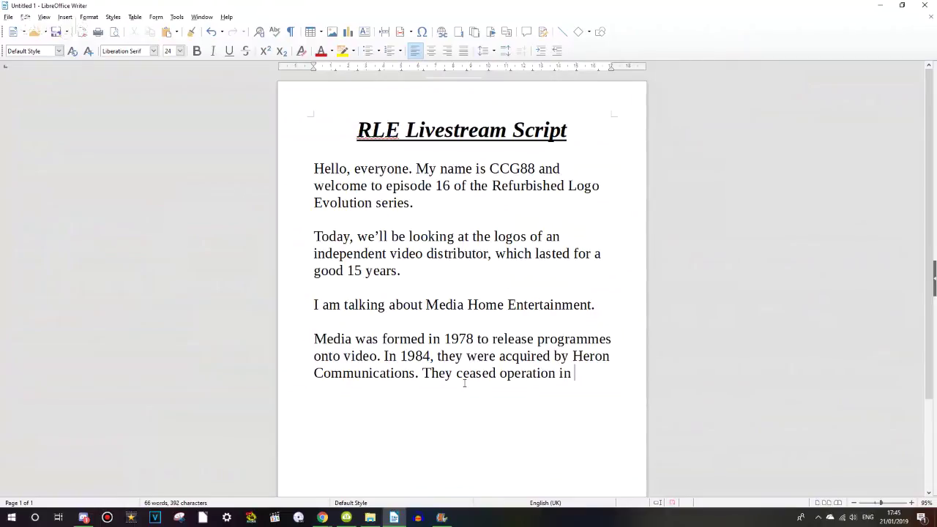
{"action": "type", "text": "1993, and their ass"}
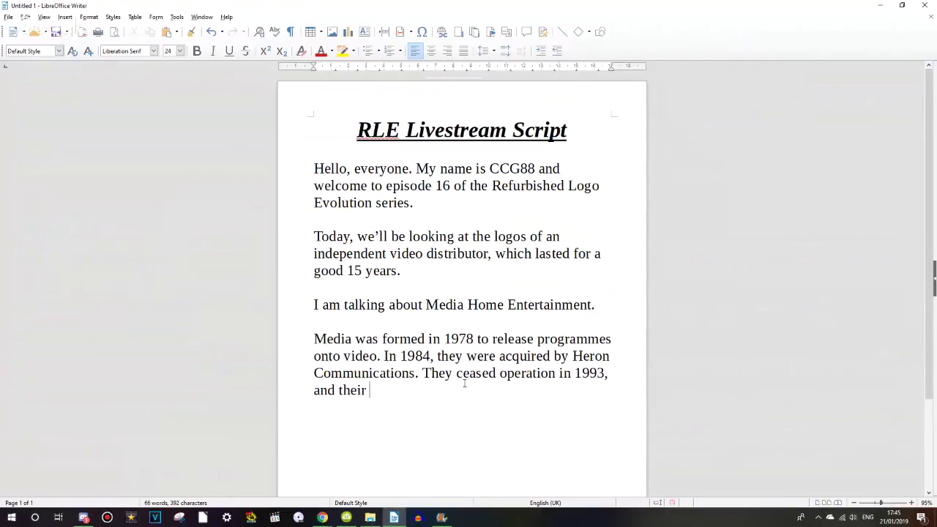
{"action": "key", "text": "BackSpace"}
{"action": "key", "text": "BackSpace"}
{"action": "key", "text": "BackSpace"}
{"action": "type", "text": "fi"}
{"action": "key", "text": "BackSpace"}
{"action": "type", "text": "inal releases were"}
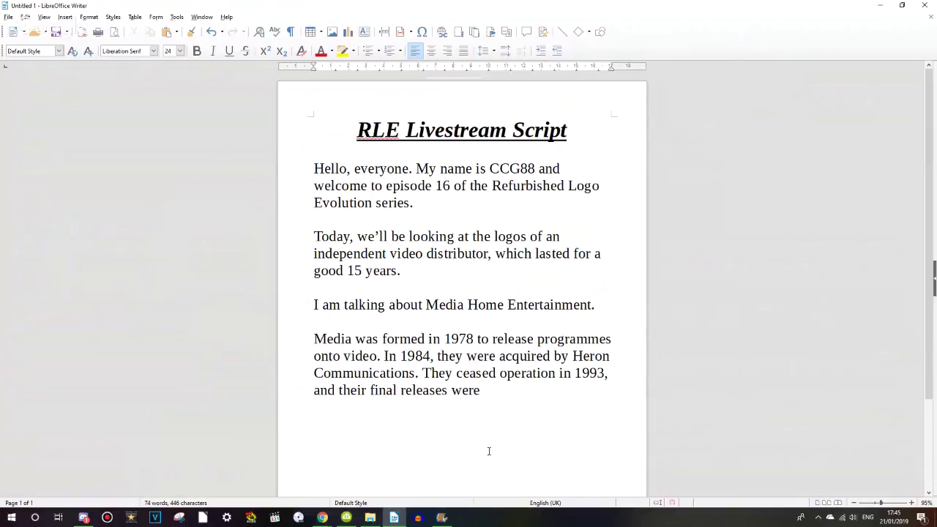
- Read the Background section of the wiki page in Chrome for who distributed the final releases, and return to the Writer document
{"action": "mouse_move", "coordinate": [321, 517]}
{"action": "left_click", "coordinate": [185, 468]}
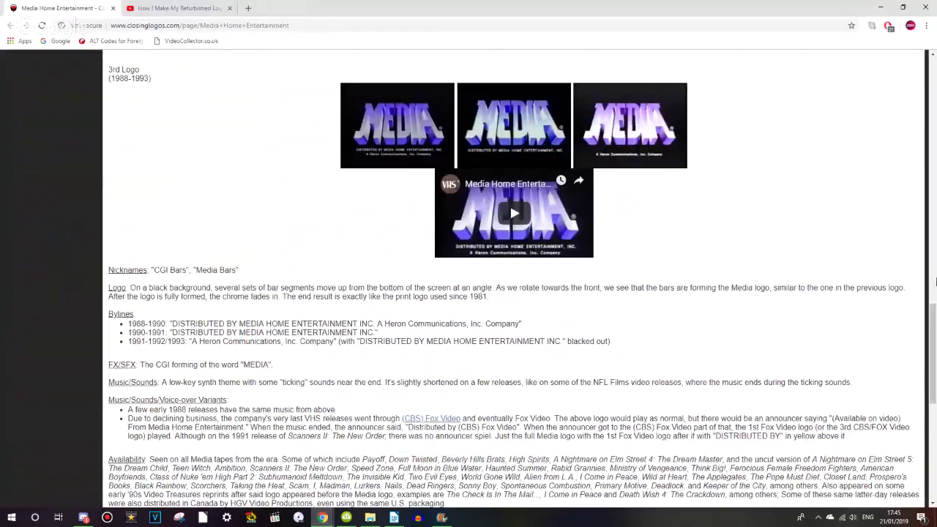
{"action": "scroll", "coordinate": [935, 282], "scroll_direction": "up", "scroll_amount": 15}
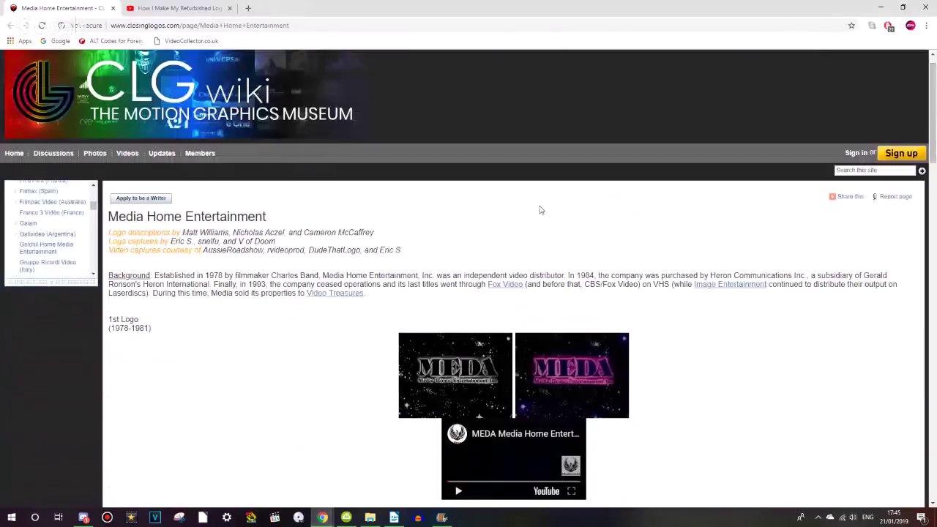
{"action": "left_click_drag", "start_coordinate": [418, 284], "coordinate": [494, 288]}
{"action": "left_click", "coordinate": [676, 327]}
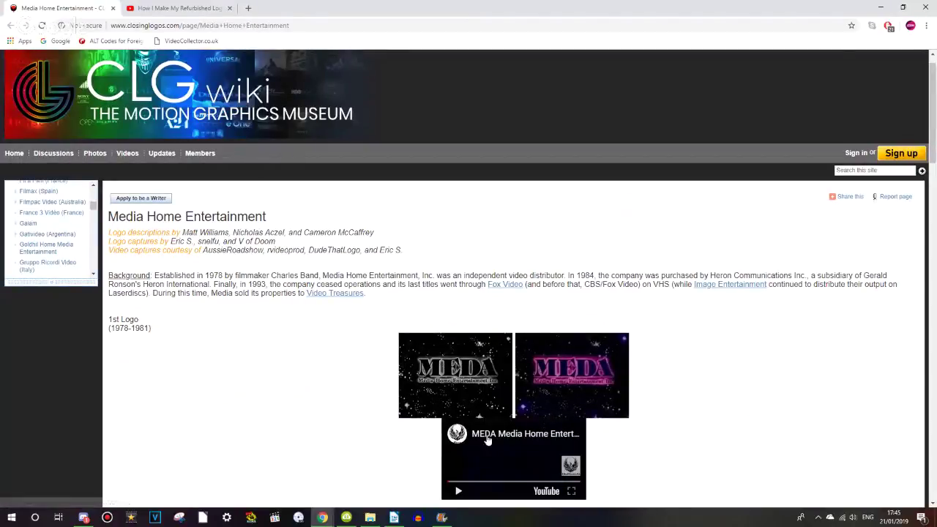
{"action": "left_click", "coordinate": [449, 521]}
{"action": "left_click", "coordinate": [445, 519]}
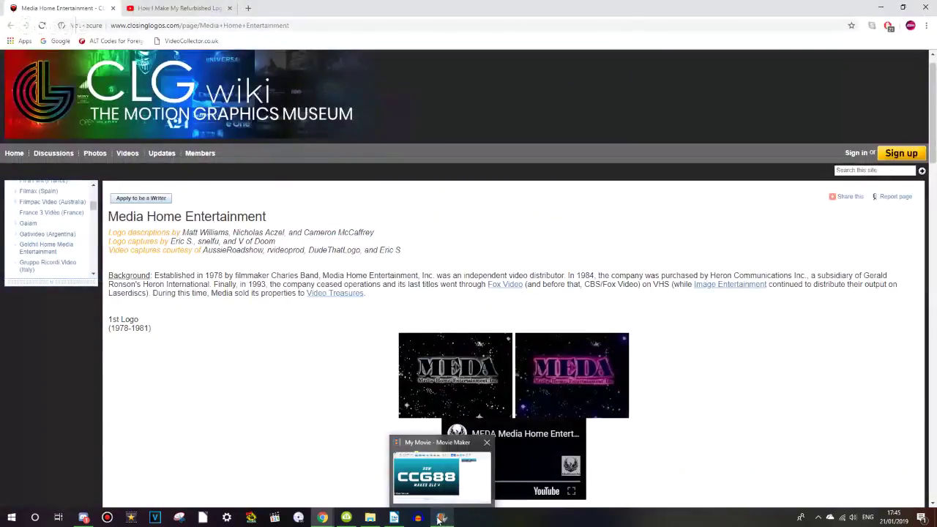
{"action": "left_click", "coordinate": [394, 517]}
- Replace "were" at the end of the paragraph with "went through Fox Video and Image Entertainment"
{"action": "key", "text": "BackSpace"}
{"action": "key", "text": "BackSpace"}
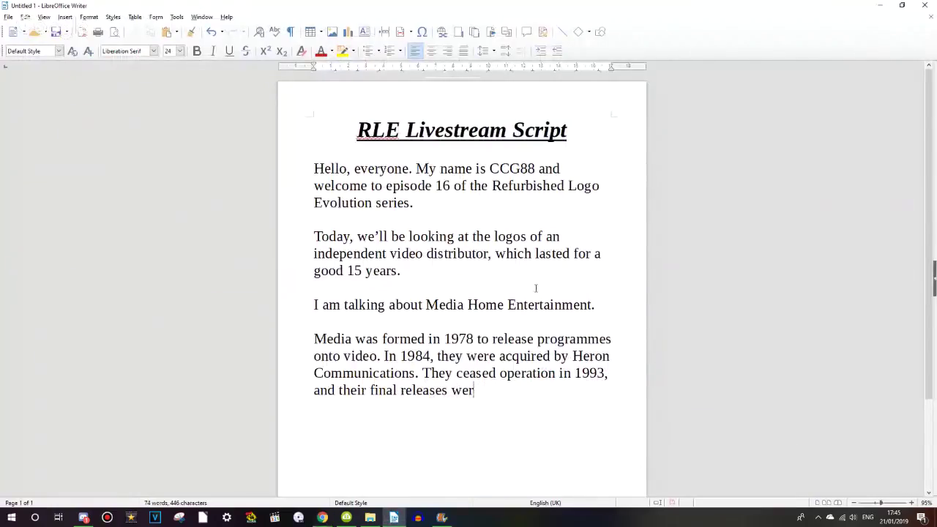
{"action": "type", "text": "nt through Fi"}
{"action": "key", "text": "BackSpace"}
{"action": "type", "text": "ox "}
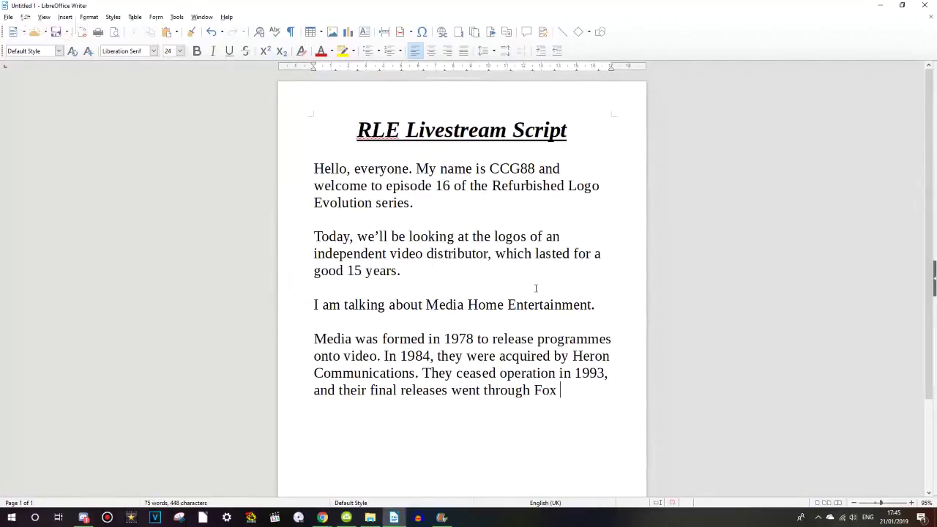
{"action": "type", "text": "Video and Image Ent"}
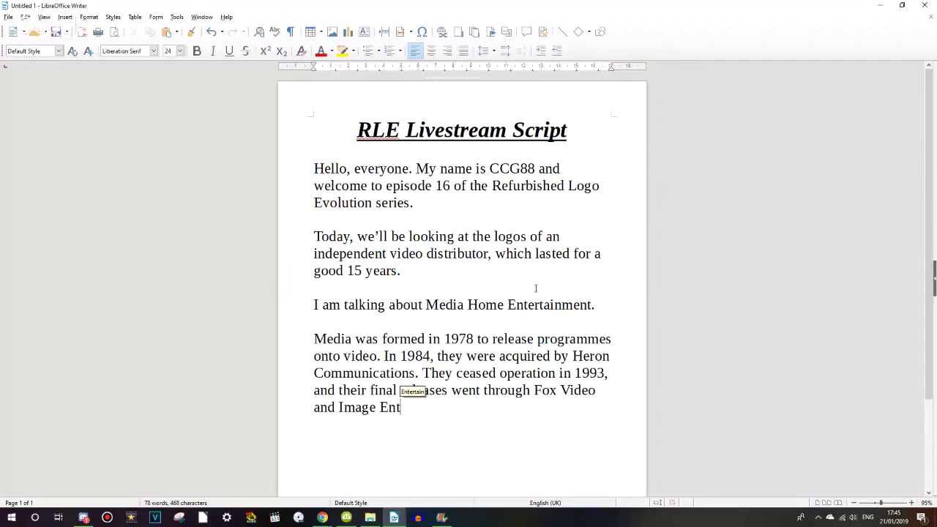
{"action": "type", "text": "ertainment"}
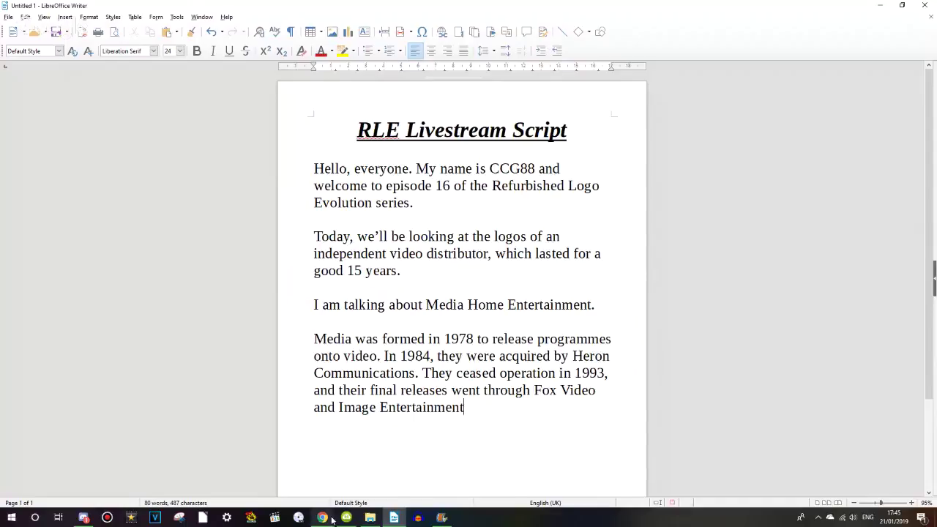
- Recheck the wiki's Background section in Chrome, return to Writer, end the 1993 sentence with a period and add "Media sold its properties to"
{"action": "mouse_move", "coordinate": [322, 517]}
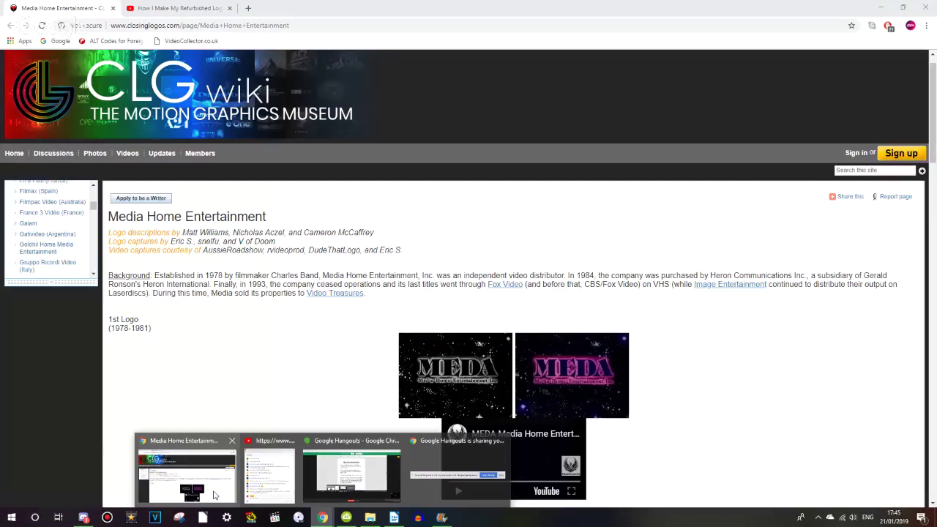
{"action": "left_click", "coordinate": [213, 496]}
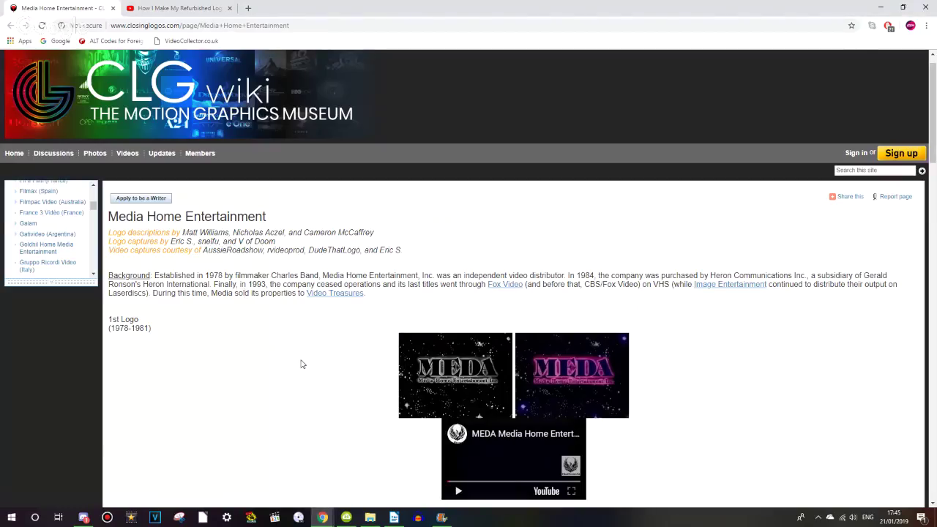
{"action": "left_click", "coordinate": [441, 518]}
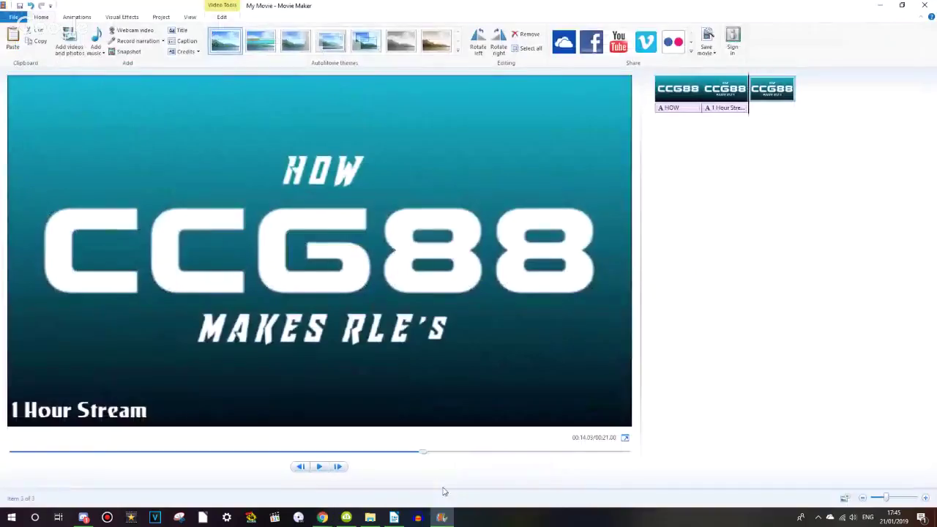
{"action": "left_click", "coordinate": [394, 517]}
{"action": "type", "text": ". Me"}
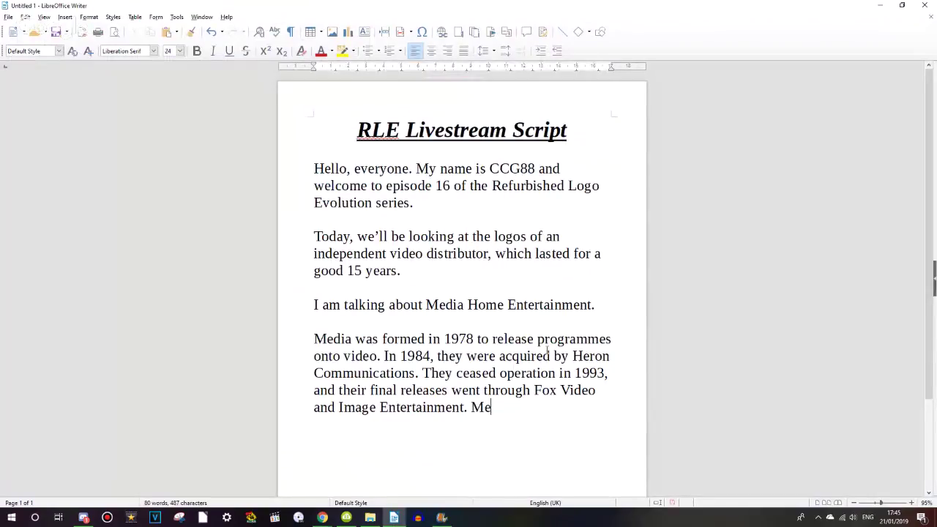
{"action": "type", "text": "dia sold its properites"}
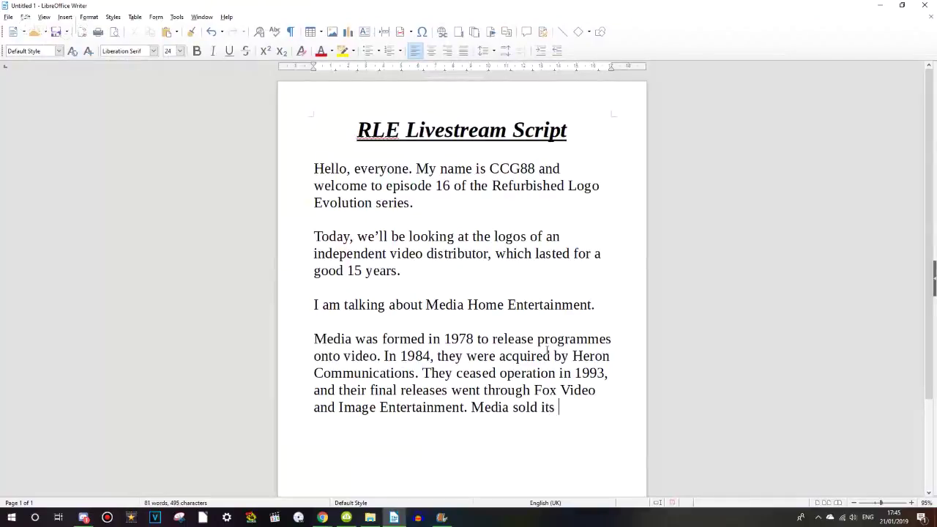
{"action": "key", "text": "BackSpace"}
{"action": "key", "text": "BackSpace"}
{"action": "key", "text": "BackSpace"}
{"action": "key", "text": "BackSpace"}
{"action": "key", "text": "BackSpace"}
{"action": "key", "text": "BackSpace"}
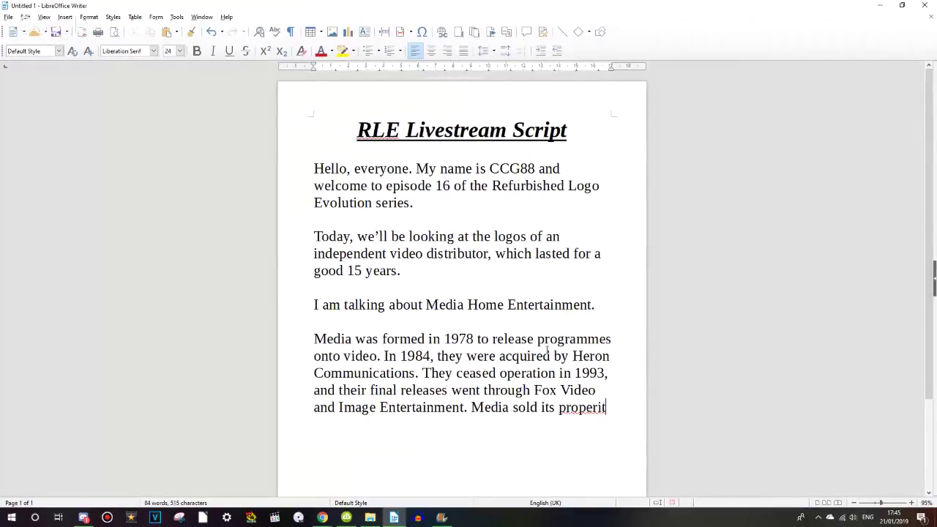
{"action": "type", "text": "rties to "}
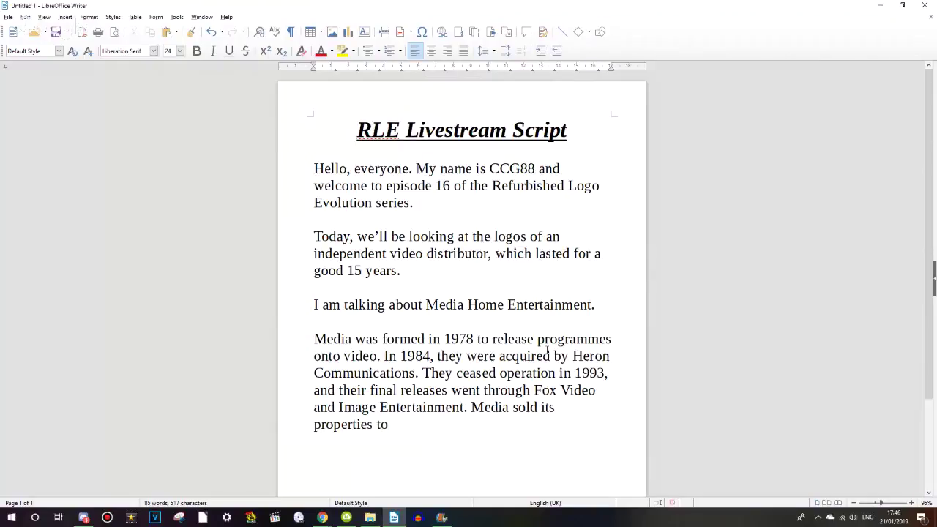
- Complete the sentence about the sold properties with "Video Treasures", capitalizing both words of the company name
{"action": "type", "text": "Video treasury"}
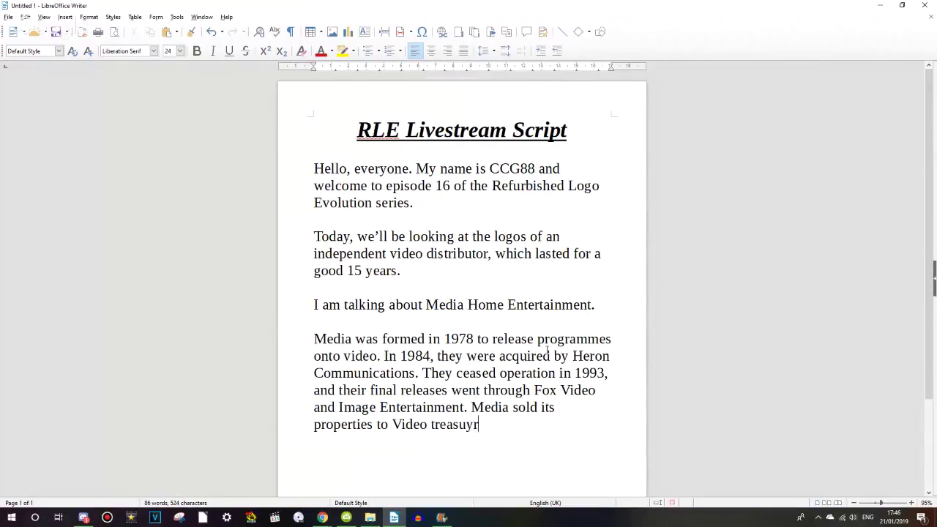
{"action": "key", "text": "BackSpace"}
{"action": "key", "text": "BackSpace"}
{"action": "type", "text": "res"}
{"action": "left_click_drag", "start_coordinate": [431, 424], "coordinate": [436, 425]}
{"action": "type", "text": "T"}
- Add a new paragraph reading "We have 3 logos to look at in this video, so let's get started."
{"action": "type", "text": "We"}
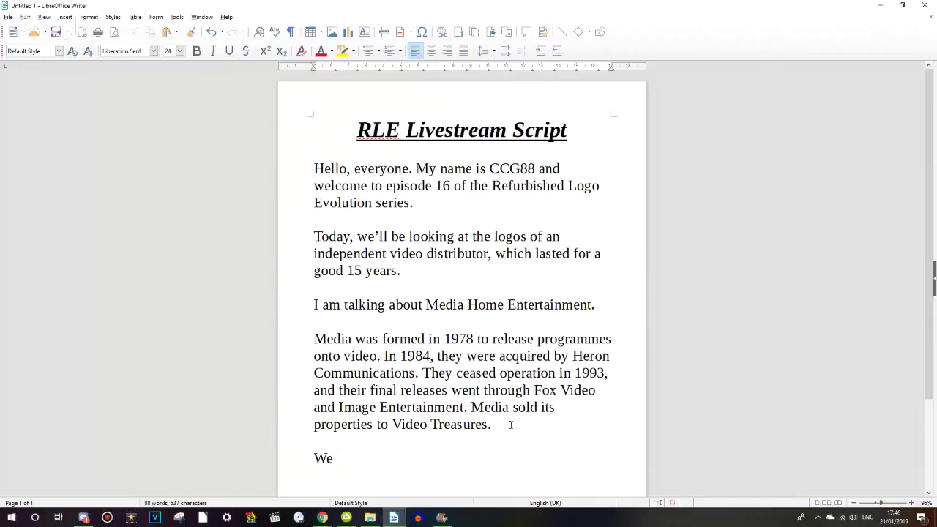
{"action": "type", "text": " have 3 logos to c"}
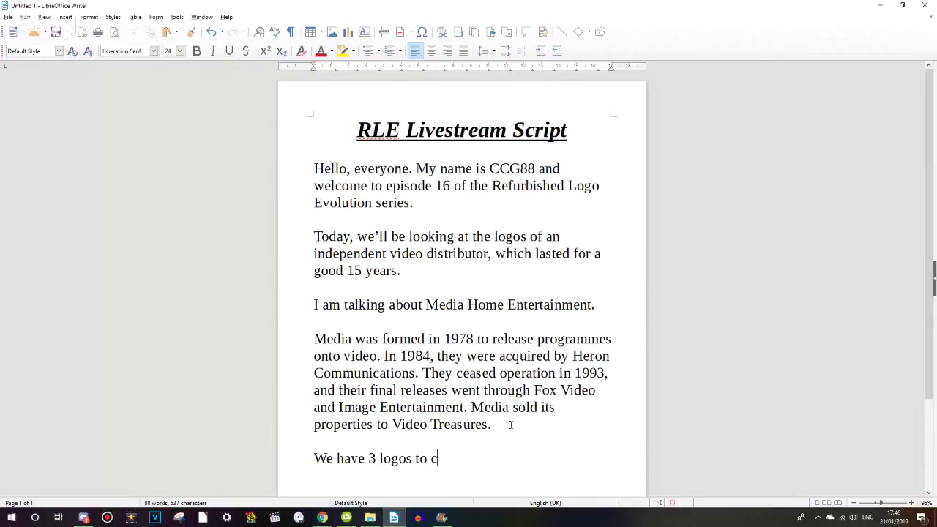
{"action": "key", "text": "BackSpace"}
{"action": "type", "text": "look at in this video, let'"}
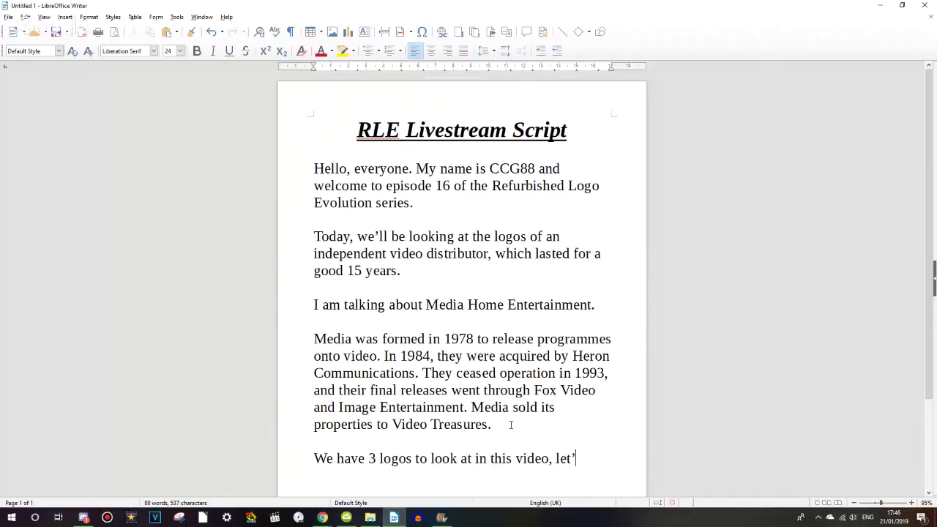
{"action": "key", "text": "BackSpace"}
{"action": "key", "text": "BackSpace"}
{"action": "key", "text": "BackSpace"}
{"action": "key", "text": "BackSpace"}
{"action": "type", "text": "so let's get started."}
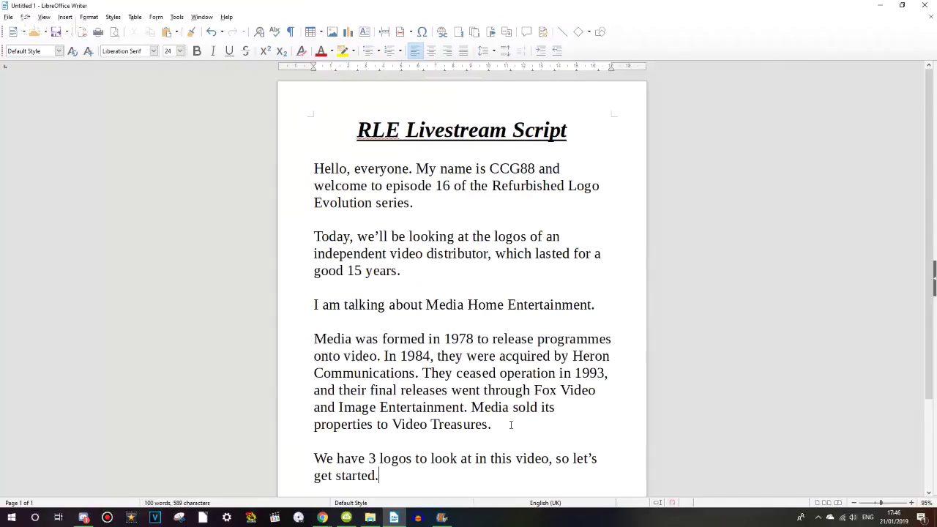
- Add another paragraph, set off by a blank line, reading "The first logo looks like this."
{"action": "key", "text": "Return"}
{"action": "key", "text": "Return"}
{"action": "type", "text": "The first lo"}
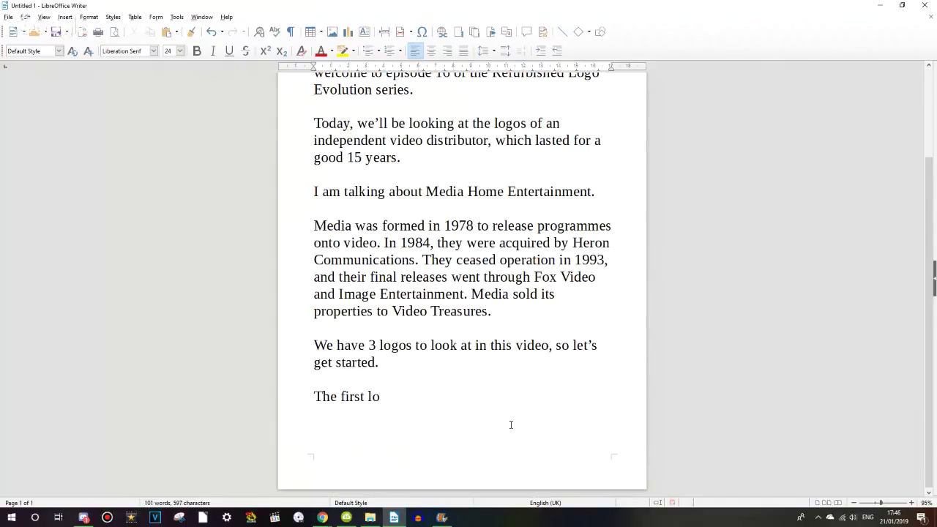
{"action": "type", "text": "go looks like this."}
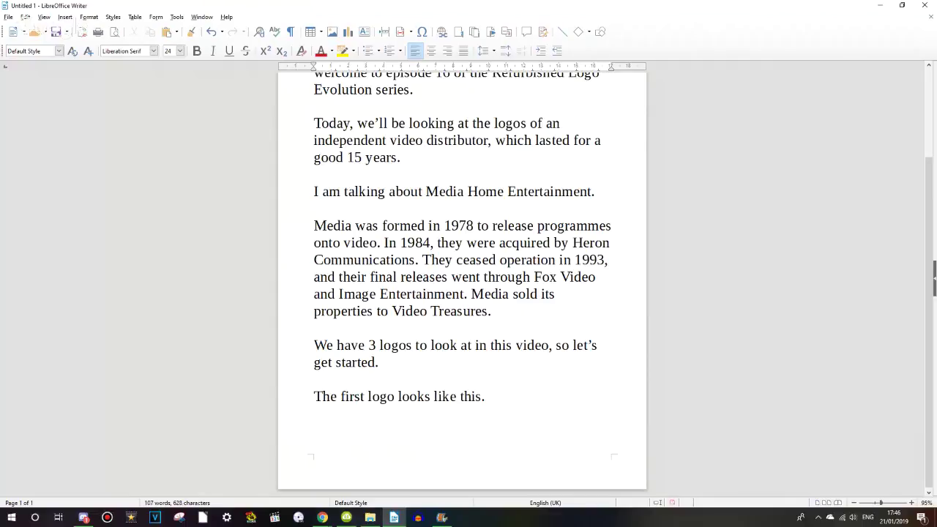
- Switch to Chrome, read the 1st and 2nd Logo sections on the Media Home Entertainment wiki page, and return to Writer
{"action": "left_click", "coordinate": [346, 517]}
{"action": "mouse_move", "coordinate": [322, 518]}
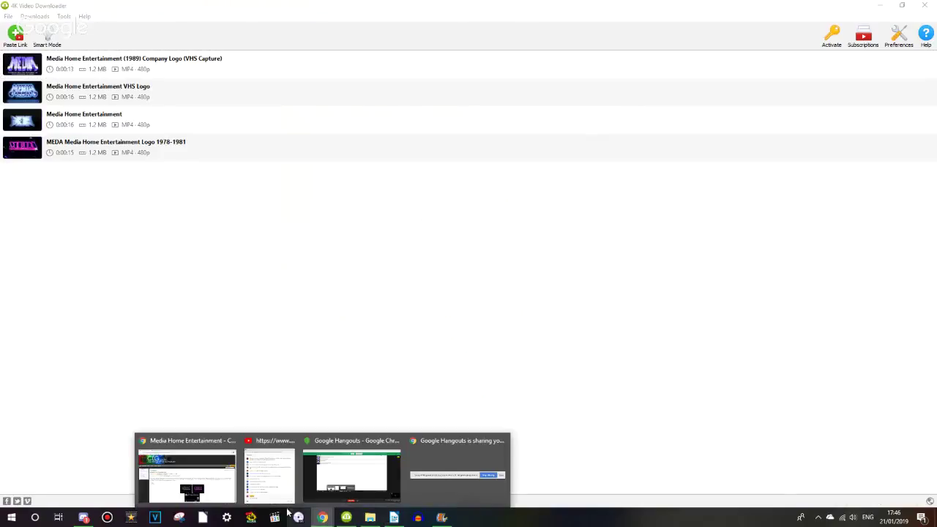
{"action": "left_click", "coordinate": [231, 495]}
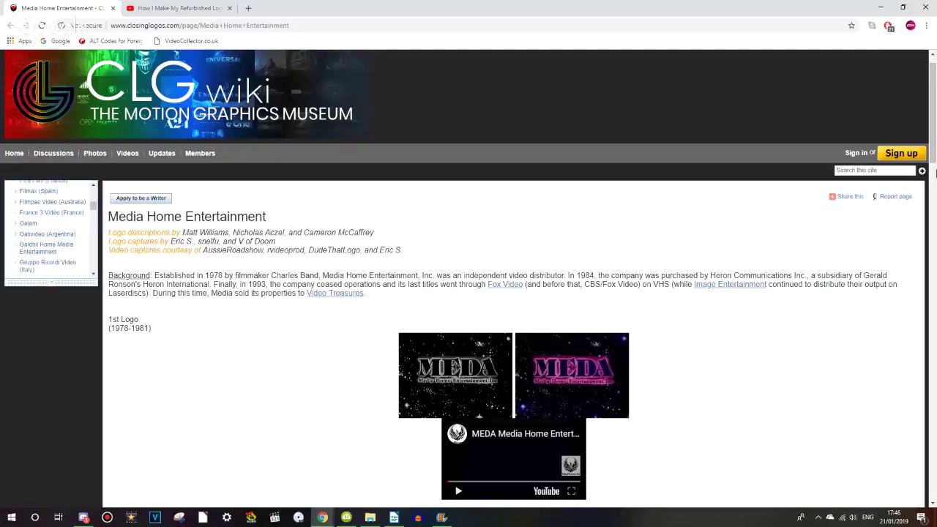
{"action": "scroll", "coordinate": [935, 175], "scroll_direction": "down", "scroll_amount": 3}
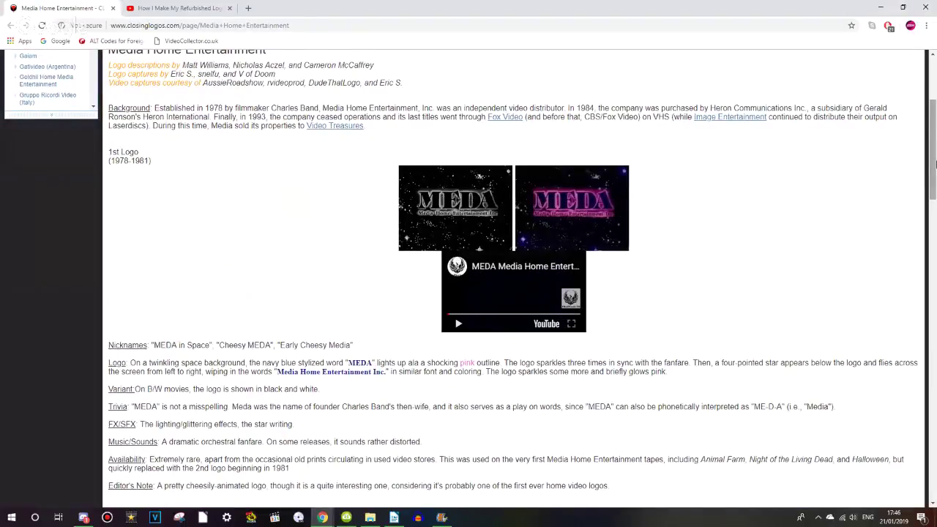
{"action": "left_click_drag", "start_coordinate": [935, 164], "coordinate": [934, 210]}
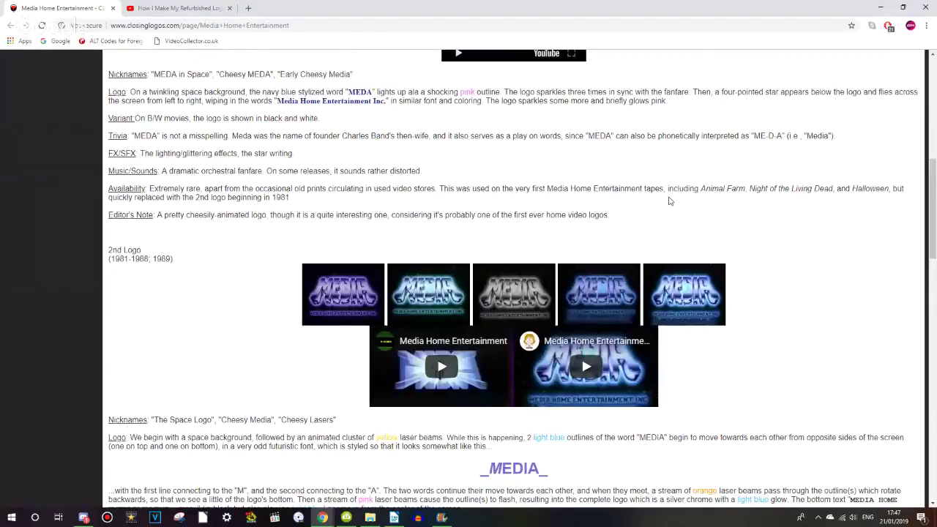
{"action": "left_click_drag", "start_coordinate": [934, 214], "coordinate": [911, 243]}
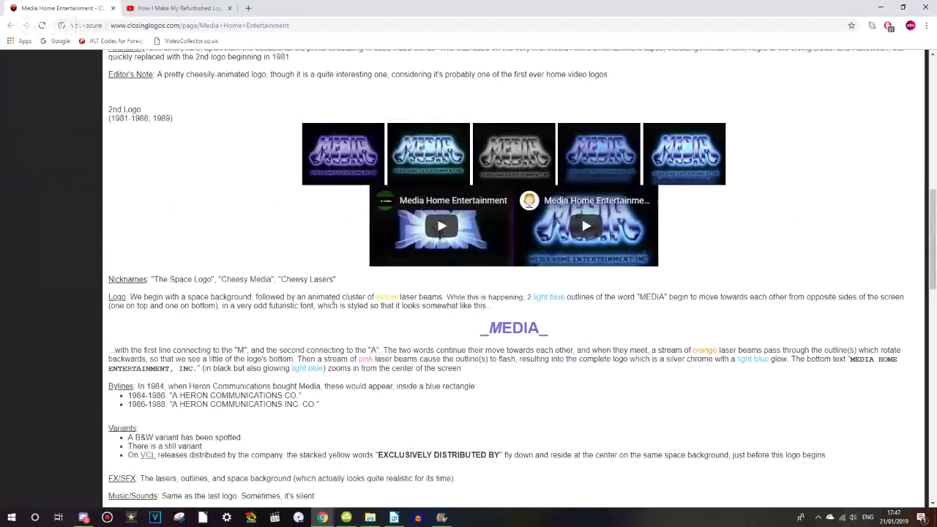
{"action": "left_click_drag", "start_coordinate": [933, 266], "coordinate": [934, 189]}
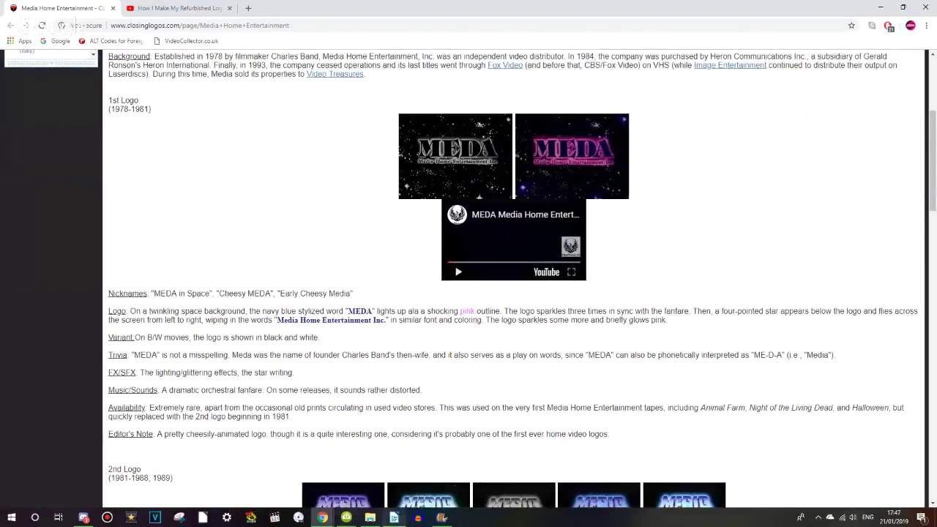
{"action": "left_click", "coordinate": [393, 520]}
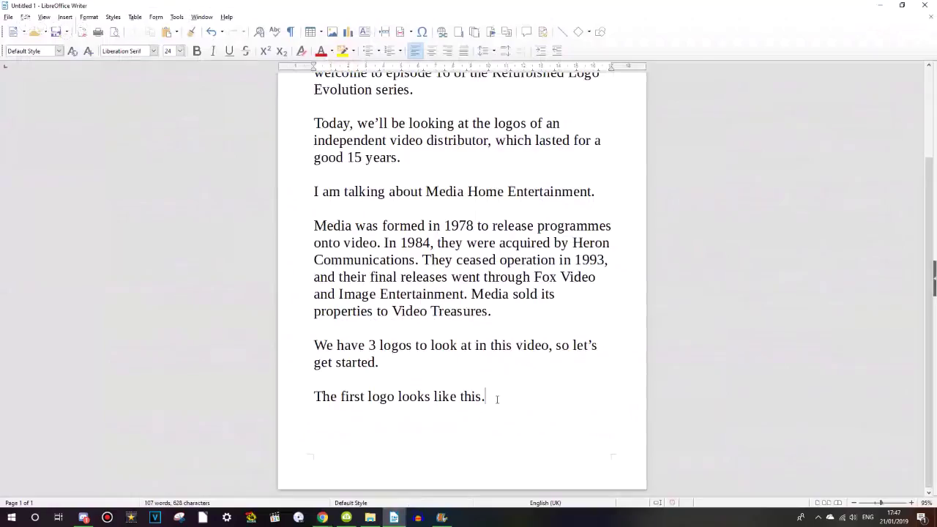
- Recheck the 1st Logo entry in Chrome, return to Writer and append "It's called MEDA In Space, and it was used from 1978-1981."
{"action": "mouse_move", "coordinate": [322, 518]}
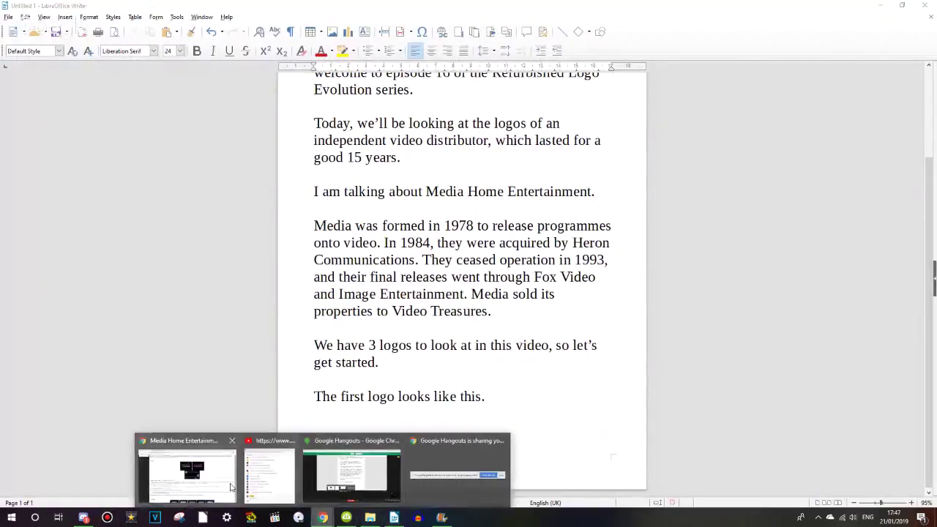
{"action": "left_click", "coordinate": [218, 486]}
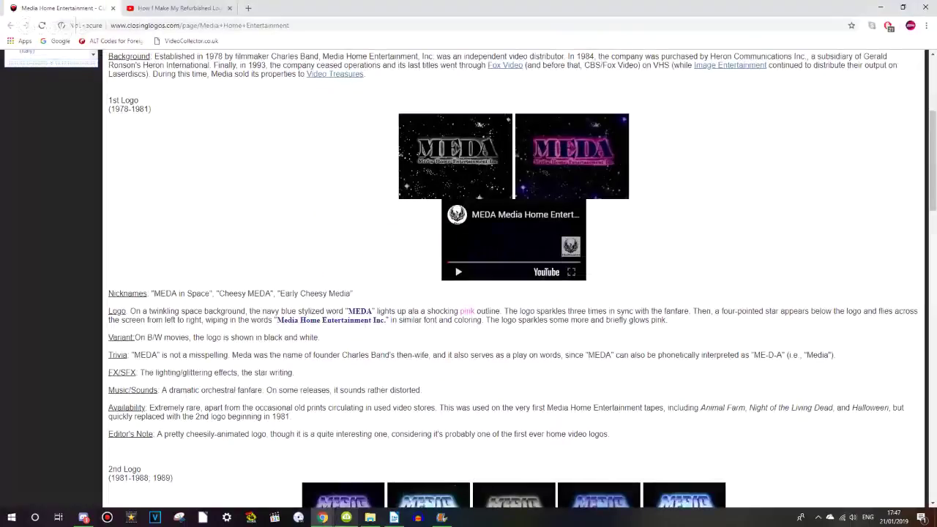
{"action": "left_click", "coordinate": [346, 518]}
{"action": "left_click", "coordinate": [393, 517]}
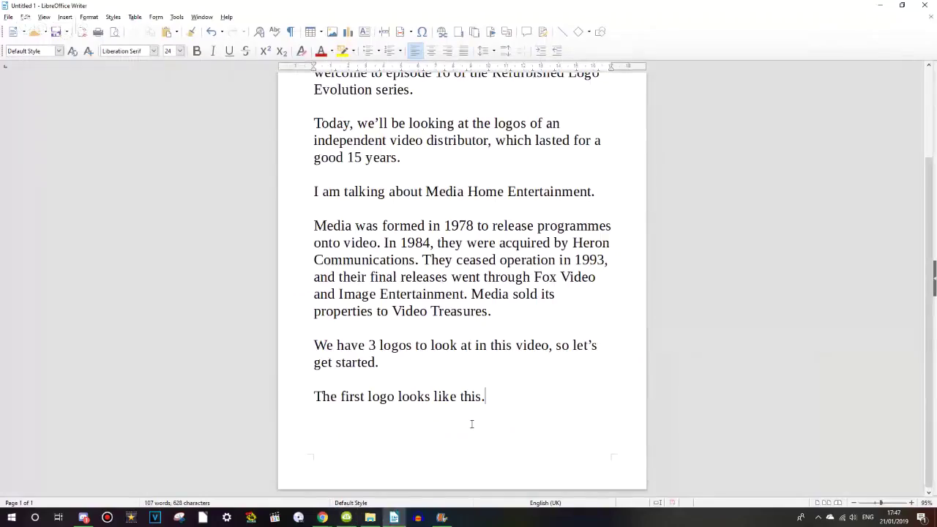
{"action": "type", "text": "It's callee"}
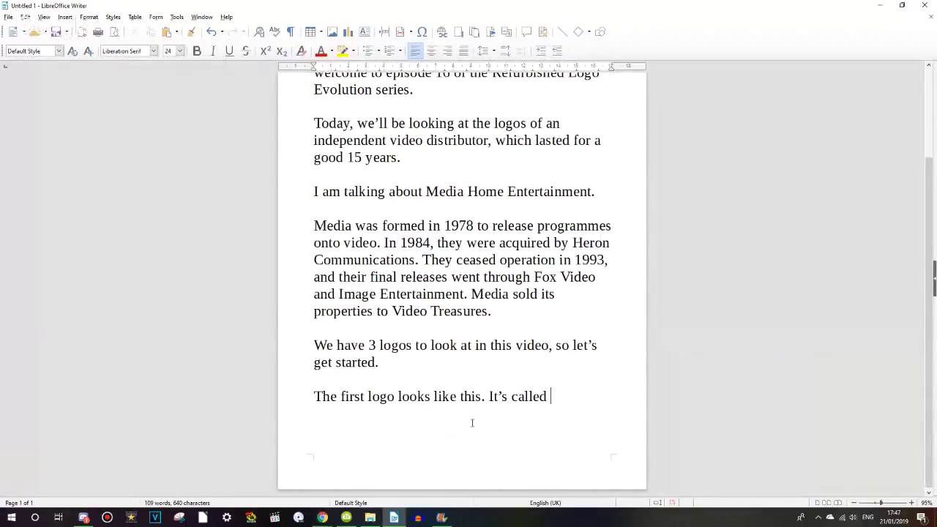
{"action": "type", "text": " MEDA In Space, a"}
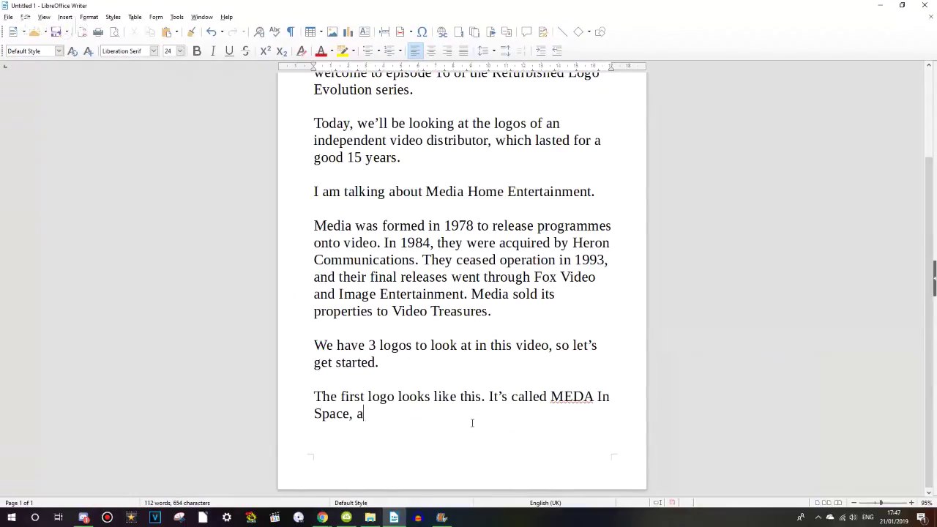
{"action": "type", "text": "nd it was used "}
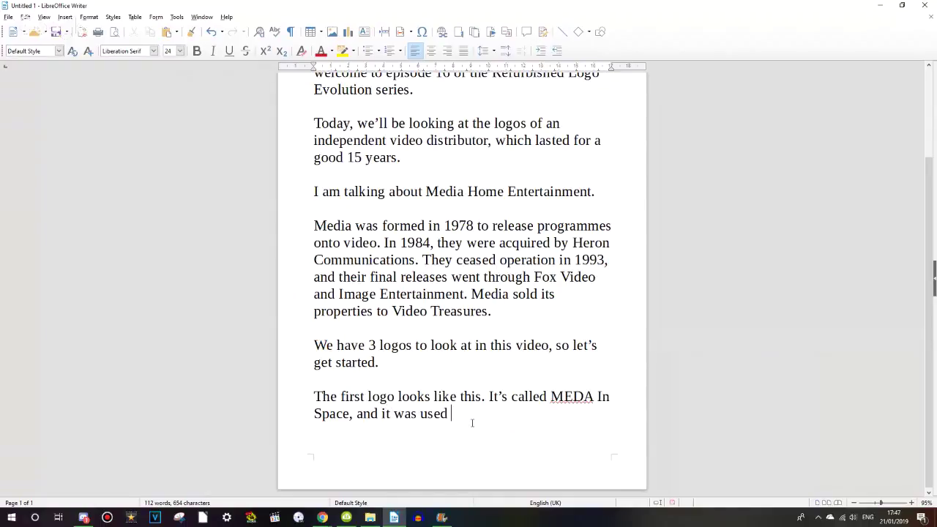
{"action": "type", "text": "from 21978-1981."}
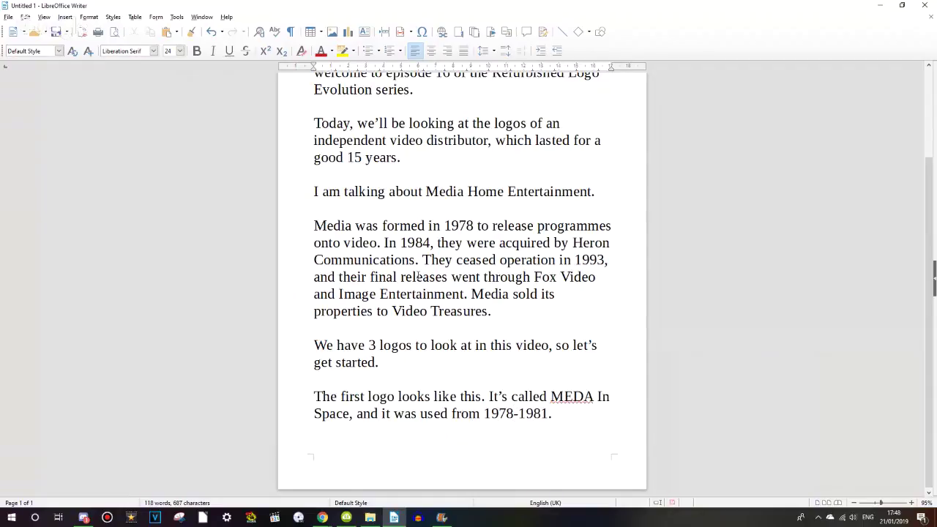
- Review the wiki's logo details in Chrome, then return to Writer and add the placeholder "[1978 logo]" as a separate paragraph
{"action": "left_click", "coordinate": [322, 518]}
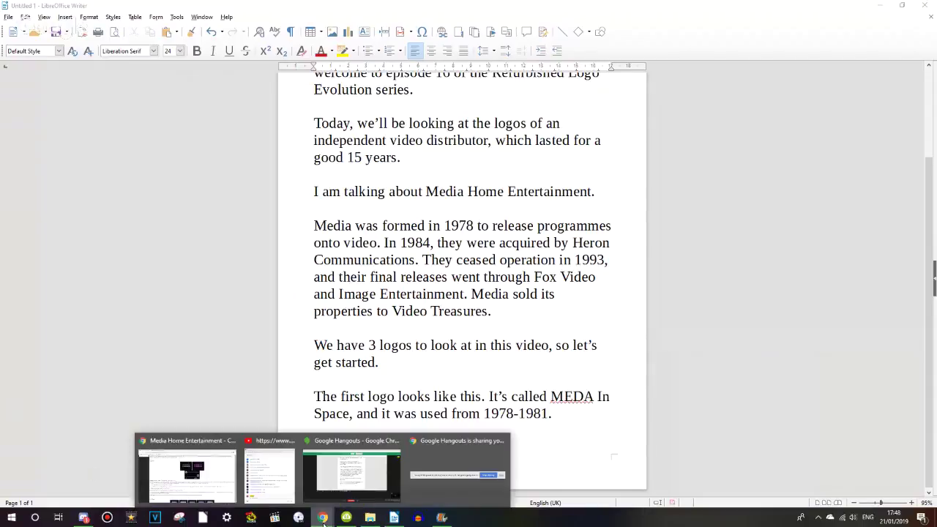
{"action": "left_click", "coordinate": [220, 488]}
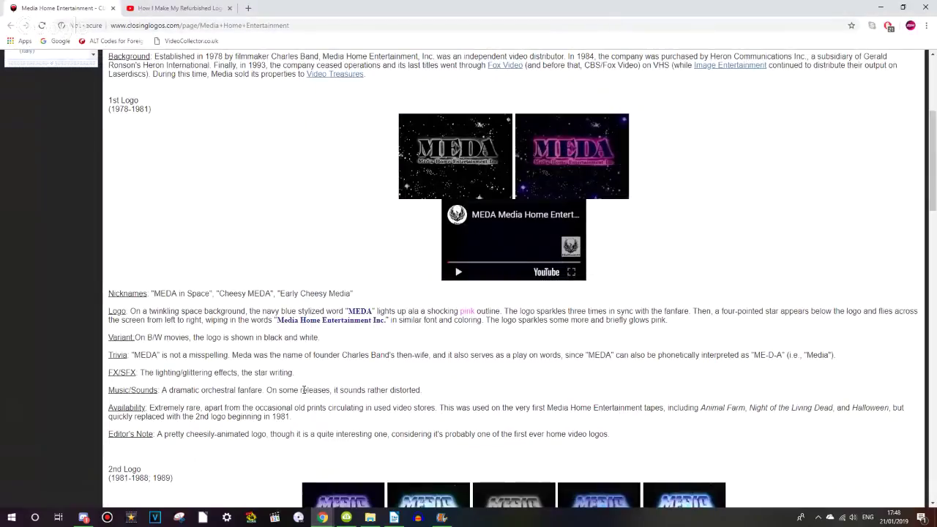
{"action": "left_click", "coordinate": [934, 234]}
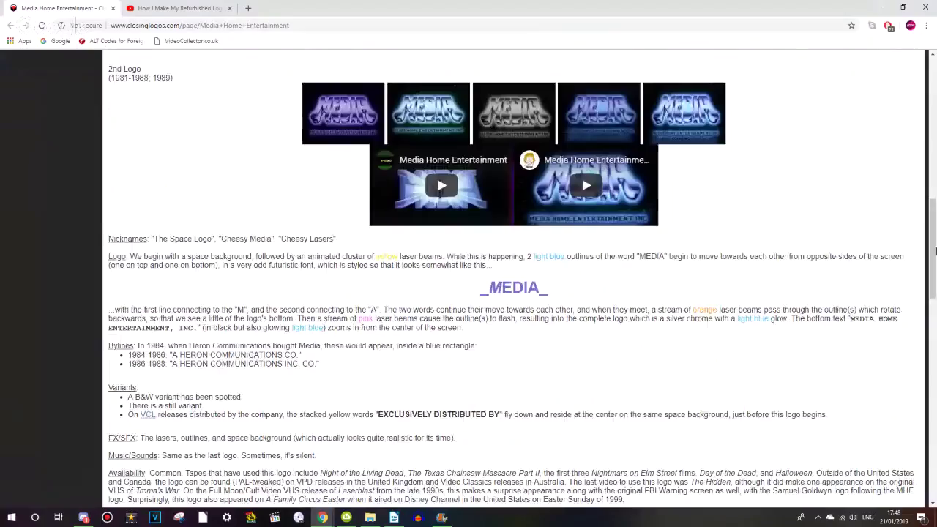
{"action": "scroll", "coordinate": [432, 388], "scroll_direction": "up", "scroll_amount": 3}
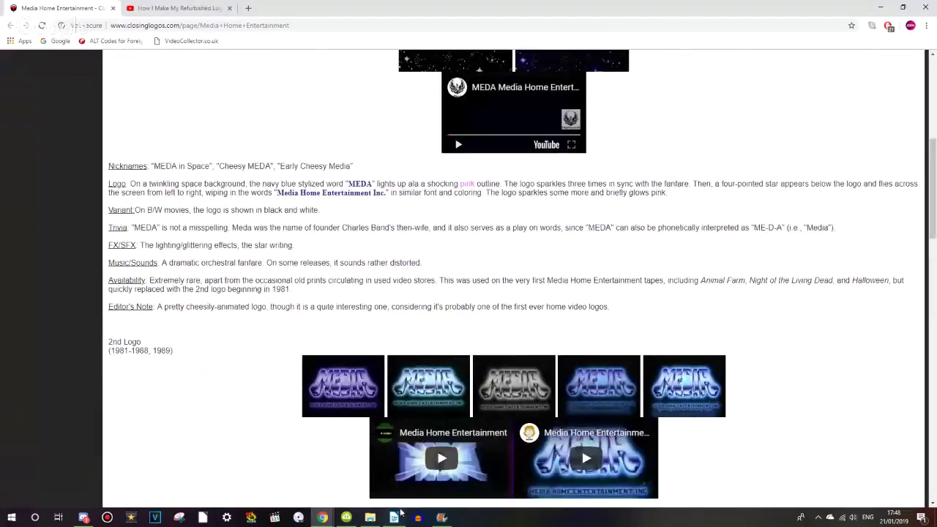
{"action": "key", "text": "alt+Tab"}
{"action": "key", "text": "Return"}
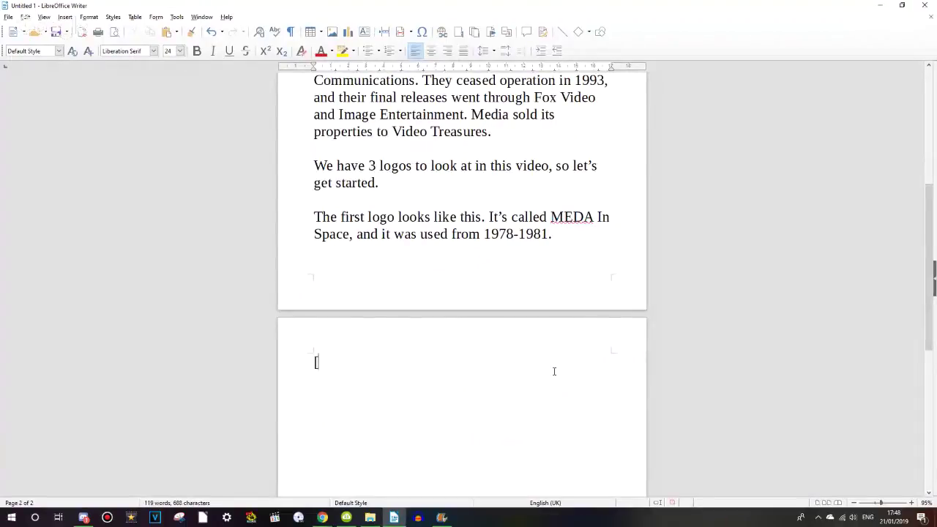
{"action": "type", "text": "[1978 logo"}
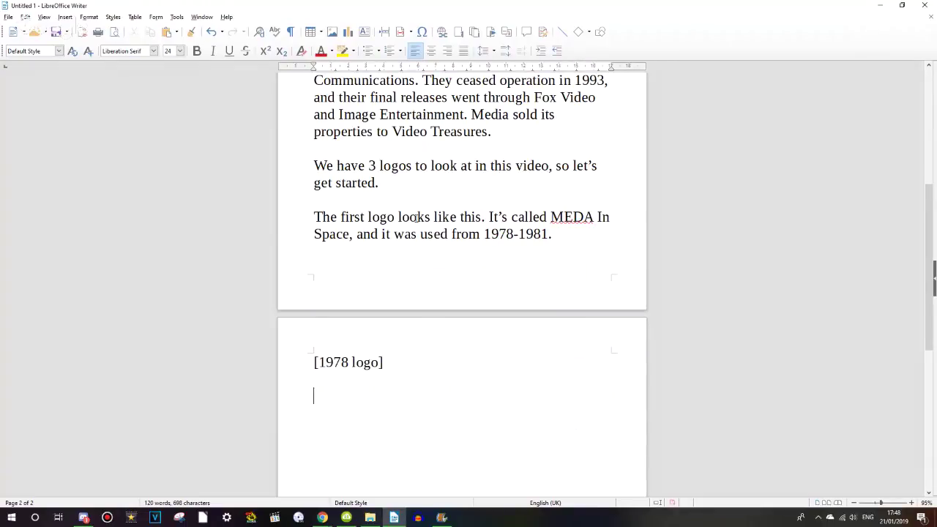
- Start a new paragraph under the logo placeholder reading "This is interesting for 1978, but"
{"action": "type", "text": "This is inter"}
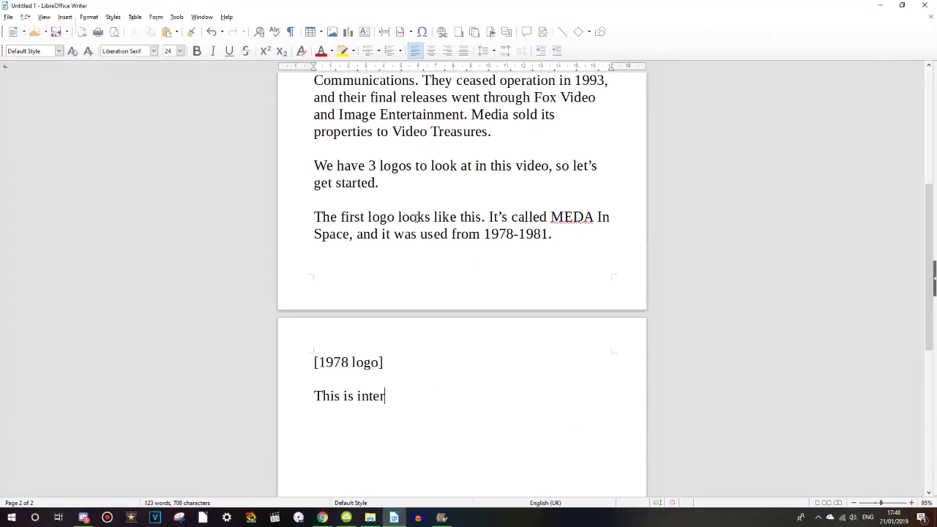
{"action": "type", "text": "s"}
{"action": "key", "text": "BackSpace"}
{"action": "type", "text": "e"}
{"action": "type", "text": "="}
{"action": "type", "text": "sting for 19"}
{"action": "type", "text": "78"}
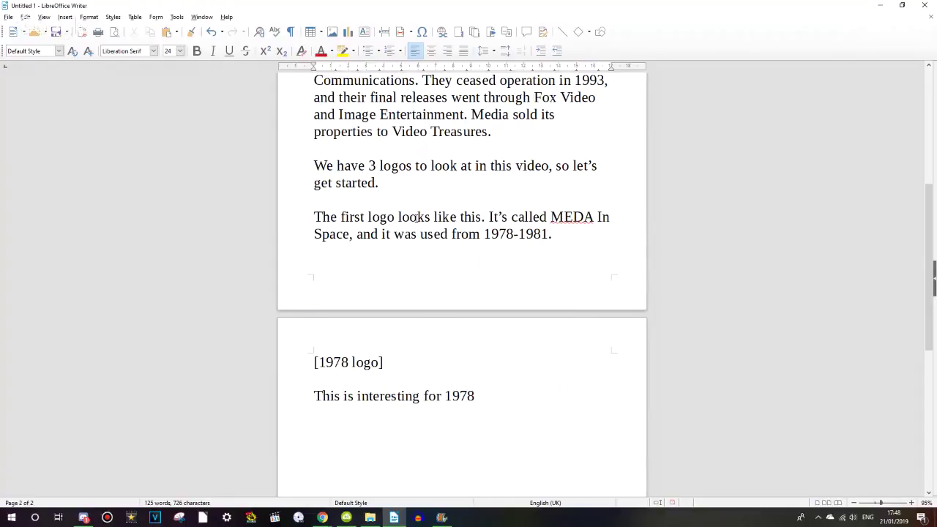
{"action": "type", "text": "biu"}
{"action": "key", "text": "BackSpace"}
{"action": "key", "text": "BackSpace"}
{"action": "type", "text": "ut"}
- Switch to Chrome and watch the embedded 1st Logo video on the wiki page
{"action": "mouse_move", "coordinate": [322, 517]}
{"action": "left_click", "coordinate": [233, 489]}
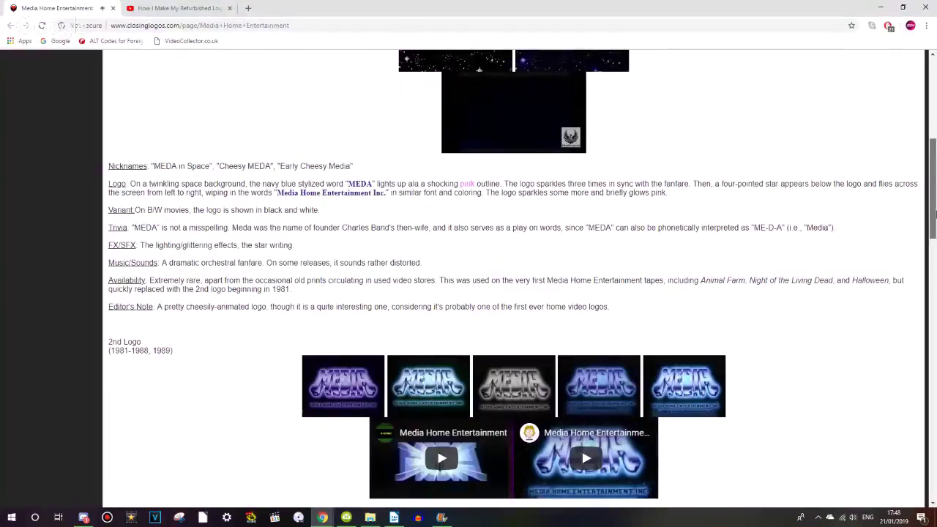
{"action": "scroll", "coordinate": [914, 205], "scroll_direction": "up", "scroll_amount": 3}
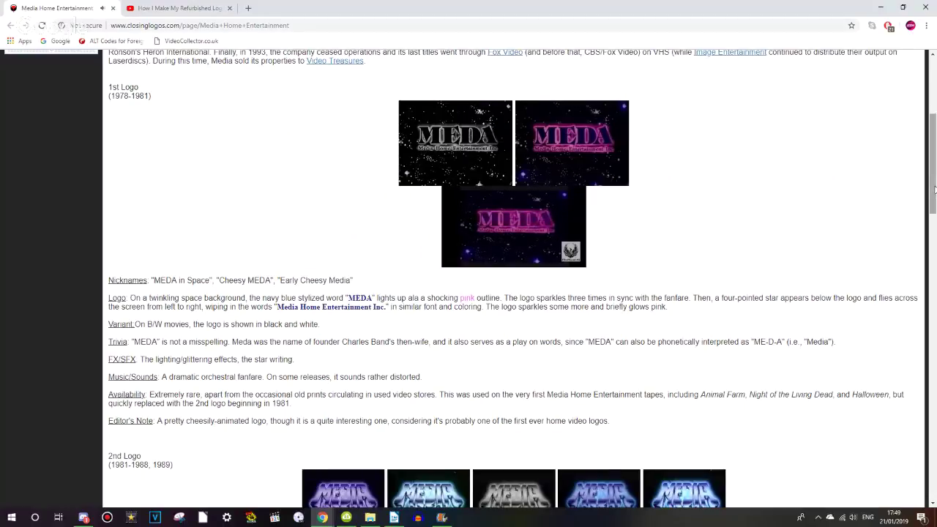
{"action": "left_click", "coordinate": [502, 226]}
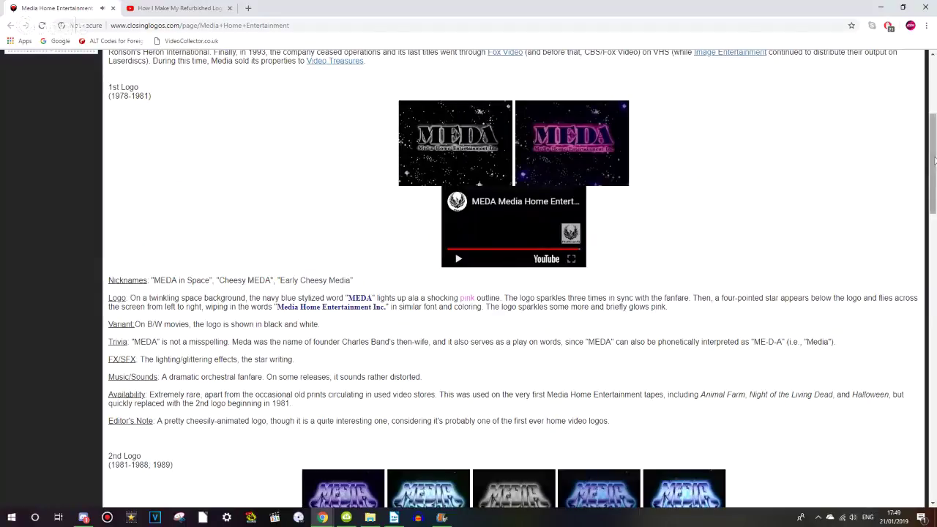
{"action": "left_click_drag", "start_coordinate": [931, 192], "coordinate": [915, 134]}
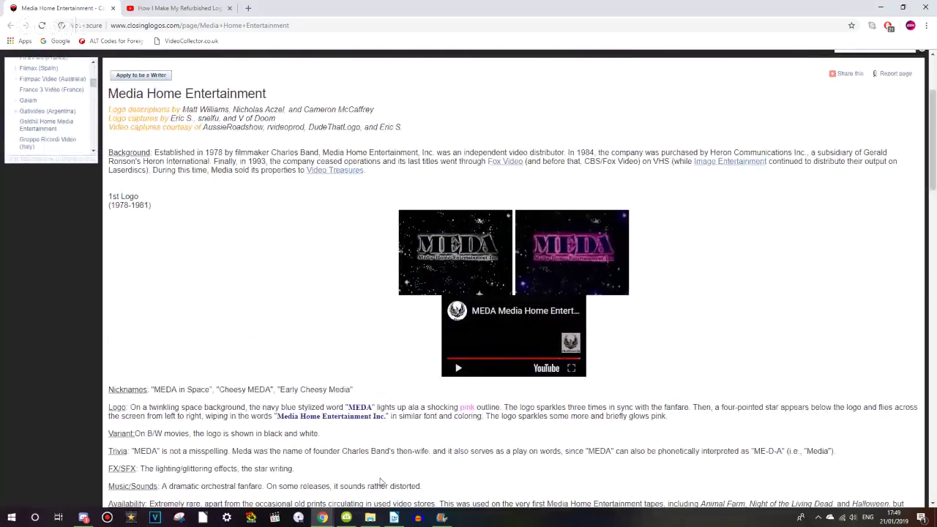
- Bring up the YouTube live chat window, read the recent messages, and go back to the wiki page
{"action": "mouse_move", "coordinate": [322, 517]}
{"action": "left_click", "coordinate": [453, 474]}
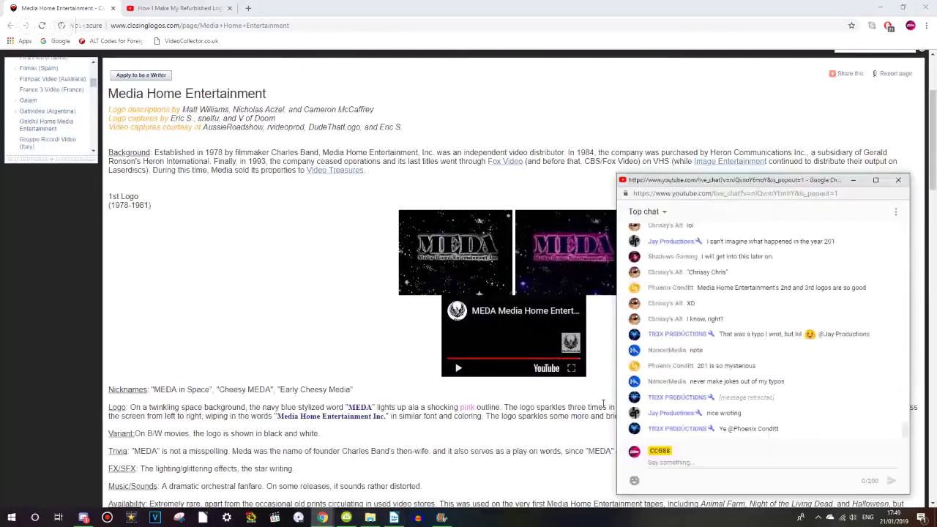
{"action": "left_click_drag", "start_coordinate": [731, 301], "coordinate": [750, 345]}
{"action": "left_click", "coordinate": [725, 325]}
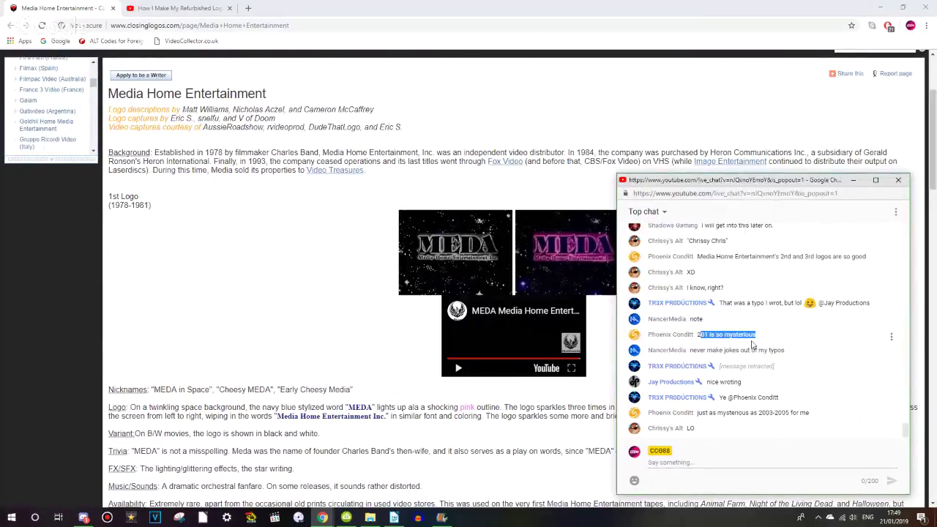
{"action": "left_click", "coordinate": [736, 374]}
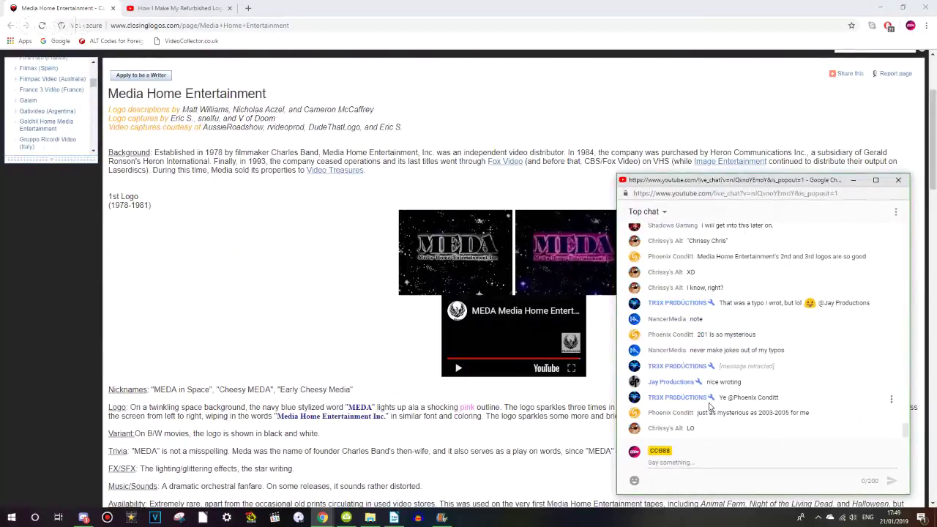
{"action": "left_click", "coordinate": [552, 442]}
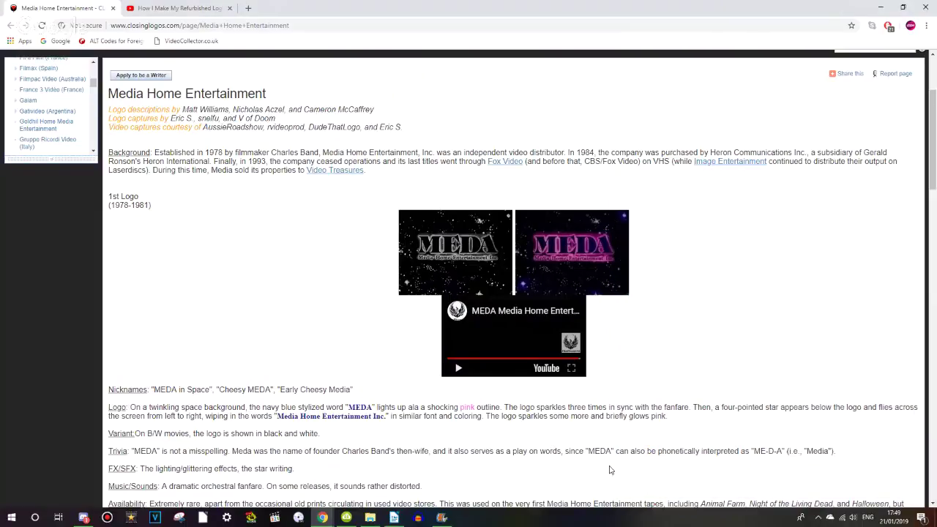
- Return to Writer and complete the sentence about the 1978 logo with "rather cheesy also."
{"action": "left_click", "coordinate": [394, 518]}
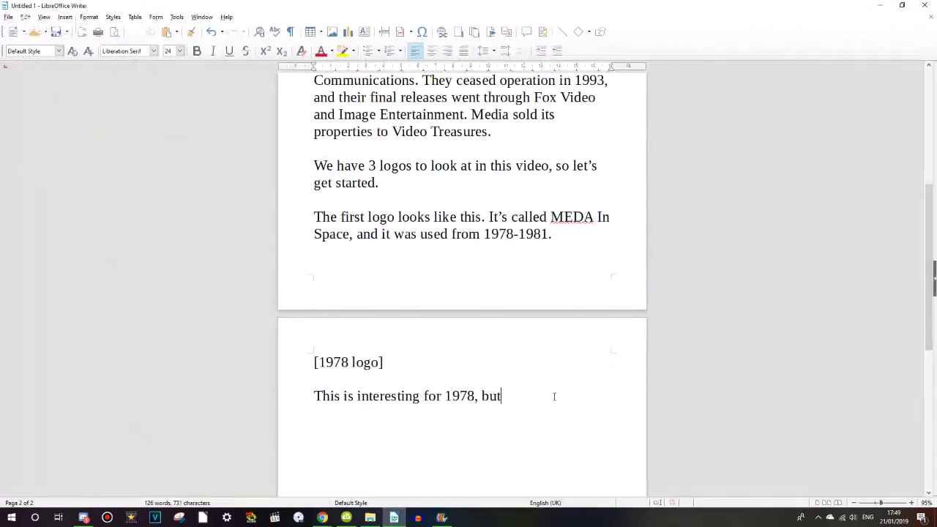
{"action": "type", "text": "rather c"}
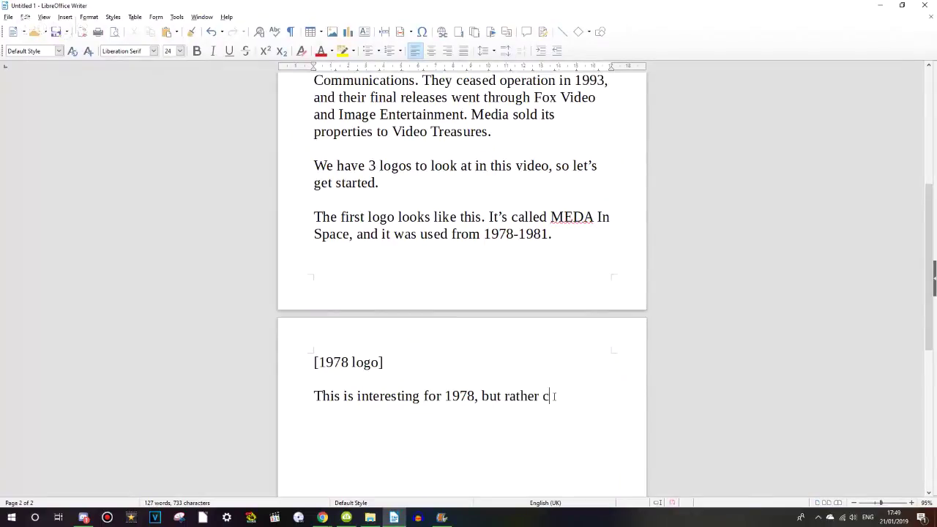
{"action": "key", "text": "BackSpace"}
{"action": "type", "text": "chesy"}
{"action": "key", "text": "BackSpace"}
{"action": "key", "text": "BackSpace"}
{"action": "key", "text": "BackSpace"}
{"action": "type", "text": "esy also."}
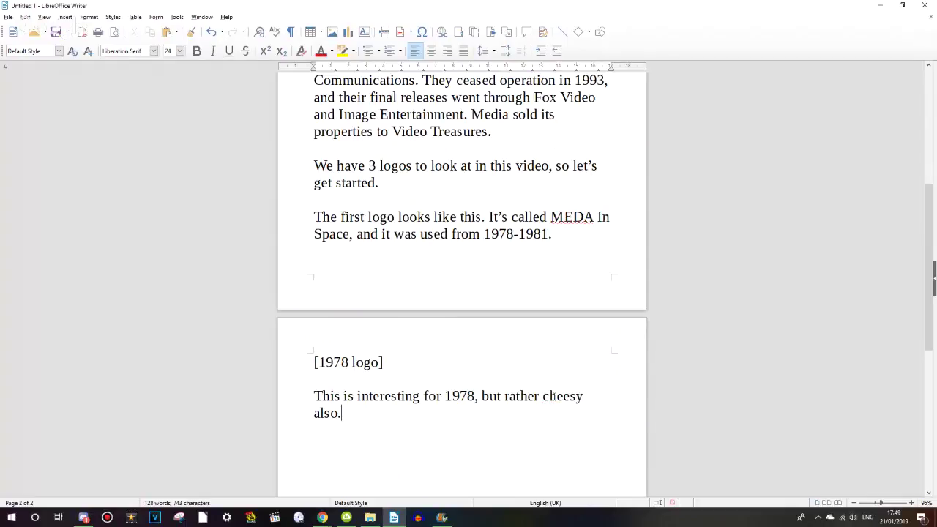
- Add the sentence "If you recognise the music by any chance, it's because they used it in the next logo too, which looks like this."
{"action": "type", "text": " If you recognise the"}
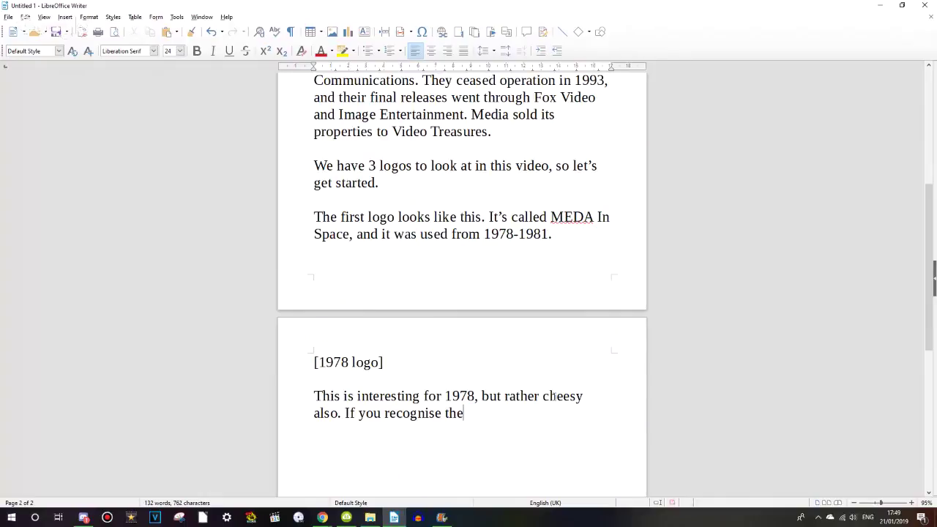
{"action": "type", "text": " music by"}
{"action": "key", "text": "BackSpace"}
{"action": "key", "text": "BackSpace"}
{"action": "key", "text": "BackSpace"}
{"action": "type", "text": "per chance"}
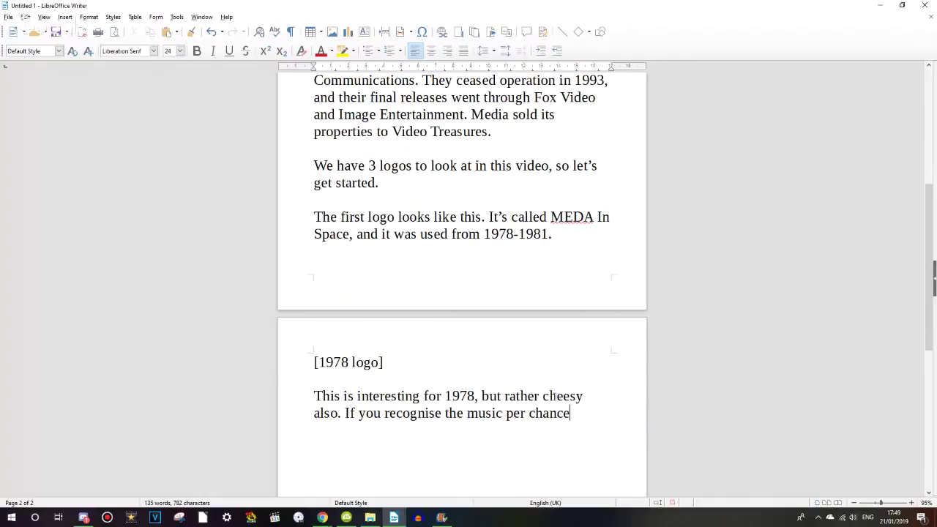
{"action": "key", "text": "BackSpace"}
{"action": "key", "text": "BackSpace"}
{"action": "key", "text": "BackSpace"}
{"action": "key", "text": "BackSpace"}
{"action": "key", "text": "BackSpace"}
{"action": "key", "text": "BackSpace"}
{"action": "key", "text": "BackSpace"}
{"action": "key", "text": "BackSpace"}
{"action": "key", "text": "BackSpace"}
{"action": "key", "text": "BackSpace"}
{"action": "key", "text": "BackSpace"}
{"action": "type", "text": "by any chan"}
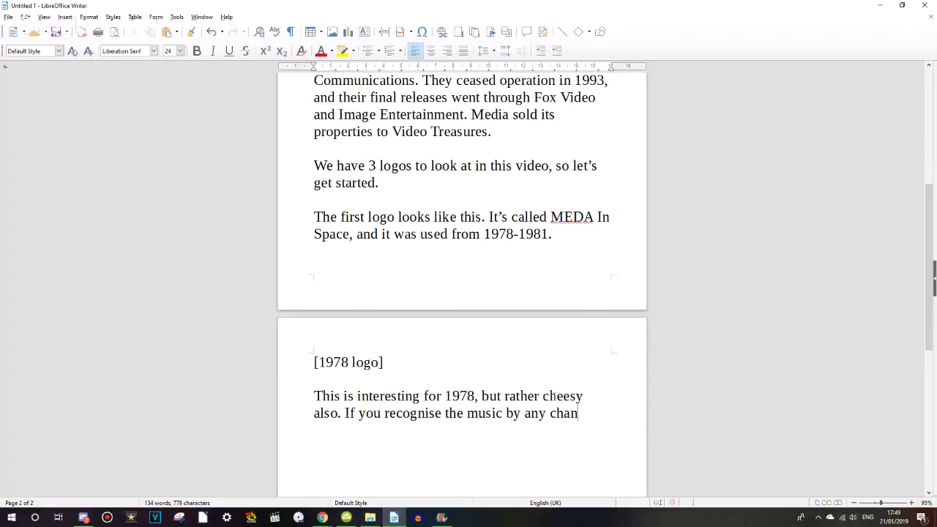
{"action": "type", "text": "ce, it's because they used it in "}
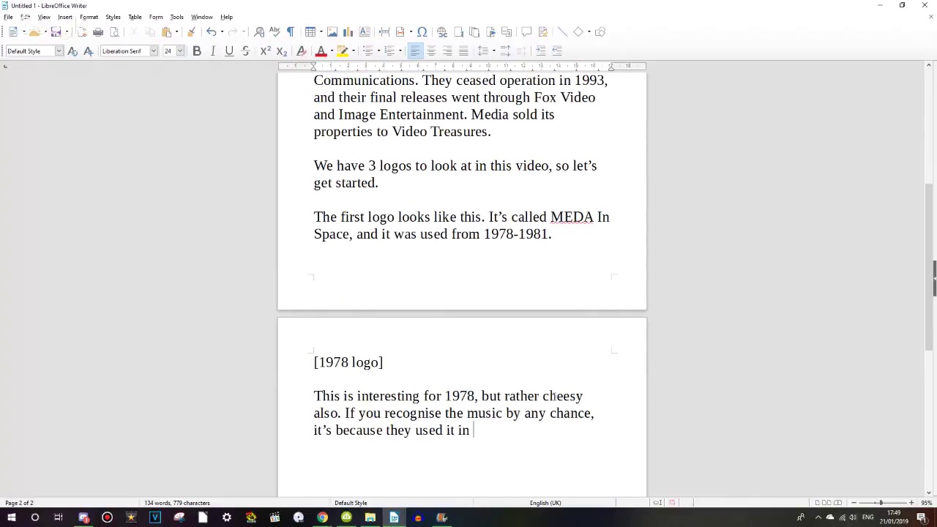
{"action": "type", "text": "the next logo too, whi"}
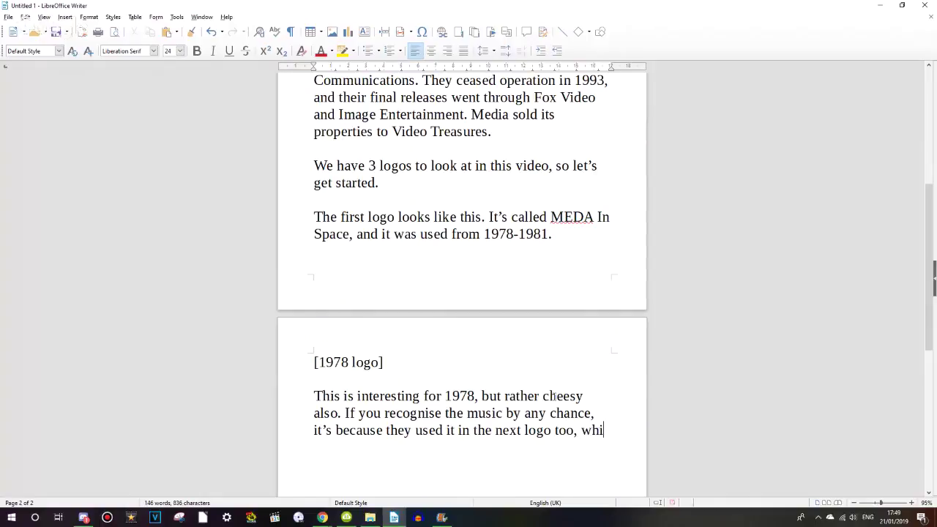
{"action": "type", "text": "ch looks like this."}
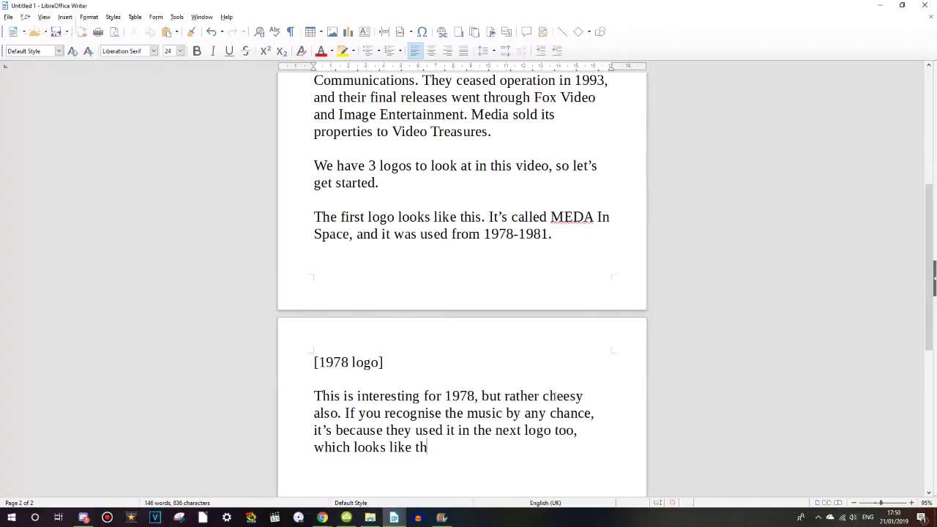
- Start a new paragraph below the 1978 logo commentary reading "It's called"
{"action": "key", "text": "Return"}
{"action": "type", "text": "It's a c"}
{"action": "key", "text": "BackSpace"}
{"action": "key", "text": "BackSpace"}
{"action": "key", "text": "BackSpace"}
{"action": "key", "text": "BackSpace"}
{"action": "type", "text": "v"}
{"action": "key", "text": "BackSpace"}
{"action": "type", "text": "called"}
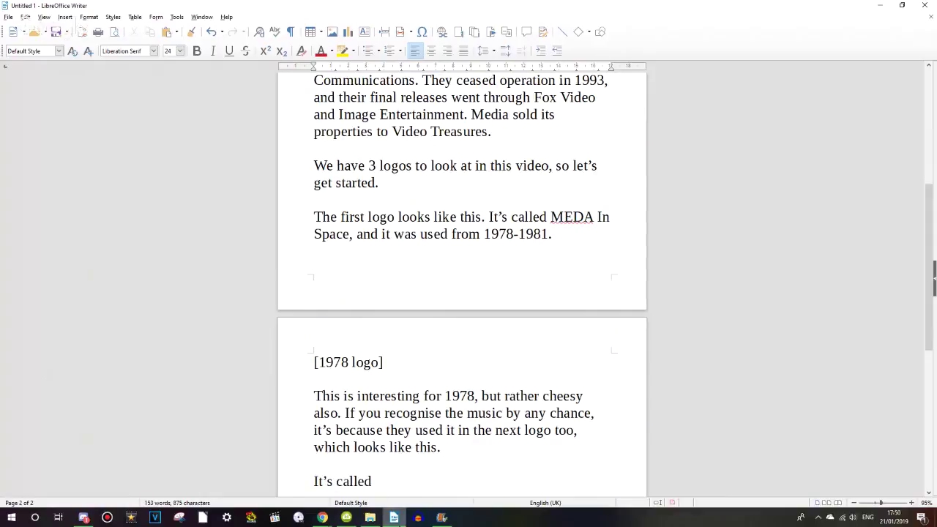
- Switch to Chrome and look up the 2nd Logo's nicknames and years of use on the wiki page
{"action": "left_click", "coordinate": [322, 518]}
{"action": "left_click", "coordinate": [219, 487]}
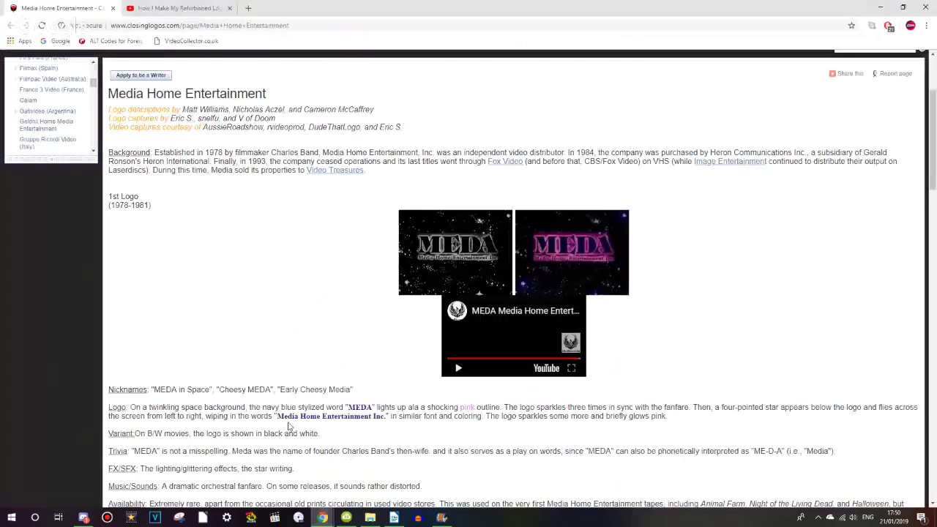
{"action": "scroll", "coordinate": [352, 415], "scroll_direction": "down", "scroll_amount": 5}
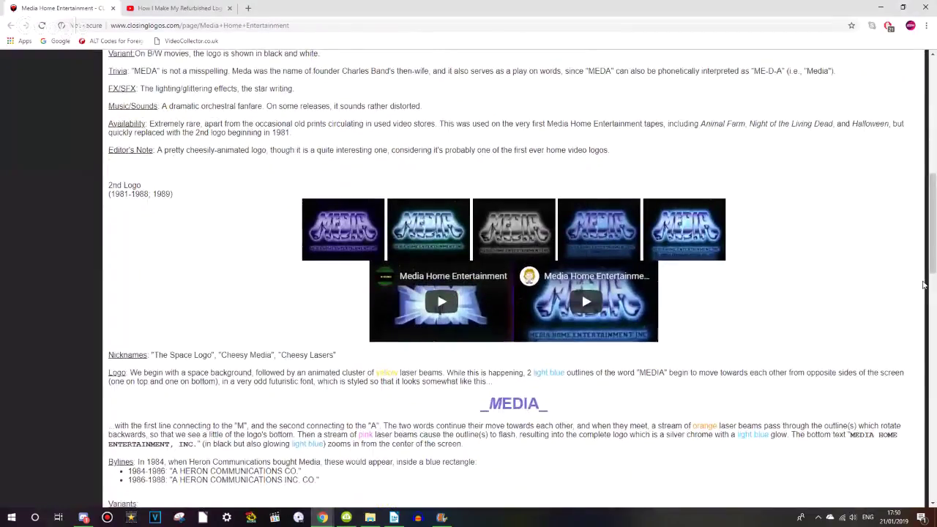
{"action": "left_click_drag", "start_coordinate": [934, 223], "coordinate": [935, 248]}
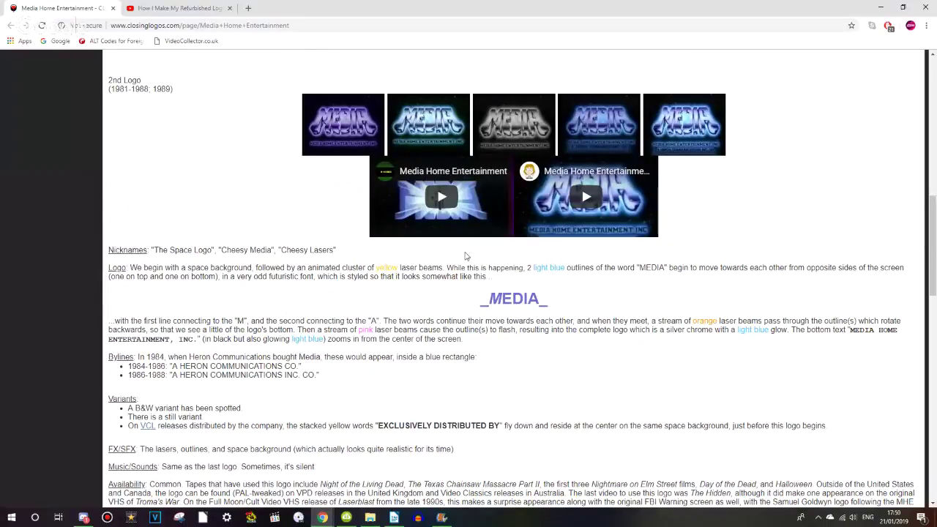
- Return to Writer and complete the sentence with "The Space Logo, and it was used from 1981-1989."
{"action": "left_click", "coordinate": [394, 518]}
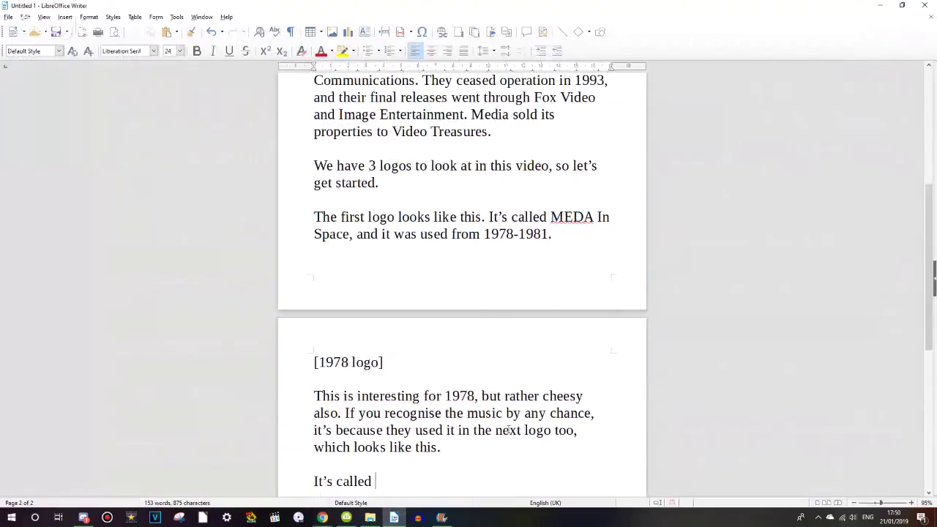
{"action": "type", "text": "The Spae"}
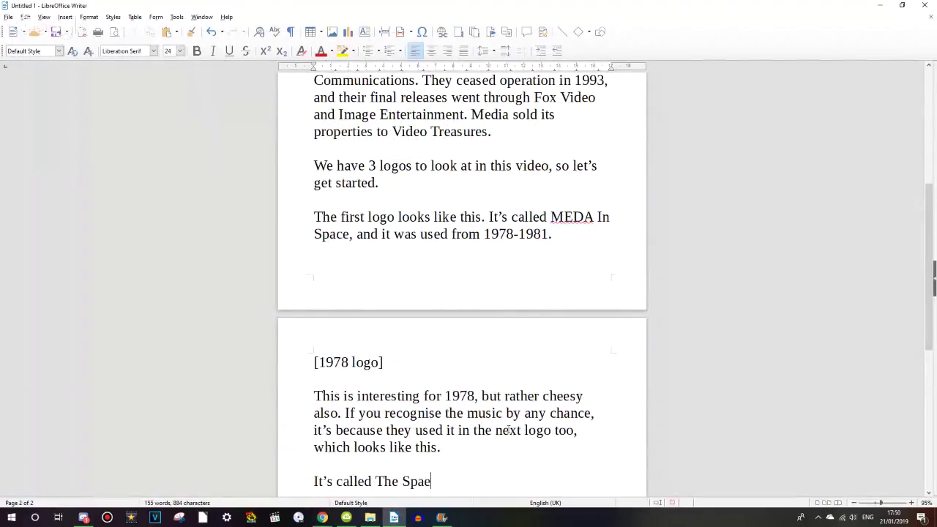
{"action": "key", "text": "BackSpace"}
{"action": "type", "text": "ce Logo"}
{"action": "type", "text": ", and it w"}
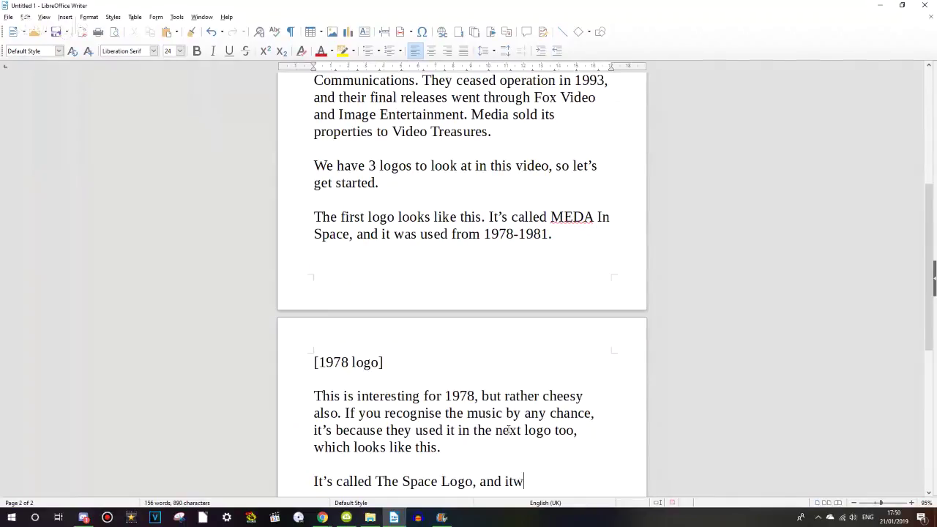
{"action": "key", "text": "BackSpace"}
{"action": "type", "text": "was used from 1981-"}
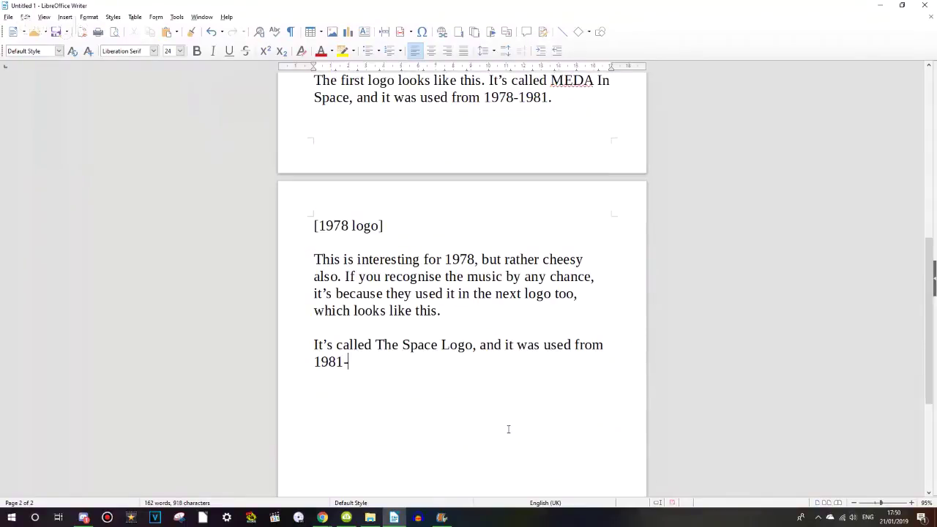
{"action": "type", "text": "1989."}
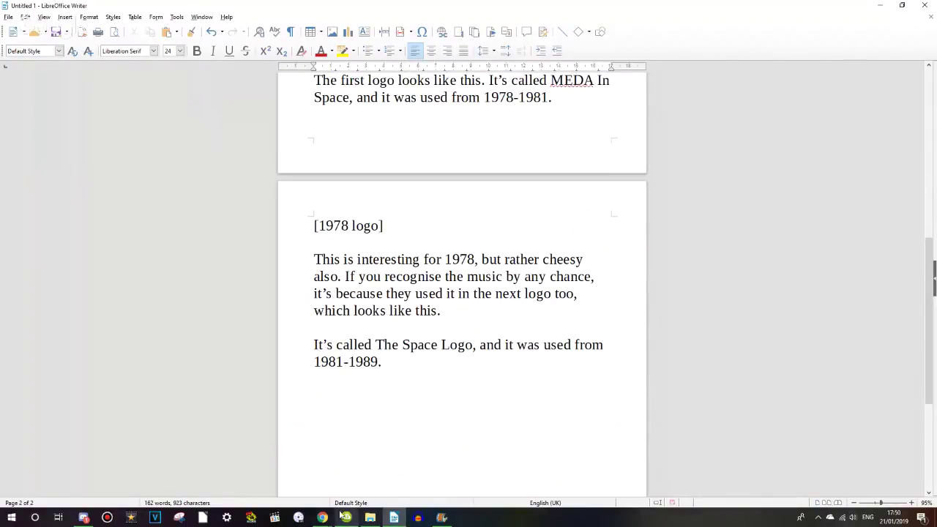
- Switch to Chrome and recheck the 2nd Logo's date range against the other logo sections on the wiki page
{"action": "mouse_move", "coordinate": [322, 517]}
{"action": "left_click", "coordinate": [186, 476]}
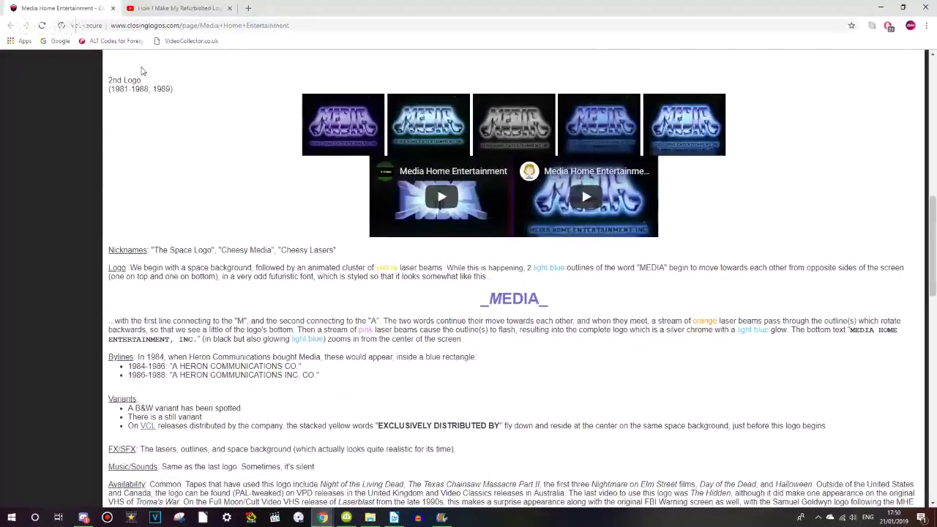
{"action": "left_click_drag", "start_coordinate": [130, 89], "coordinate": [165, 88]}
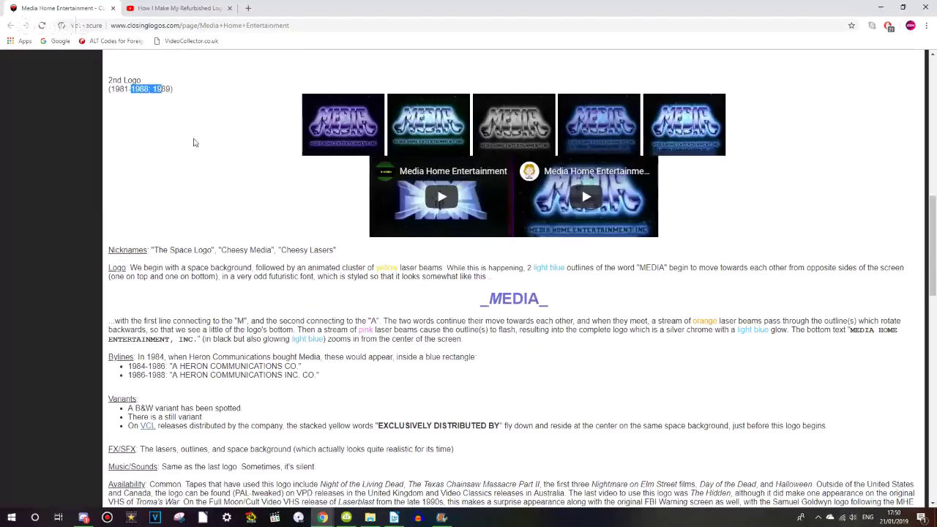
{"action": "scroll", "coordinate": [935, 192], "scroll_direction": "up", "scroll_amount": 5}
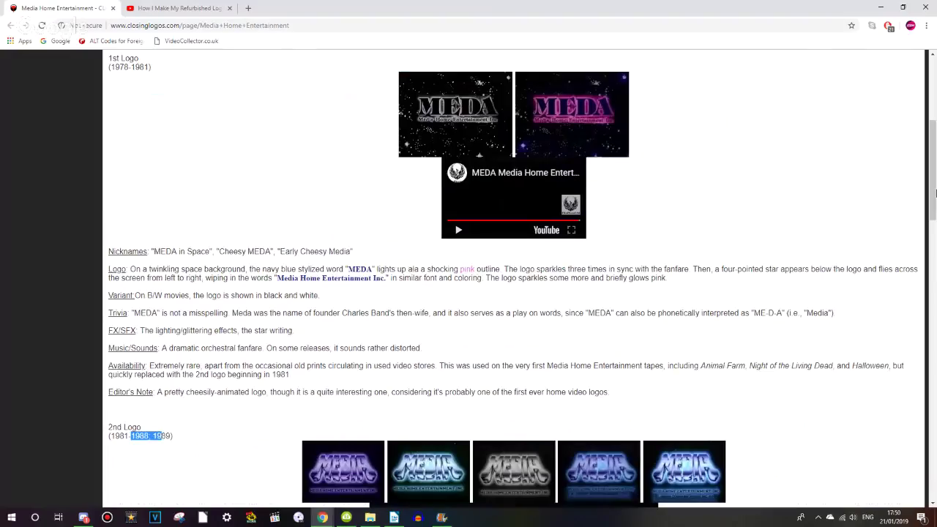
{"action": "scroll", "coordinate": [935, 193], "scroll_direction": "down", "scroll_amount": 9}
- Return to Writer and begin a bracketed logo placeholder with "[" under the Space Logo sentence, leaving a blank line between
{"action": "left_click", "coordinate": [407, 517]}
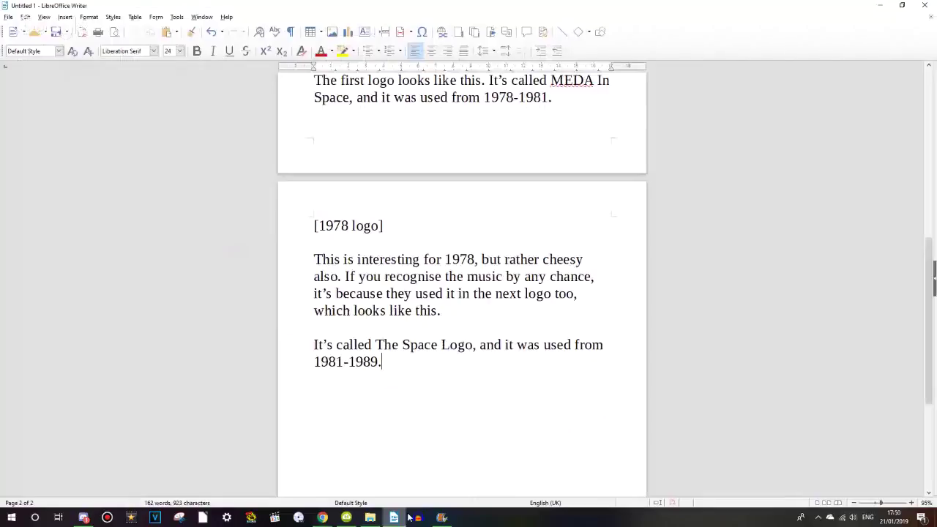
{"action": "key", "text": "Return"}
{"action": "key", "text": "Return"}
{"action": "type", "text": "["}
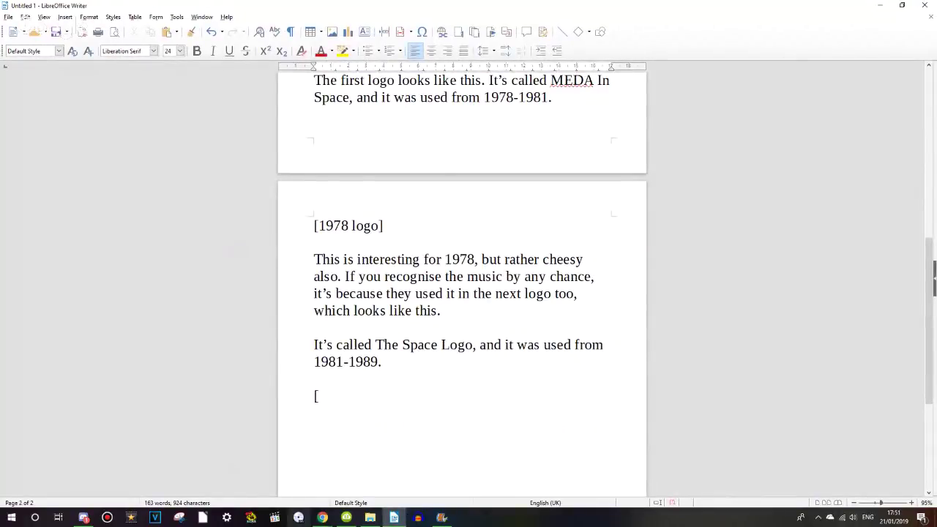
- Switch to Chrome and examine the 2nd Logo section's images, description and bylines on the wiki page
{"action": "mouse_move", "coordinate": [322, 517]}
{"action": "left_click", "coordinate": [185, 468]}
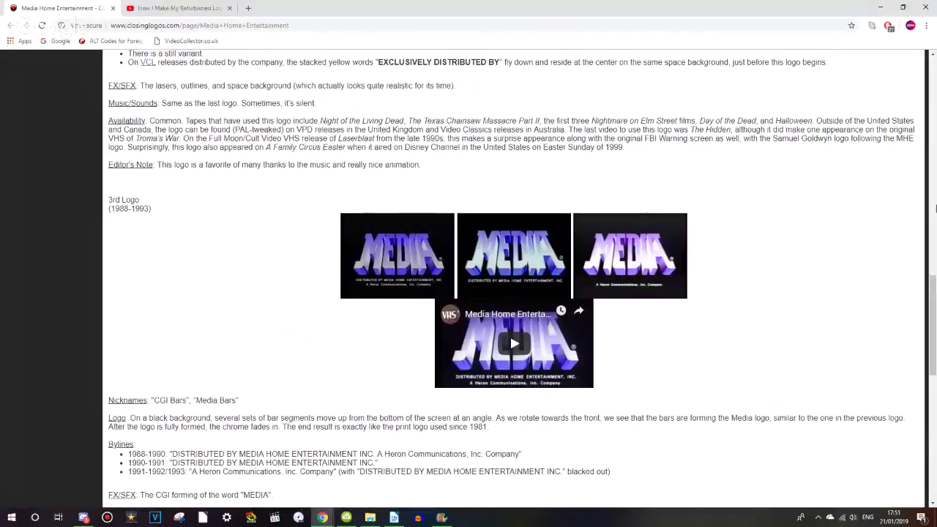
{"action": "scroll", "coordinate": [653, 157], "scroll_direction": "up", "scroll_amount": 5}
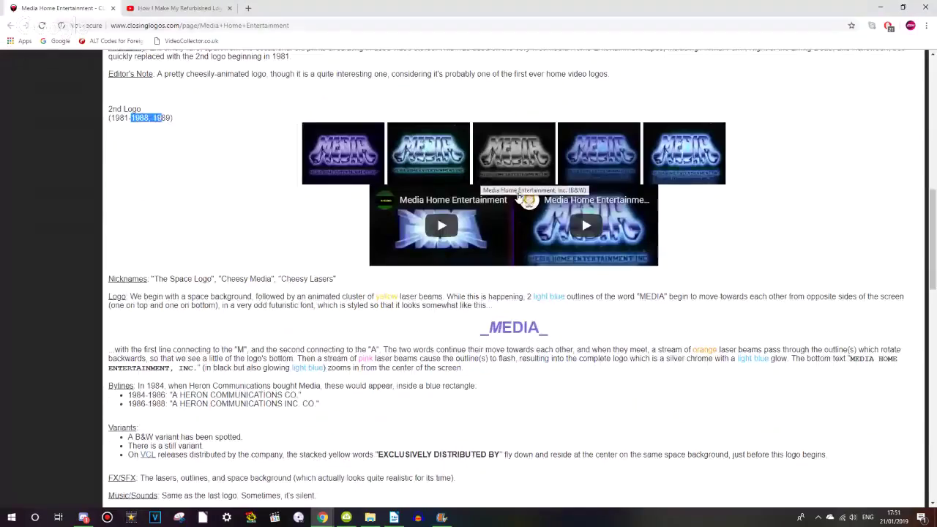
{"action": "left_click", "coordinate": [184, 400]}
{"action": "left_click_drag", "start_coordinate": [184, 400], "coordinate": [340, 407]}
{"action": "left_click", "coordinate": [340, 407]}
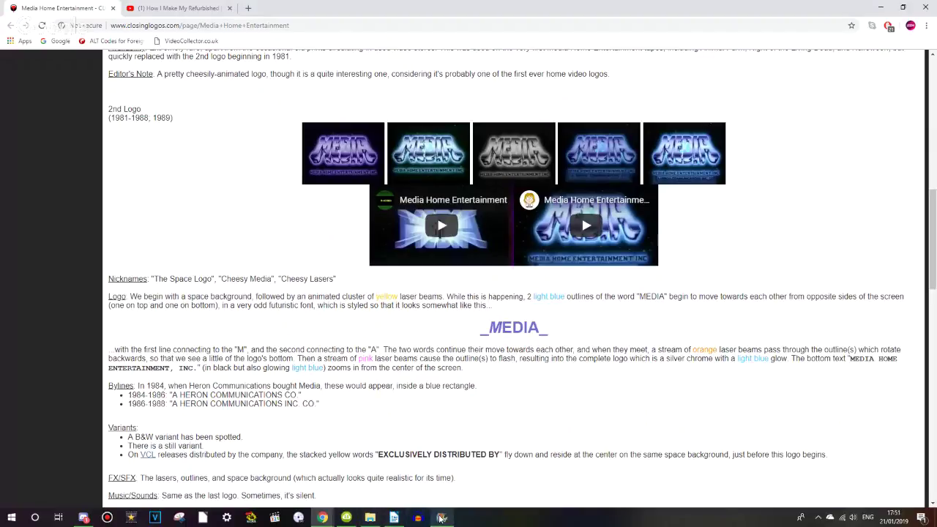
- Return to Writer and complete the placeholder as "[1981 logo]", leaving a blank line below it
{"action": "mouse_move", "coordinate": [440, 518]}
{"action": "left_click", "coordinate": [394, 517]}
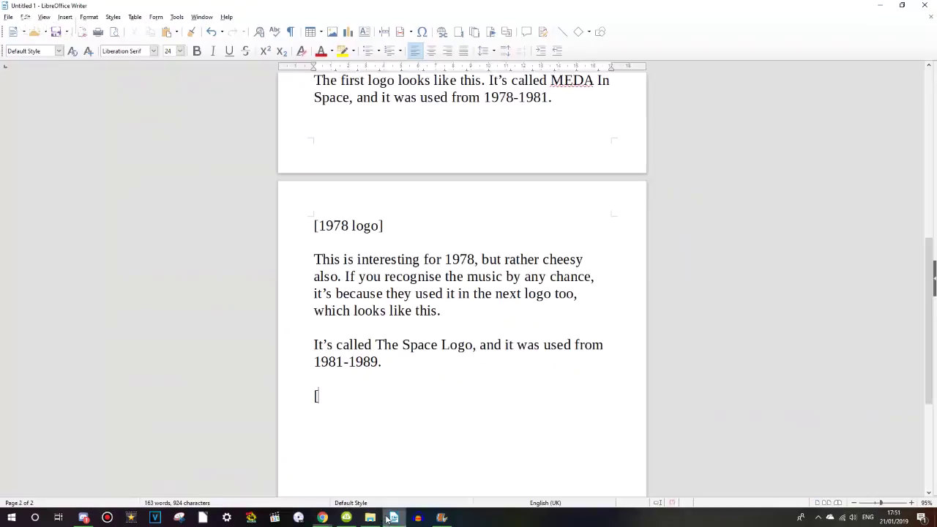
{"action": "type", "text": "19"}
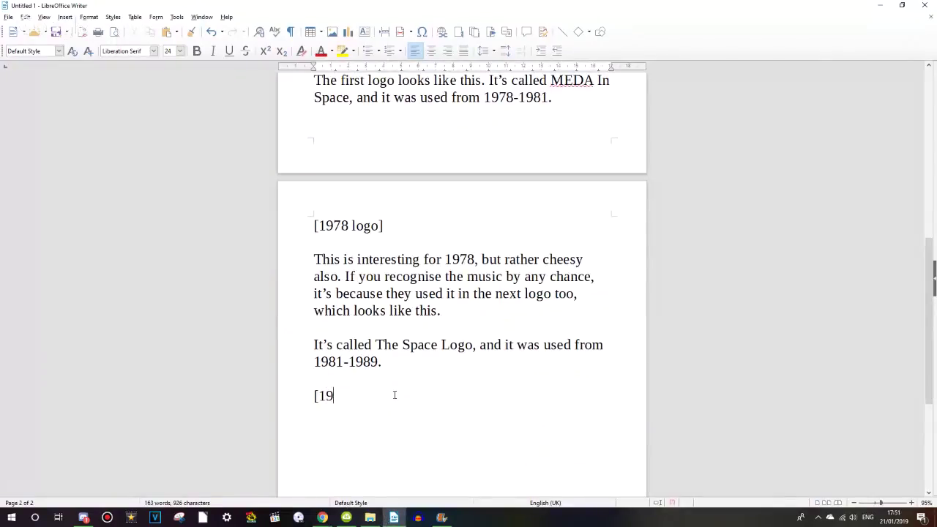
{"action": "type", "text": "81 logo]"}
{"action": "key", "text": "Return"}
{"action": "key", "text": "Return"}
- Write "I have a variant where a Heron Communications byline." and add a "[Variant]" placeholder beneath it
{"action": "type", "text": "I have a variant where"}
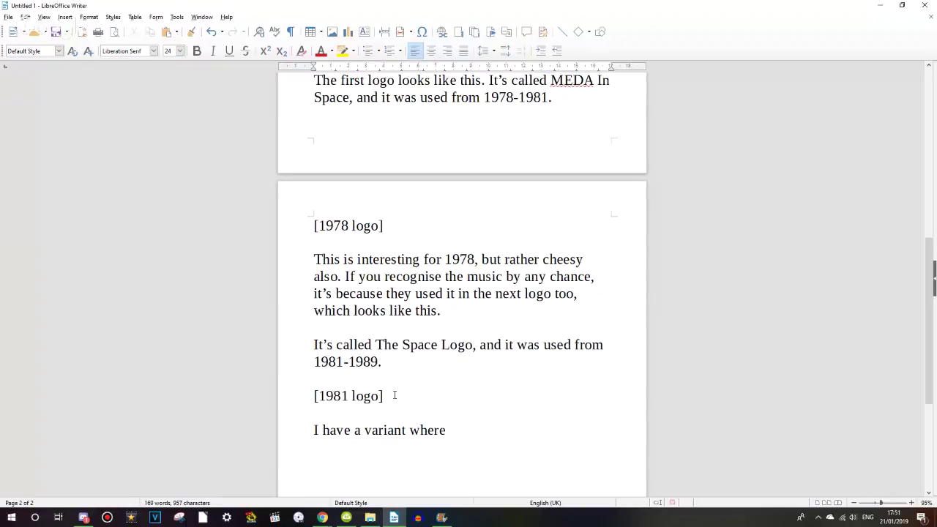
{"action": "type", "text": " a Heron Comm"}
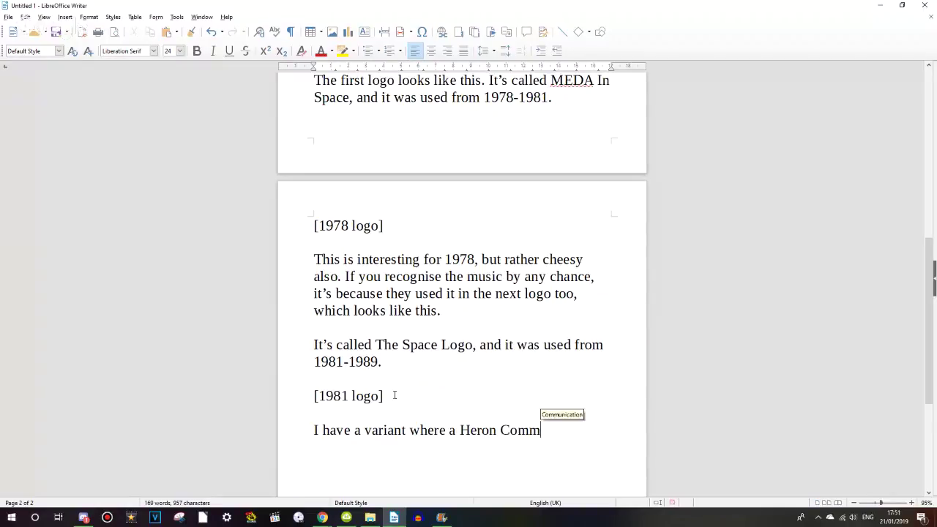
{"action": "type", "text": "unications byli"}
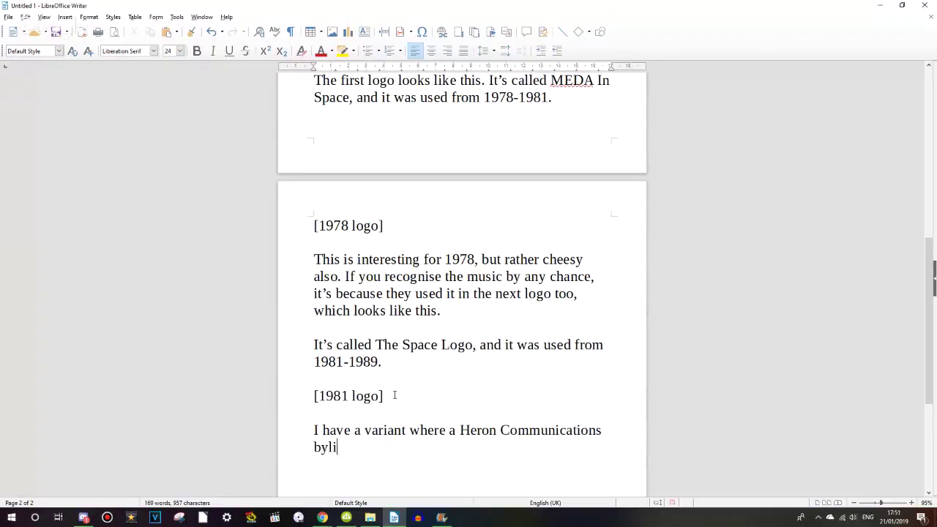
{"action": "type", "text": "ne."}
{"action": "key", "text": "Return"}
{"action": "type", "text": "[Variant]"}
{"action": "key", "text": "Return"}
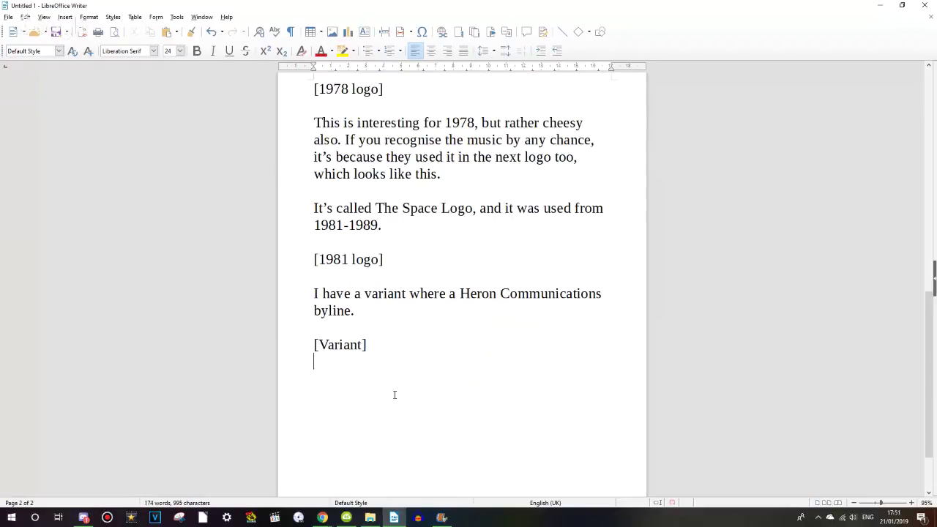
- Switch to Chrome and read the 2nd Logo section's variants, effects, availability and editor's note on the wiki page
{"action": "left_click", "coordinate": [298, 518]}
{"action": "mouse_move", "coordinate": [322, 517]}
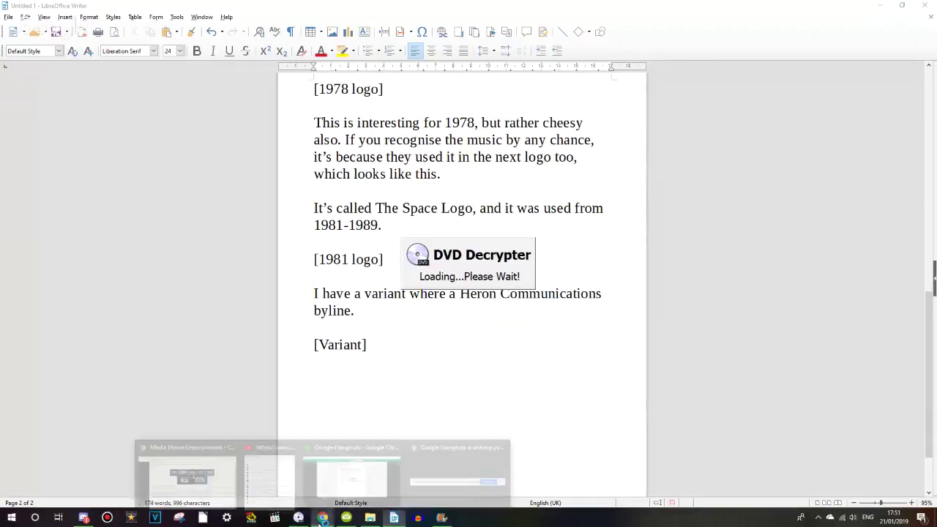
{"action": "left_click", "coordinate": [233, 477]}
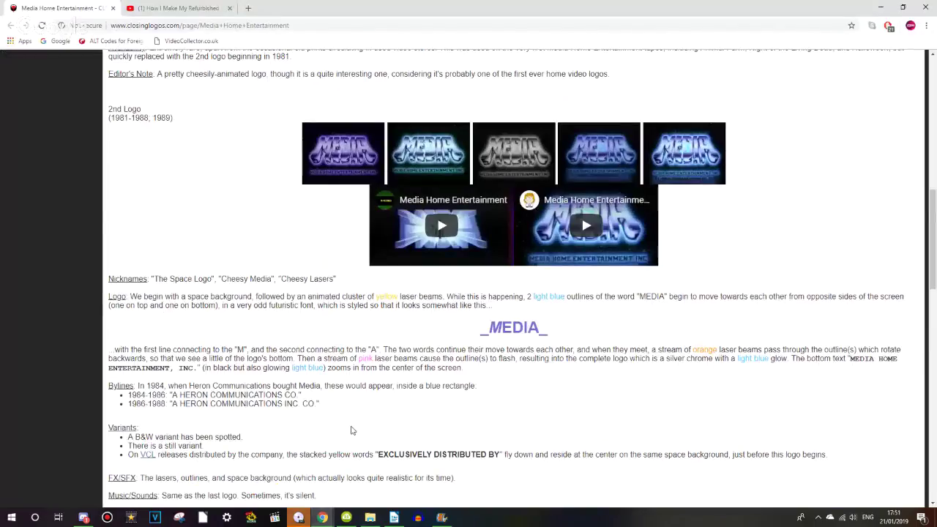
{"action": "left_click", "coordinate": [294, 226]}
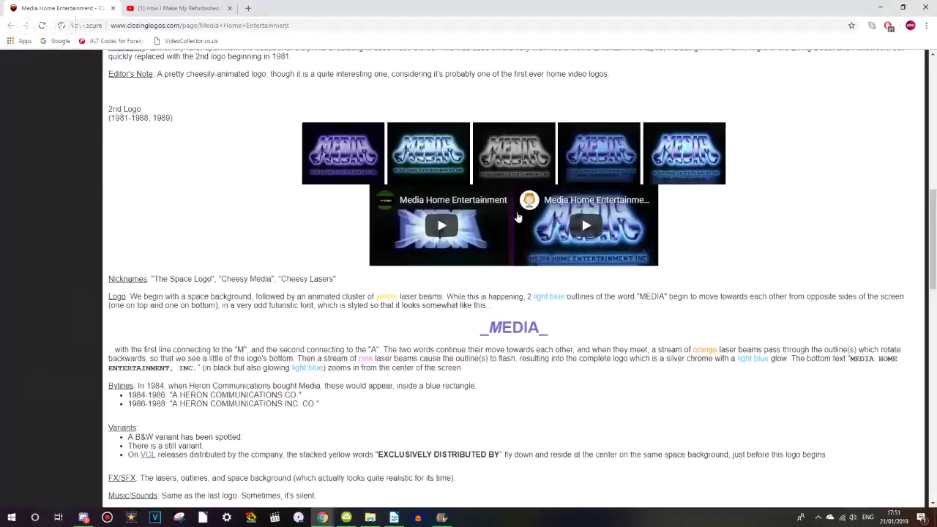
{"action": "scroll", "coordinate": [933, 255], "scroll_direction": "down", "scroll_amount": 2}
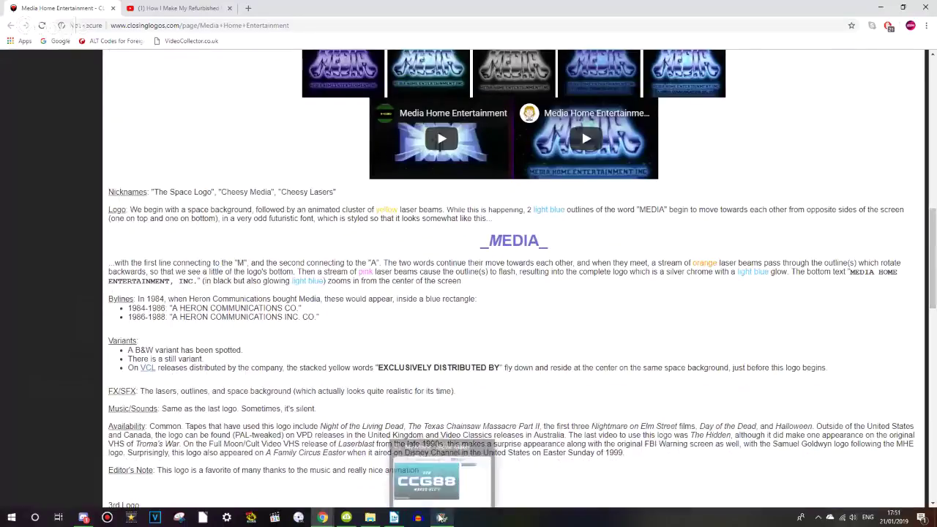
- Return to Writer and write "This has really nice animation for 1981. Most" beneath the "[Variant]" placeholder
{"action": "left_click", "coordinate": [401, 518]}
{"action": "type", "text": "tHI"}
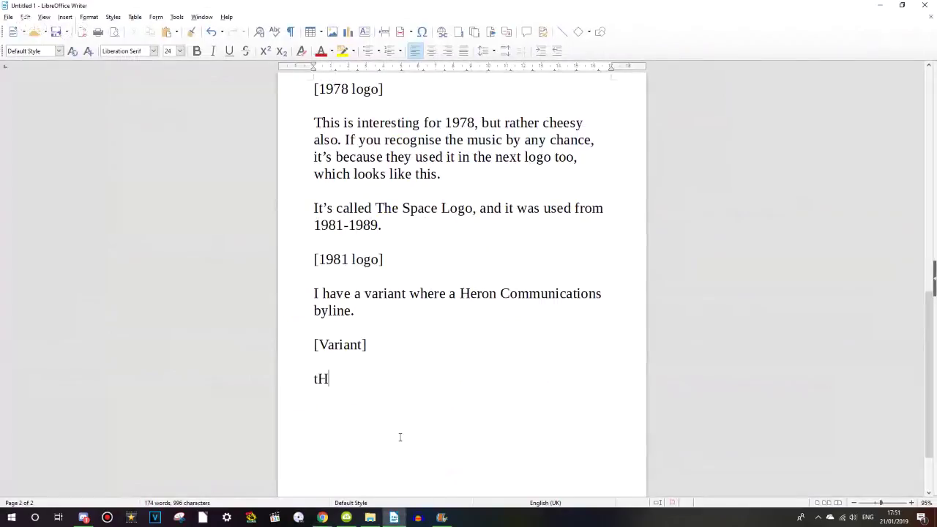
{"action": "key", "text": "BackSpace"}
{"action": "key", "text": "BackSpace"}
{"action": "key", "text": "BackSpace"}
{"action": "type", "text": "This is"}
{"action": "key", "text": "BackSpace"}
{"action": "key", "text": "BackSpace"}
{"action": "type", "text": "has really n"}
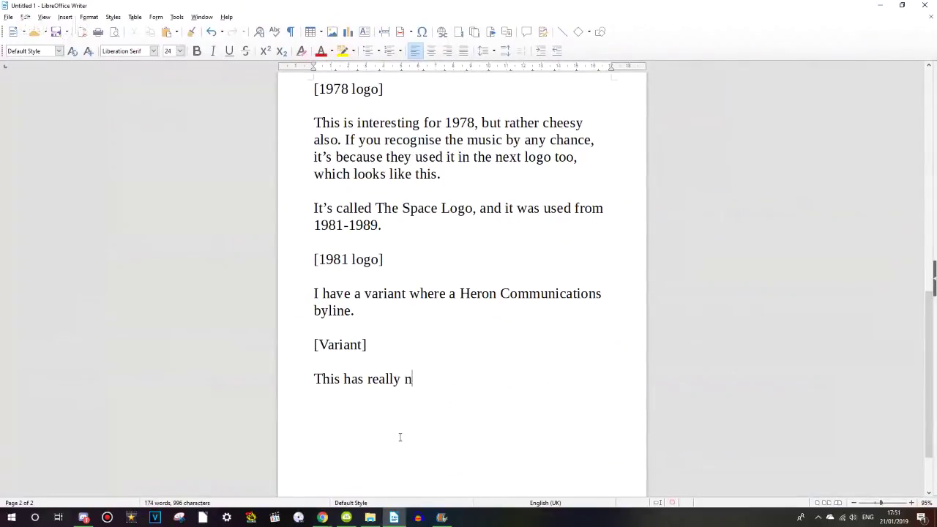
{"action": "type", "text": "ice animation "}
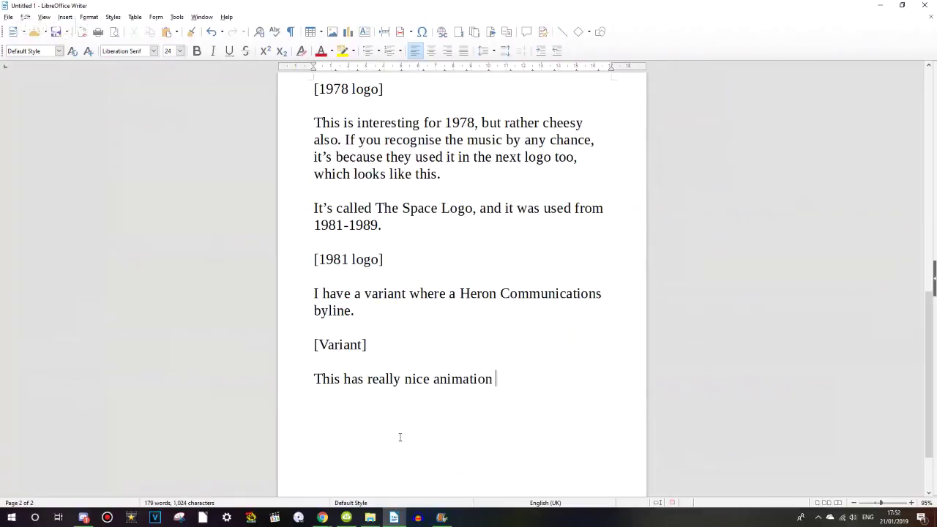
{"action": "type", "text": "for 1981. Most of"}
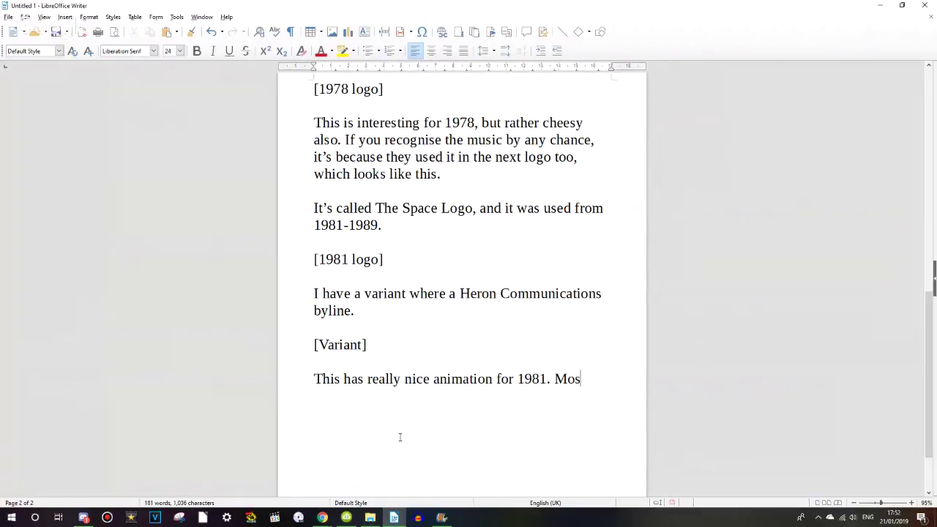
- Continue the second sentence with "video logos from the 80's, especially"
{"action": "key", "text": "BackSpace"}
{"action": "key", "text": "BackSpace"}
{"action": "type", "text": "video logos fro"}
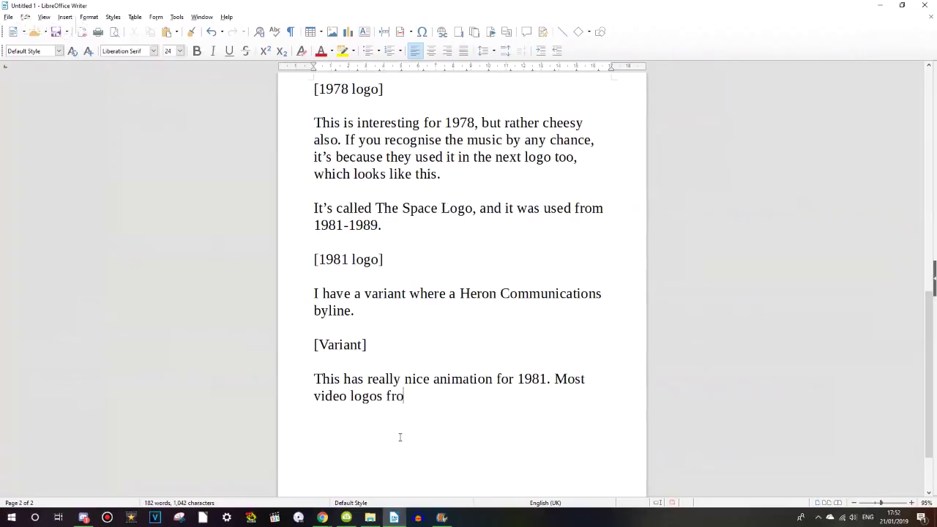
{"action": "type", "text": "m the 80's, especiallt h"}
{"action": "key", "text": "BackSpace"}
{"action": "key", "text": "BackSpace"}
{"action": "key", "text": "BackSpace"}
{"action": "type", "text": "y"}
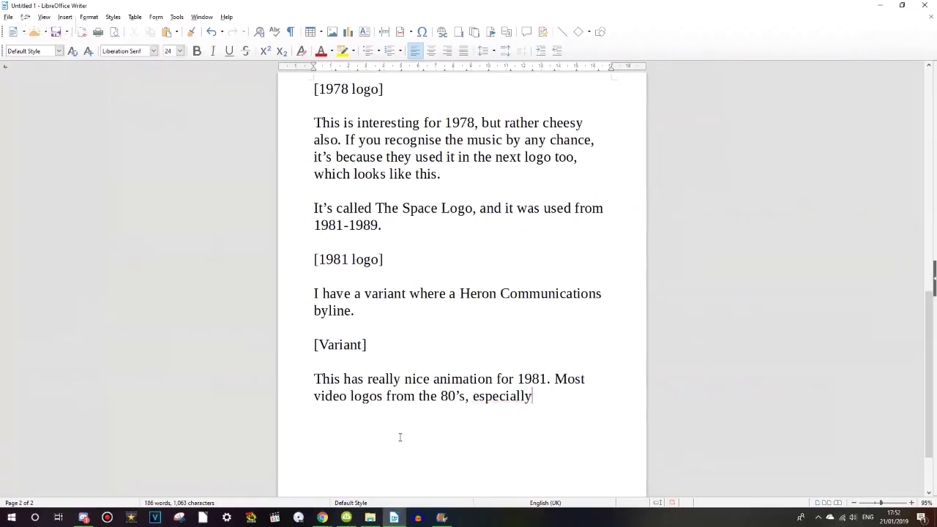
- Finish the sentence with "those from smaller companies, looked insanely cheesy and rushed."
{"action": "type", "text": " ythos"}
{"action": "key", "text": "BackSpace"}
{"action": "key", "text": "BackSpace"}
{"action": "key", "text": "BackSpace"}
{"action": "key", "text": "BackSpace"}
{"action": "key", "text": "BackSpace"}
{"action": "type", "text": "those from is"}
{"action": "key", "text": "BackSpace"}
{"action": "key", "text": "BackSpace"}
{"action": "type", "text": "sma"}
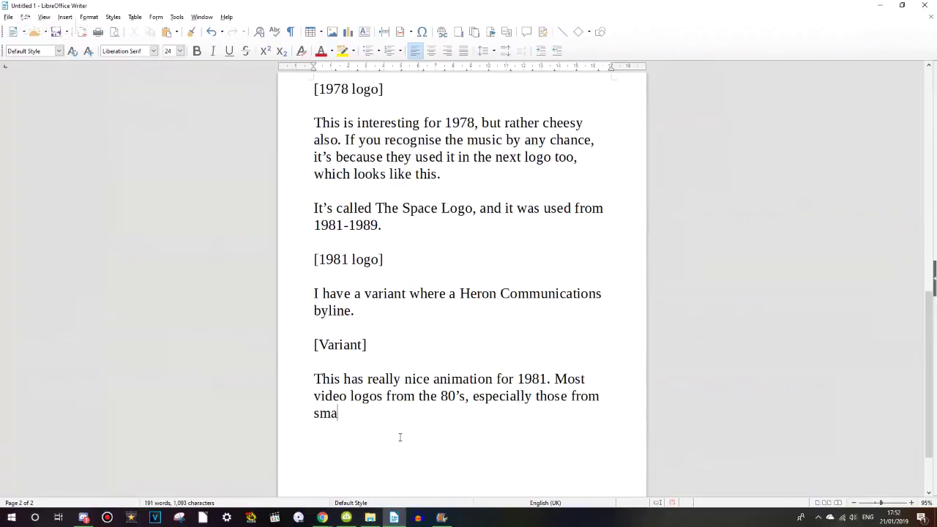
{"action": "type", "text": "ller companies, lookr"}
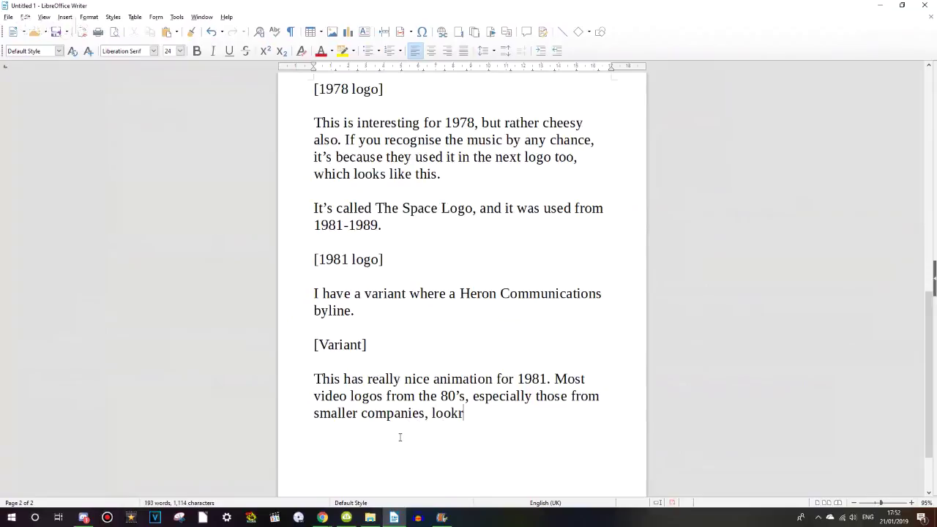
{"action": "key", "text": "BackSpace"}
{"action": "type", "text": "ed insanely cheesy and "}
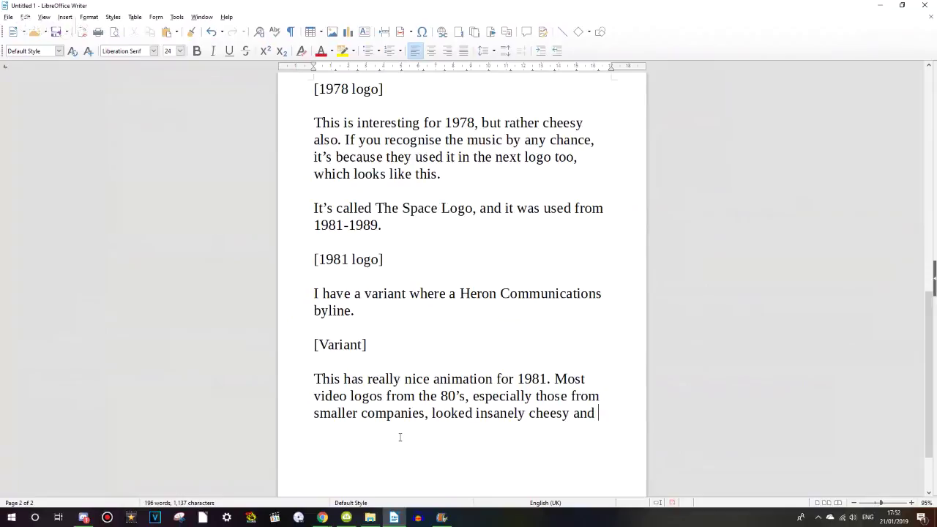
{"action": "type", "text": "rushed."}
{"action": "key", "text": "BackSpace"}
{"action": "type", "text": "d."}
- Insert "with low budgets" after "smaller companies" and leave a blank line below the paragraph
{"action": "left_click", "coordinate": [426, 414]}
{"action": "type", "text": "with "}
{"action": "type", "text": "low budges"}
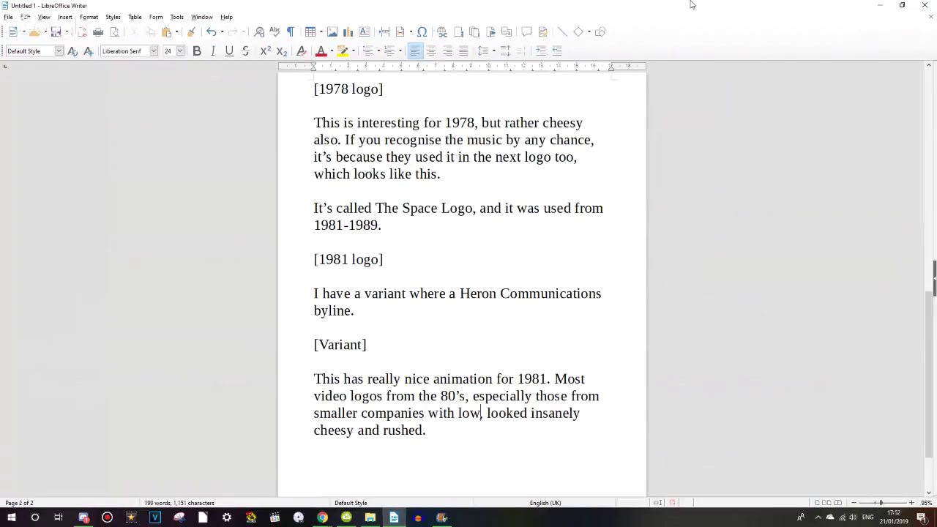
{"action": "key", "text": "BackSpace"}
{"action": "type", "text": "ts"}
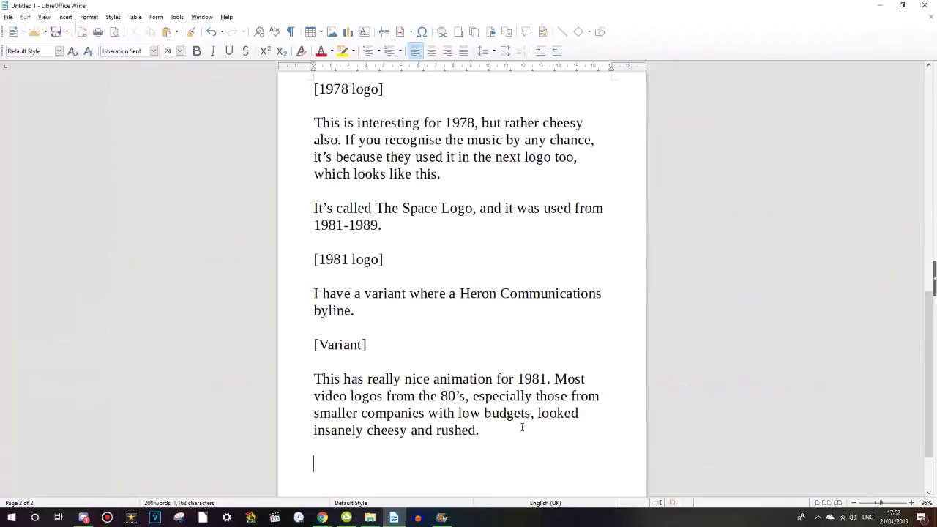
- Start a new paragraph with "This, though, looks", consulting the 2nd Logo section of the wiki page in Chrome midway
{"action": "type", "text": "This, though,"}
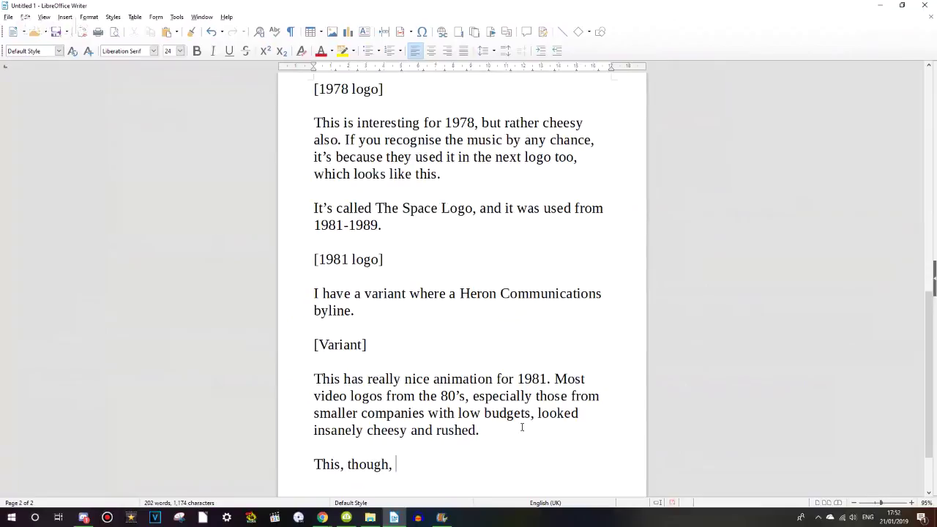
{"action": "mouse_move", "coordinate": [322, 517]}
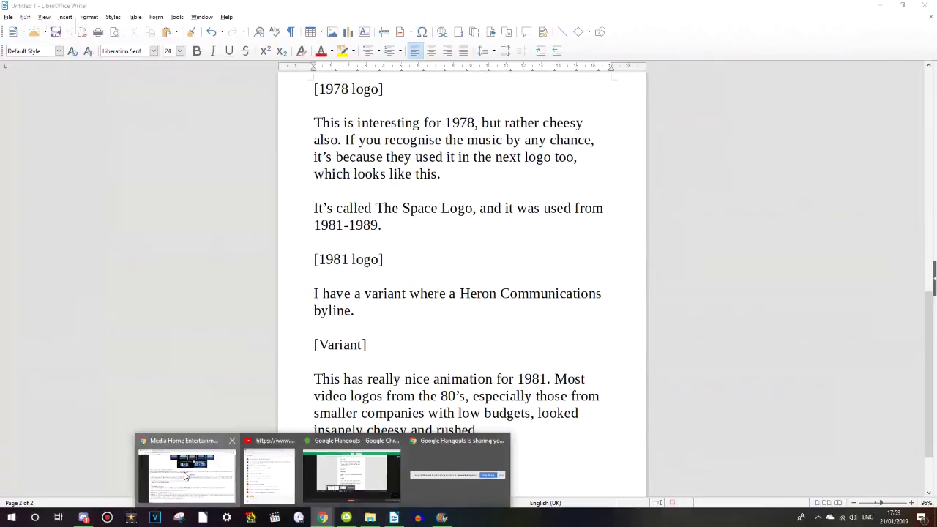
{"action": "left_click", "coordinate": [188, 472]}
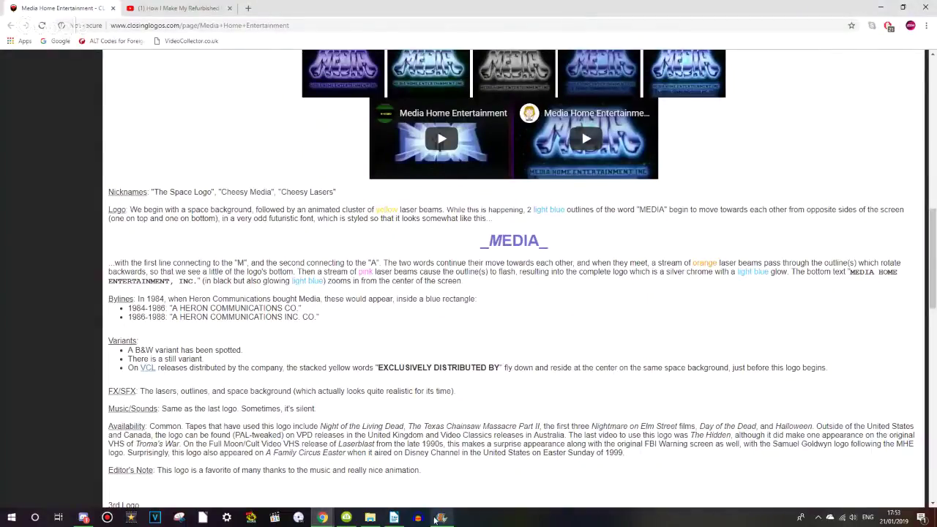
{"action": "left_click", "coordinate": [393, 517]}
{"action": "type", "text": "loo"}
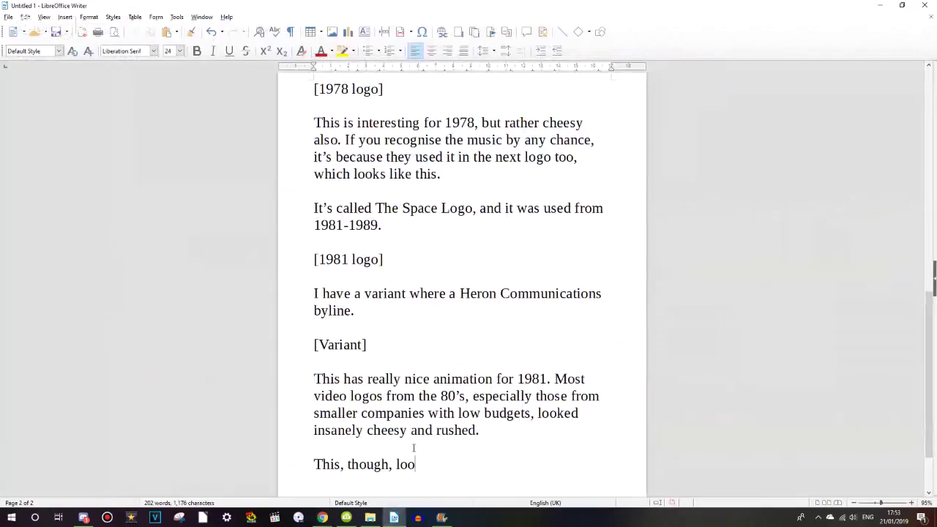
{"action": "type", "text": "ks relitvate"}
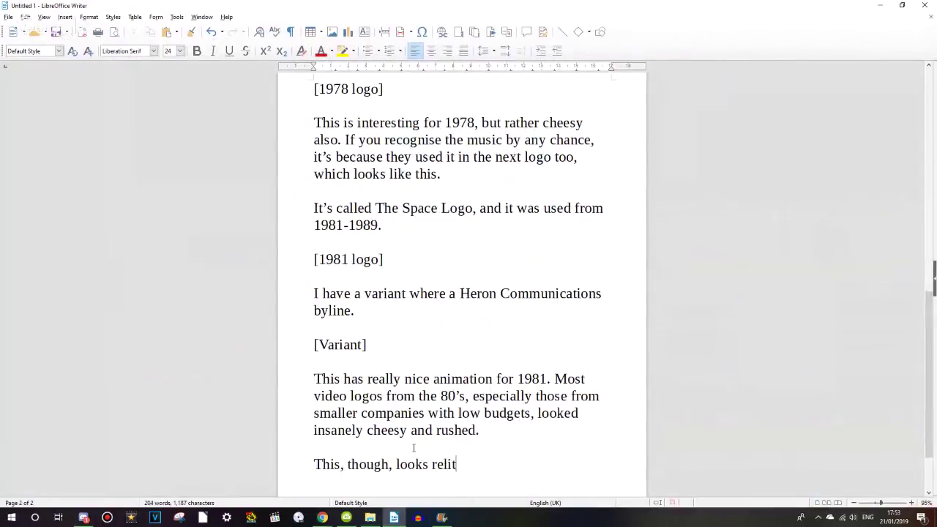
- Try the spelling "relitavtely" after "looks", check its suggested corrections and delete all but "rel"
{"action": "key", "text": "BackSpace"}
{"action": "key", "text": "BackSpace"}
{"action": "key", "text": "BackSpace"}
{"action": "key", "text": "BackSpace"}
{"action": "type", "text": "avtely"}
{"action": "key", "text": "ctrl+Left"}
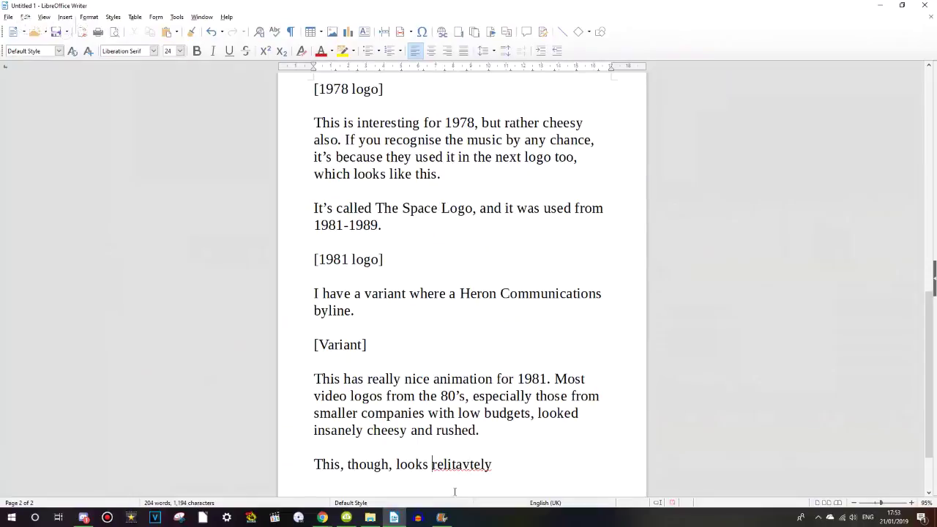
{"action": "right_click", "coordinate": [467, 468]}
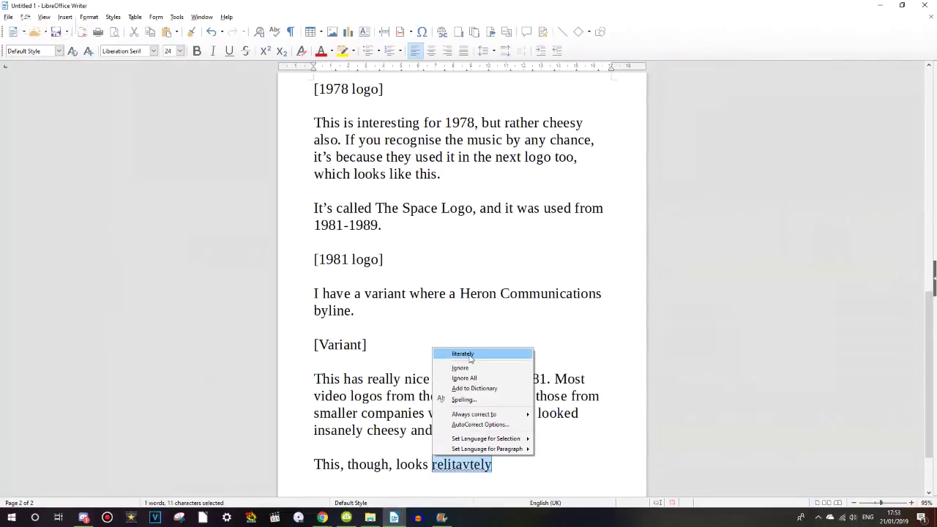
{"action": "left_click", "coordinate": [519, 471]}
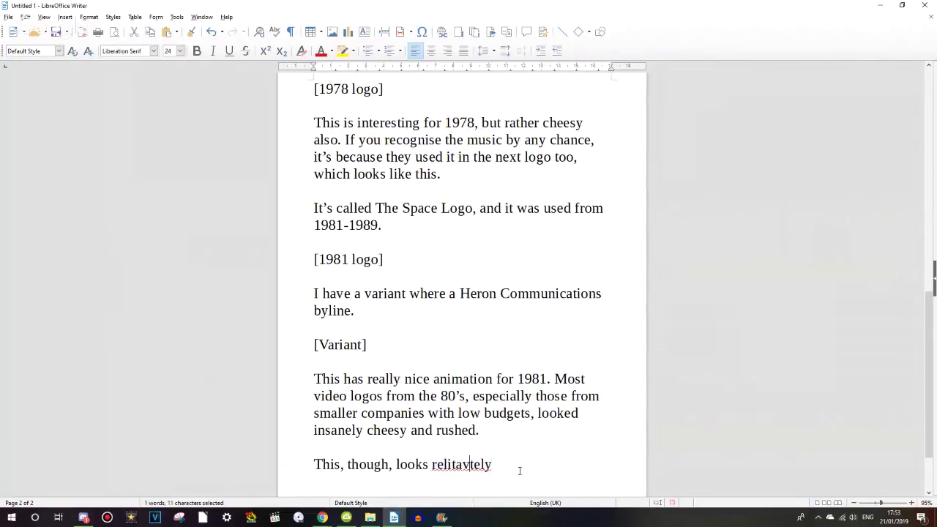
{"action": "left_click_drag", "start_coordinate": [519, 471], "coordinate": [448, 467]}
{"action": "key", "text": "BackSpace"}
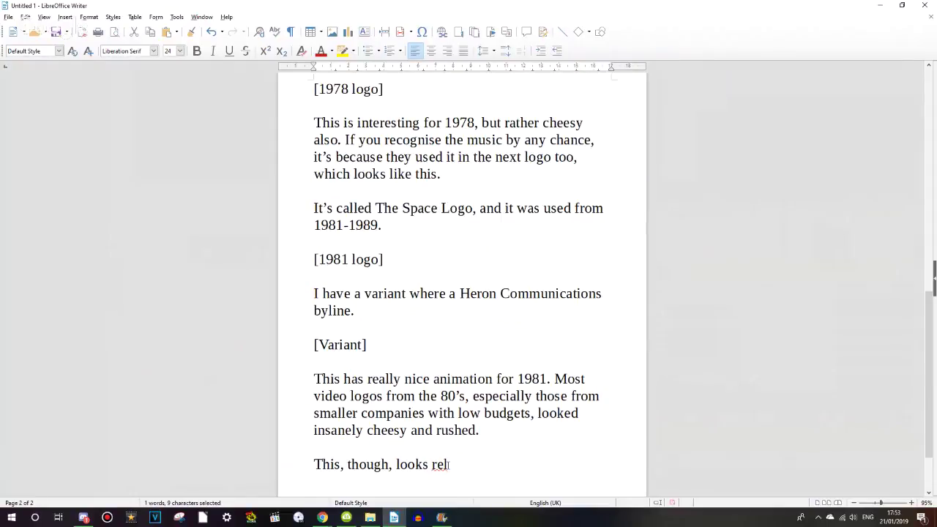
- Try the spelling "relitevly" for the word after "looks" and check its suggested corrections
{"action": "type", "text": "itavel"}
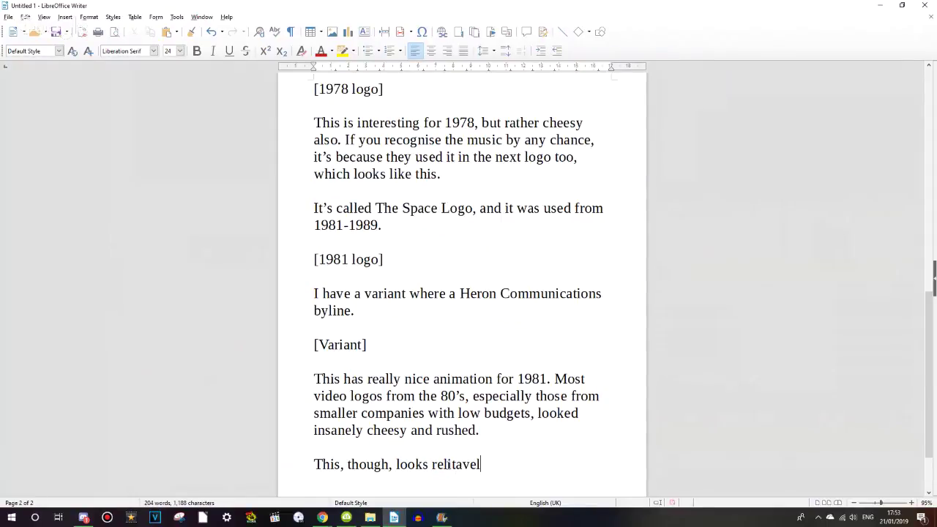
{"action": "type", "text": "y"}
{"action": "key", "text": "BackSpace"}
{"action": "key", "text": "BackSpace"}
{"action": "key", "text": "BackSpace"}
{"action": "key", "text": "BackSpace"}
{"action": "type", "text": "evly"}
{"action": "right_click", "coordinate": [446, 471]}
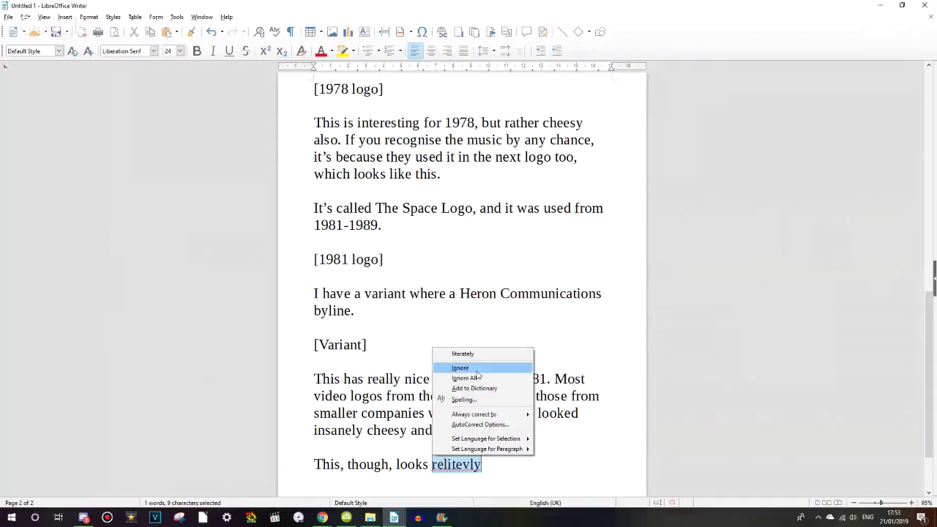
{"action": "left_click", "coordinate": [502, 464]}
{"action": "left_click_drag", "start_coordinate": [481, 464], "coordinate": [434, 464]}
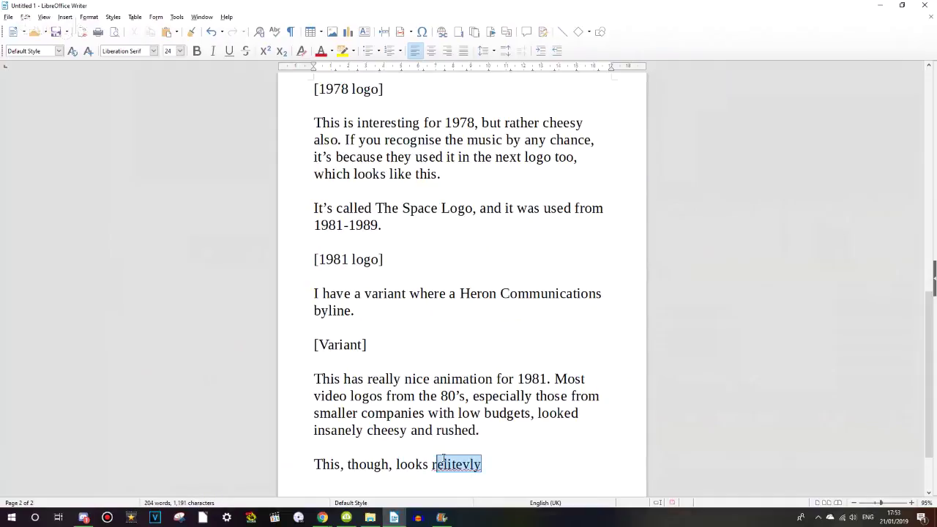
{"action": "key", "text": "Left"}
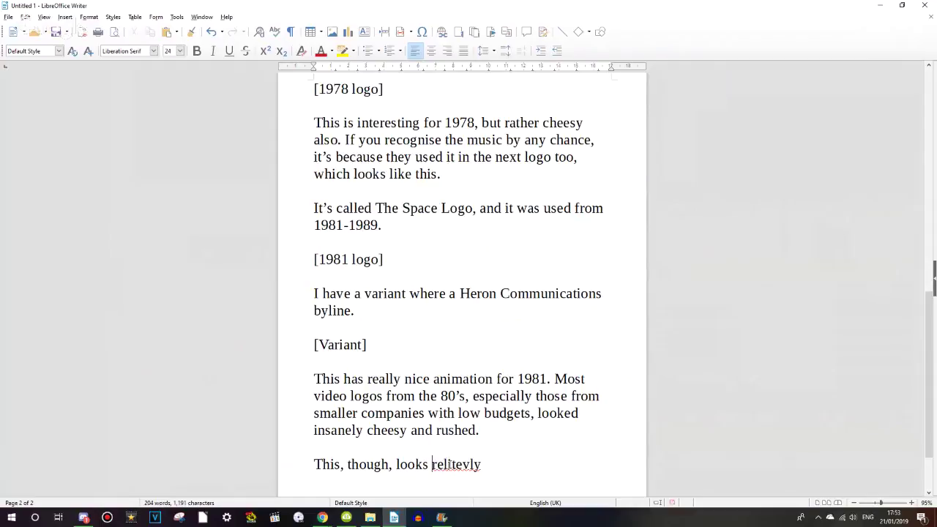
- Change the misspelled word to "reletivly" and add "real" after it
{"action": "left_click_drag", "start_coordinate": [449, 464], "coordinate": [443, 464]}
{"action": "type", "text": "e"}
{"action": "left_click", "coordinate": [464, 463]}
{"action": "type", "text": "=i"}
{"action": "key", "text": "BackSpace"}
{"action": "key", "text": "BackSpace"}
{"action": "left_click", "coordinate": [504, 464]}
{"action": "type", "text": "real"}
- Replace "reletivly" with the suggested "repetitively", and overwrite that with "relivatively"
{"action": "right_click", "coordinate": [463, 471]}
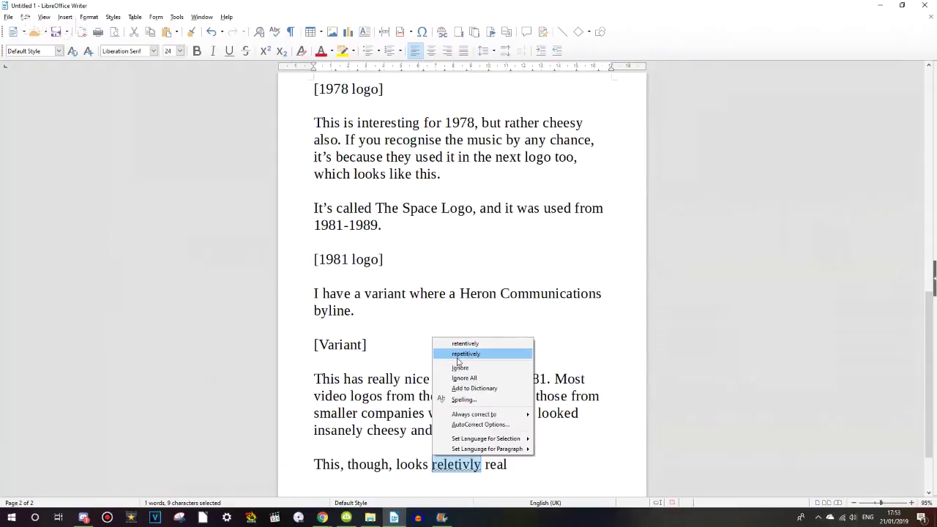
{"action": "left_click", "coordinate": [504, 355]}
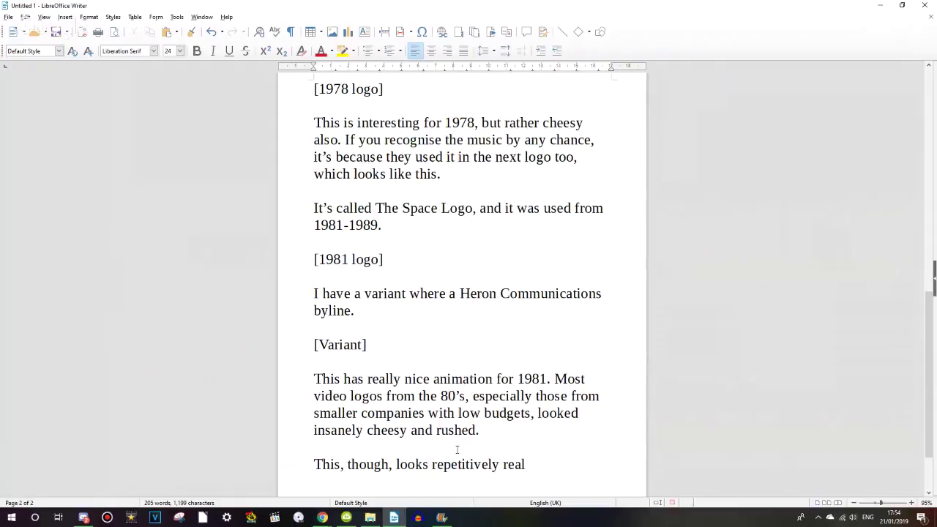
{"action": "left_click_drag", "start_coordinate": [501, 464], "coordinate": [439, 464]}
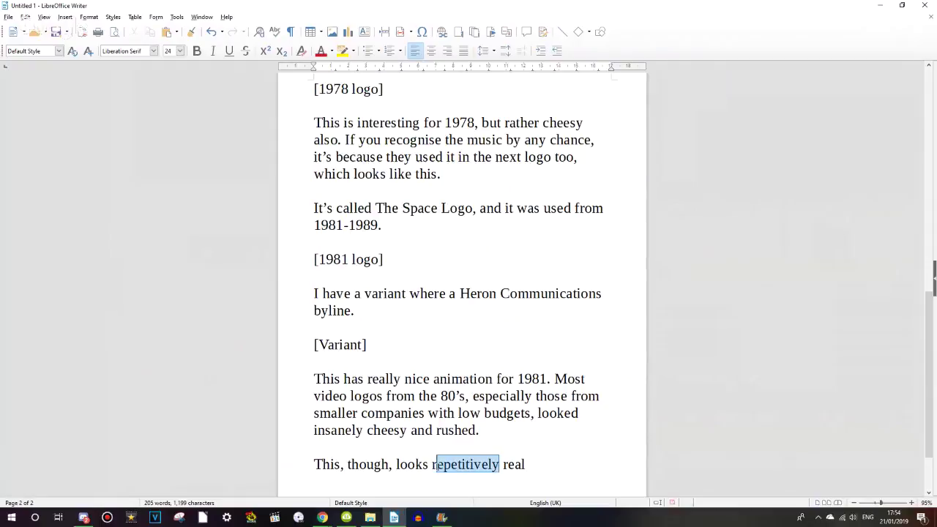
{"action": "key", "text": "BackSpace"}
{"action": "type", "text": "e"}
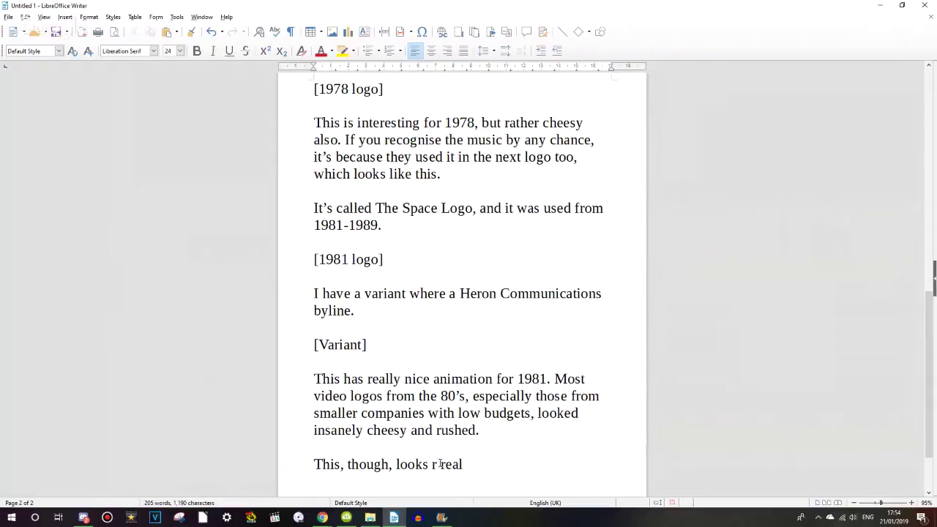
{"action": "type", "text": "livatively"}
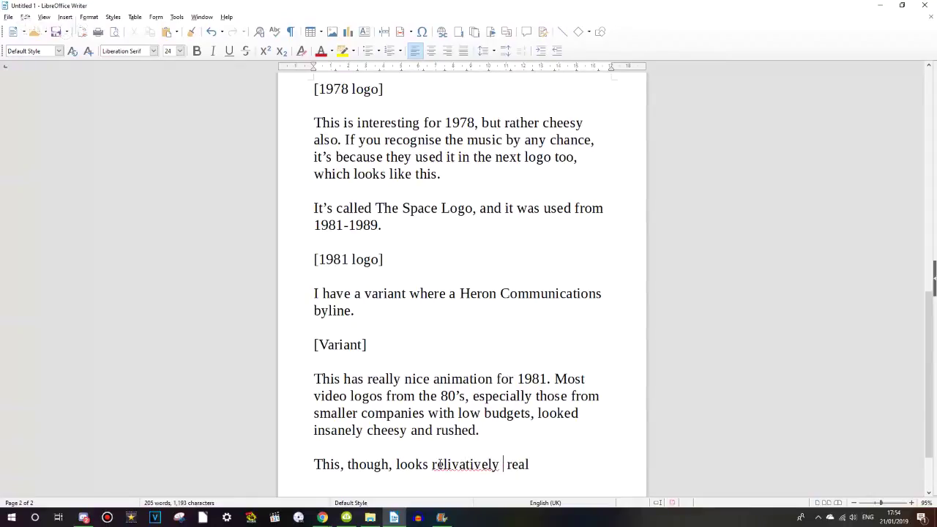
- Check the suggested spelling corrections for the misspelled word "relivatively" in the last line
{"action": "right_click", "coordinate": [442, 469]}
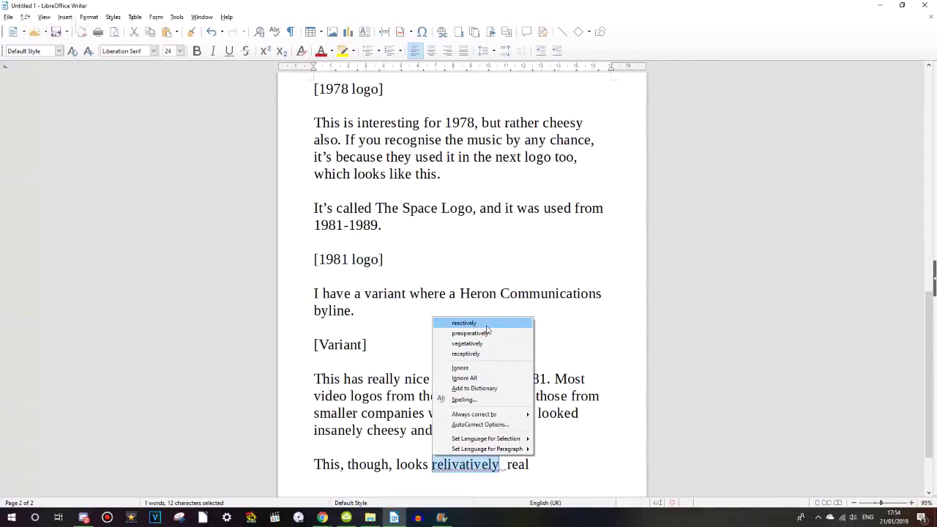
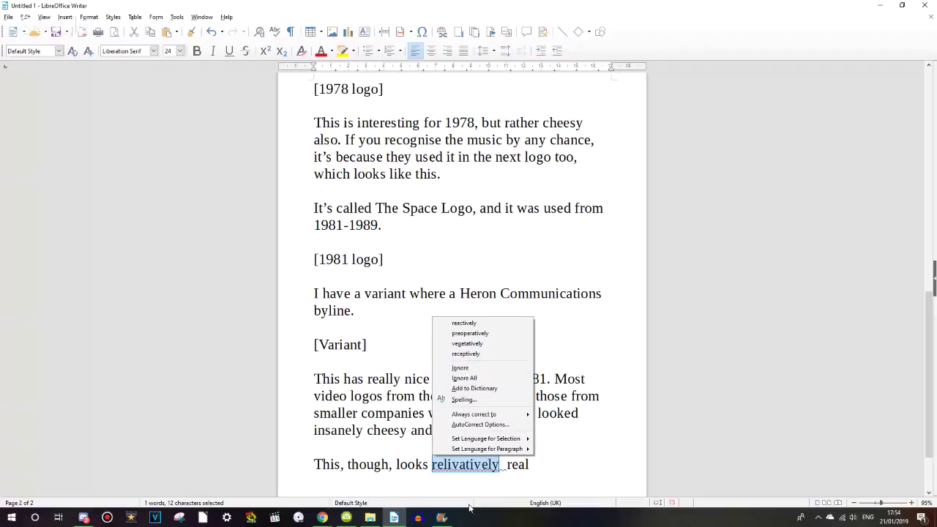
{"action": "left_click", "coordinate": [461, 480]}
{"action": "left_click_drag", "start_coordinate": [434, 464], "coordinate": [507, 464]}
{"action": "left_click", "coordinate": [489, 463]}
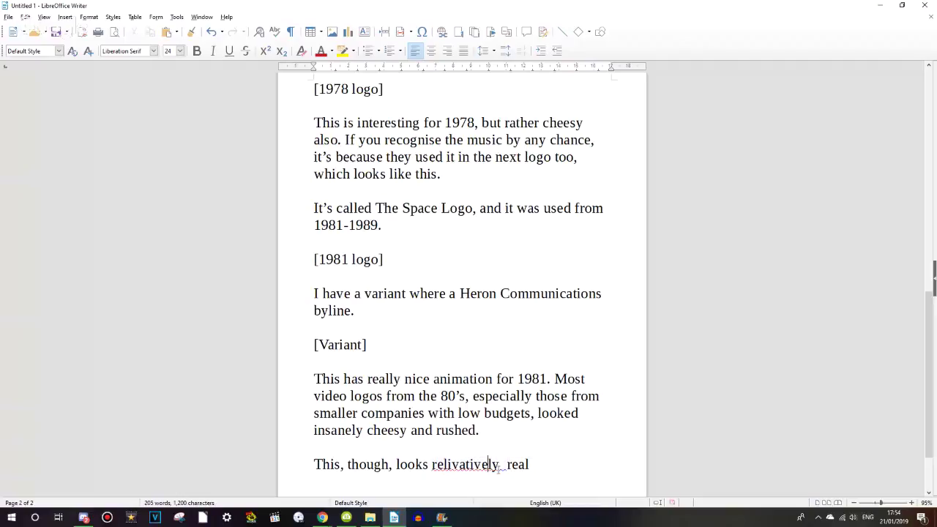
{"action": "right_click", "coordinate": [473, 463]}
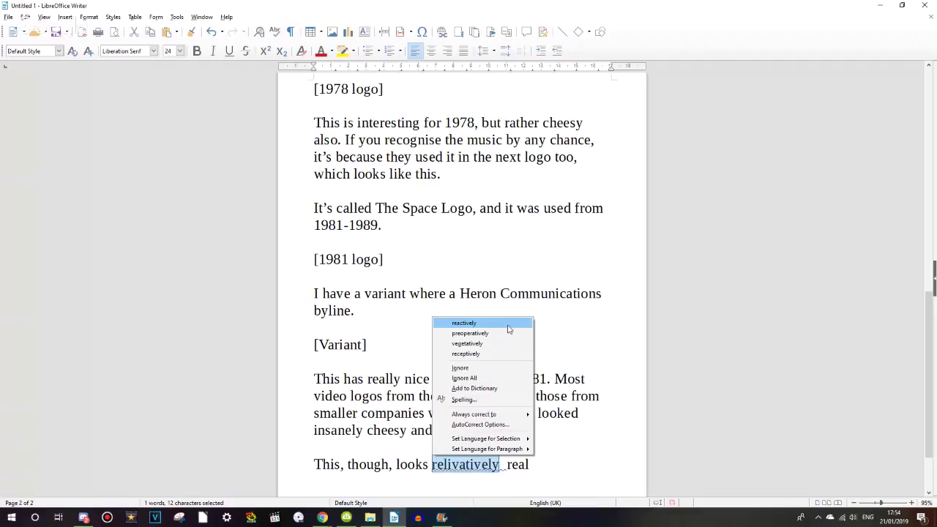
{"action": "left_click", "coordinate": [500, 464]}
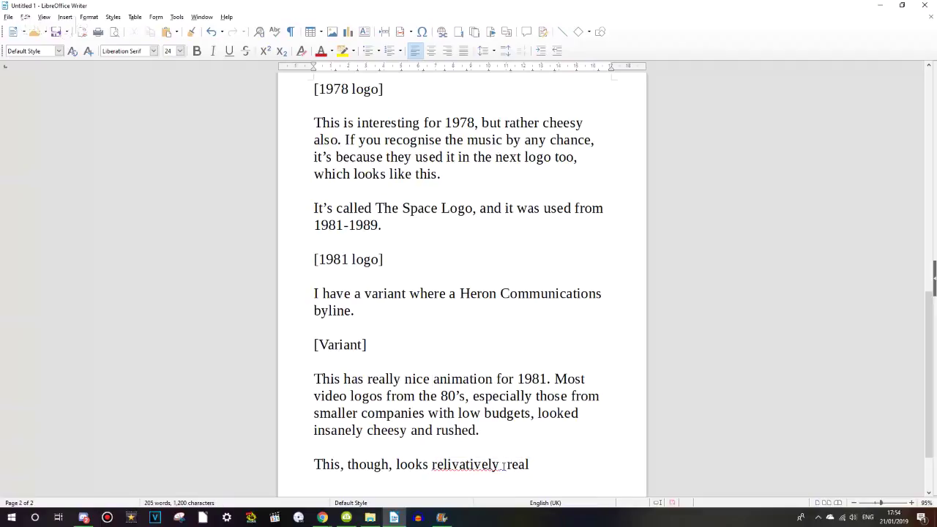
- Replace "relivatively" with "quite" and remove the extra space before "real"
{"action": "left_click_drag", "start_coordinate": [500, 463], "coordinate": [432, 464]}
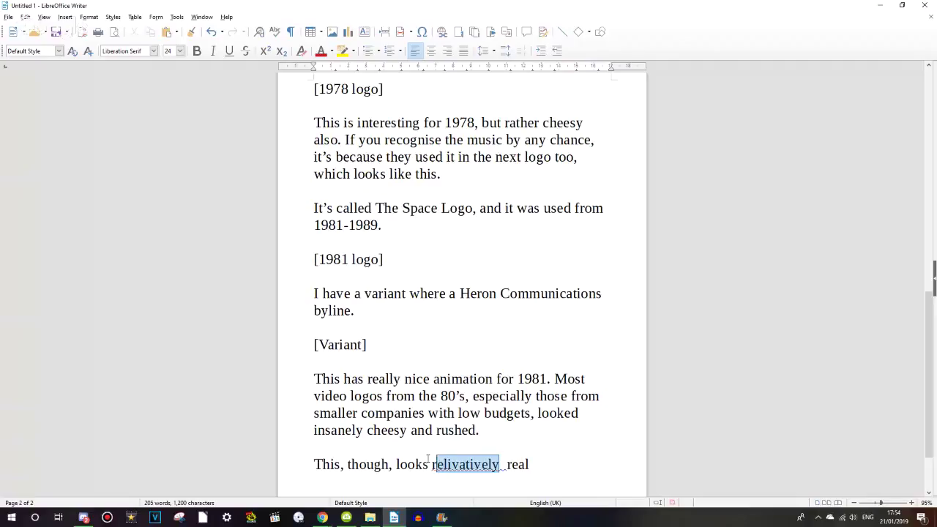
{"action": "key", "text": "BackSpace"}
{"action": "type", "text": "quite"}
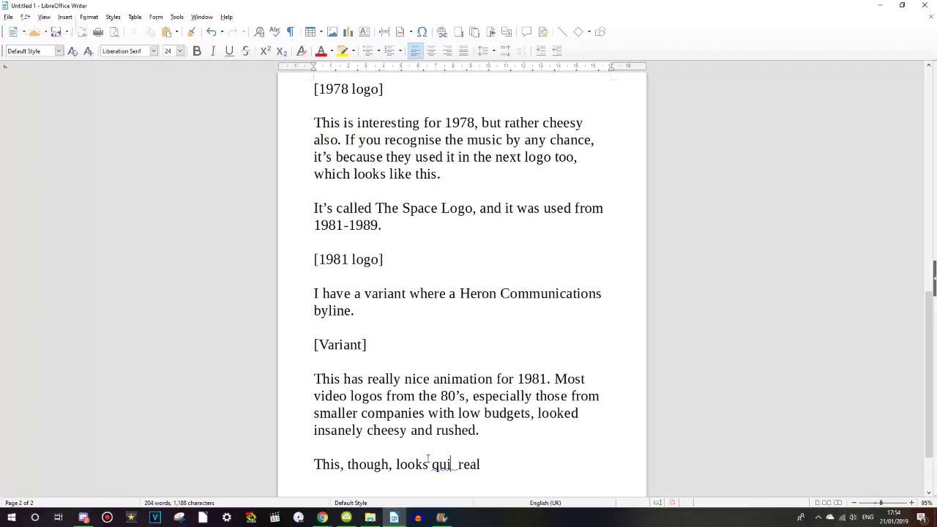
{"action": "key", "text": "End"}
{"action": "right_click", "coordinate": [443, 466]}
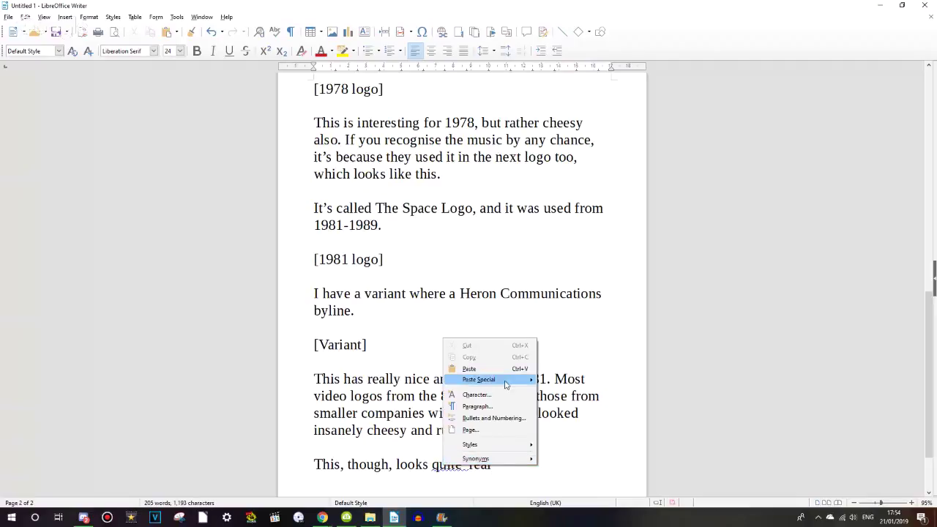
{"action": "key", "text": "Escape"}
{"action": "right_click", "coordinate": [465, 465]}
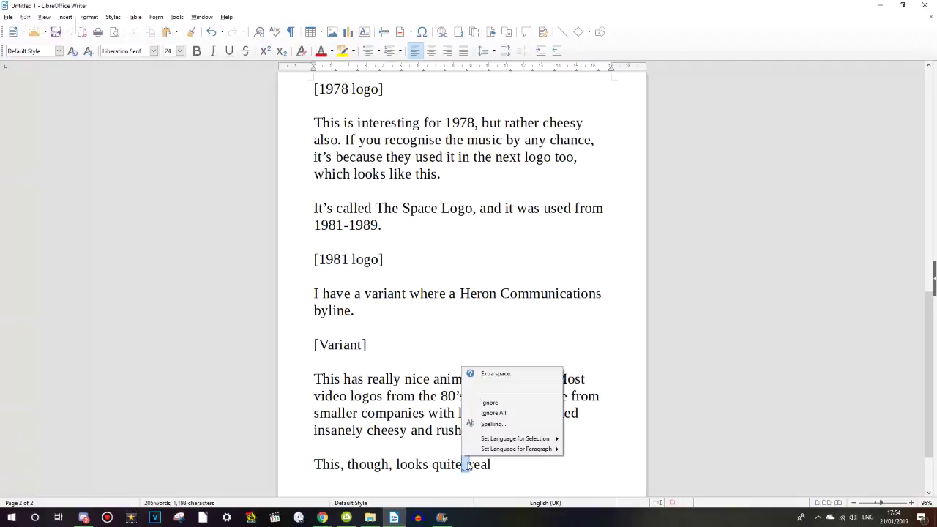
{"action": "left_click", "coordinate": [497, 388]}
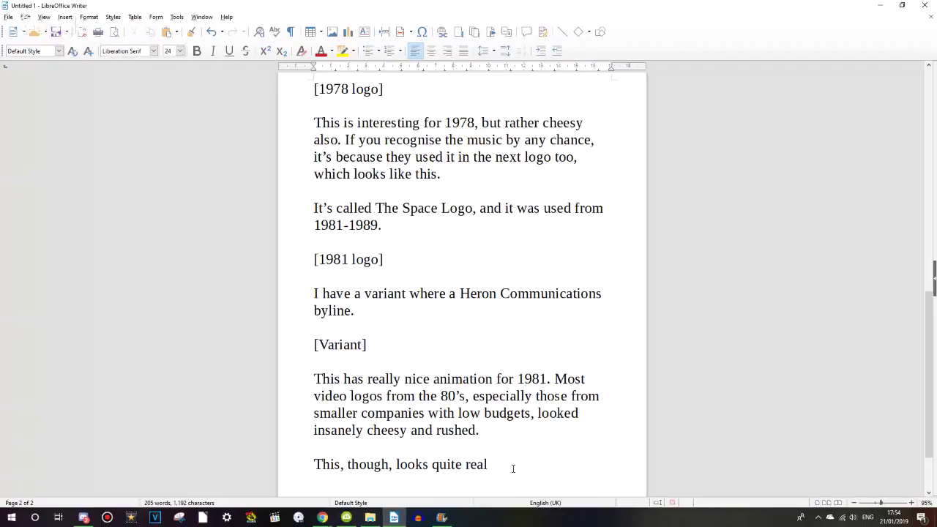
- Extend "real" at the end of the last line to "realistic for its time, and"
{"action": "type", "text": "istic for it"}
{"action": "type", "text": "'"}
{"action": "type", "text": "s time, and t"}
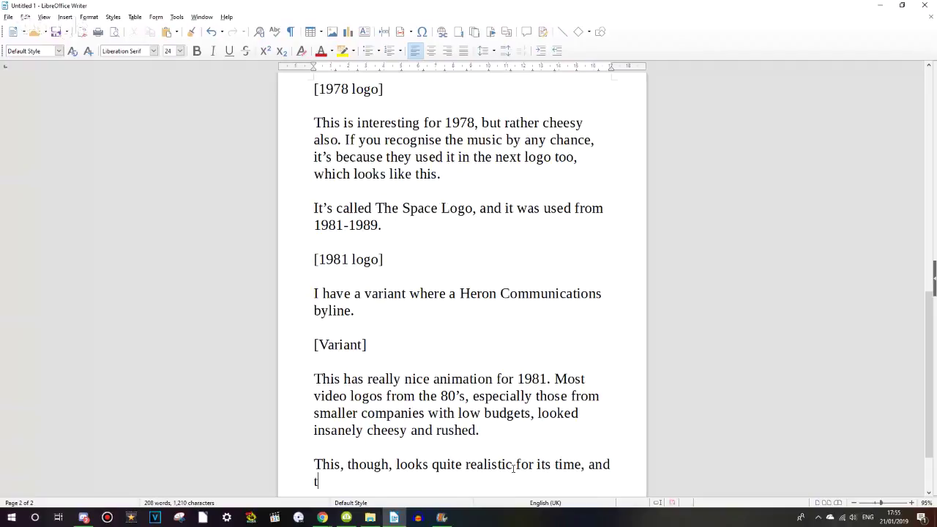
{"action": "key", "text": "BackSpace"}
- Finish the sentence with "many people have praised the music and the animation." and continue onto a new page
{"action": "type", "text": "many people ha"}
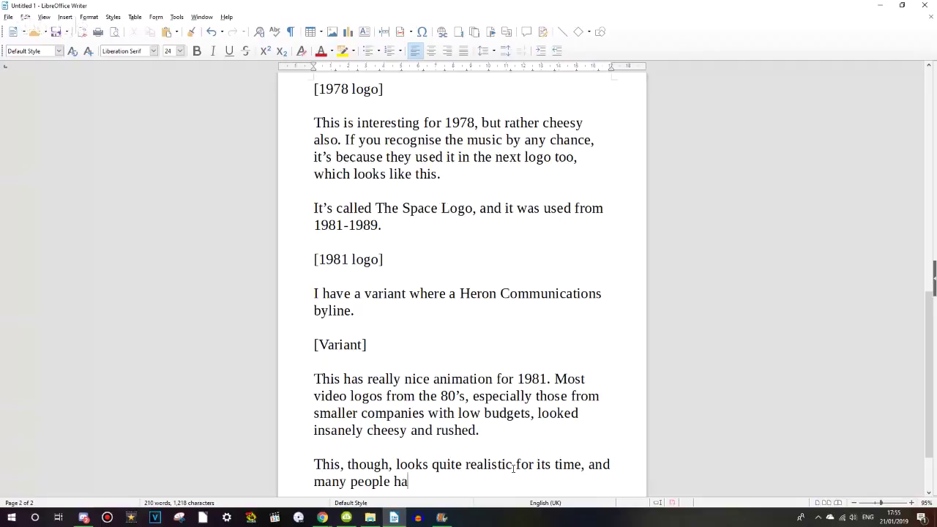
{"action": "type", "text": "ve praised the music and the "}
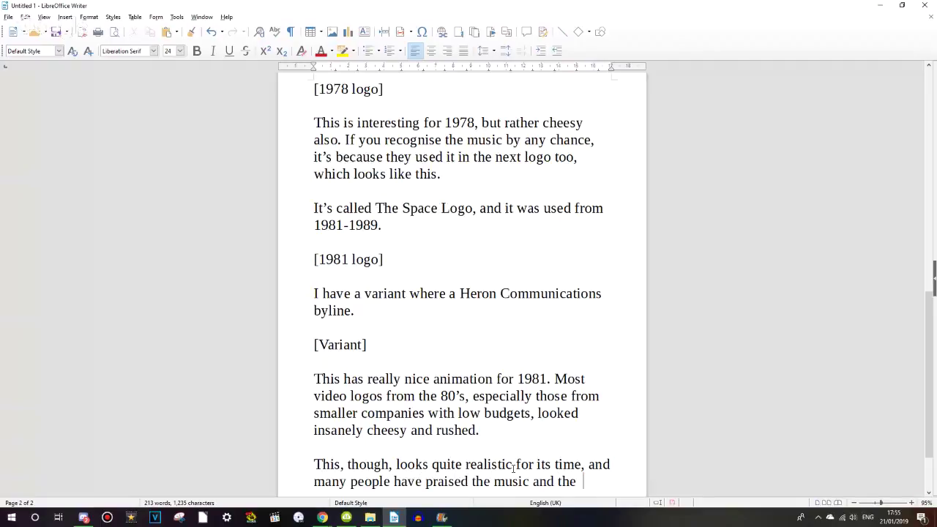
{"action": "type", "text": "anim"}
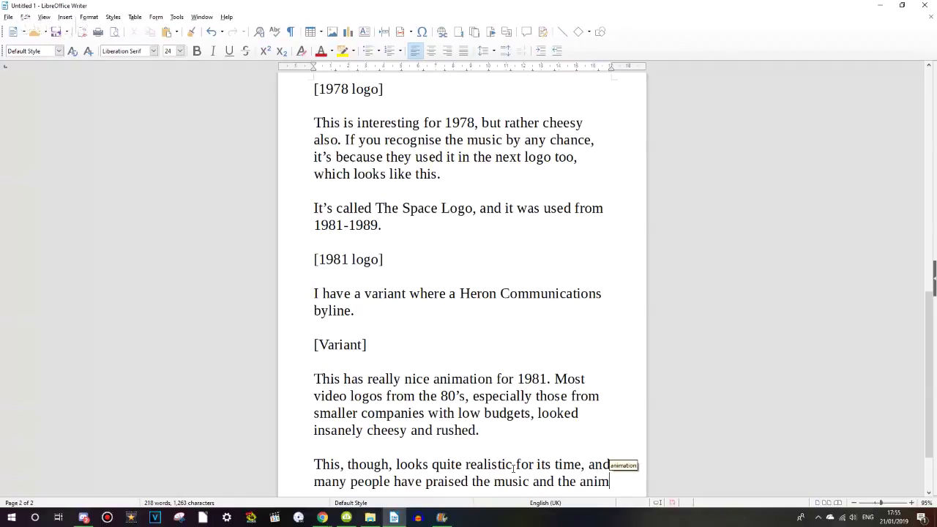
{"action": "type", "text": "aion"}
{"action": "key", "text": "BackSpace"}
{"action": "key", "text": "BackSpace"}
{"action": "key", "text": "BackSpace"}
{"action": "type", "text": "ti"}
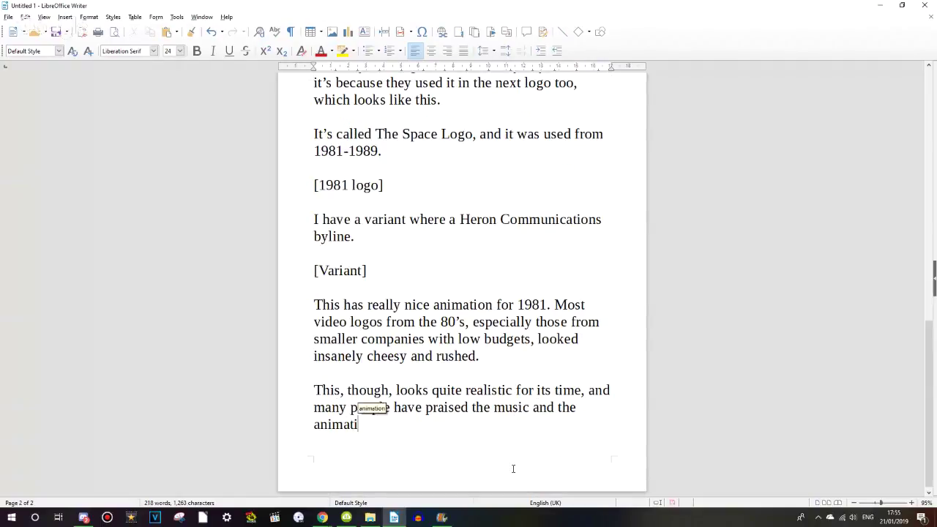
{"action": "type", "text": "on."}
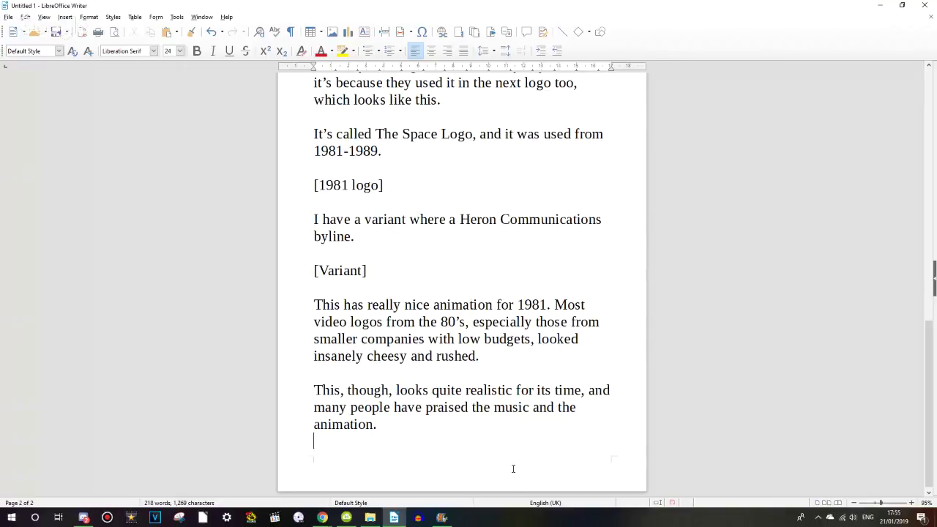
{"action": "key", "text": "ctrl+Return"}
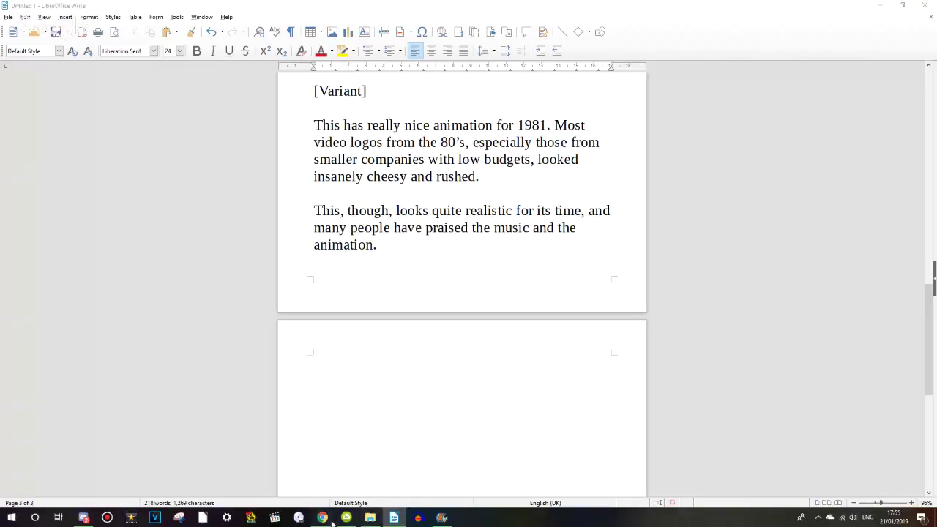
- Switch to the YouTube live chat pop-out in Chrome and read the recent and earlier viewer messages
{"action": "mouse_move", "coordinate": [322, 517]}
{"action": "left_click", "coordinate": [352, 469]}
{"action": "left_click_drag", "start_coordinate": [647, 412], "coordinate": [713, 413]}
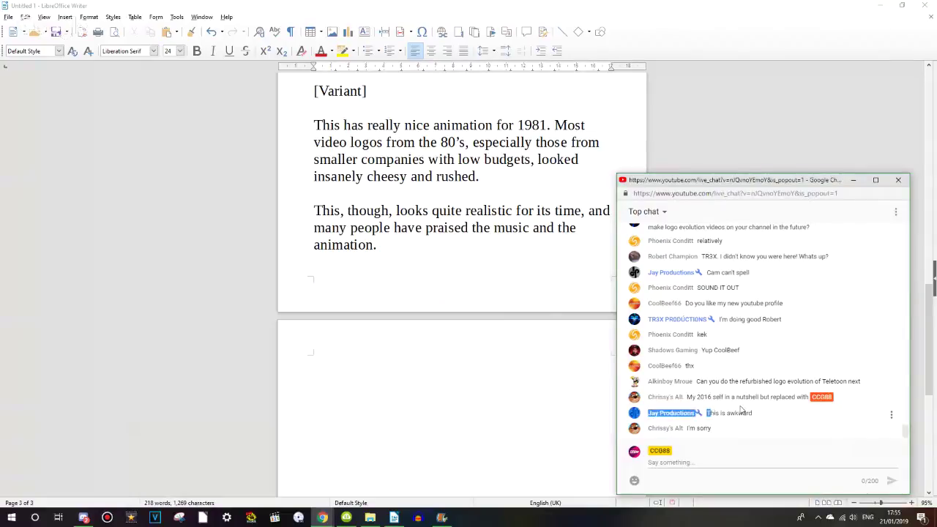
{"action": "left_click", "coordinate": [714, 397]}
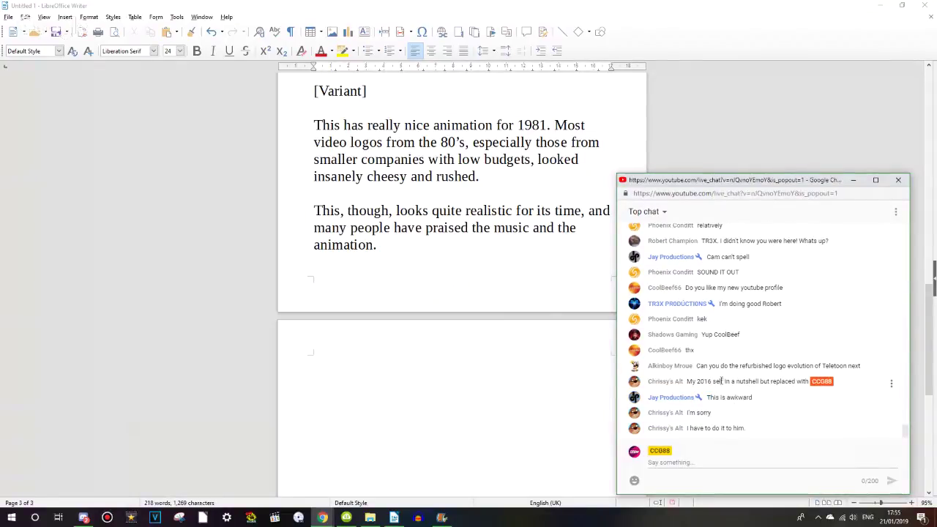
{"action": "left_click_drag", "start_coordinate": [707, 257], "coordinate": [767, 272]}
{"action": "left_click", "coordinate": [769, 273]}
{"action": "left_click_drag", "start_coordinate": [714, 382], "coordinate": [832, 387]}
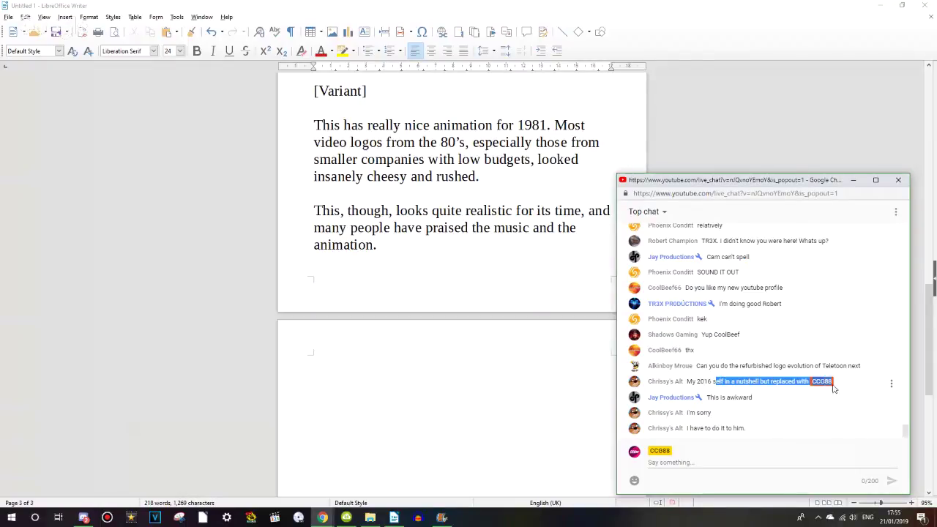
{"action": "left_click", "coordinate": [830, 407]}
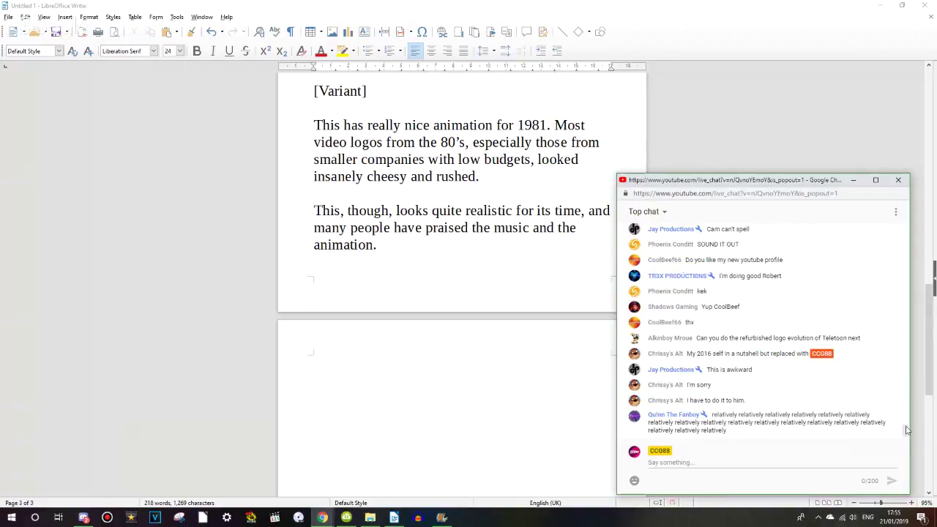
{"action": "scroll", "coordinate": [905, 428], "scroll_direction": "up", "scroll_amount": 3}
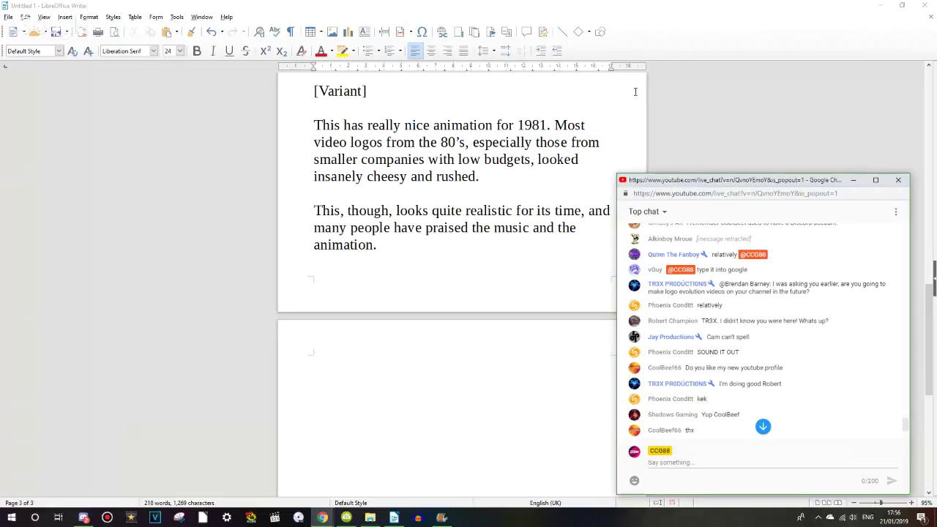
- Return to the Writer script and add a line break below "animation." to continue at the start of the third page
{"action": "left_click", "coordinate": [504, 201]}
{"action": "left_click", "coordinate": [437, 286]}
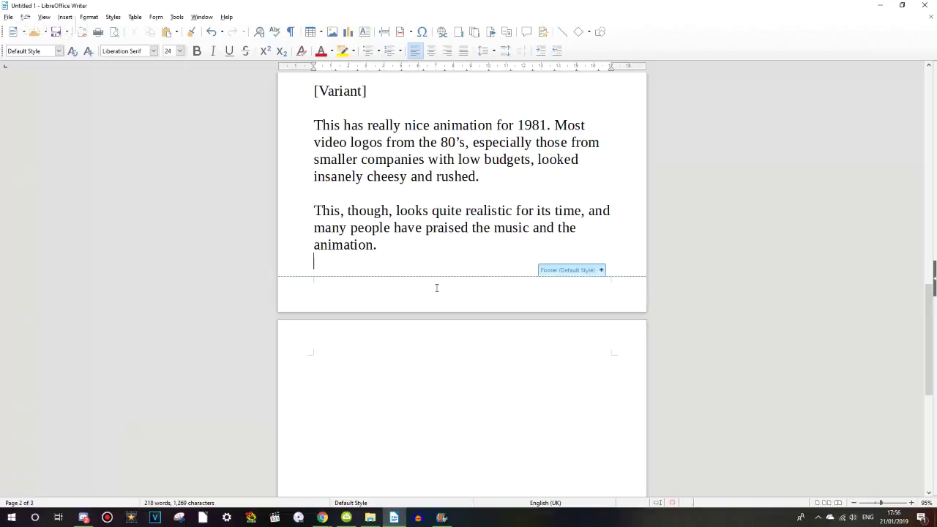
{"action": "key", "text": "Return"}
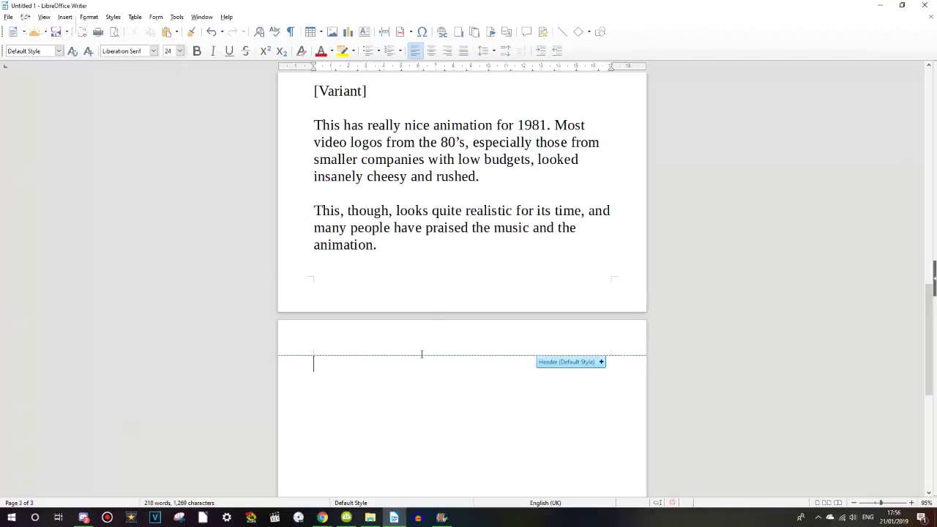
- Switch to the closinglogos.com page in Chrome and read the third Media Home Entertainment logo's description and editor's note
{"action": "left_click", "coordinate": [322, 517]}
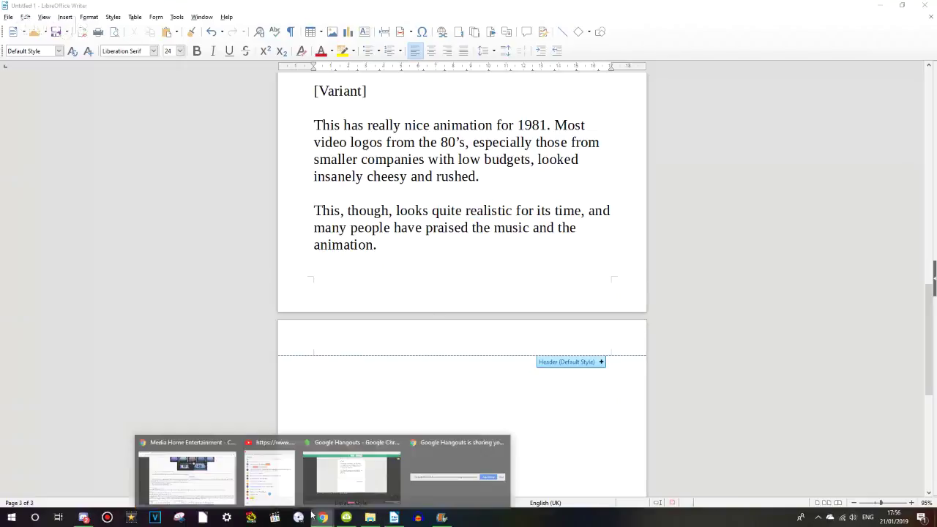
{"action": "left_click", "coordinate": [226, 487]}
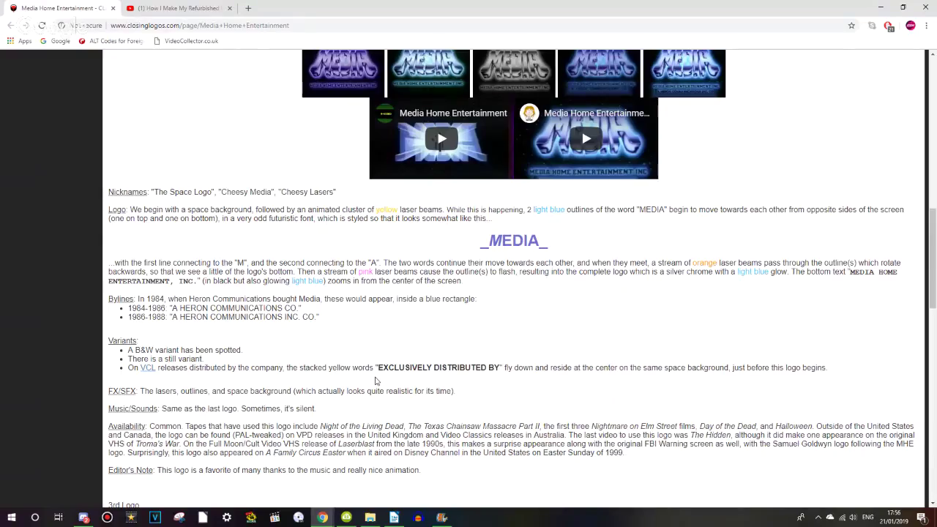
{"action": "scroll", "coordinate": [375, 380], "scroll_direction": "down", "scroll_amount": 6}
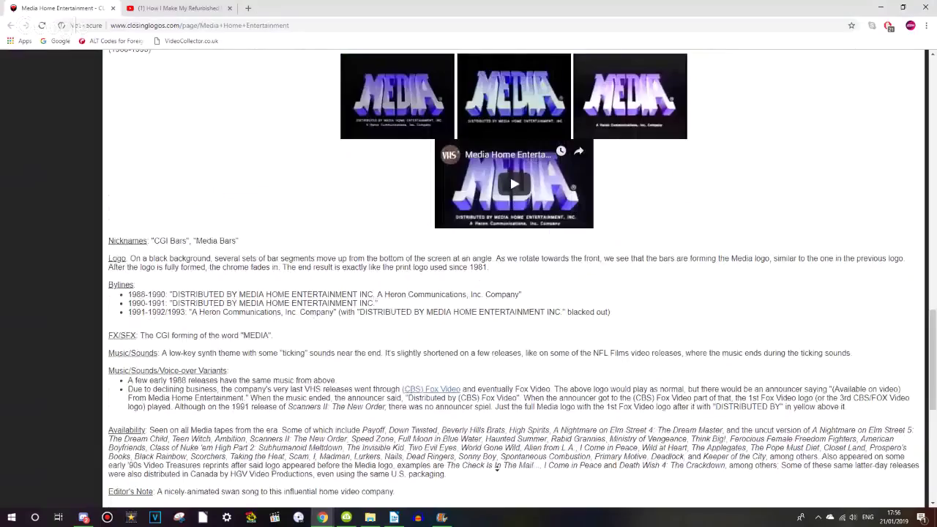
{"action": "left_click_drag", "start_coordinate": [156, 470], "coordinate": [279, 468]}
{"action": "left_click", "coordinate": [325, 469]}
{"action": "left_click", "coordinate": [346, 354]}
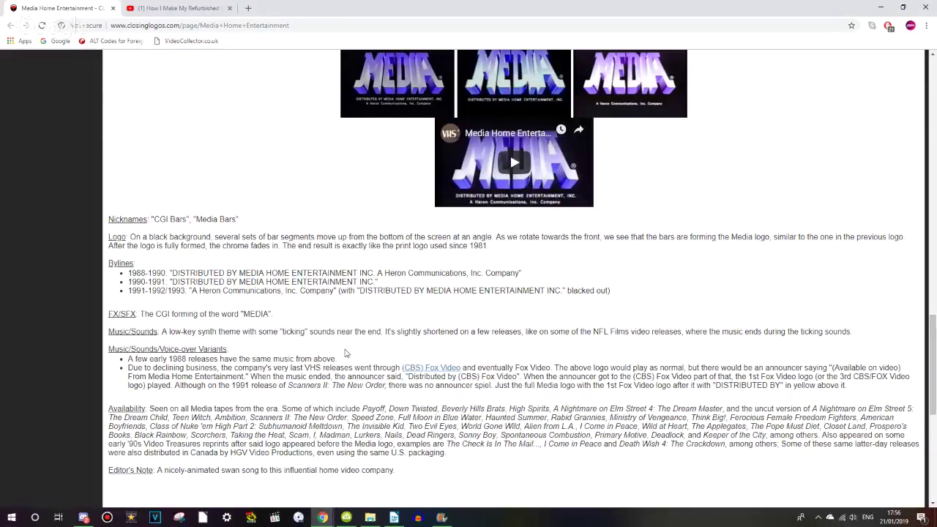
- Switch back to Writer and write "The next logo is also well loved. It looks like this." on the third page
{"action": "left_click", "coordinate": [396, 515]}
{"action": "type", "text": "The "}
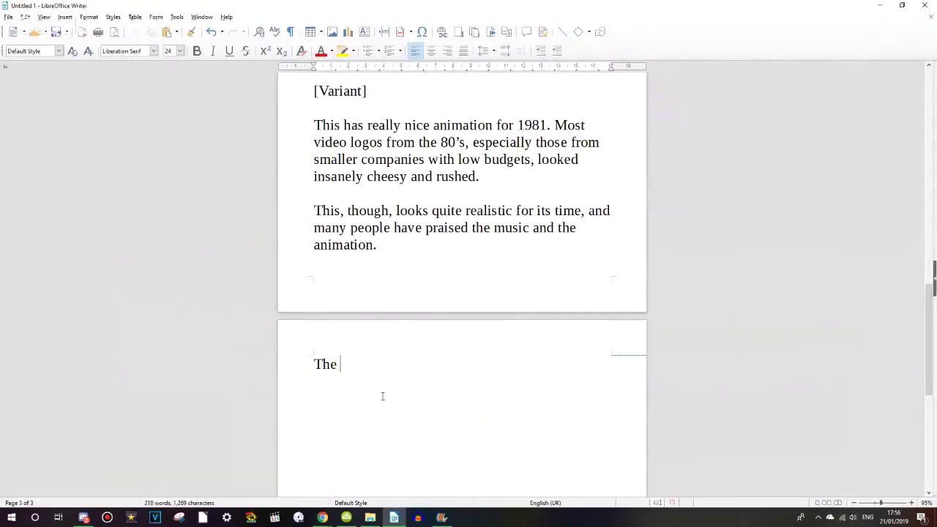
{"action": "type", "text": "next logo is a"}
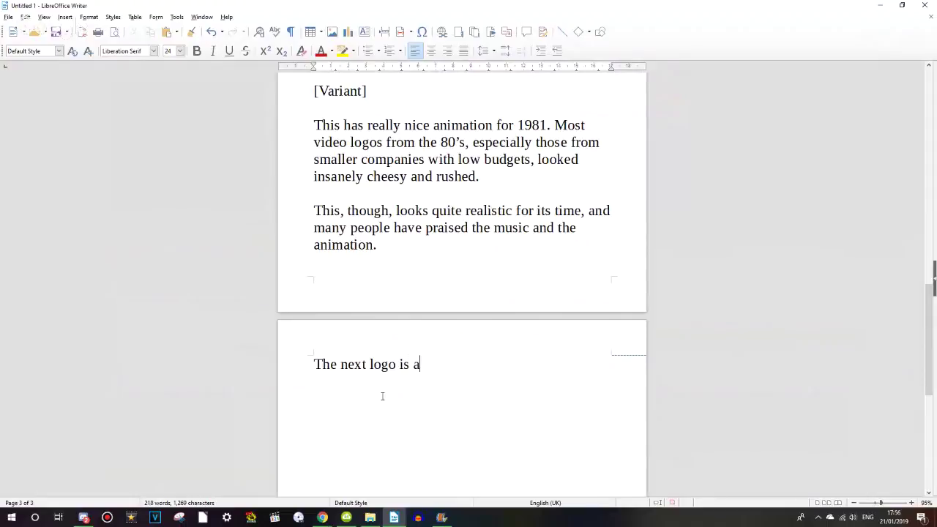
{"action": "type", "text": "lso well loved. I"}
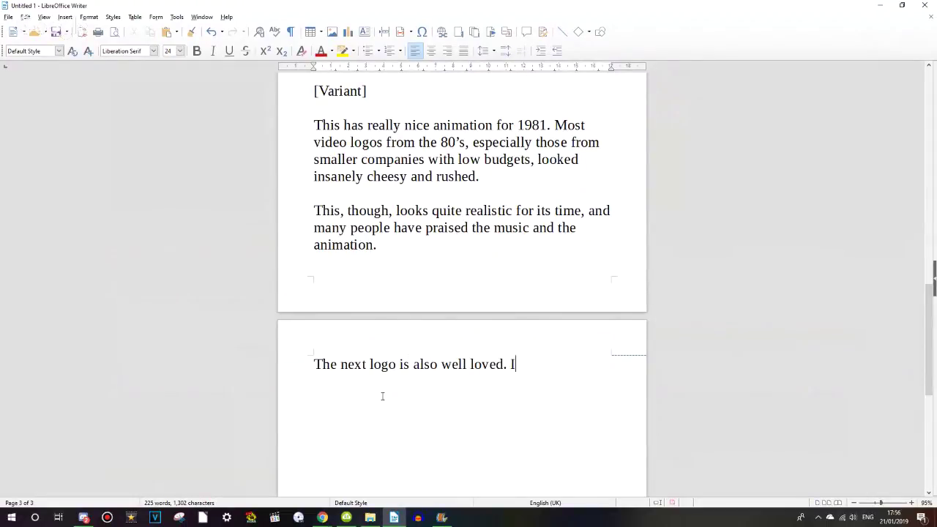
{"action": "type", "text": "t looks lom"}
{"action": "key", "text": "BackSpace"}
{"action": "key", "text": "BackSpace"}
{"action": "type", "text": "ike this."}
- Begin the following sentence with "It's called The CGI Bars"
{"action": "type", "text": " It's called "}
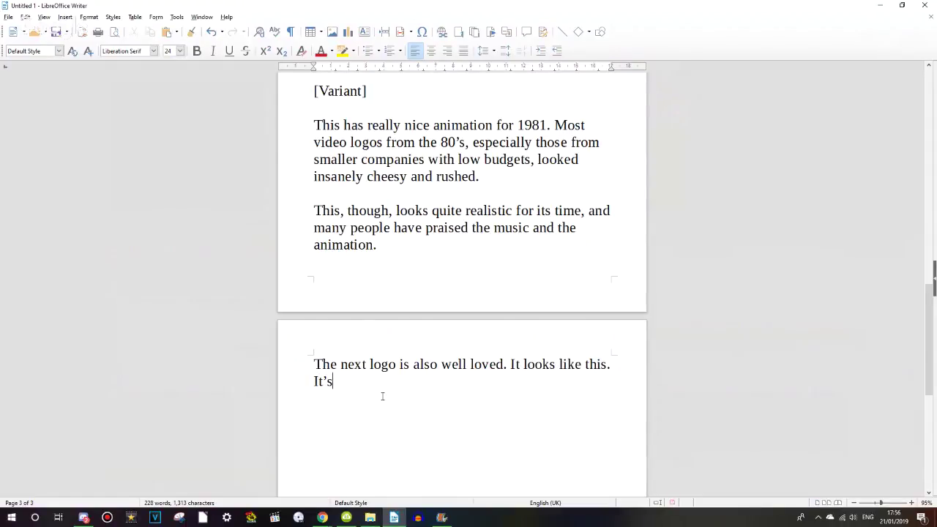
{"action": "type", "text": "Tghe"}
{"action": "key", "text": "BackSpace"}
{"action": "key", "text": "BackSpace"}
{"action": "key", "text": "BackSpace"}
{"action": "type", "text": "he CGI Bars"}
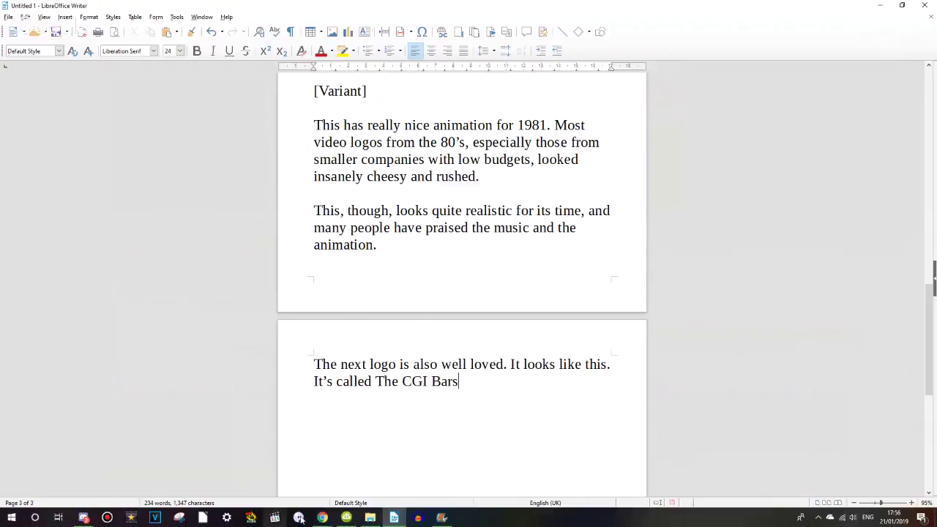
- Check the third logo's entry on the closinglogos.com page in Chrome and complete the Writer sentence with ", and it was used from 1988-1993."
{"action": "left_click", "coordinate": [321, 518]}
{"action": "left_click", "coordinate": [227, 487]}
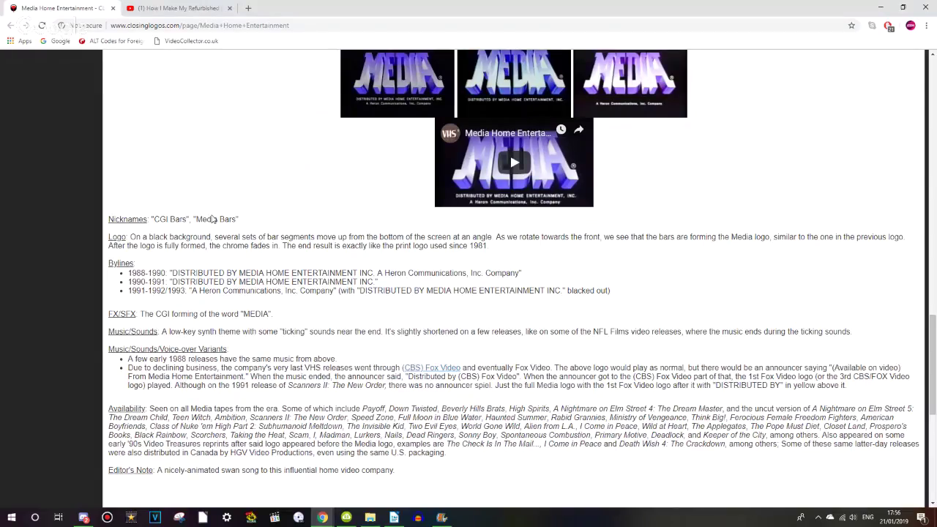
{"action": "key", "text": "alt+Tab"}
{"action": "type", "text": ", and it was used feo"}
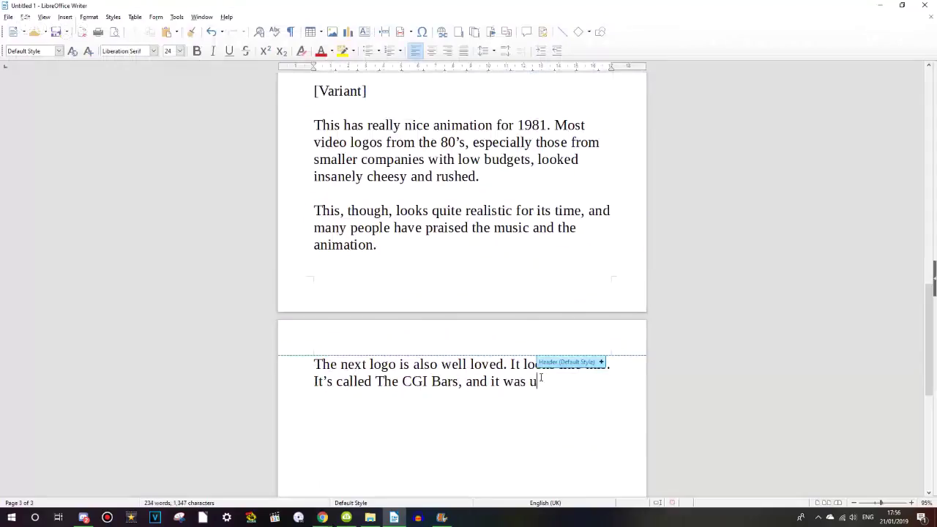
{"action": "key", "text": "BackSpace"}
{"action": "key", "text": "BackSpace"}
{"action": "type", "text": "rom 1988-"}
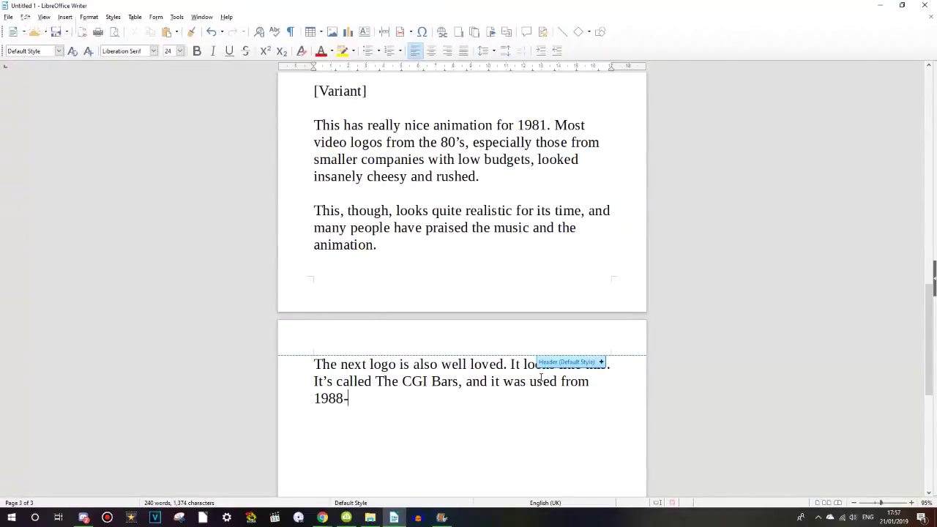
{"action": "type", "text": "1993."}
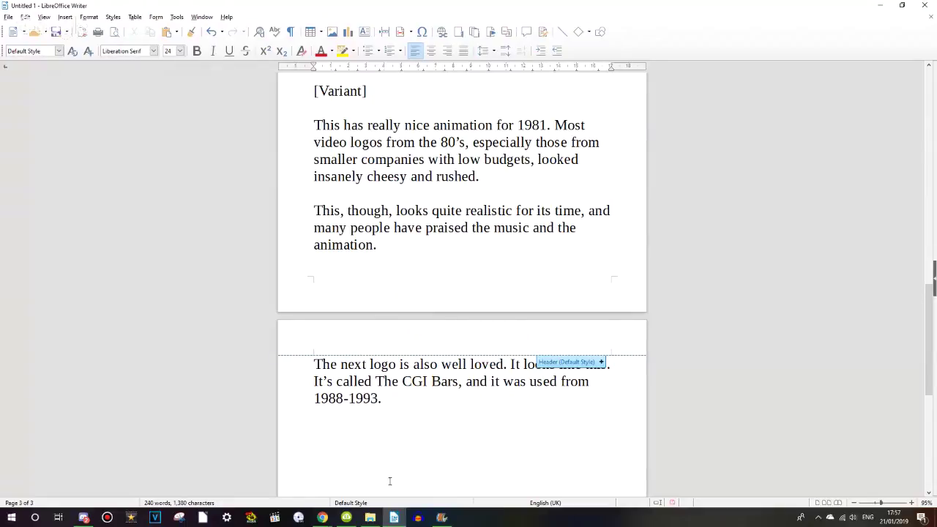
- Check the third logo's dates on the closinglogos.com page in Chrome and add a separate "[1988 logo]" placeholder line in Writer
{"action": "mouse_move", "coordinate": [322, 517]}
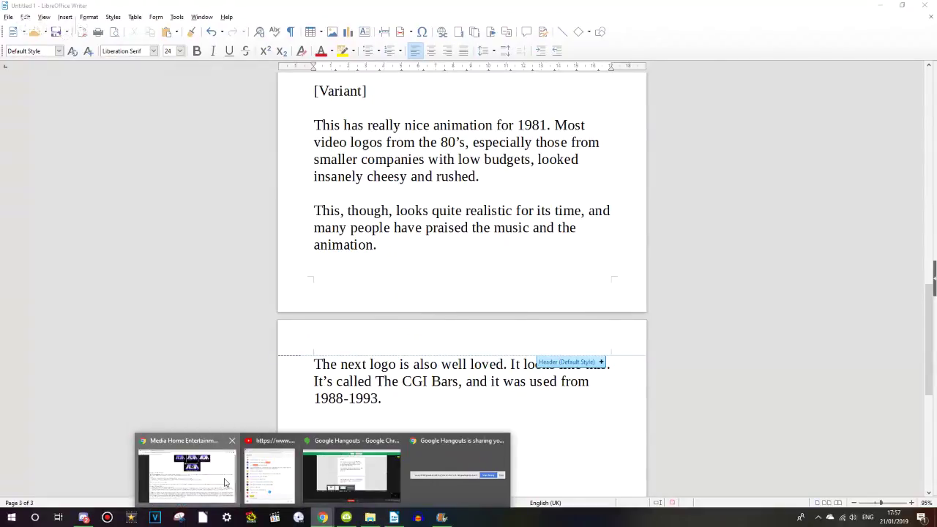
{"action": "left_click", "coordinate": [225, 483]}
{"action": "scroll", "coordinate": [836, 261], "scroll_direction": "up", "scroll_amount": 2}
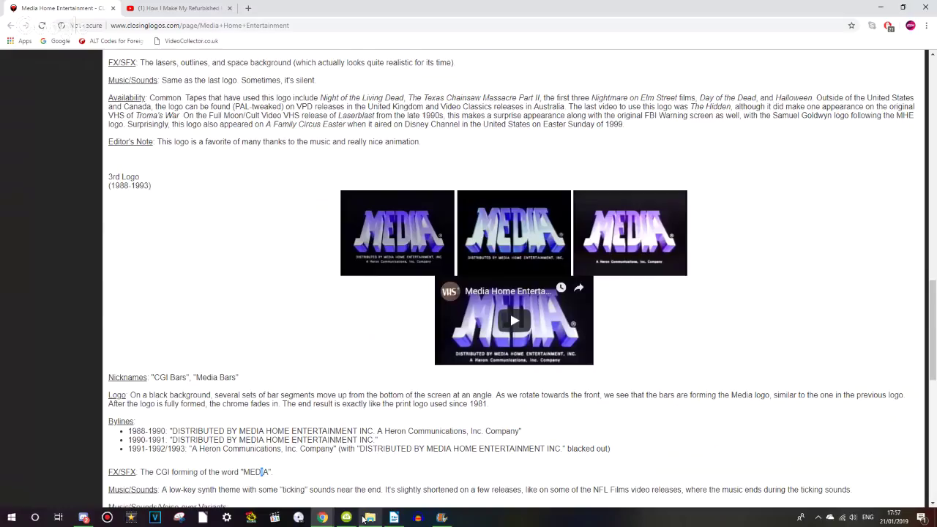
{"action": "key", "text": "alt+Tab"}
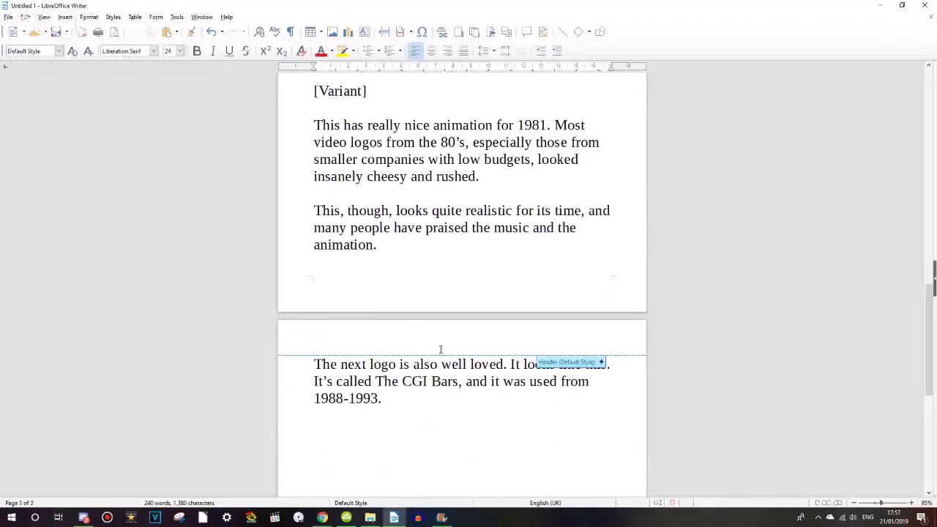
{"action": "type", "text": "[1988 logo]"}
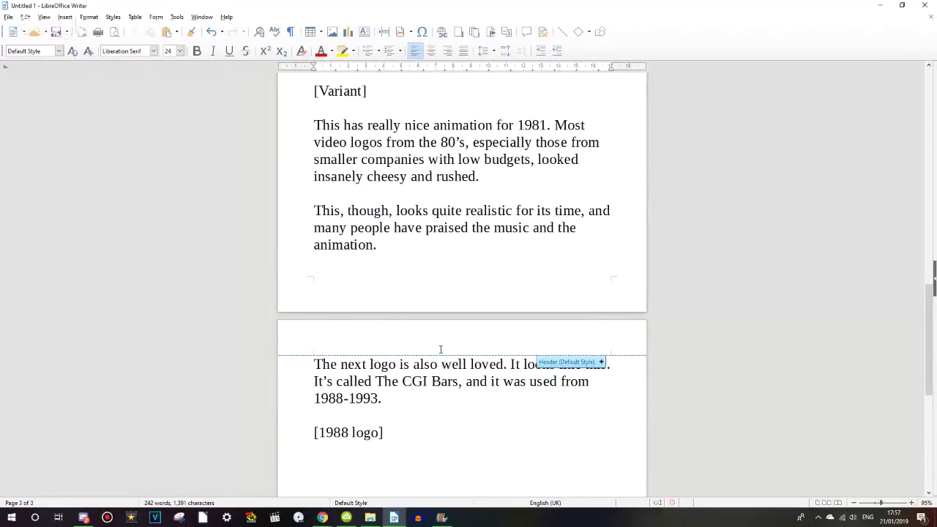
- Start a paragraph below the placeholder with "I like this logo, because of the different music. It would just seem a bit"
{"action": "type", "text": "I like this logo,"}
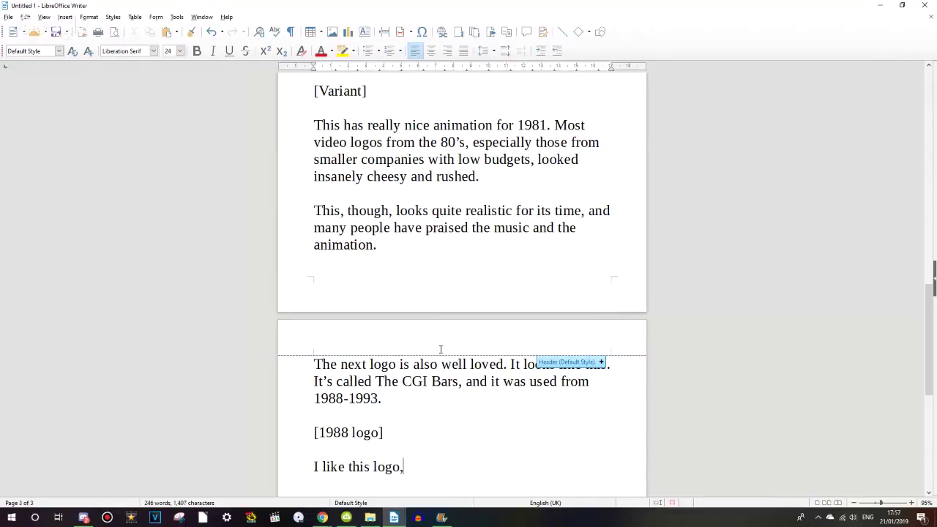
{"action": "type", "text": " because of the di"}
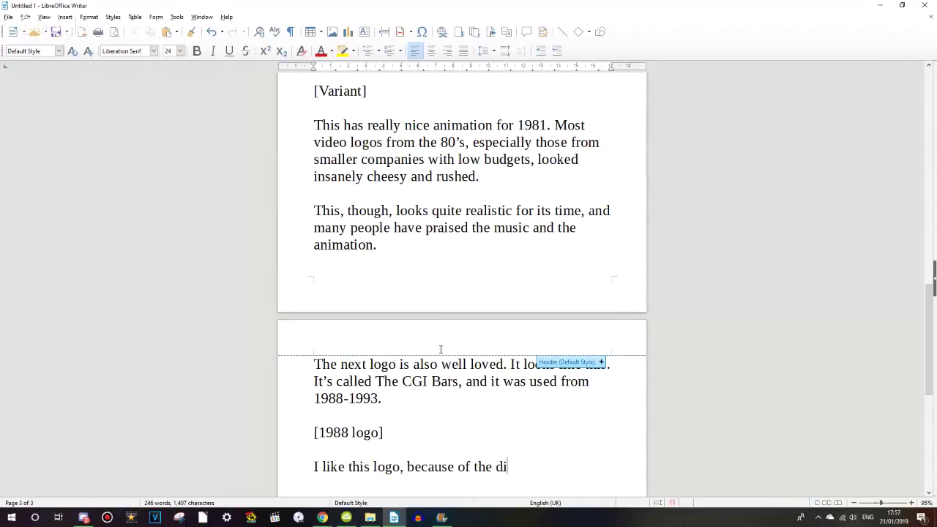
{"action": "key", "text": "BackSpace"}
{"action": "key", "text": "BackSpace"}
{"action": "type", "text": "different mus"}
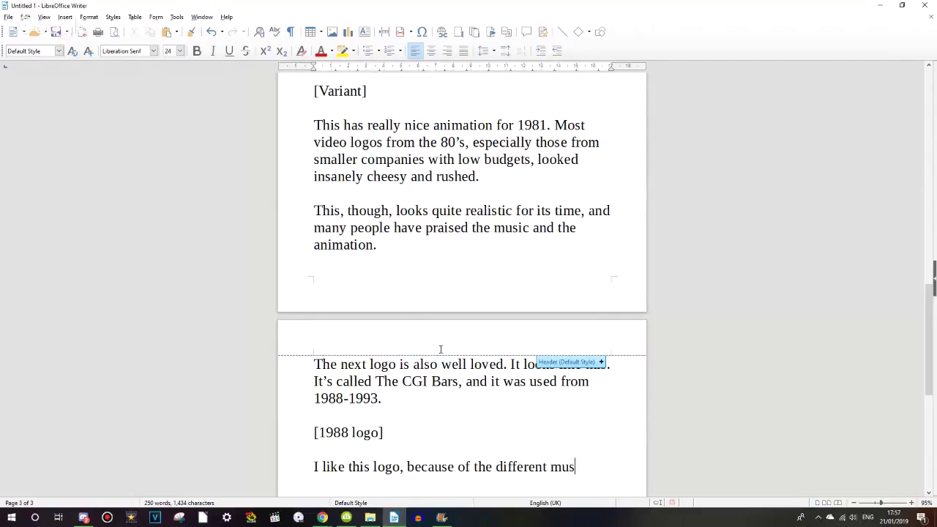
{"action": "type", "text": "ic. It woiu"}
{"action": "key", "text": "BackSpace"}
{"action": "key", "text": "BackSpace"}
{"action": "type", "text": "uld just seem a bit "}
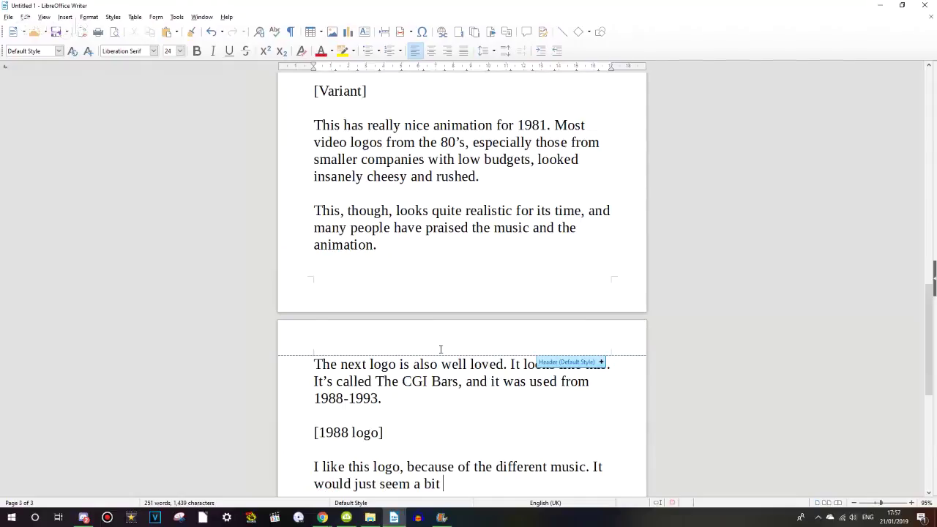
- Continue the sentence with the word "repetitive", correcting its misspelling using the spelling suggestion
{"action": "type", "text": "repititive"}
{"action": "right_click", "coordinate": [496, 483]}
{"action": "right_click", "coordinate": [479, 484]}
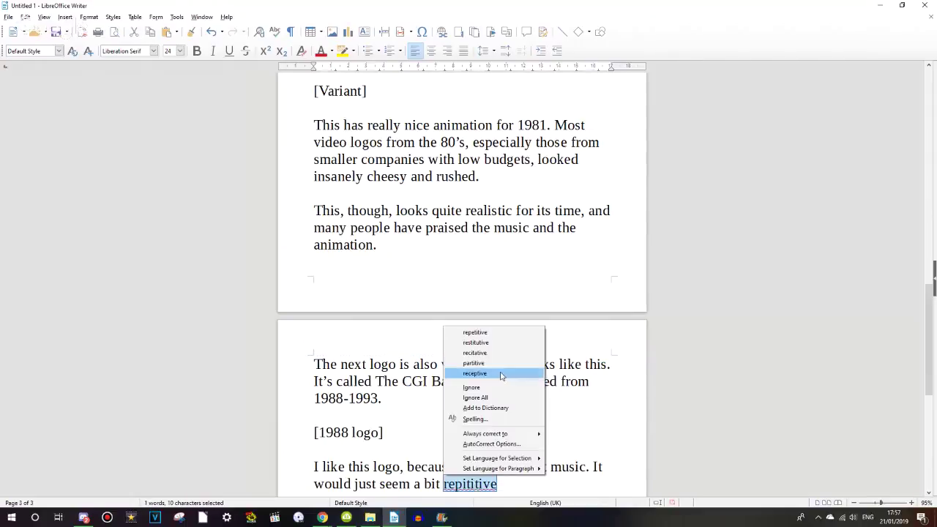
{"action": "left_click", "coordinate": [505, 332]}
{"action": "left_click", "coordinate": [545, 503]}
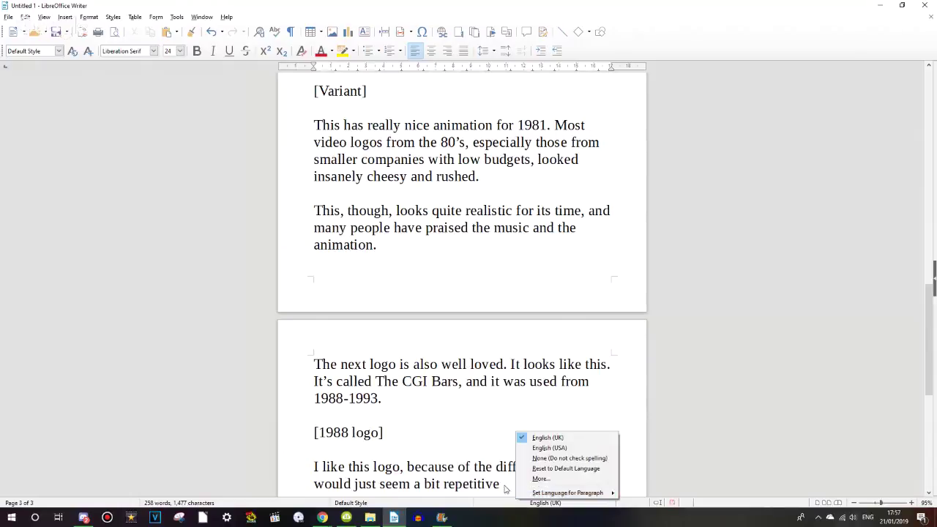
{"action": "left_click", "coordinate": [511, 484]}
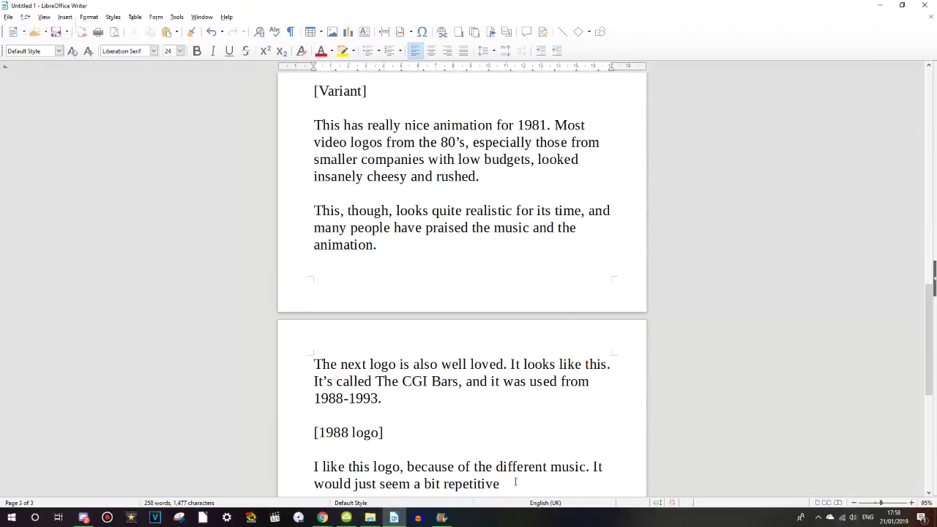
- Change "seem" to "seemed" and continue the sentence after "repetitive" with "if they kept the same music"
{"action": "left_click", "coordinate": [411, 483]}
{"action": "type", "text": "ed"}
{"action": "left_click", "coordinate": [553, 480]}
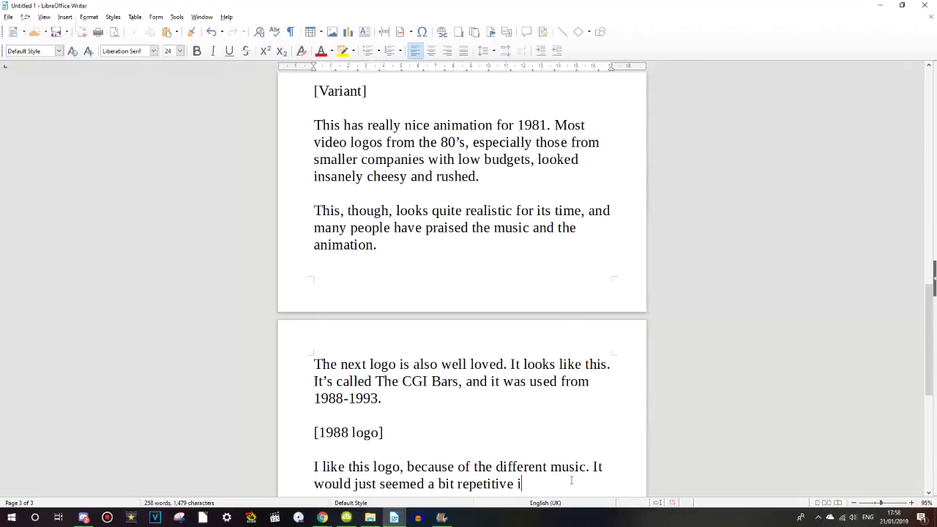
{"action": "type", "text": "they kepty"}
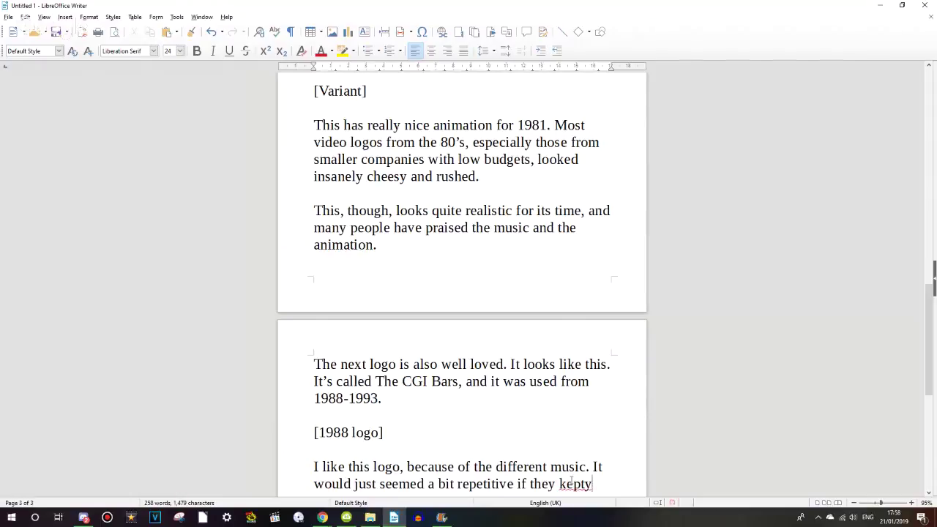
{"action": "key", "text": "BackSpace"}
{"action": "key", "text": "BackSpace"}
{"action": "type", "text": "t the same musi"}
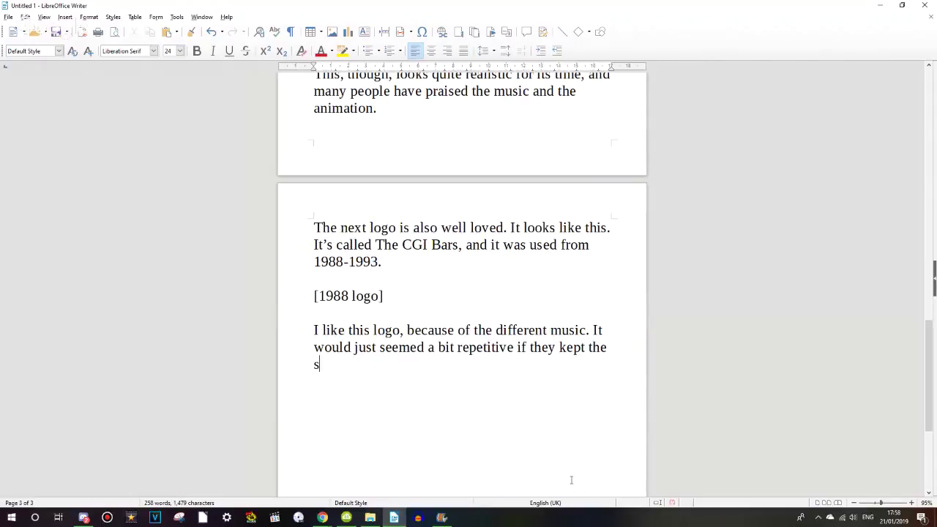
{"action": "type", "text": "c"}
{"action": "key", "text": "BackSpace"}
{"action": "type", "text": "ic"}
- Extend the word "repetitive" to read "repetitively boring"
{"action": "left_click_drag", "start_coordinate": [459, 349], "coordinate": [515, 348]}
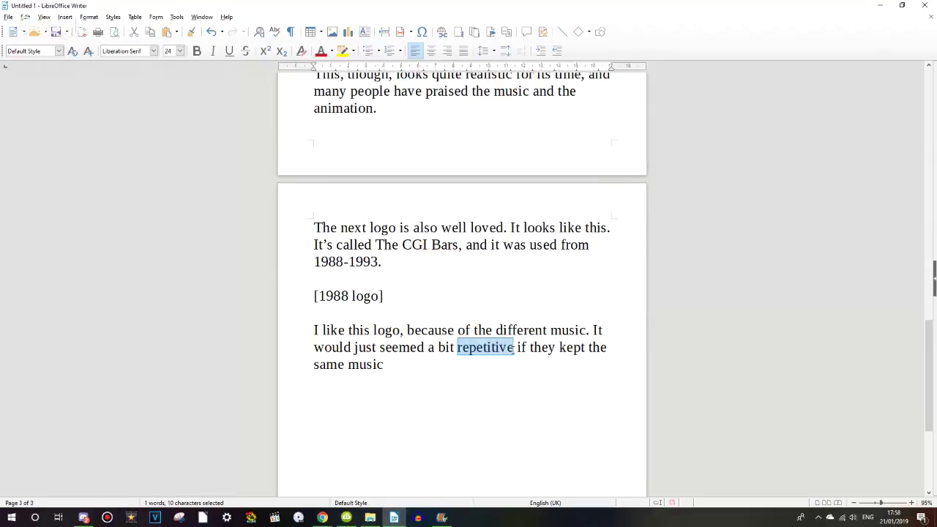
{"action": "left_click", "coordinate": [515, 349]}
{"action": "type", "text": "ly bor"}
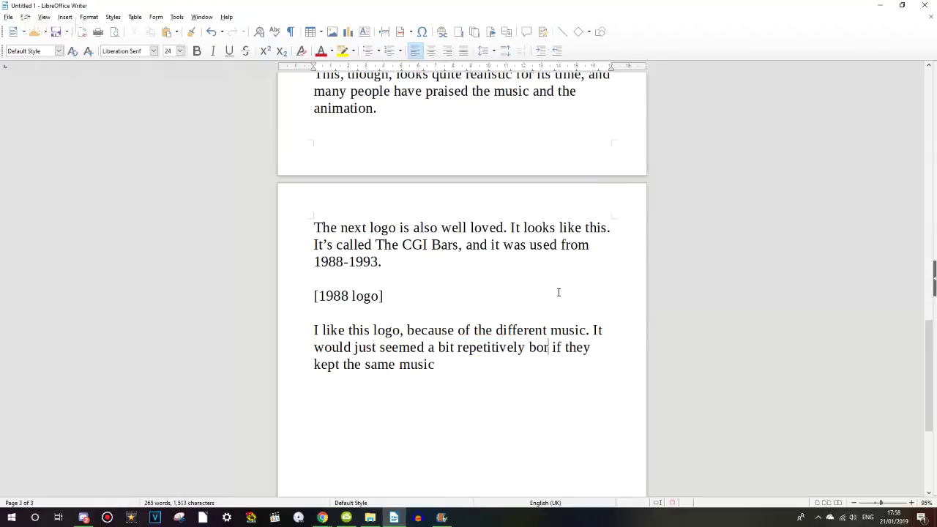
{"action": "type", "text": "ing"}
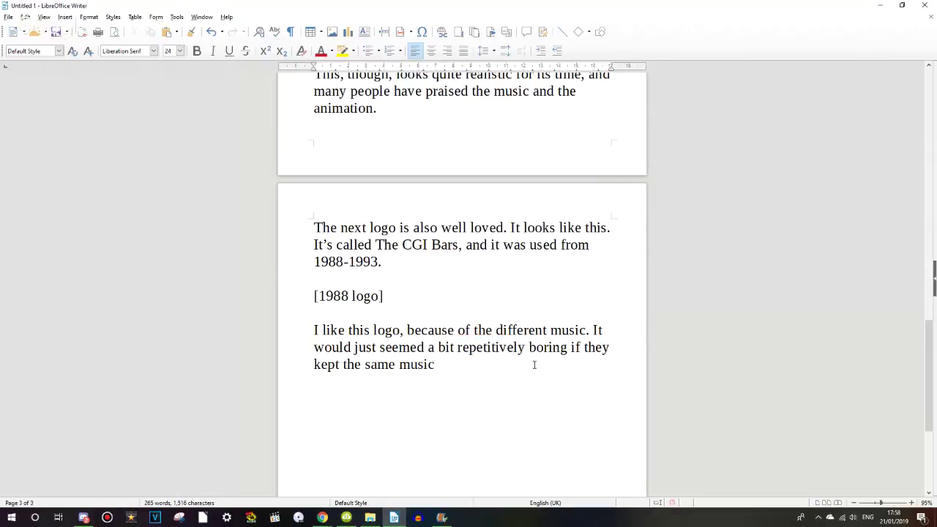
- Finish the sentence after "same music" with "for 15 years."
{"action": "left_click", "coordinate": [534, 364]}
{"action": "type", "text": "for"}
{"action": "key", "text": "BackSpace"}
{"action": "key", "text": "BackSpace"}
{"action": "key", "text": "BackSpace"}
{"action": "type", "text": "for 15 yw"}
{"action": "key", "text": "BackSpace"}
{"action": "type", "text": "ears.  "}
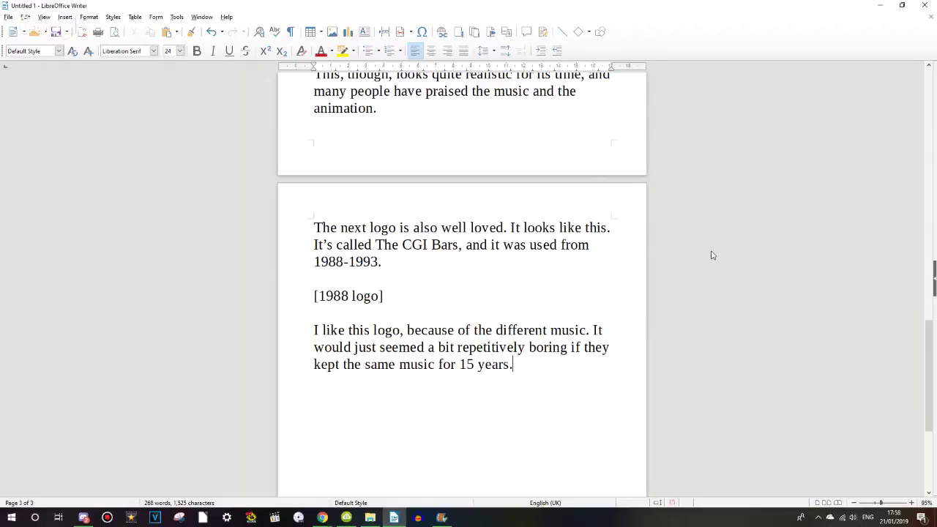
- Begin a new paragraph with "Plus, the CGI is great for 1988"
{"action": "type", "text": "Plus, the CGI is great dor"}
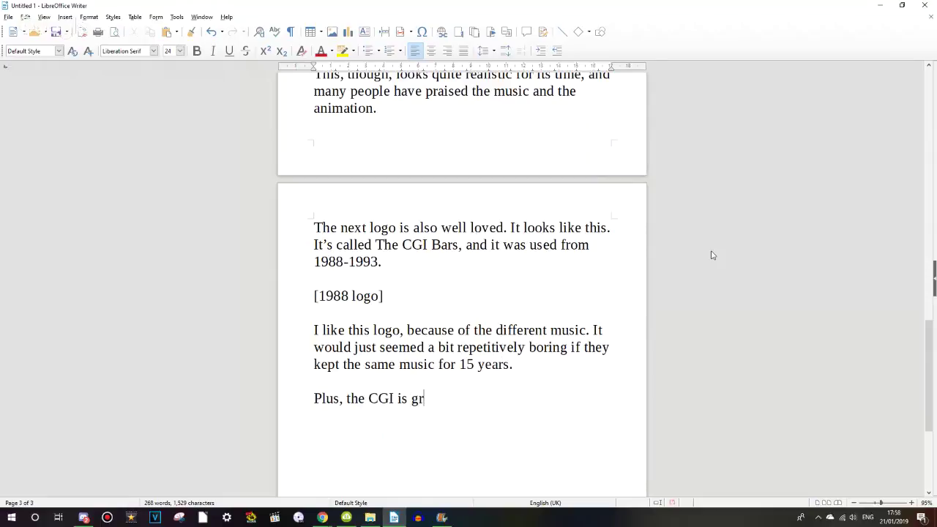
{"action": "key", "text": "BackSpace"}
{"action": "key", "text": "BackSpace"}
{"action": "key", "text": "BackSpace"}
{"action": "type", "text": "for 1988"}
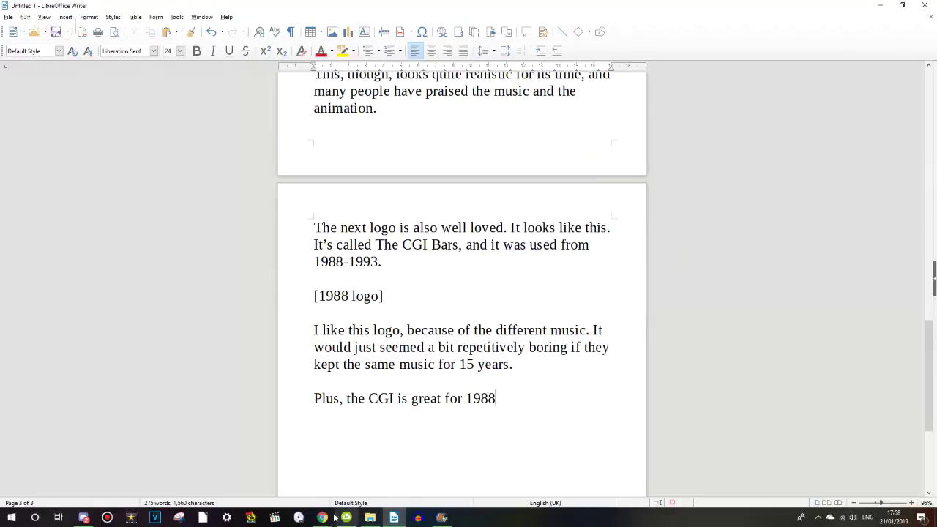
- Review the third logo's wiki entry in Chrome and, back in Writer, finish the sentence with ", and it's a fantastic finish to this video."
{"action": "mouse_move", "coordinate": [322, 518]}
{"action": "left_click", "coordinate": [199, 472]}
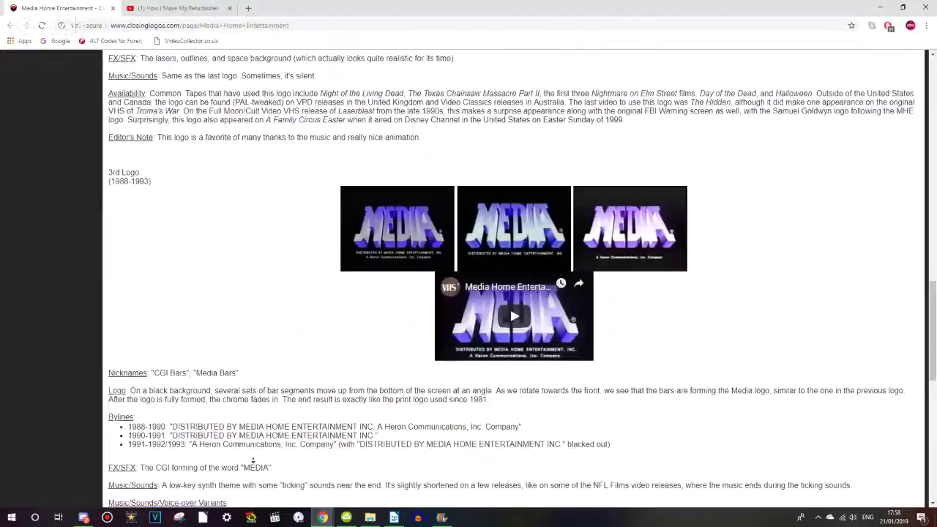
{"action": "scroll", "coordinate": [220, 468], "scroll_direction": "down", "scroll_amount": 1}
{"action": "scroll", "coordinate": [249, 461], "scroll_direction": "down", "scroll_amount": 1}
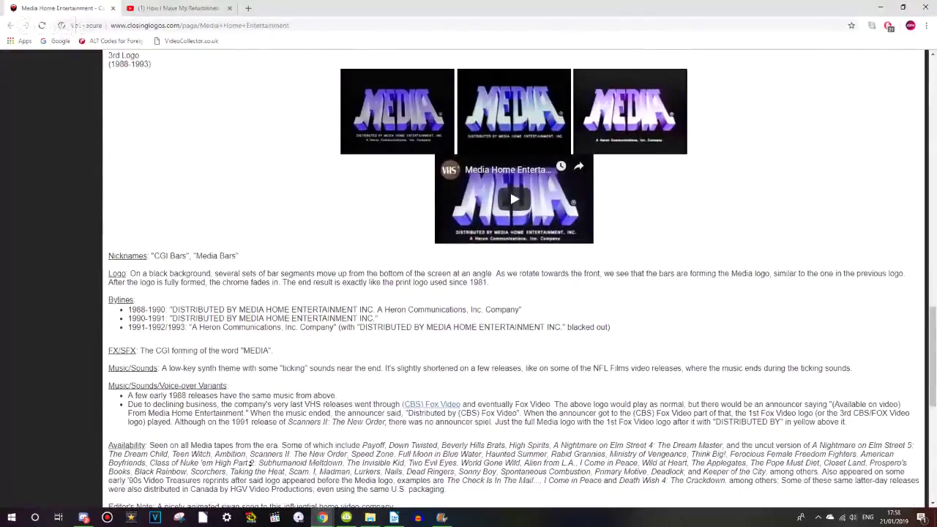
{"action": "scroll", "coordinate": [251, 463], "scroll_direction": "down", "scroll_amount": 1}
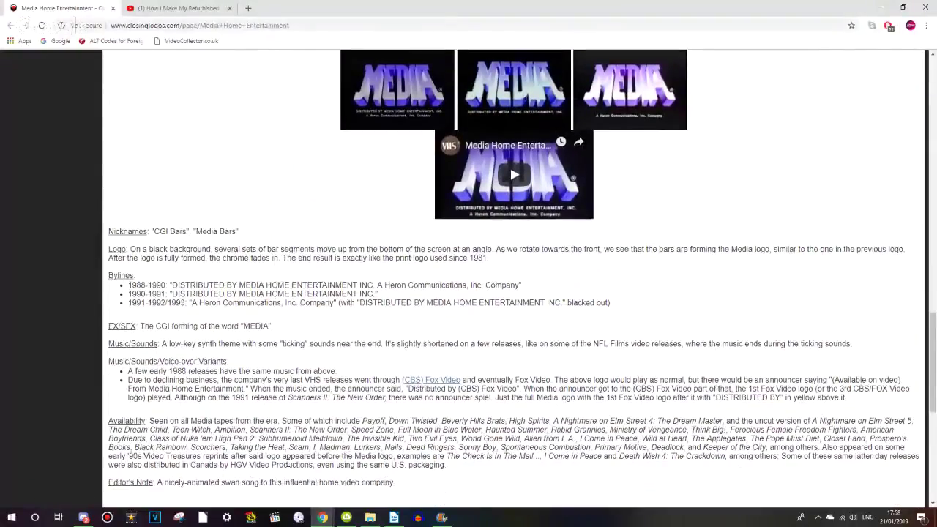
{"action": "left_click", "coordinate": [393, 518]}
{"action": "type", "text": ", andf i"}
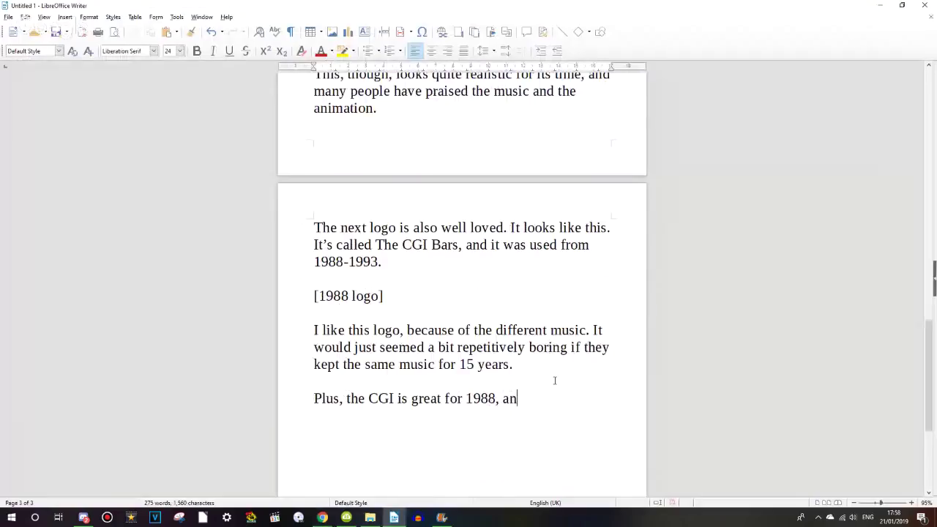
{"action": "key", "text": "BackSpace"}
{"action": "key", "text": "BackSpace"}
{"action": "key", "text": "BackSpace"}
{"action": "type", "text": "it's a "}
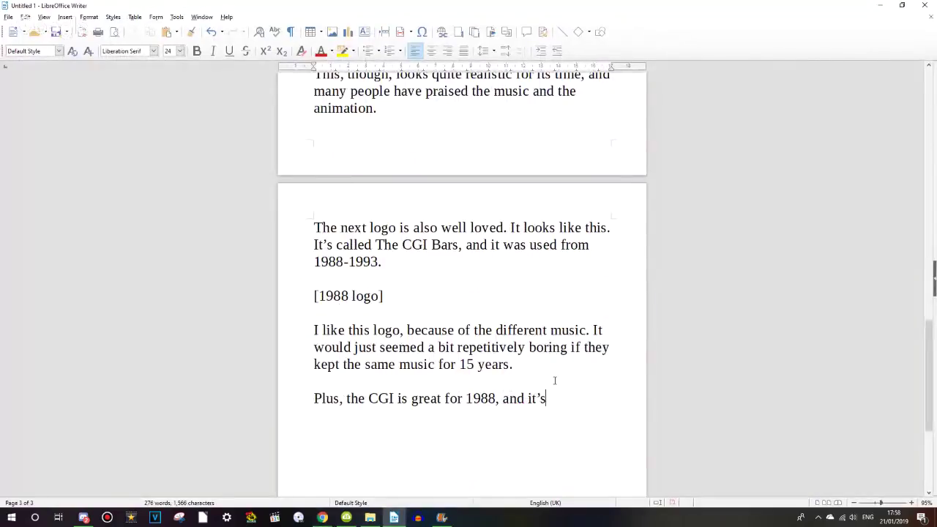
{"action": "type", "text": "fantast"}
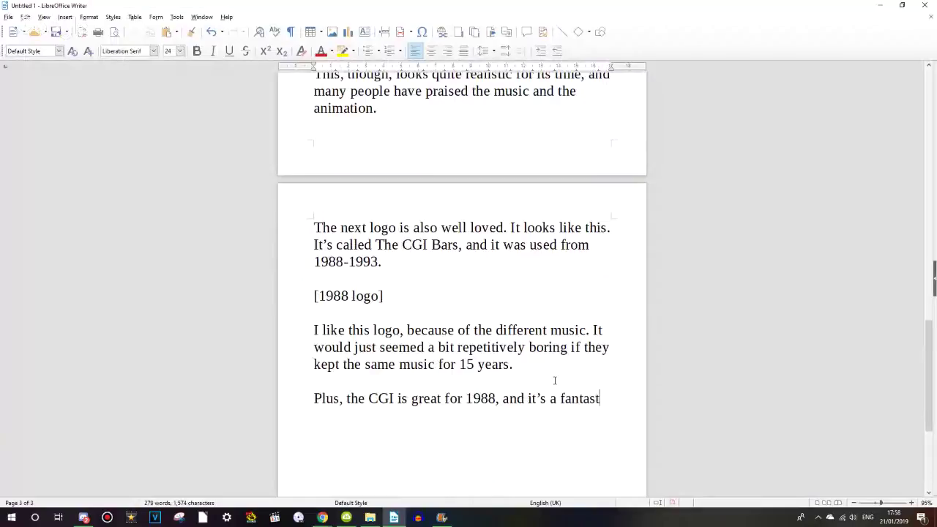
{"action": "type", "text": "ic finish to this "}
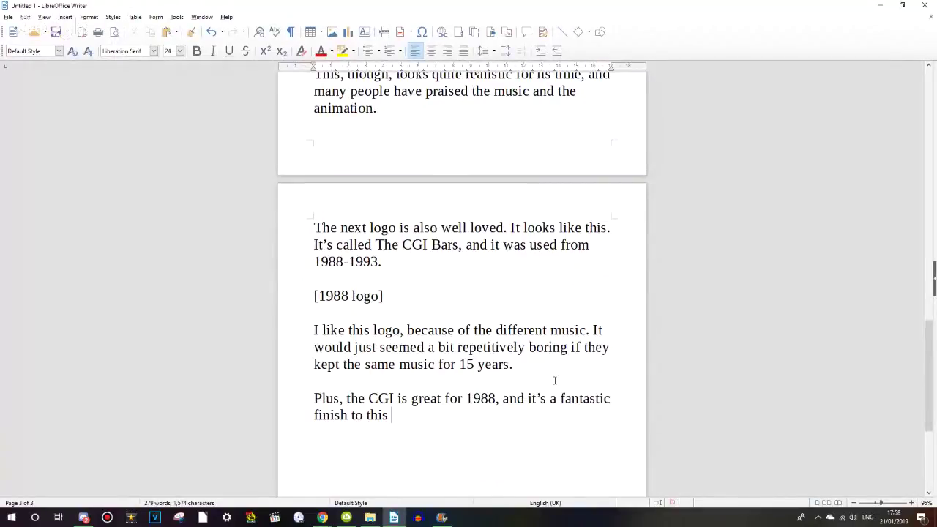
{"action": "type", "text": "video."}
- Start a new paragraph with "I really wish Media had more logos to be honest."
{"action": "key", "text": "Return"}
{"action": "type", "text": "I really wish Media had"}
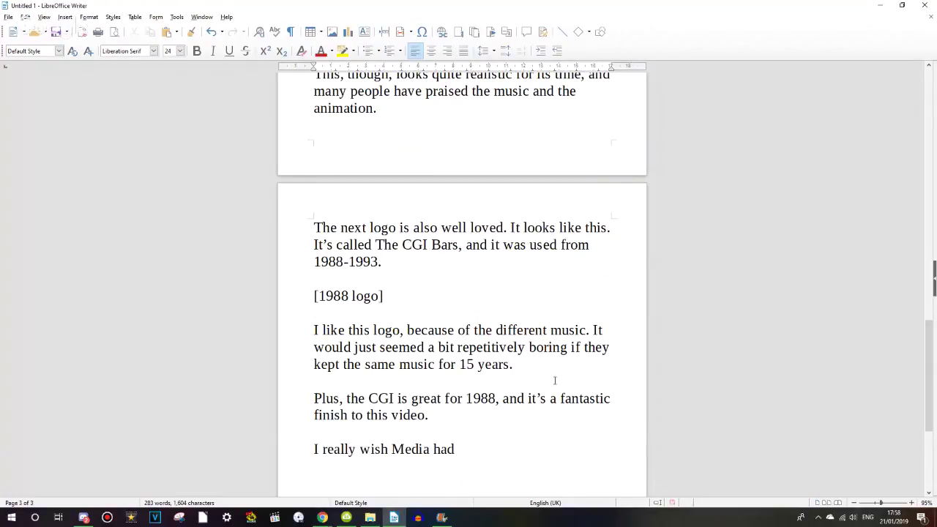
{"action": "type", "text": " more logos to be honea"}
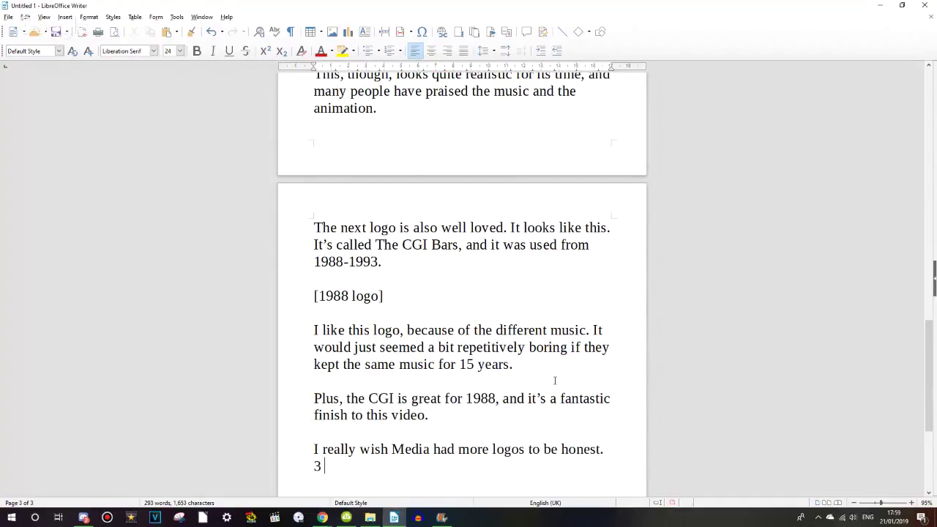
- Add the sentence "3 doesn't really seem a lot to me, considering they were around for 15 years."
{"action": "type", "text": "doesn't really "}
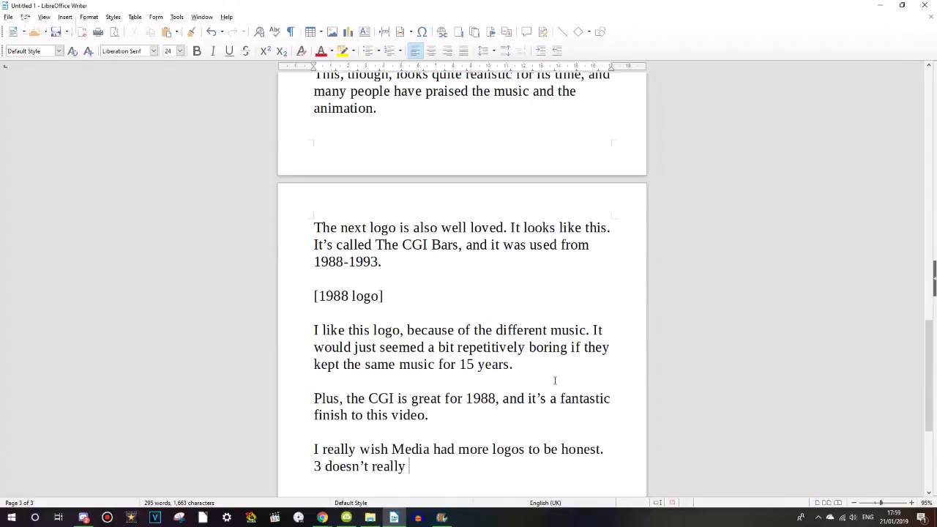
{"action": "type", "text": "seem a lot to me, considering they"}
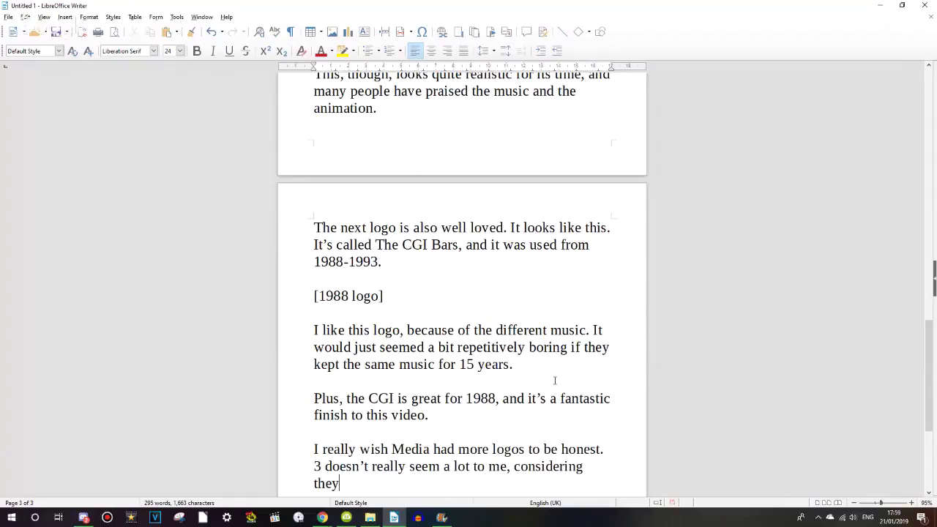
{"action": "type", "text": " wernre around for 15 yae"}
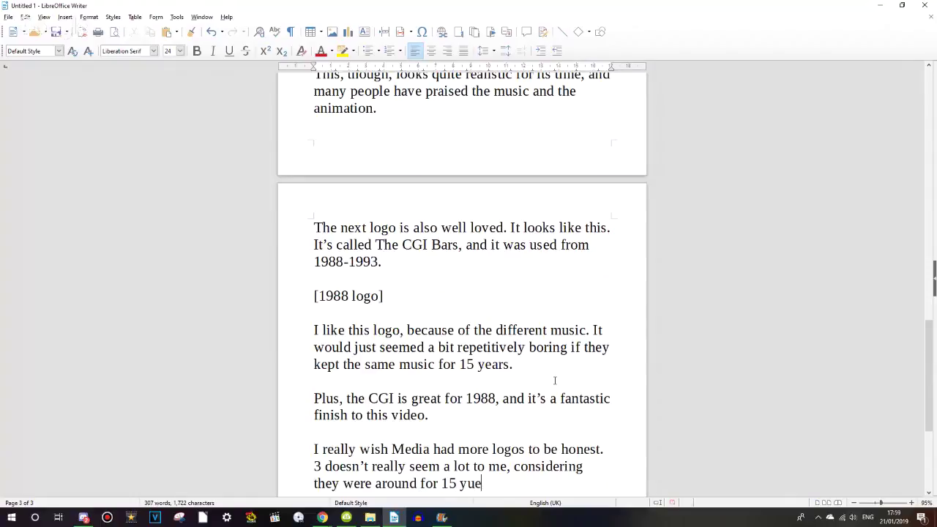
{"action": "key", "text": "BackSpace"}
{"action": "key", "text": "BackSpace"}
{"action": "type", "text": "ears."}
- Start another paragraph with the word "Guild", leaving a blank line above it
{"action": "key", "text": "Return"}
{"action": "key", "text": "Return"}
{"action": "type", "text": "Guild"}
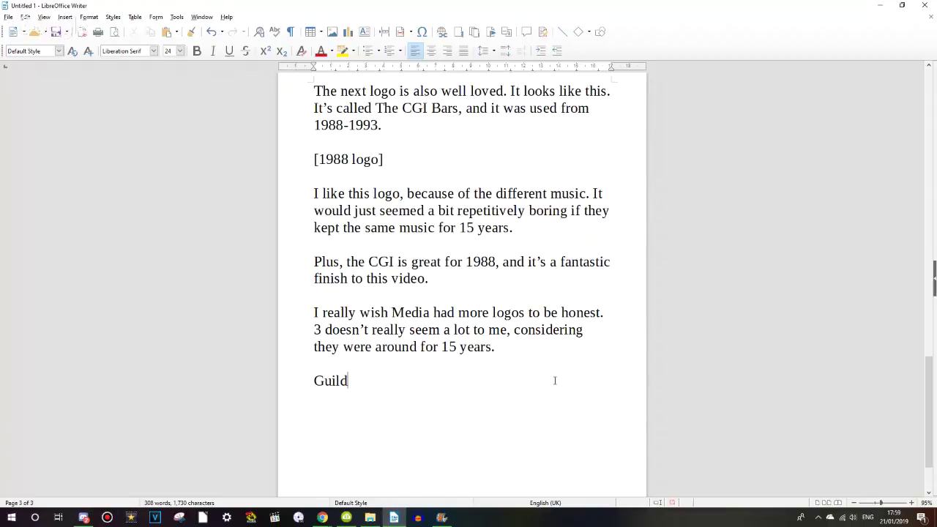
- Continue the last line with "Home Video was around for 17 years" and check the Media Home Entertainment wiki page in Chrome
{"action": "type", "text": " Home Video was around f"}
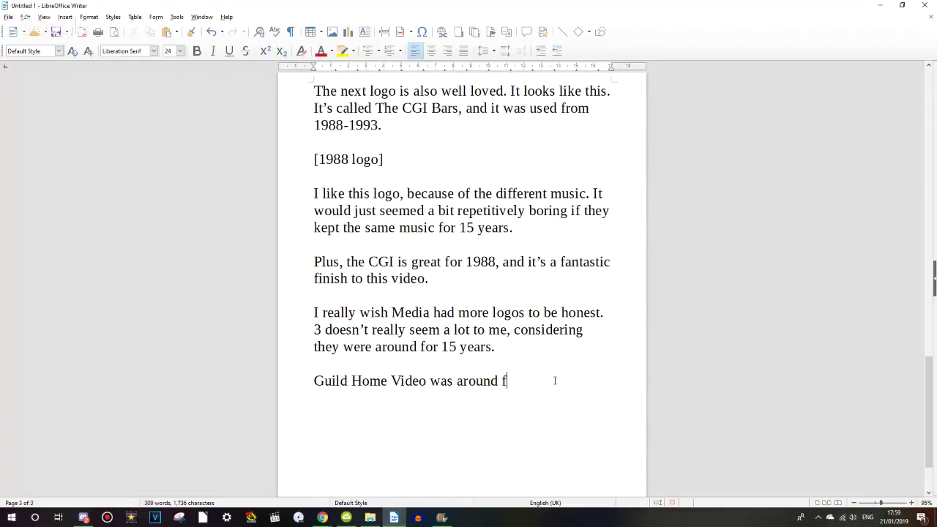
{"action": "type", "text": "or 17 years"}
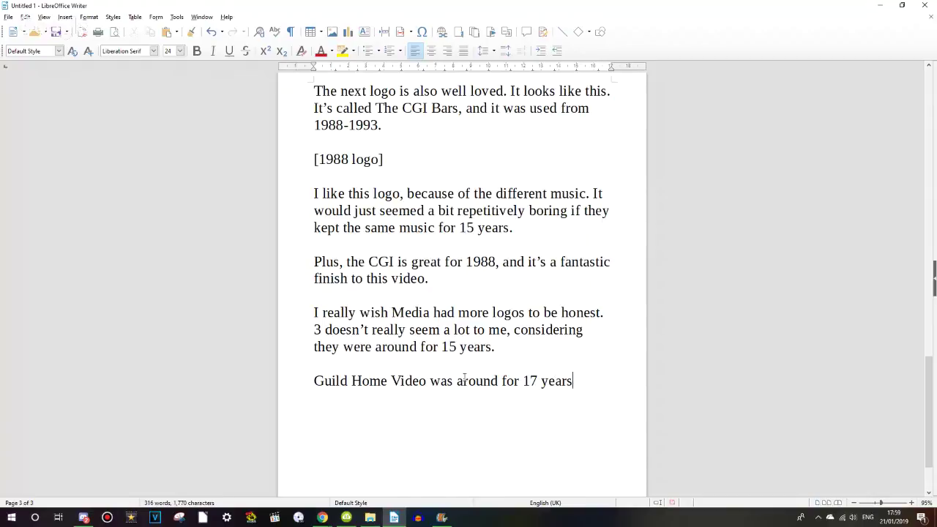
{"action": "mouse_move", "coordinate": [322, 518]}
{"action": "left_click", "coordinate": [185, 468]}
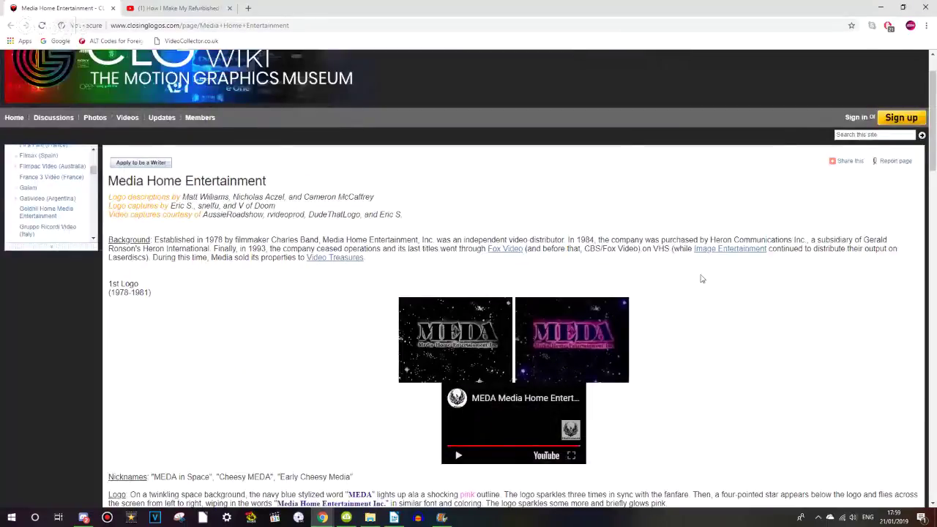
{"action": "left_click", "coordinate": [393, 517]}
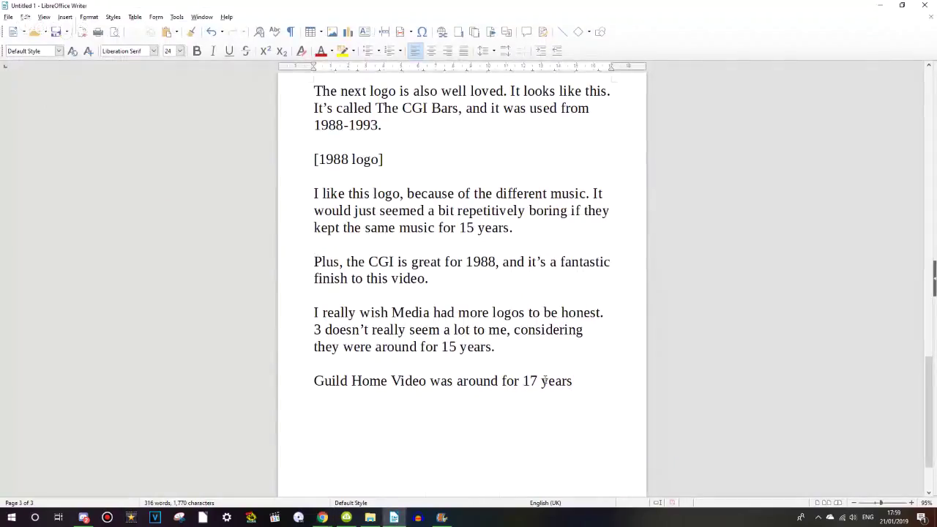
- Change the number of years in the Guild Home Video sentence to 19
{"action": "left_click", "coordinate": [535, 381]}
{"action": "key", "text": "BackSpace"}
{"action": "type", "text": "9"}
- Search the CLG Wiki in Chrome for "guild home video" and look through the Guild Home Video (UK) page's list of logos
{"action": "mouse_move", "coordinate": [322, 517]}
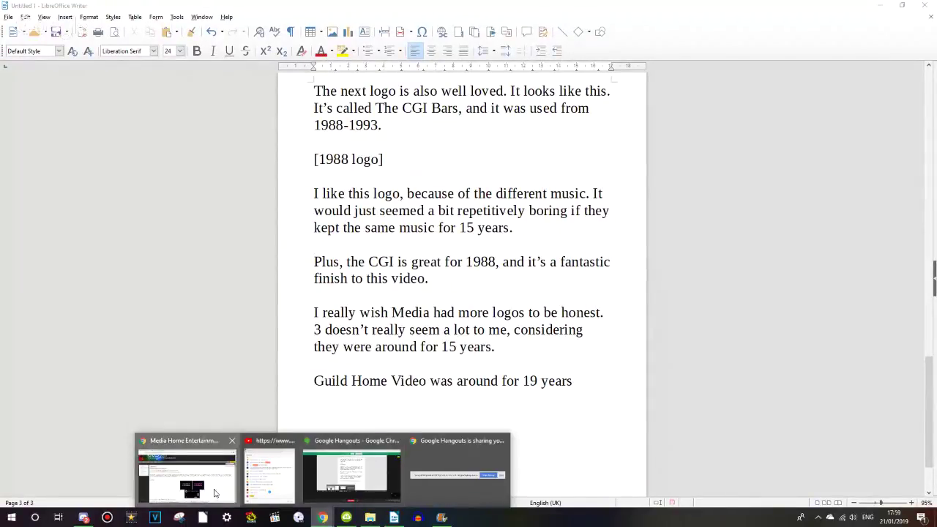
{"action": "left_click", "coordinate": [185, 476]}
{"action": "left_click", "coordinate": [836, 135]}
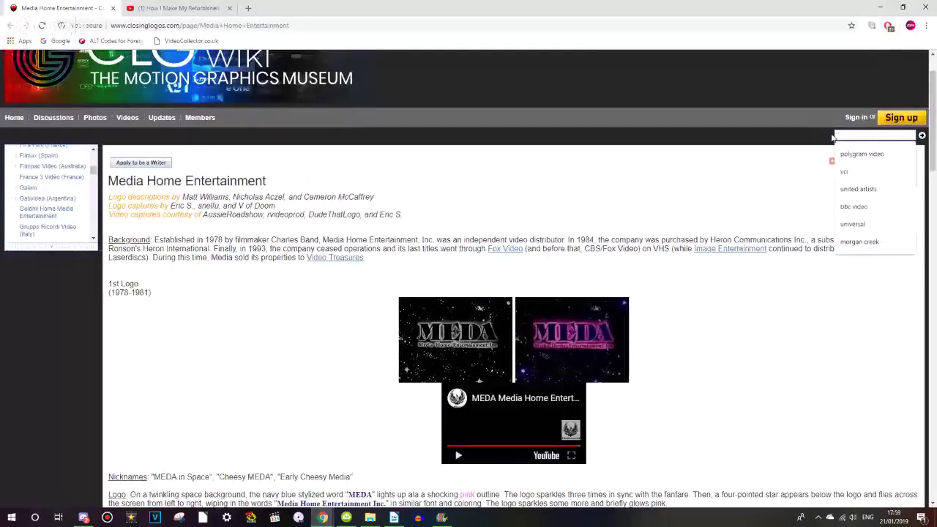
{"action": "type", "text": "guild home video"}
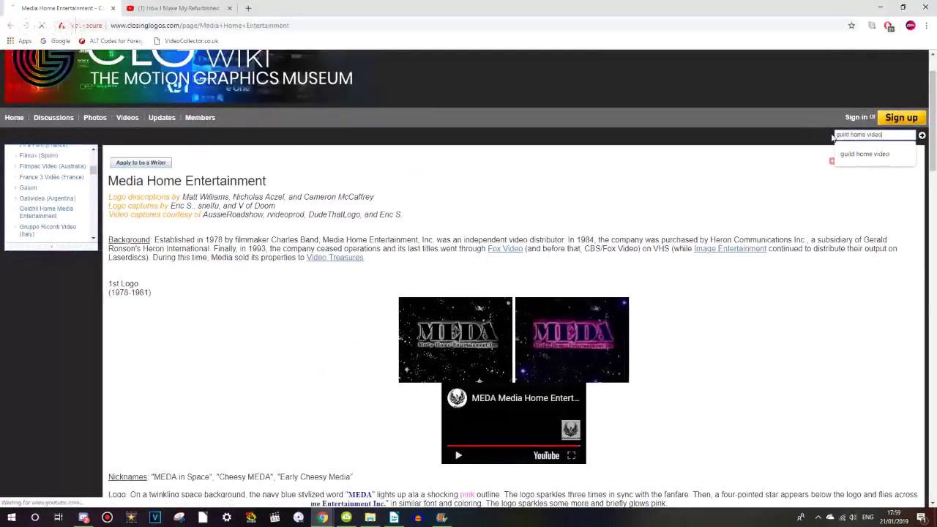
{"action": "key", "text": "Return"}
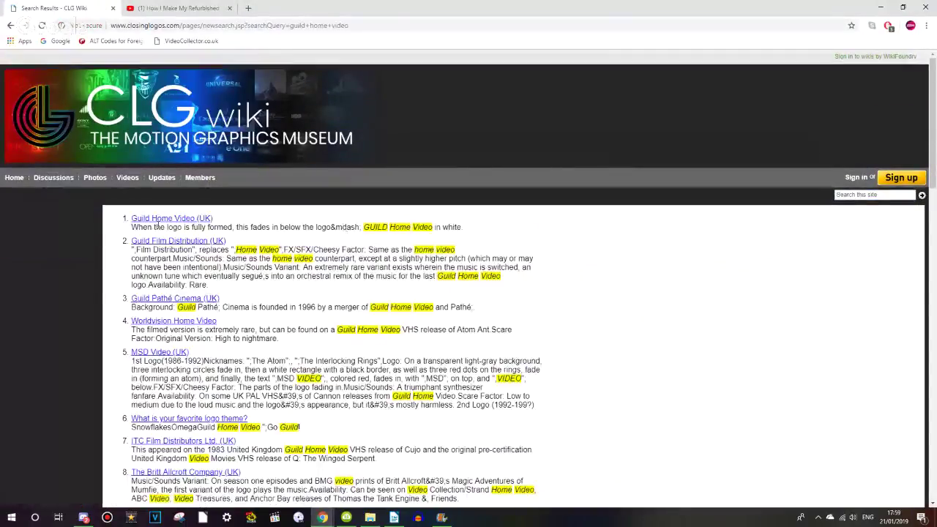
{"action": "left_click", "coordinate": [172, 218]}
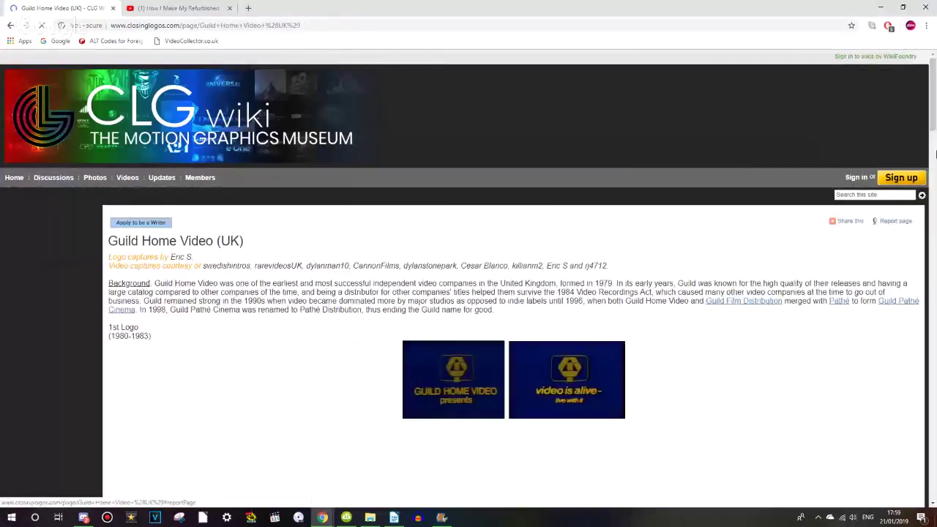
{"action": "scroll", "coordinate": [778, 266], "scroll_direction": "down", "scroll_amount": 15}
{"action": "scroll", "coordinate": [915, 330], "scroll_direction": "down", "scroll_amount": 15}
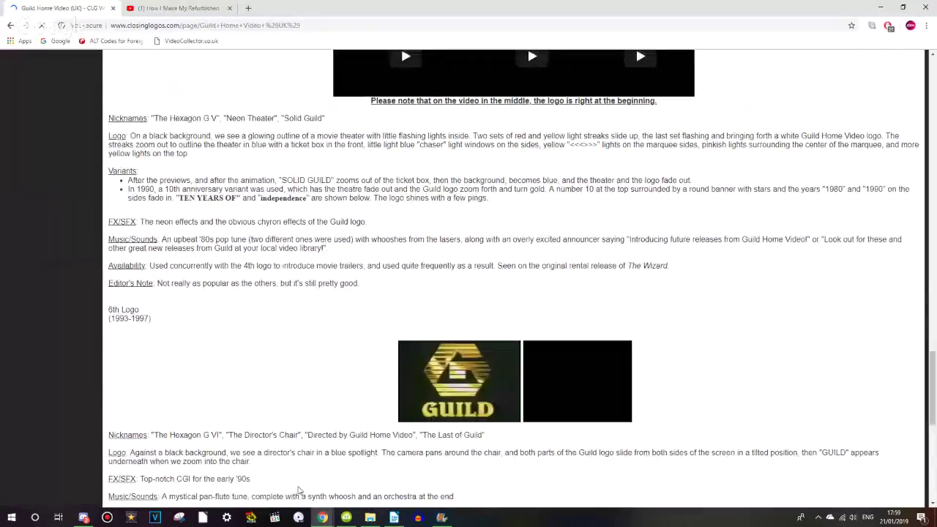
- Switch back to LibreOffice Writer and finish the Guild sentence with ", and they had 6 logos in total."
{"action": "left_click", "coordinate": [394, 518]}
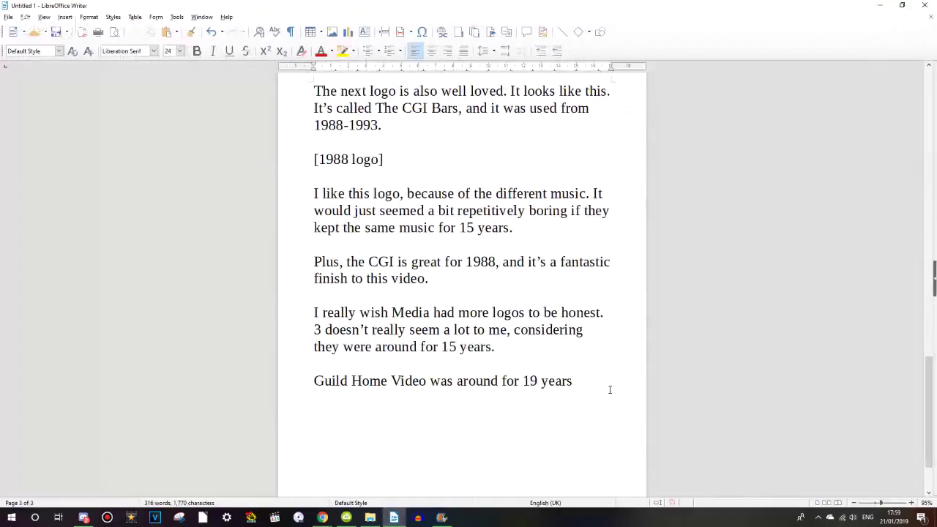
{"action": "type", "text": "and they ha"}
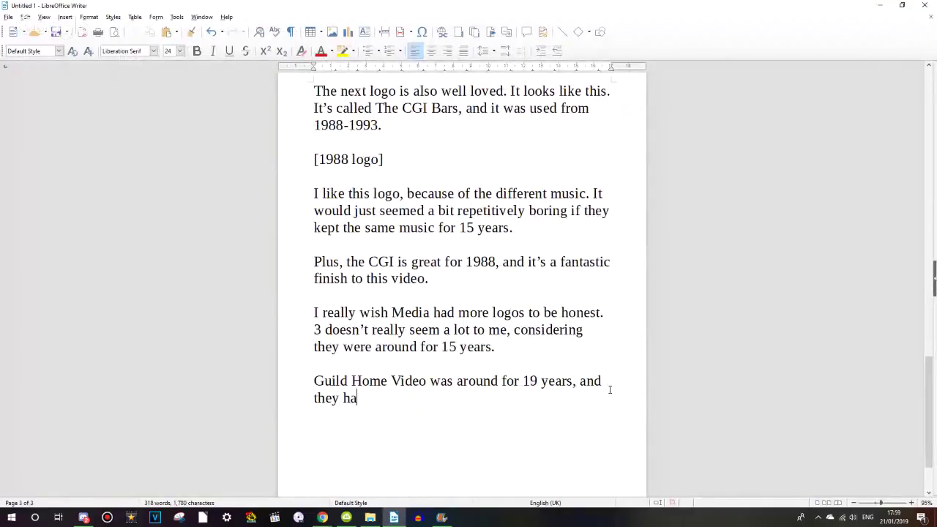
{"action": "type", "text": "d 6 logos in "}
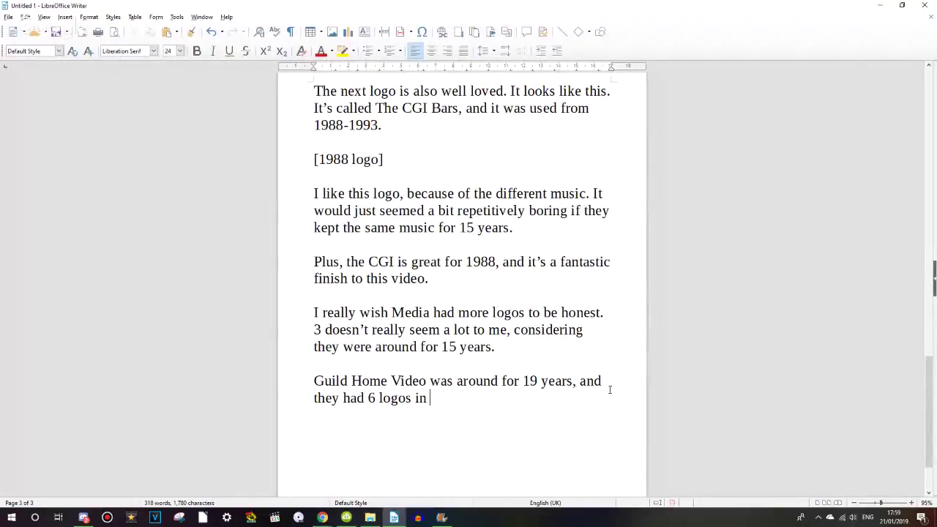
{"action": "type", "text": "totoRea"}
- Write a new paragraph reading "Regardless, although not fully influential, I do like Media."
{"action": "key", "text": "BackSpace"}
{"action": "type", "text": "gardle"}
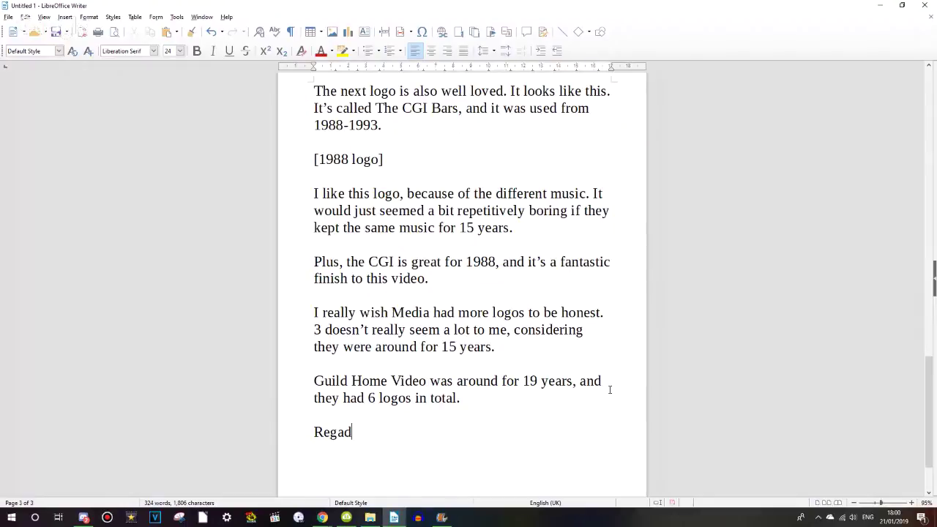
{"action": "key", "text": "BackSpace"}
{"action": "key", "text": "BackSpace"}
{"action": "type", "text": "rdless, although not fuk"}
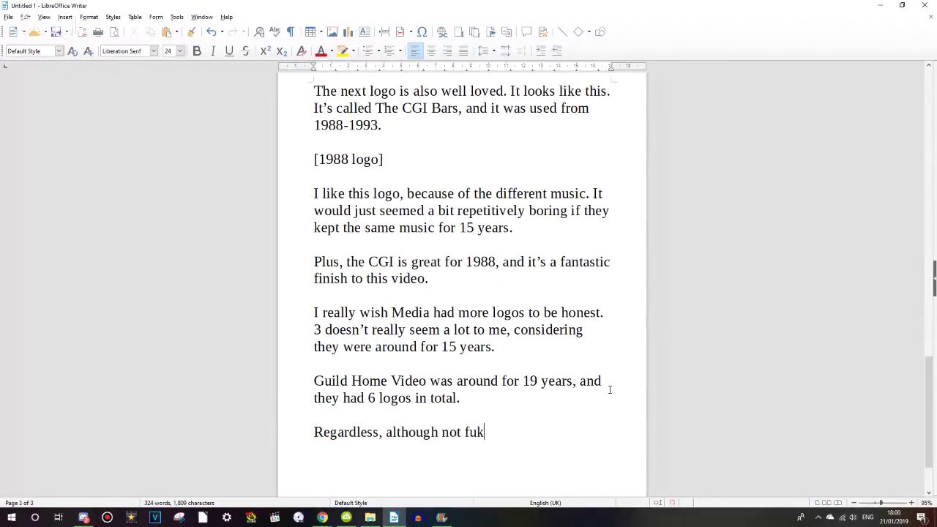
{"action": "key", "text": "BackSpace"}
{"action": "type", "text": "lly influential, I"}
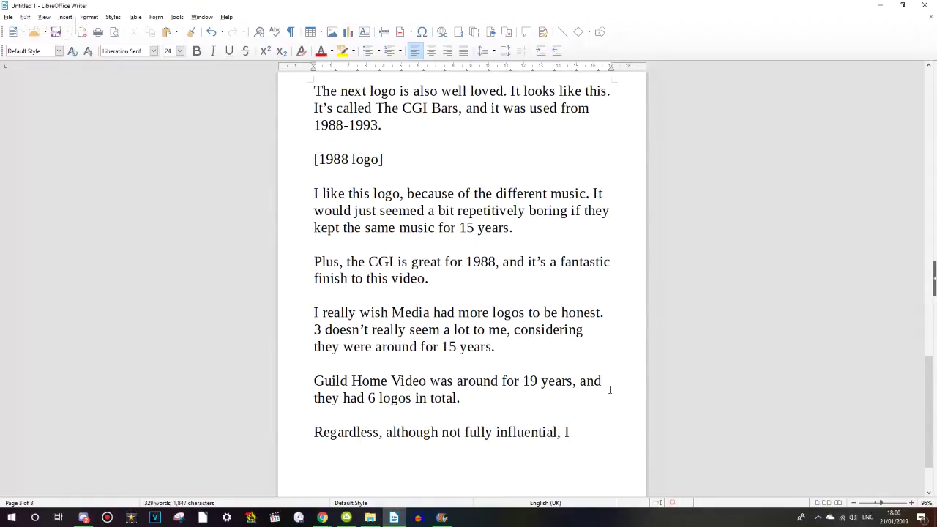
{"action": "type", "text": " do like Media."}
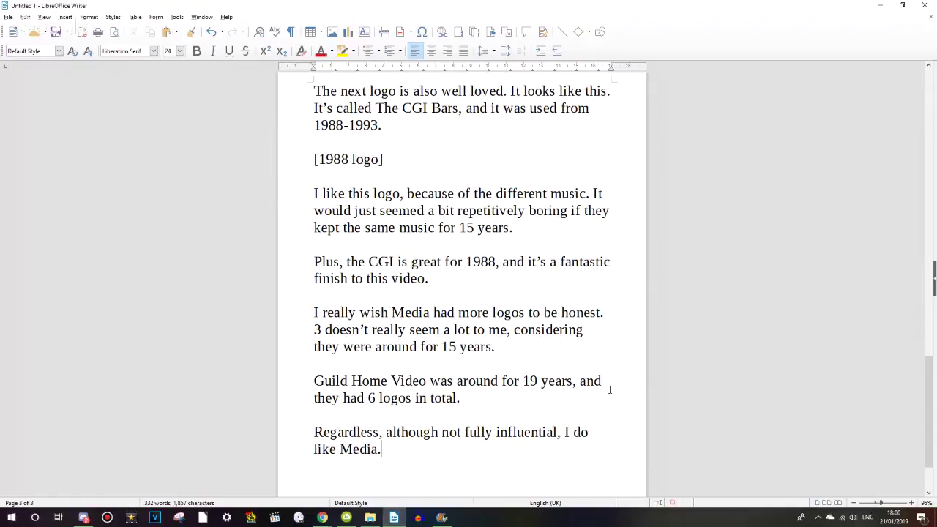
- Add the closing paragraph "Thank you very much for watching. I hope you enjoyed, and I will see you all later. Goodbye! :D"
{"action": "type", "text": "Thank you very much for we"}
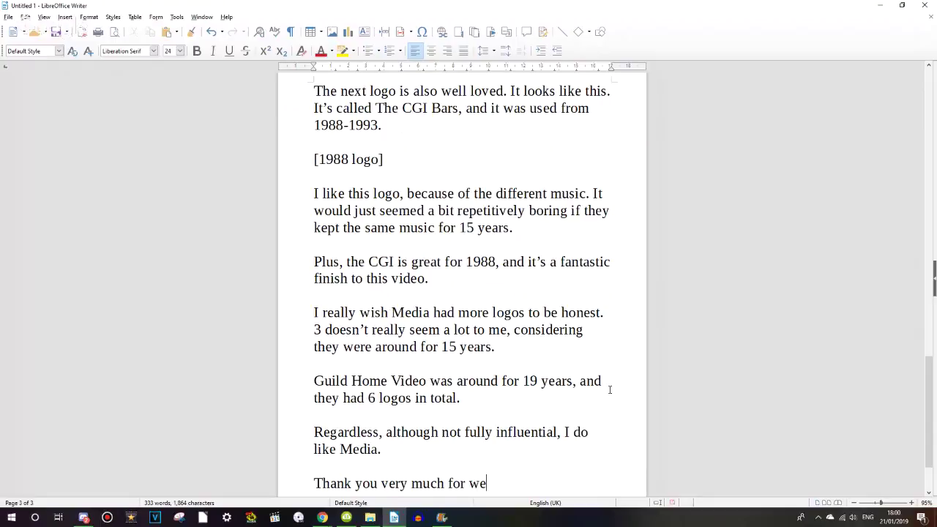
{"action": "key", "text": "BackSpace"}
{"action": "type", "text": "atchibng"}
{"action": "key", "text": "BackSpace"}
{"action": "key", "text": "BackSpace"}
{"action": "key", "text": "BackSpace"}
{"action": "key", "text": "BackSpace"}
{"action": "type", "text": "ing. I ho"}
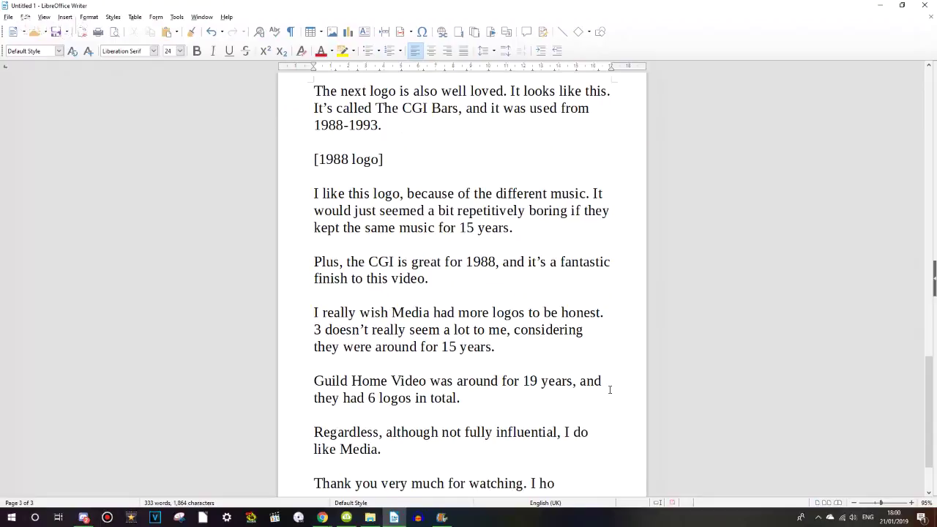
{"action": "type", "text": "pe you enjoyed,"}
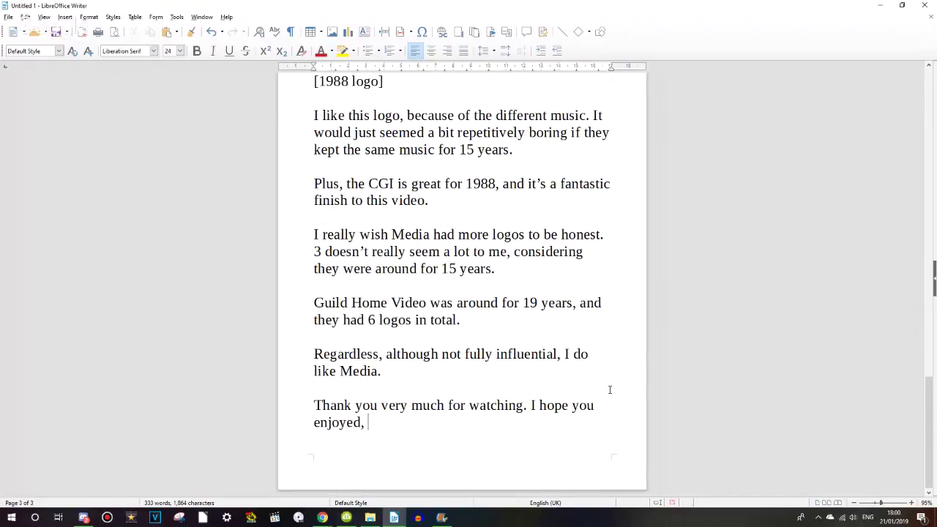
{"action": "type", "text": "will see you all later. Goodbye"}
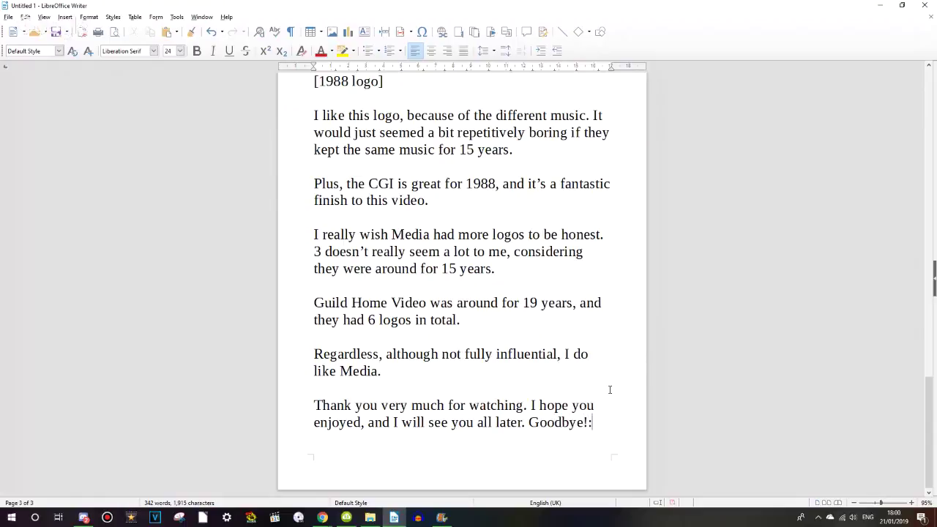
{"action": "type", "text": "! :D"}
- Switch to the Google Hangouts broadcast window in Chrome
{"action": "left_click", "coordinate": [321, 517]}
{"action": "left_click", "coordinate": [351, 469]}
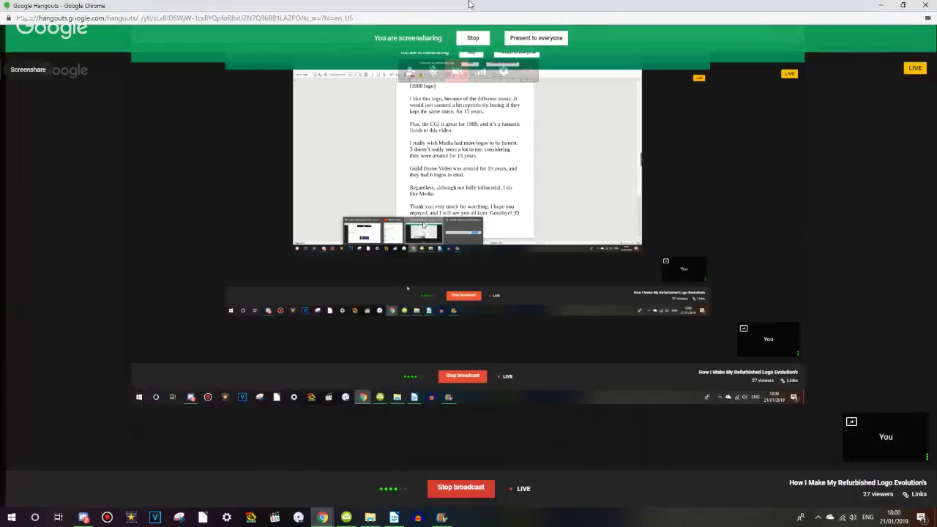
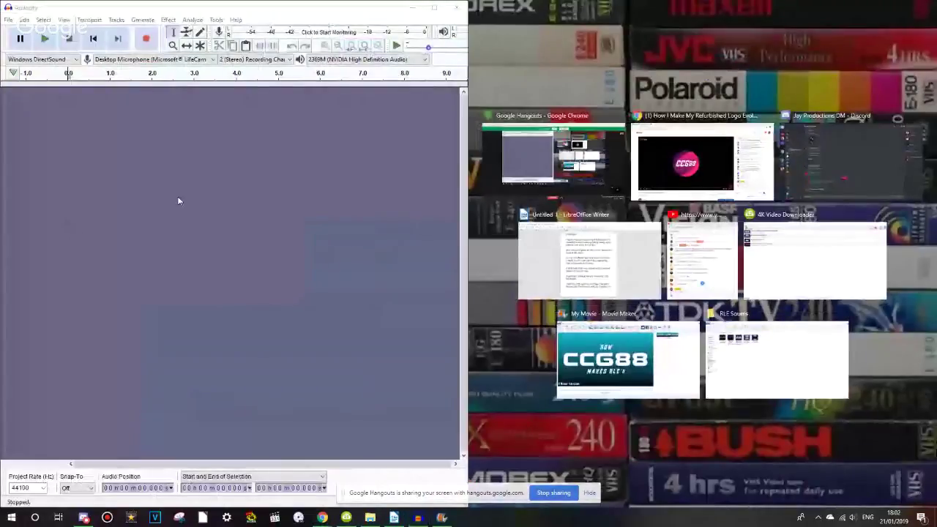
- Place the LibreOffice Writer script side by side with Audacity and hide the screen-sharing notice
{"action": "left_click", "coordinate": [621, 276]}
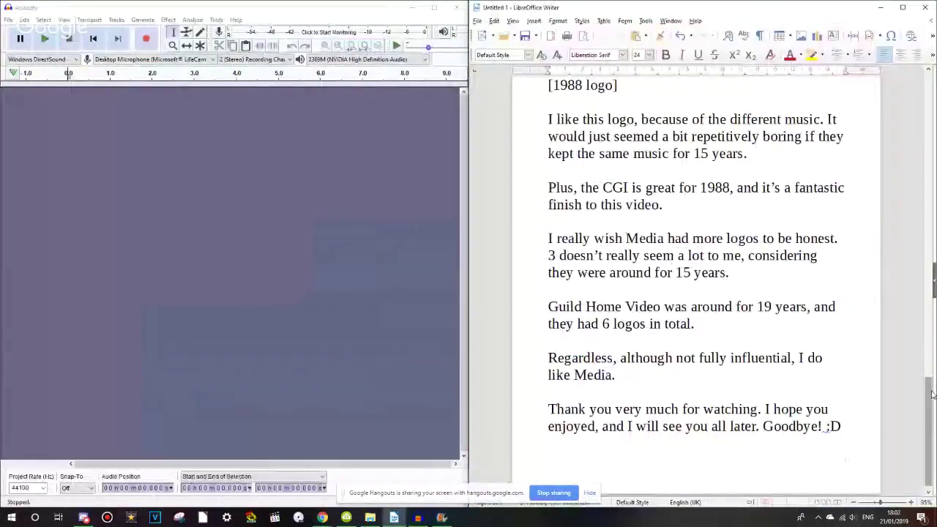
{"action": "scroll", "coordinate": [588, 491], "scroll_direction": "up", "scroll_amount": 5}
{"action": "left_click", "coordinate": [589, 491]}
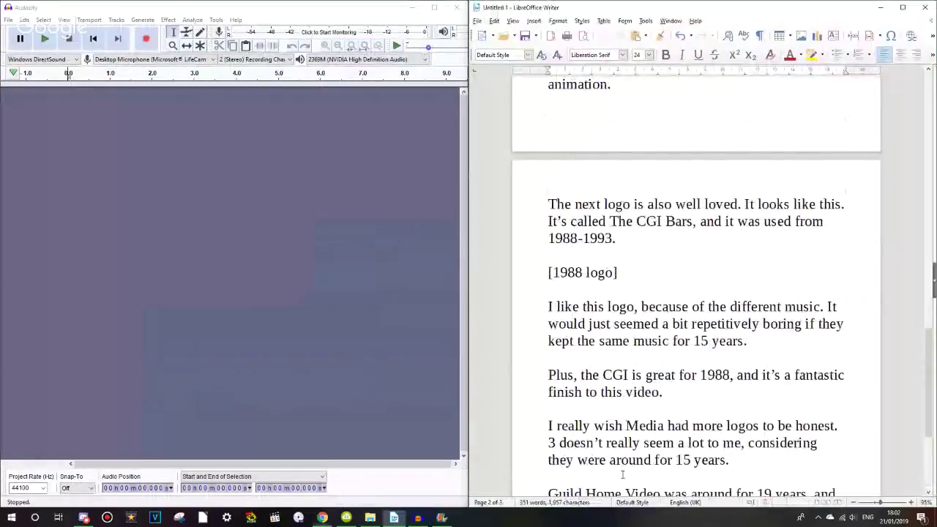
- Zoom the script out to 45% and go back to its first page
{"action": "left_click", "coordinate": [854, 503]}
{"action": "left_click", "coordinate": [854, 503]}
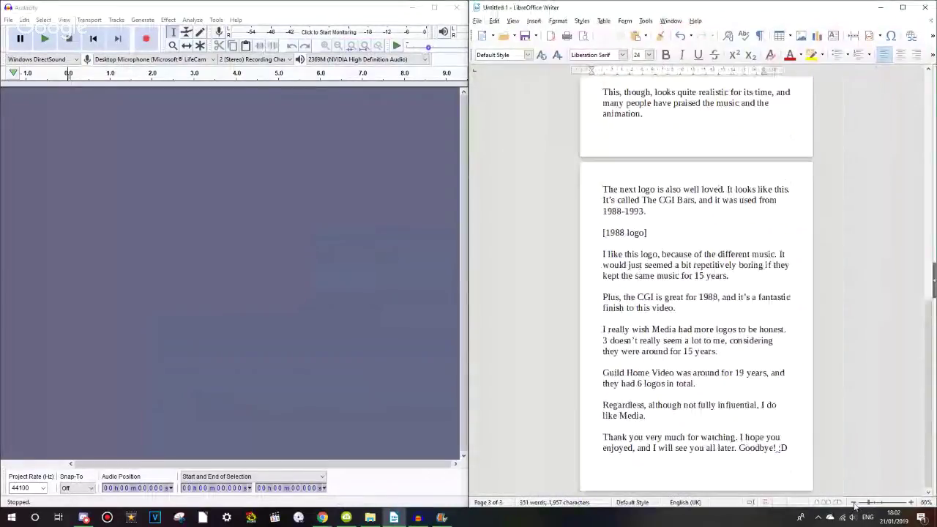
{"action": "left_click", "coordinate": [853, 503]}
{"action": "left_click", "coordinate": [854, 503]}
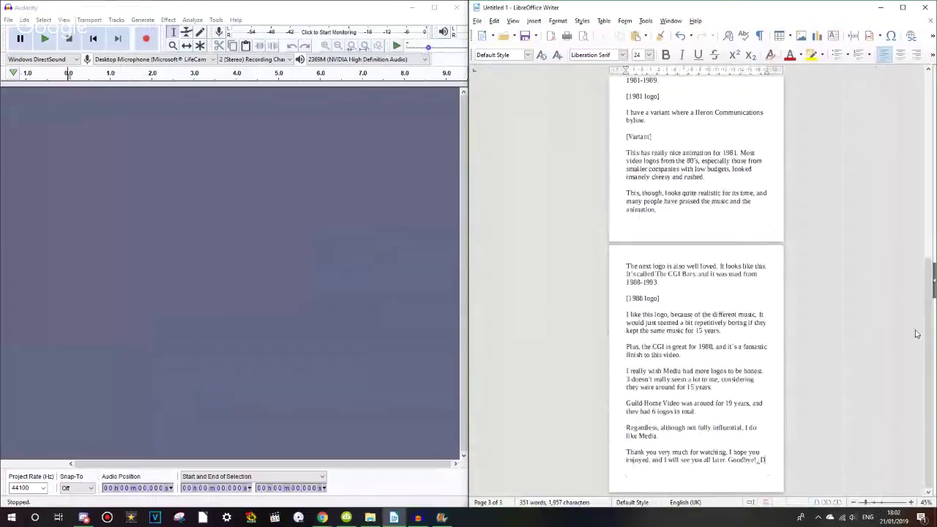
{"action": "left_click_drag", "start_coordinate": [928, 324], "coordinate": [932, 133]}
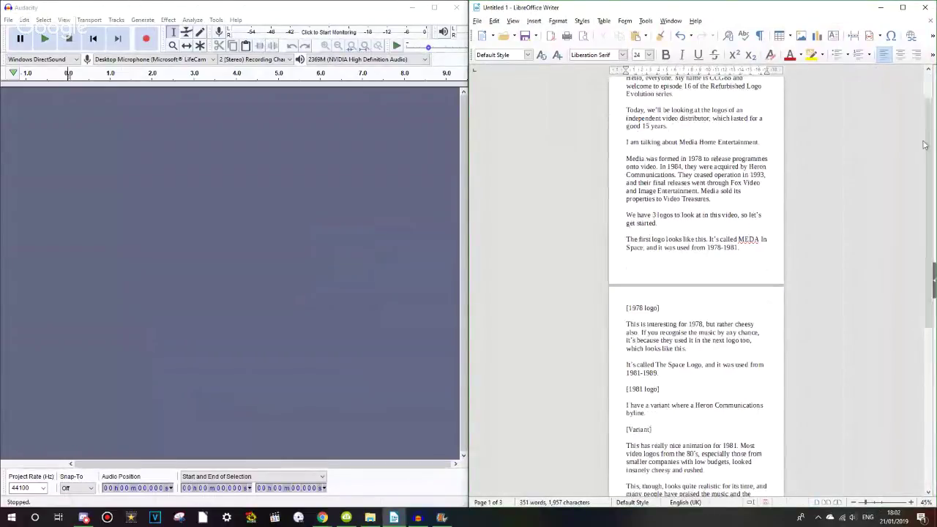
- Show the script in multiple-page view at 45% zoom after trying book view, and switch to Audacity
{"action": "left_click", "coordinate": [827, 503]}
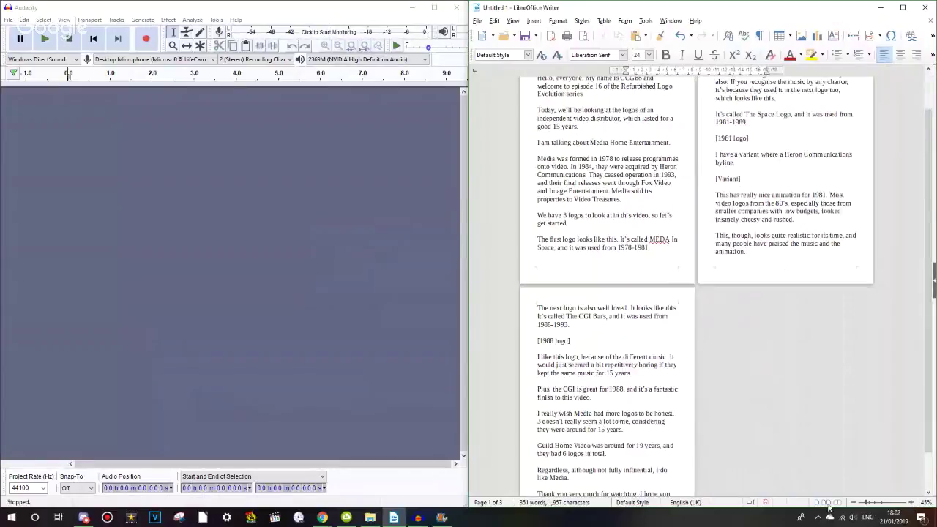
{"action": "left_click", "coordinate": [838, 502]}
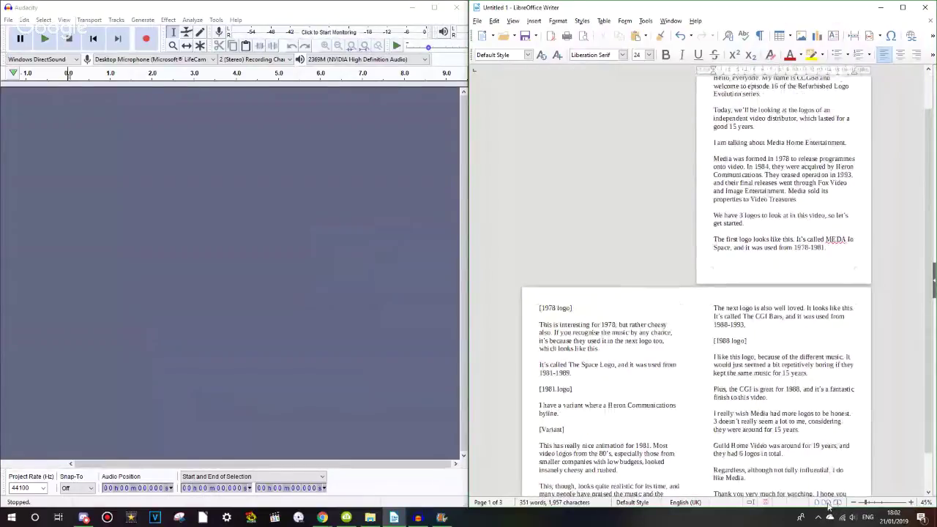
{"action": "left_click", "coordinate": [827, 503]}
{"action": "left_click", "coordinate": [858, 503]}
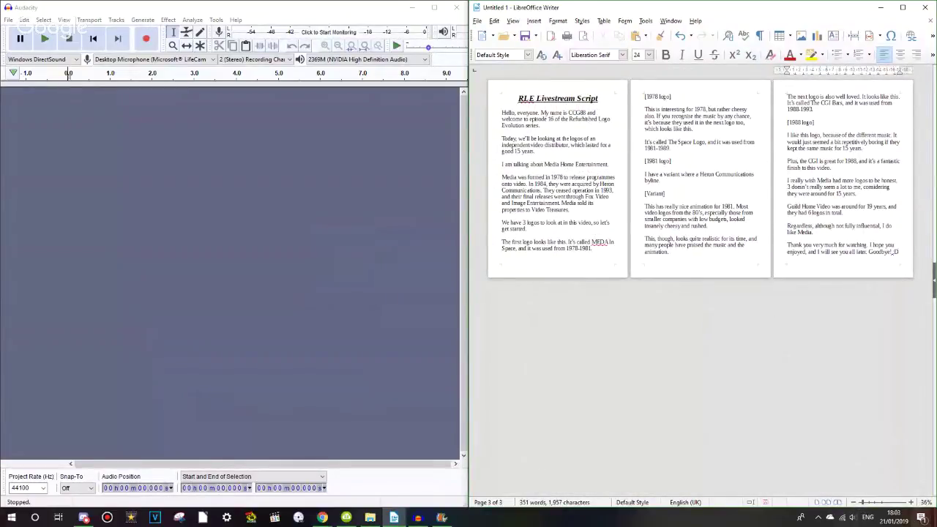
{"action": "left_click", "coordinate": [911, 502]}
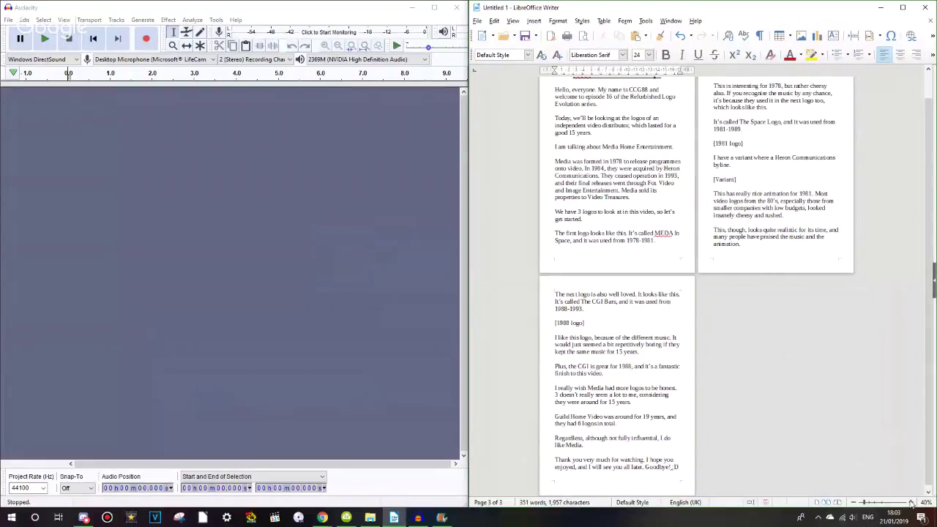
{"action": "left_click", "coordinate": [911, 503]}
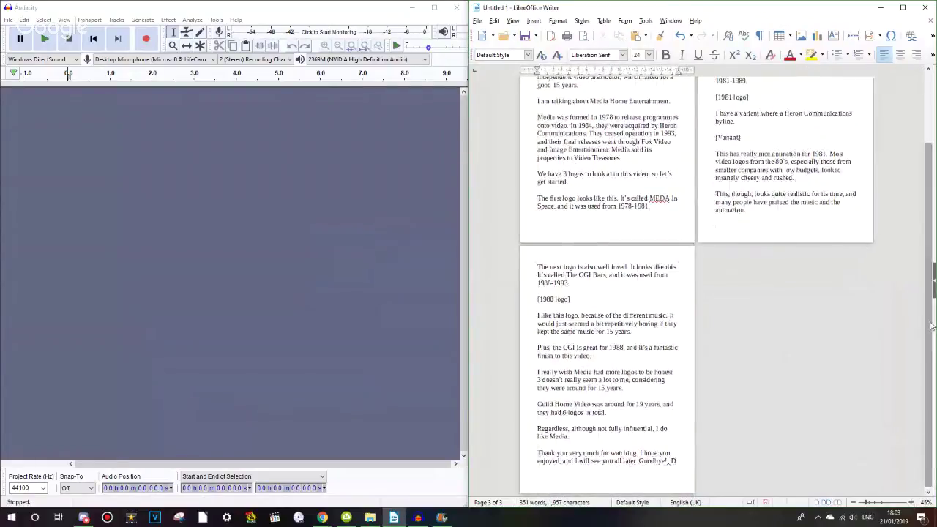
{"action": "left_click_drag", "start_coordinate": [930, 325], "coordinate": [932, 279]}
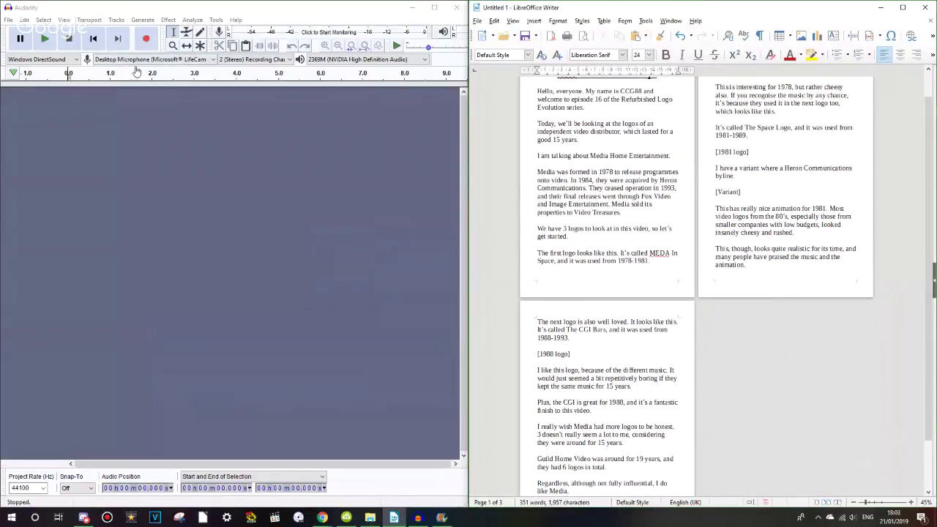
{"action": "left_click", "coordinate": [125, 93]}
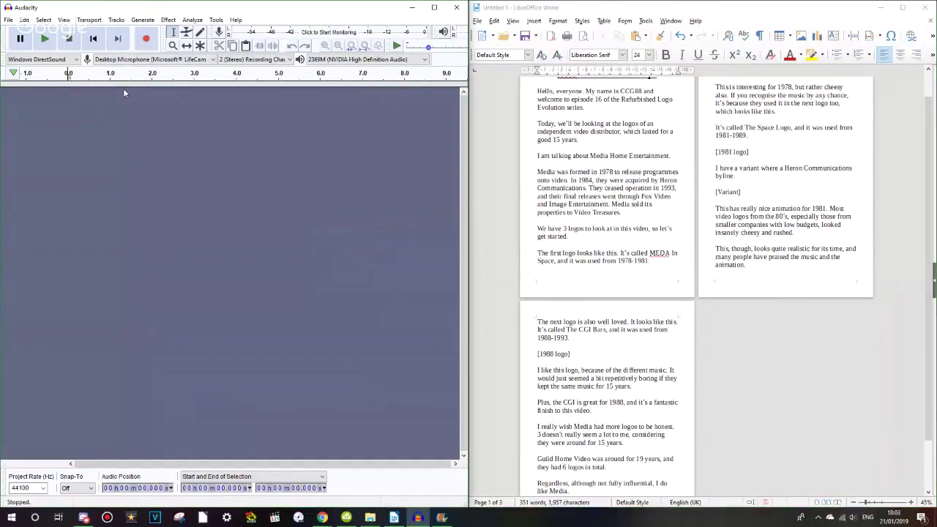
- Record a few seconds of microphone test audio, then delete all of it from the track
{"action": "left_click", "coordinate": [146, 41]}
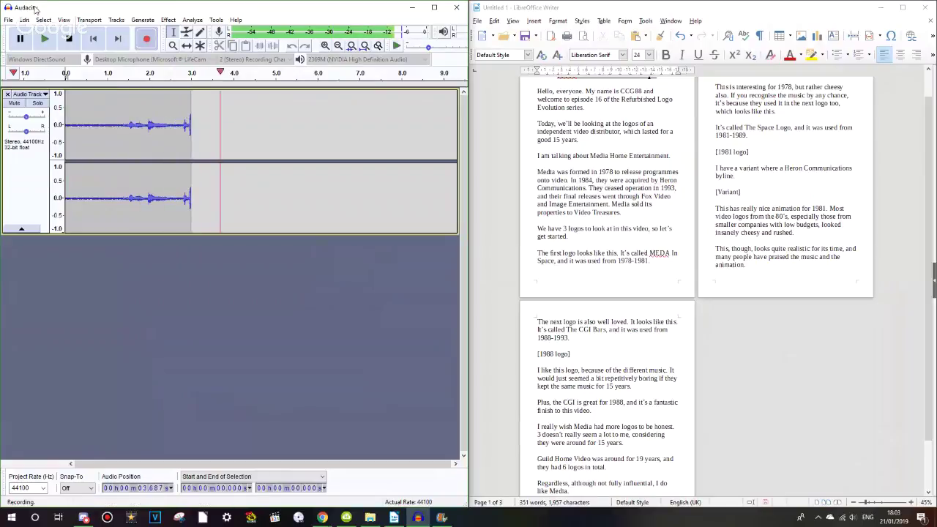
{"action": "left_click", "coordinate": [69, 38]}
{"action": "left_click_drag", "start_coordinate": [71, 150], "coordinate": [107, 155]}
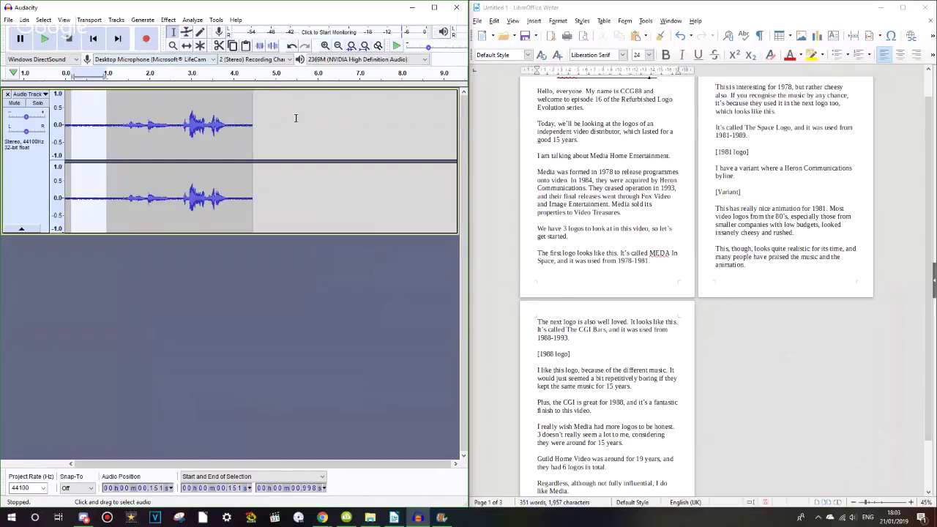
{"action": "left_click", "coordinate": [266, 122]}
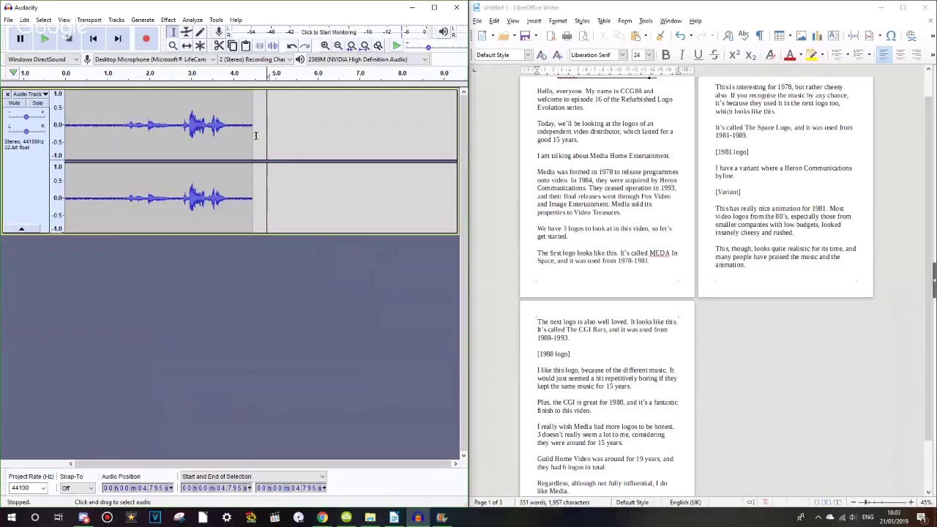
{"action": "key", "text": "ctrl+a"}
{"action": "key", "text": "Delete"}
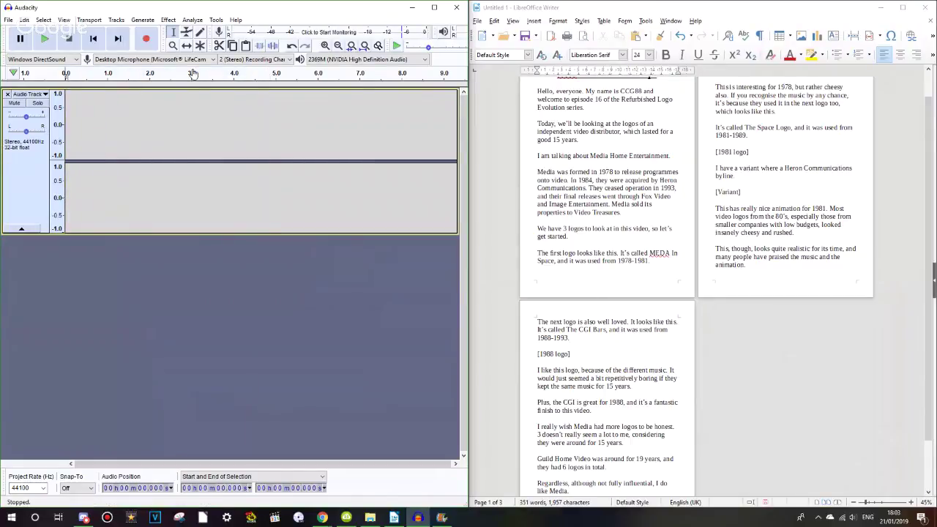
- Record the first part of the script narration on the emptied track and pause at about 51 seconds
{"action": "left_click", "coordinate": [147, 40]}
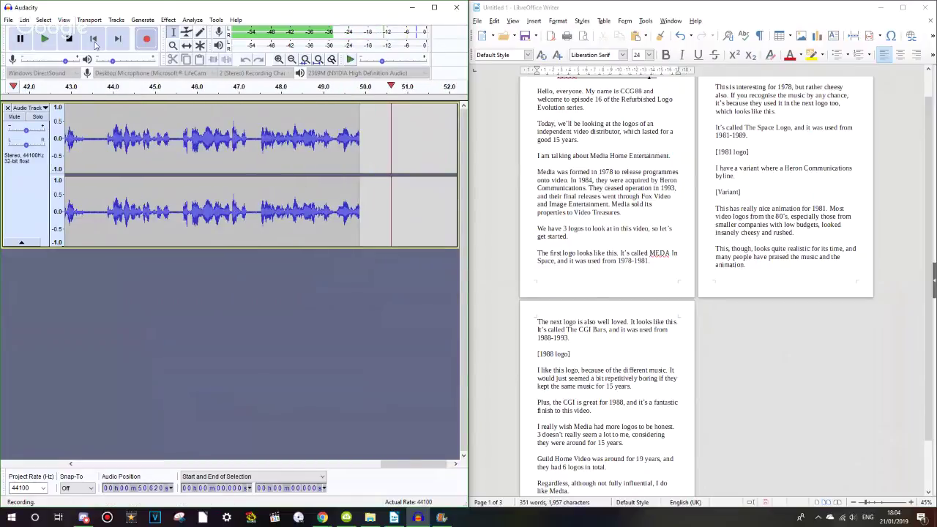
{"action": "key", "text": "p"}
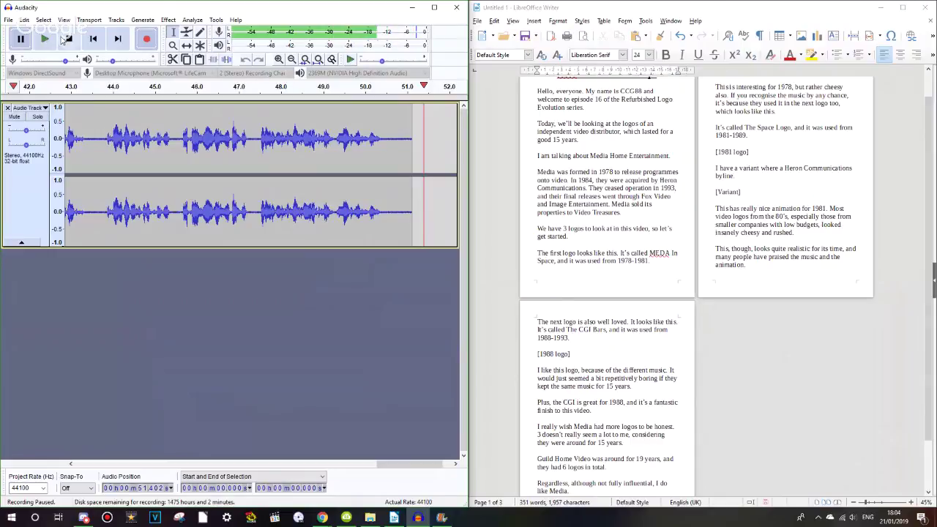
{"action": "left_click", "coordinate": [413, 159]}
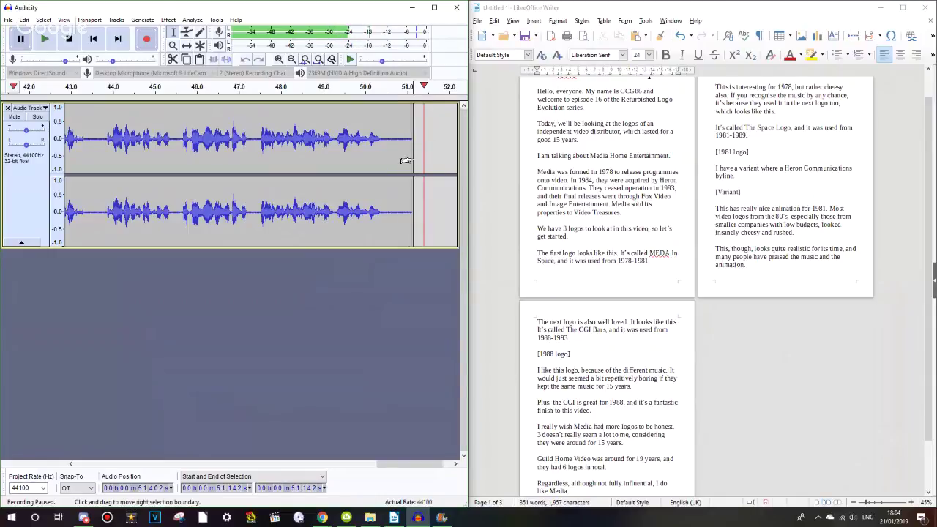
{"action": "key", "text": "Home"}
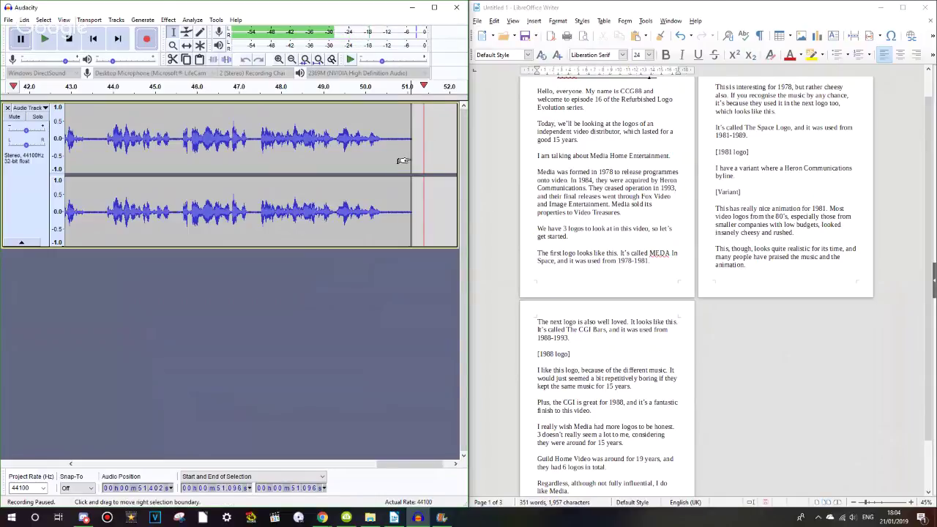
{"action": "left_click", "coordinate": [410, 159]}
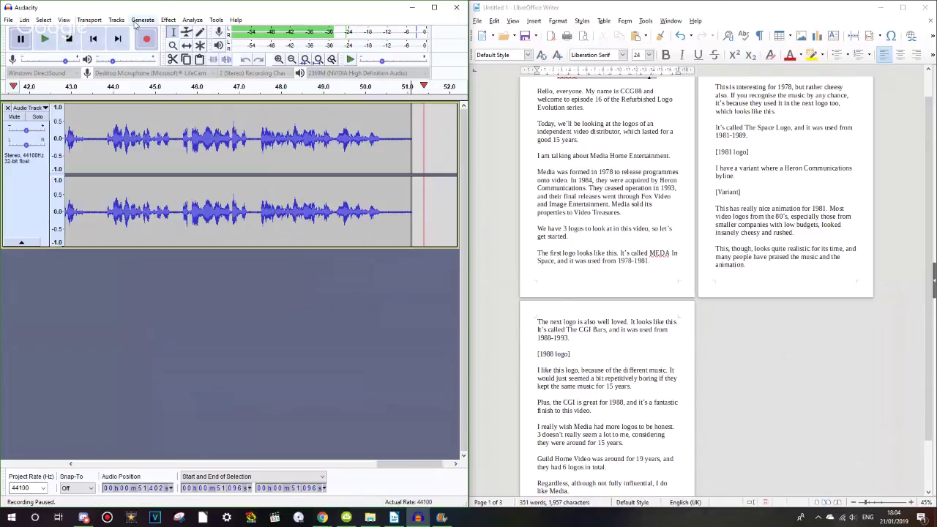
{"action": "left_click", "coordinate": [424, 161]}
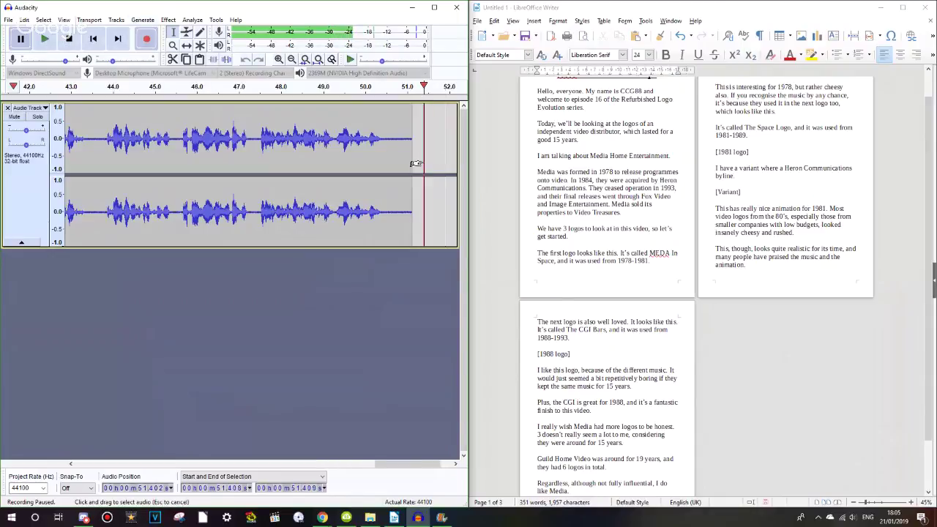
{"action": "left_click", "coordinate": [433, 148]}
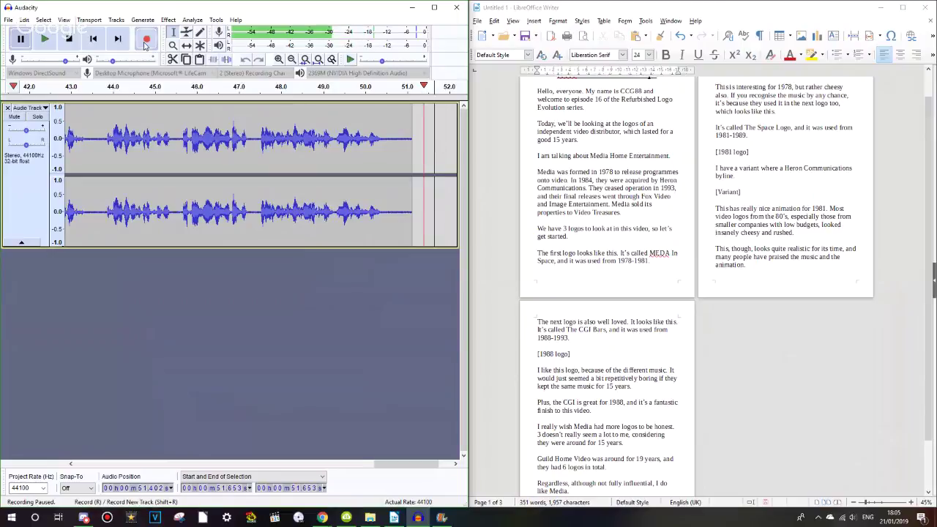
- Resume and stop the paused recording, then record the rest of the narration on the same track up to about 2:36
{"action": "key", "text": "p"}
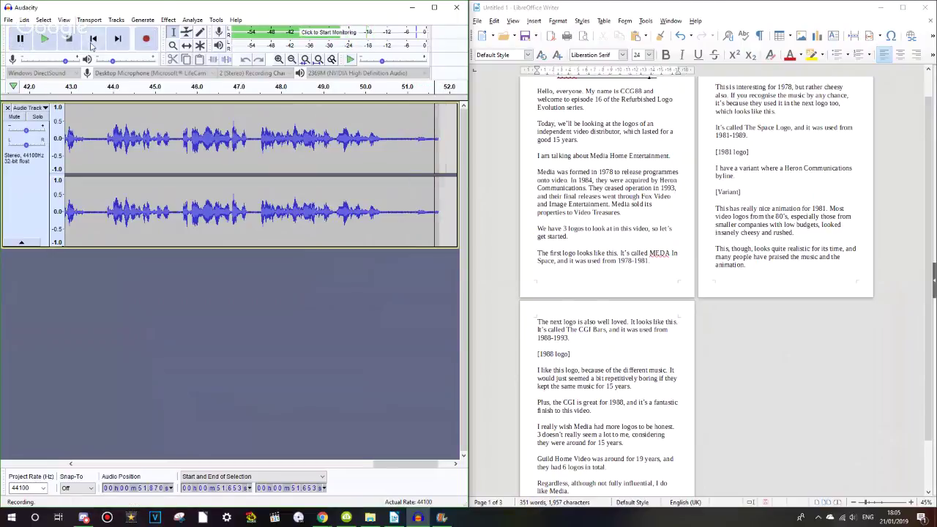
{"action": "key", "text": "space"}
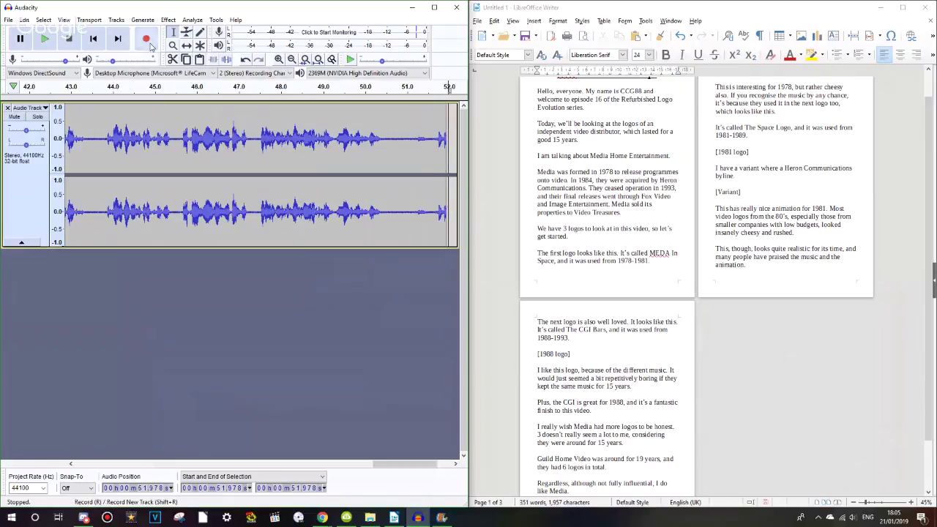
{"action": "left_click", "coordinate": [150, 45]}
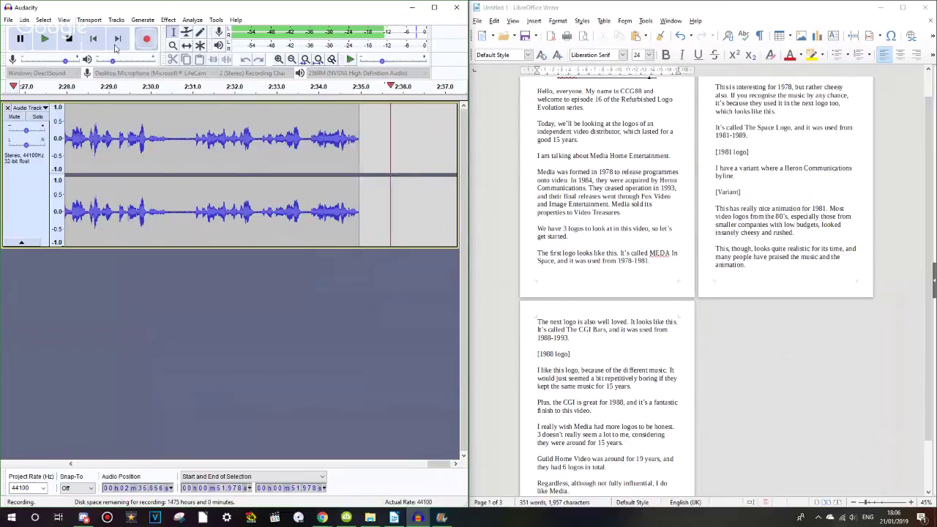
{"action": "left_click", "coordinate": [69, 38]}
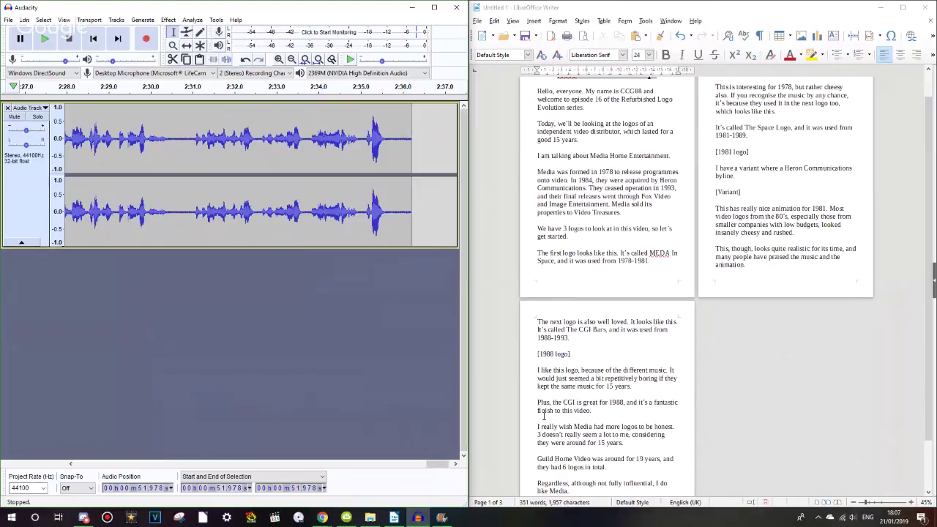
- Switch to the YouTube live chat pop-out window in Chrome and read the newest and earlier viewer messages
{"action": "mouse_move", "coordinate": [322, 517]}
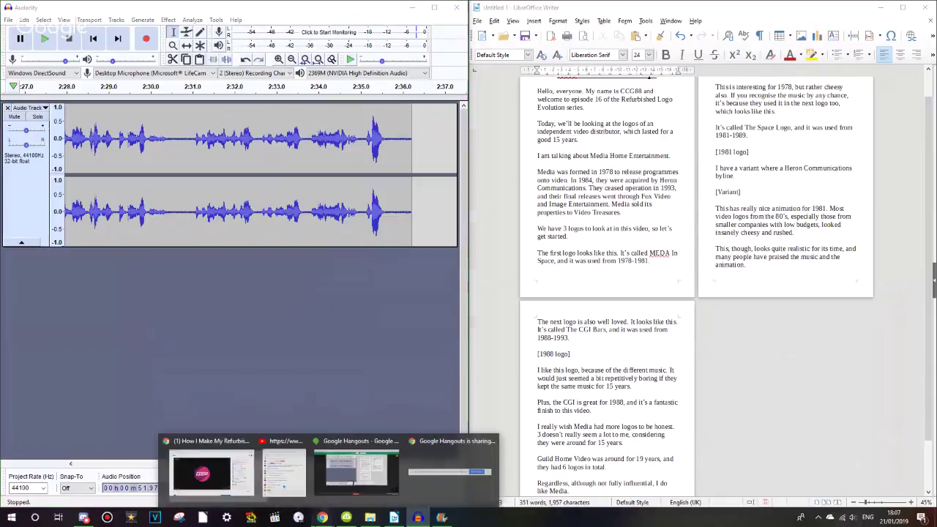
{"action": "left_click", "coordinate": [283, 472]}
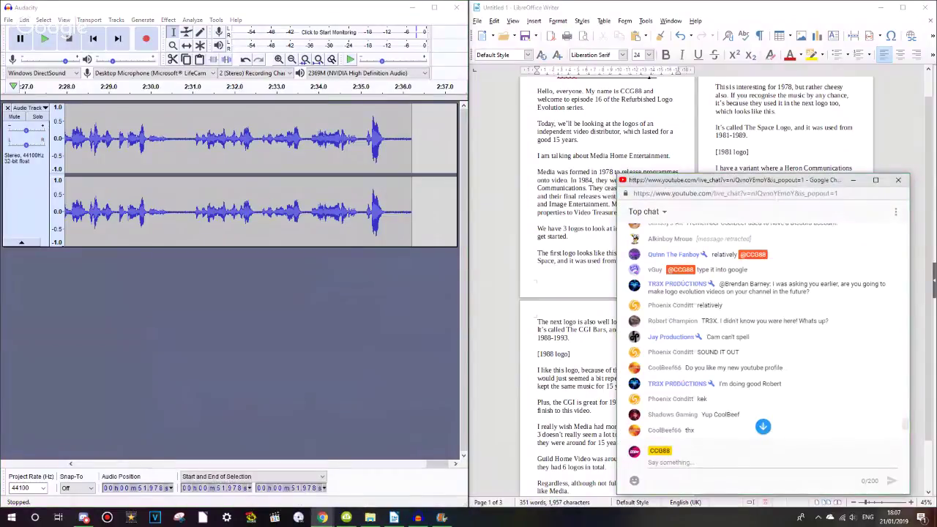
{"action": "left_click", "coordinate": [762, 426]}
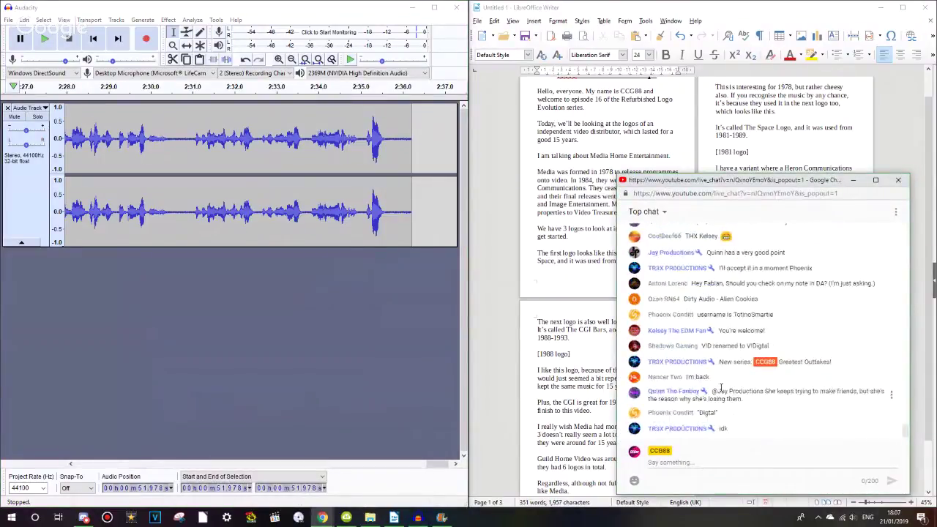
{"action": "left_click_drag", "start_coordinate": [732, 345], "coordinate": [838, 346]}
{"action": "left_click", "coordinate": [833, 330]}
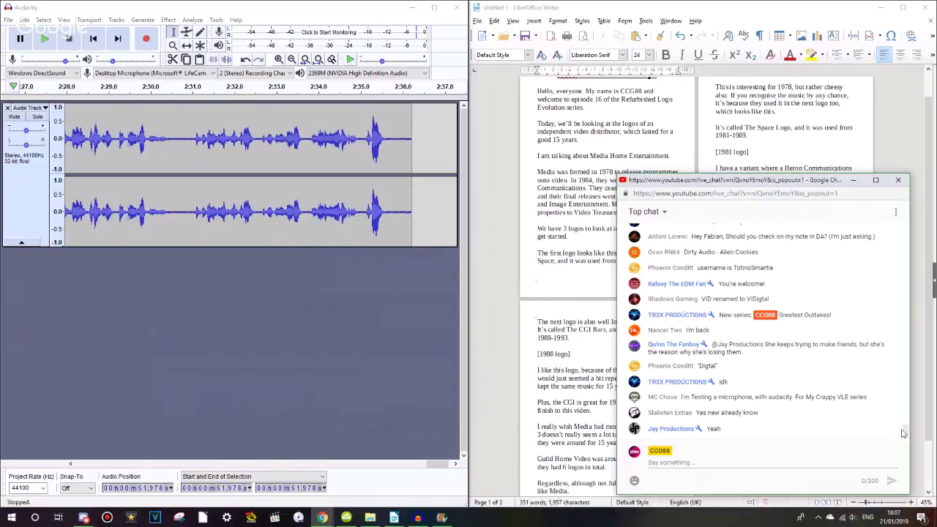
{"action": "scroll", "coordinate": [904, 437], "scroll_direction": "up", "scroll_amount": 1}
{"action": "scroll", "coordinate": [904, 438], "scroll_direction": "up", "scroll_amount": 1}
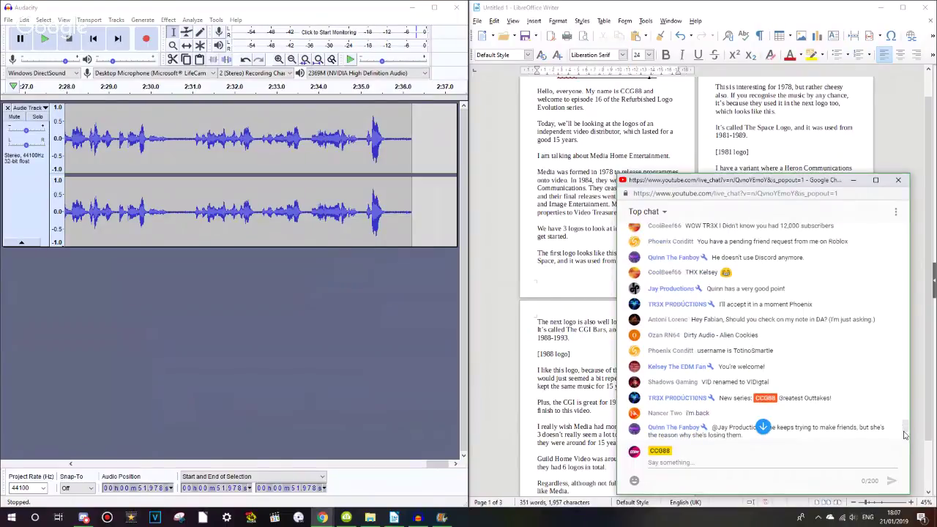
{"action": "scroll", "coordinate": [903, 434], "scroll_direction": "up", "scroll_amount": 2}
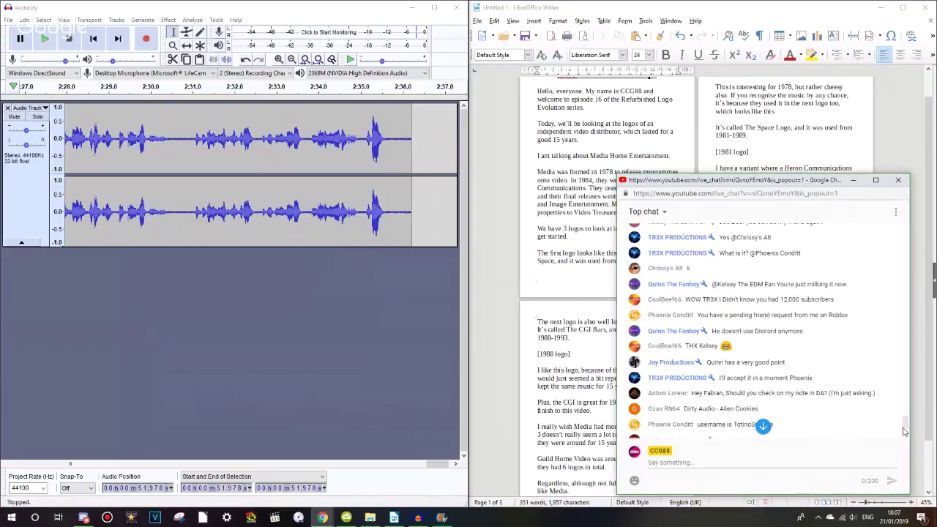
{"action": "scroll", "coordinate": [904, 430], "scroll_direction": "up", "scroll_amount": 2}
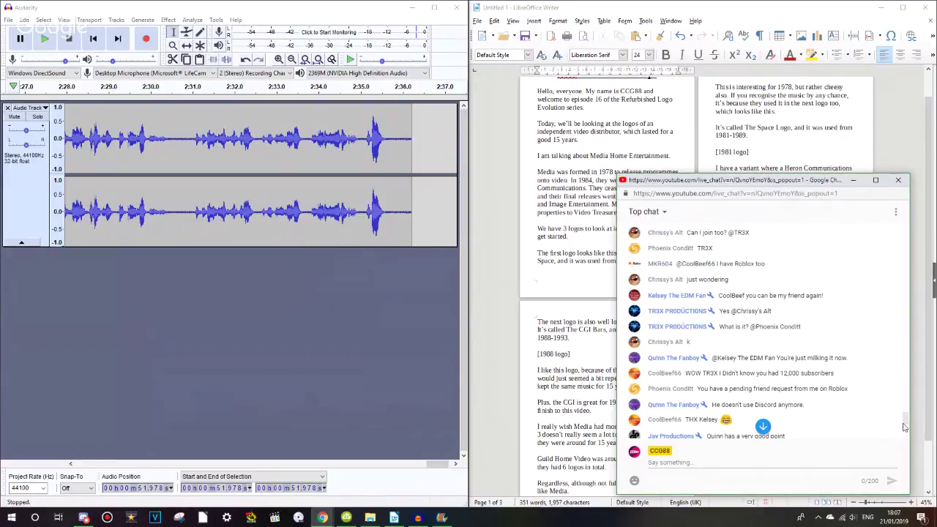
{"action": "scroll", "coordinate": [905, 427], "scroll_direction": "down", "scroll_amount": 5}
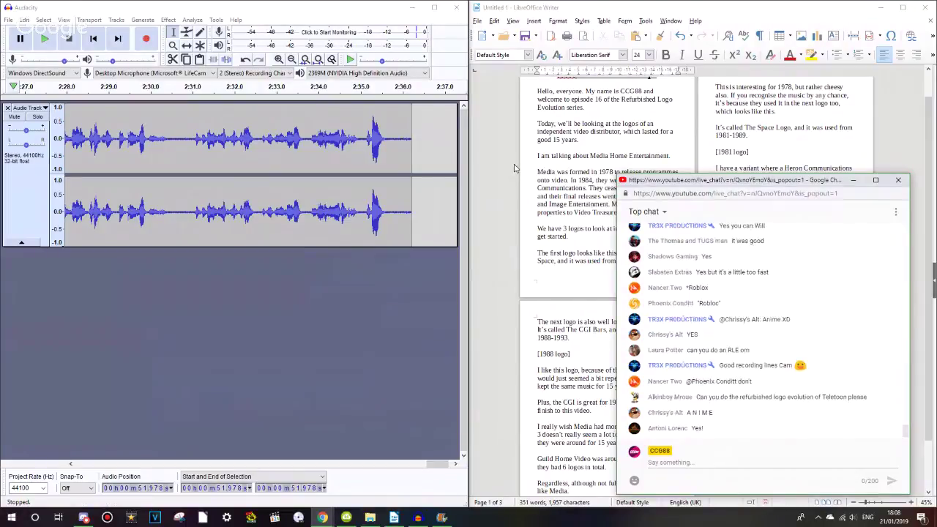
- Maximize Audacity and get a Noise Reduction profile from the silence before the first words, about 0.14 to 0.88 seconds
{"action": "left_click", "coordinate": [434, 7]}
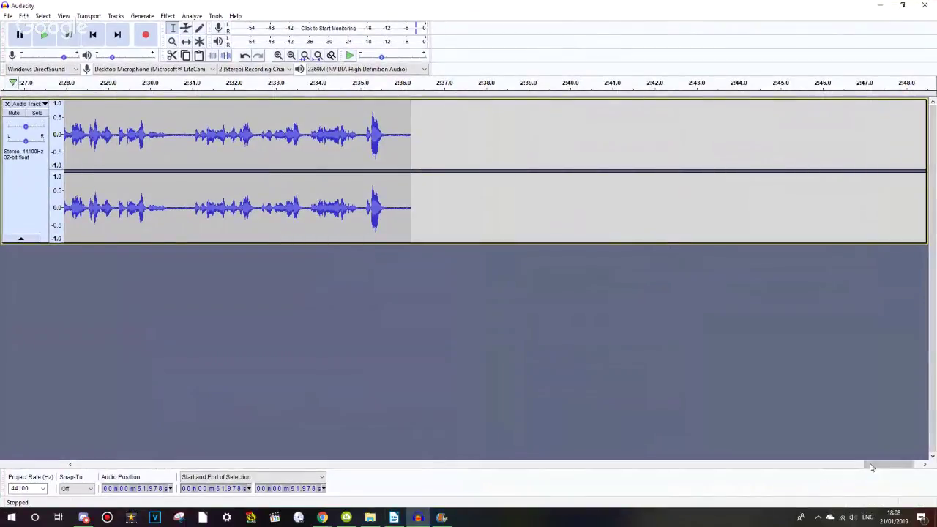
{"action": "left_click_drag", "start_coordinate": [887, 464], "coordinate": [63, 452]}
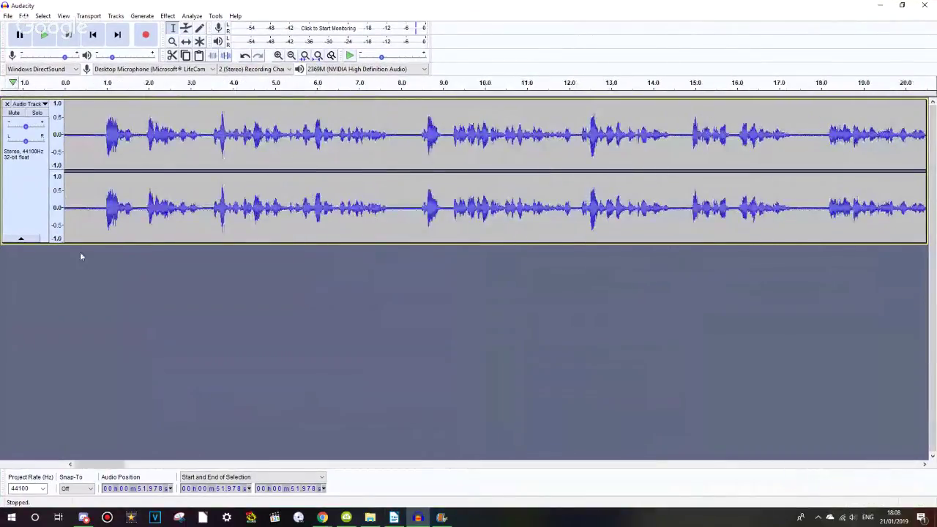
{"action": "left_click_drag", "start_coordinate": [71, 165], "coordinate": [102, 166]}
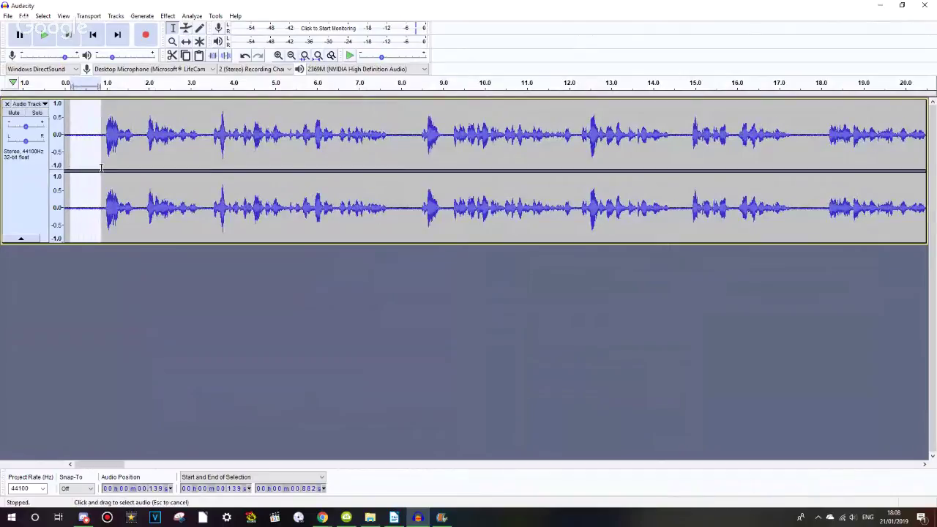
{"action": "left_click", "coordinate": [168, 17]}
{"action": "left_click", "coordinate": [169, 18]}
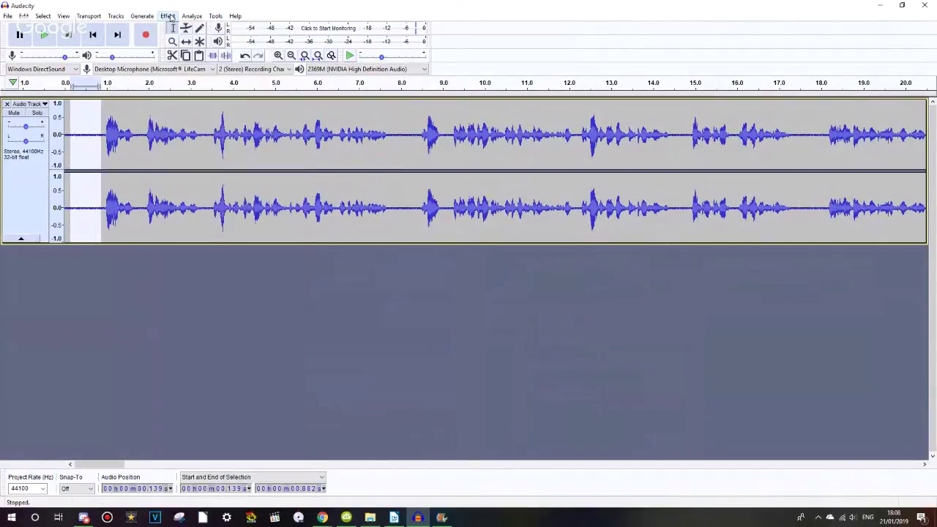
{"action": "left_click", "coordinate": [185, 16]}
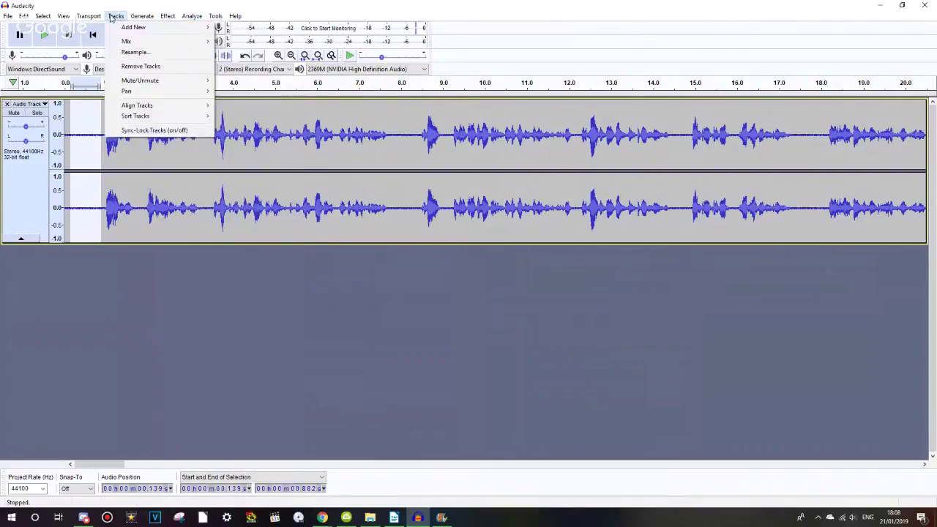
{"action": "left_click", "coordinate": [168, 16]}
{"action": "left_click", "coordinate": [168, 16]}
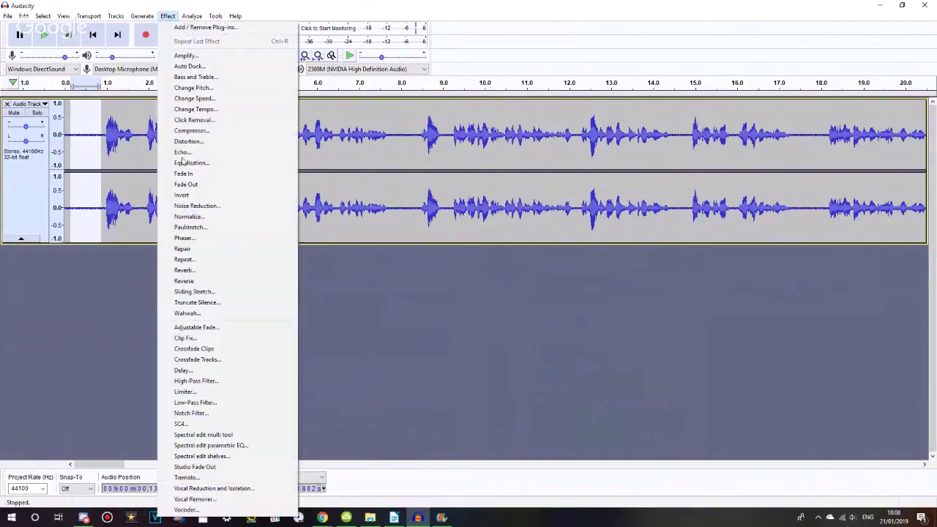
{"action": "left_click", "coordinate": [196, 207]}
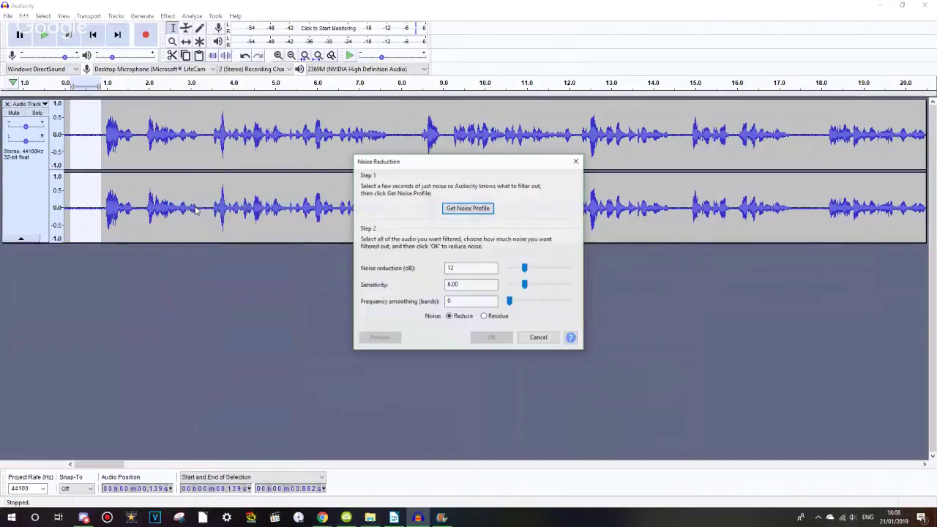
{"action": "left_click", "coordinate": [467, 208]}
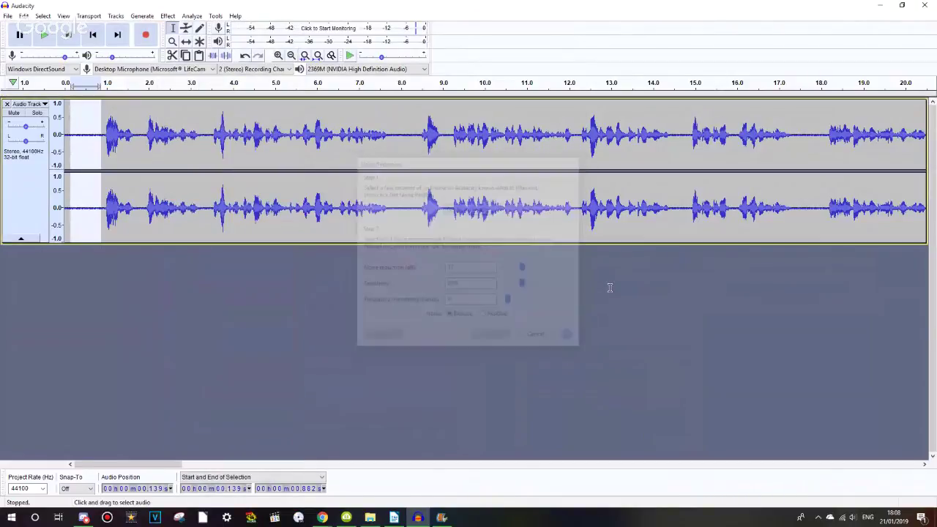
- Apply Noise Reduction to the entire narration with the captured profile and play it back from near the start
{"action": "key", "text": "ctrl+a"}
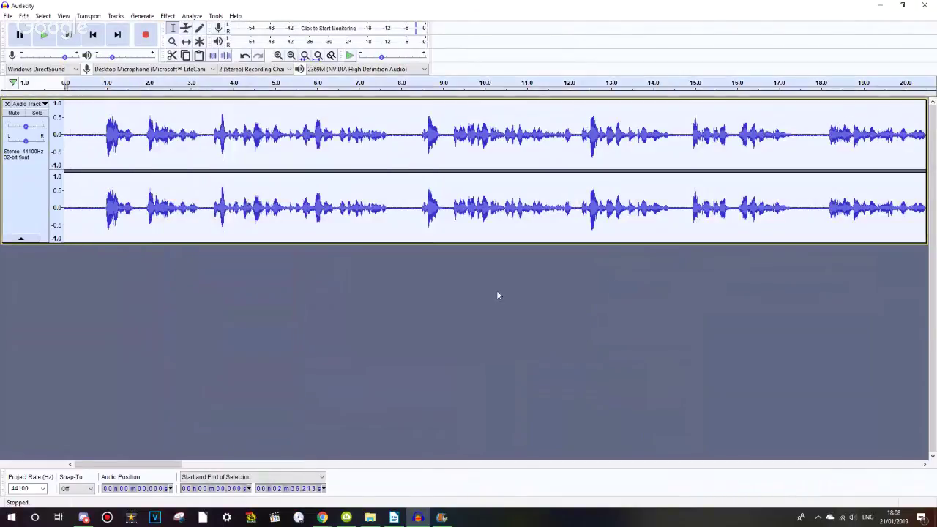
{"action": "left_click", "coordinate": [171, 16]}
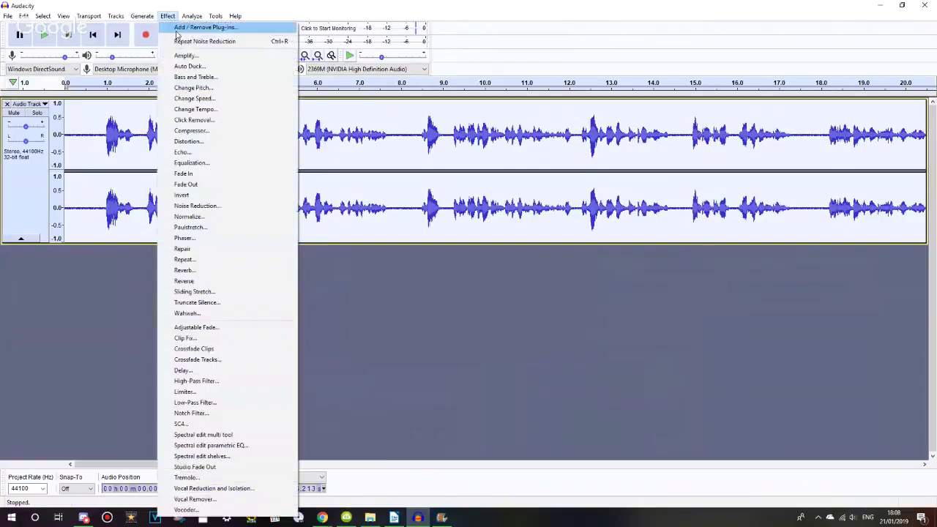
{"action": "left_click", "coordinate": [183, 41]}
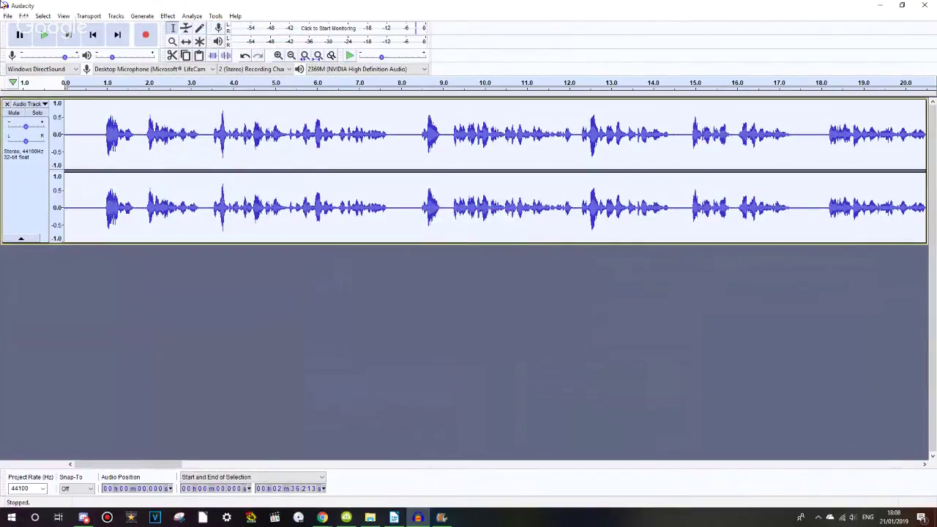
{"action": "left_click", "coordinate": [69, 139]}
{"action": "key", "text": "space"}
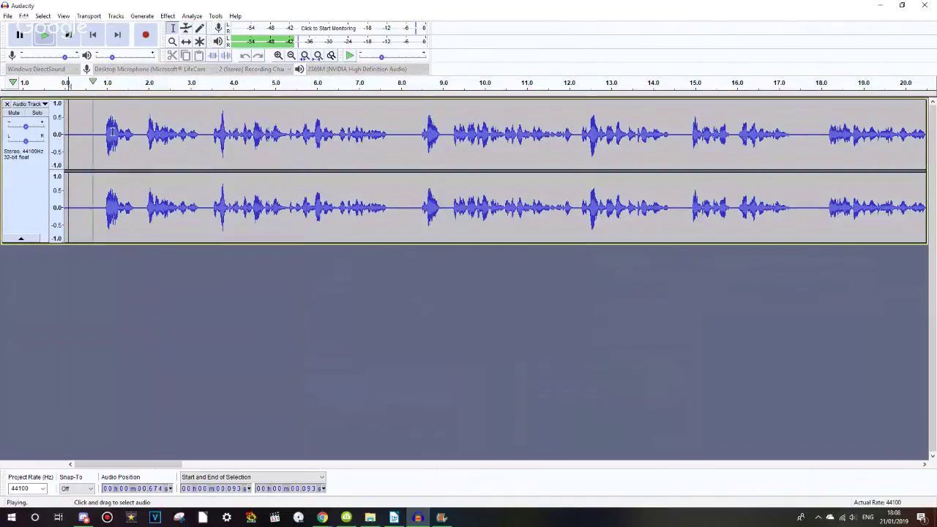
- Raise the system volume to 100 and replay the opening of the narration from about 0.34 seconds
{"action": "key", "text": "space"}
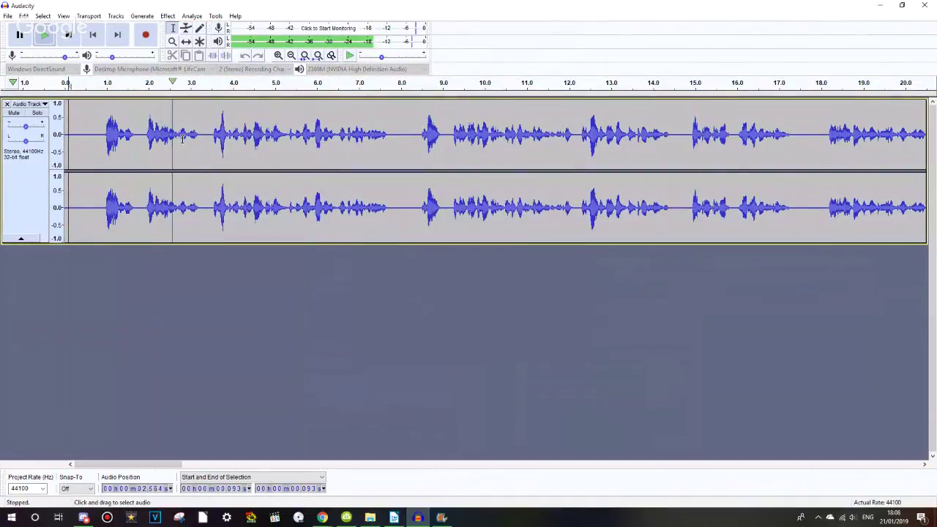
{"action": "key", "text": "XF86AudioRaiseVolume"}
{"action": "key", "text": "XF86AudioRaiseVolume"}
{"action": "key", "text": "XF86AudioRaiseVolume"}
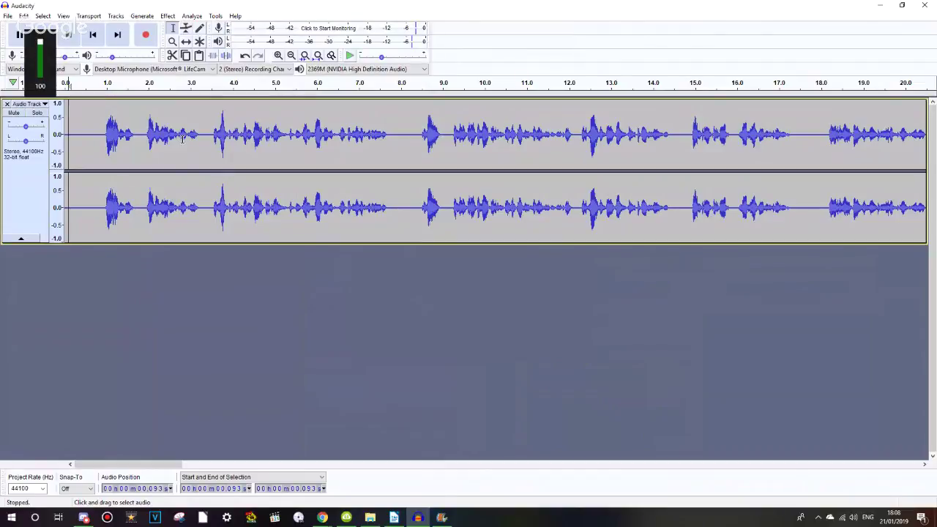
{"action": "left_click", "coordinate": [79, 137]}
{"action": "key", "text": "space"}
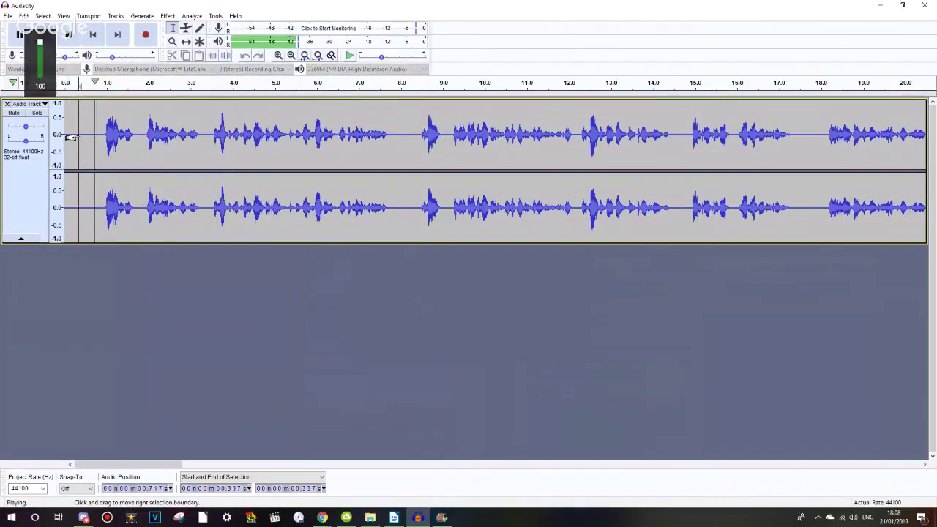
{"action": "key", "text": "space"}
- Lower the system volume again after the playback check
{"action": "key", "text": "XF86AudioLowerVolume"}
{"action": "key", "text": "XF86AudioLowerVolume"}
{"action": "key", "text": "XF86AudioLowerVolume"}
{"action": "key", "text": "XF86AudioLowerVolume"}
{"action": "key", "text": "XF86AudioLowerVolume"}
{"action": "key", "text": "XF86AudioLowerVolume"}
{"action": "key", "text": "XF86AudioLowerVolume"}
{"action": "key", "text": "XF86AudioLowerVolume"}
{"action": "key", "text": "XF86AudioLowerVolume"}
{"action": "key", "text": "XF86AudioLowerVolume"}
{"action": "key", "text": "XF86AudioLowerVolume"}
{"action": "key", "text": "XF86AudioLowerVolume"}
{"action": "key", "text": "XF86AudioLowerVolume"}
{"action": "key", "text": "XF86AudioLowerVolume"}
{"action": "key", "text": "XF86AudioLowerVolume"}
{"action": "key", "text": "XF86AudioLowerVolume"}
{"action": "key", "text": "XF86AudioLowerVolume"}
{"action": "key", "text": "XF86AudioLowerVolume"}
{"action": "key", "text": "XF86AudioLowerVolume"}
{"action": "key", "text": "XF86AudioLowerVolume"}
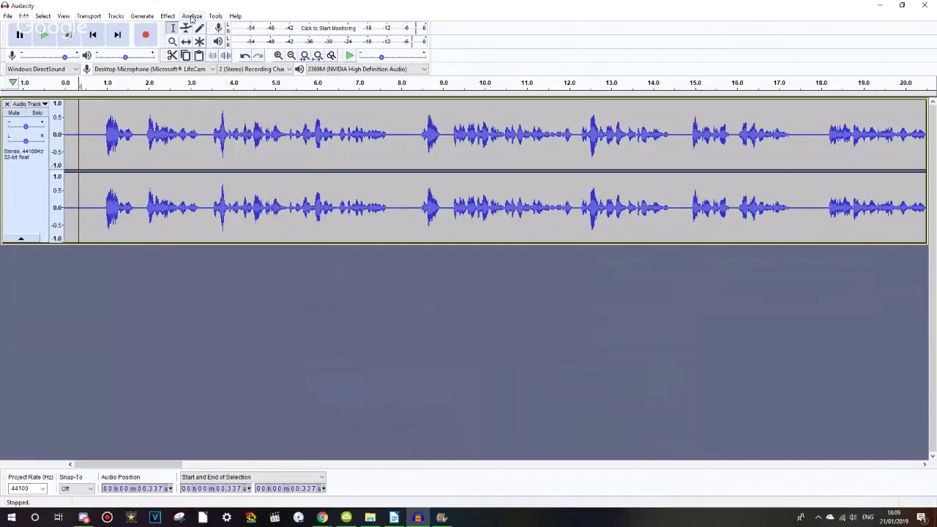
- Export the cleaned narration as a WAV (Microsoft) signed 16-bit PCM file into the RLE Soures folder
{"action": "left_click", "coordinate": [167, 16]}
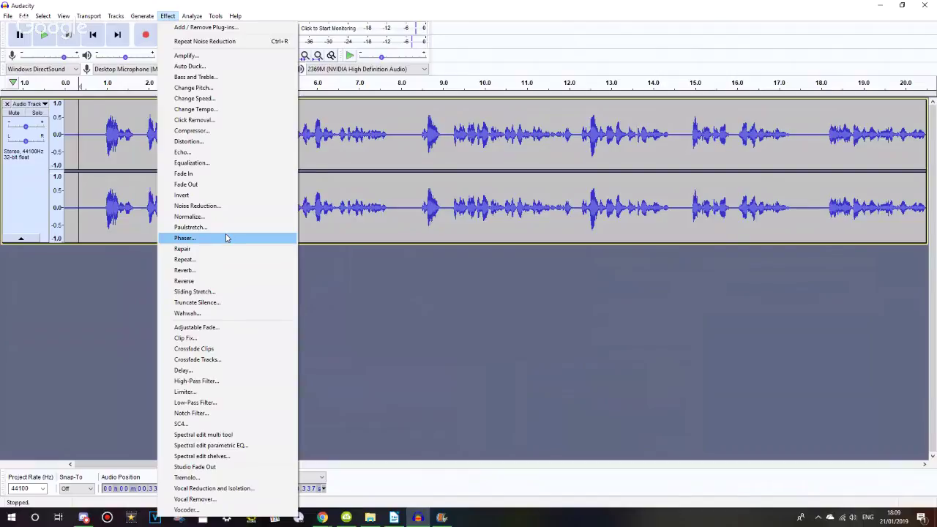
{"action": "left_click", "coordinate": [392, 176]}
{"action": "left_click", "coordinate": [4, 16]}
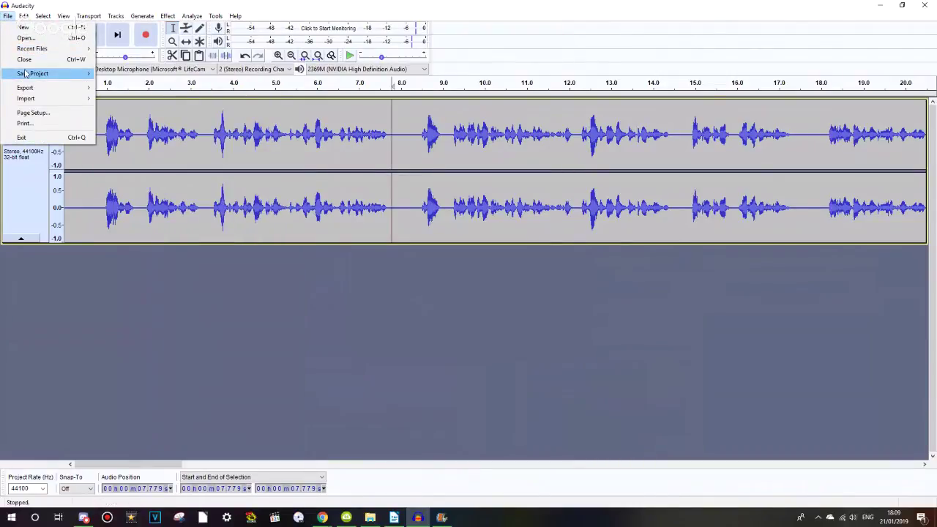
{"action": "mouse_move", "coordinate": [29, 87]}
{"action": "left_click", "coordinate": [151, 109]}
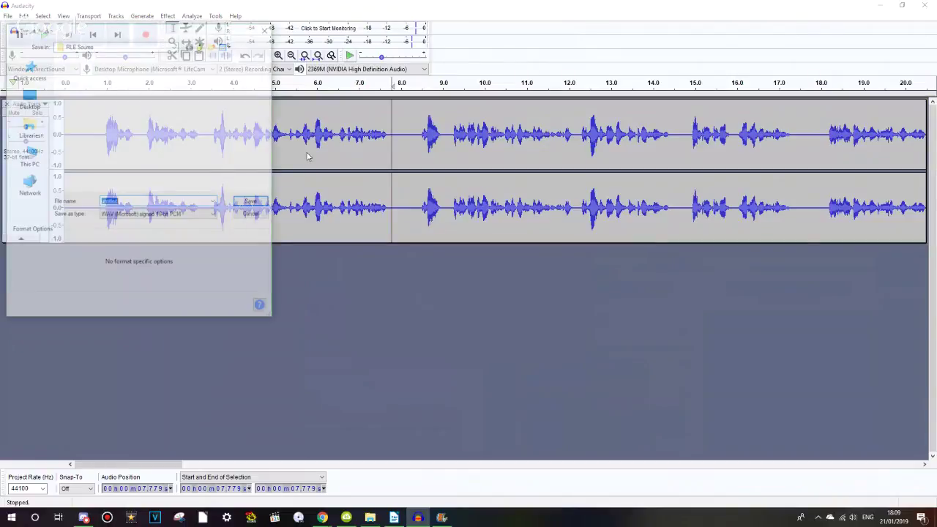
{"action": "left_click", "coordinate": [251, 203]}
{"action": "key", "text": "Return"}
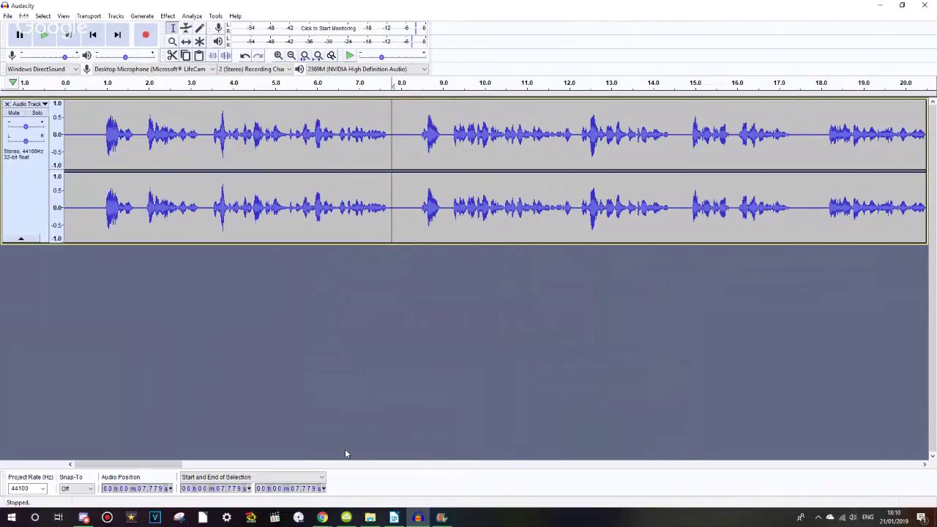
- Copy the 6th logo video's URL from the Guild Home Video (UK) page in Chrome and paste it into 4K Video Downloader
{"action": "mouse_move", "coordinate": [322, 516]}
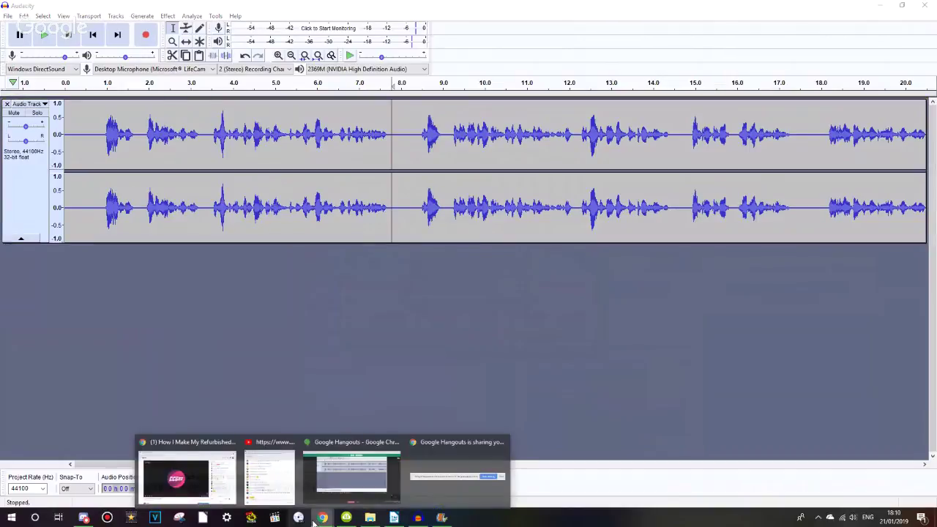
{"action": "left_click", "coordinate": [178, 481]}
{"action": "left_click", "coordinate": [92, 5]}
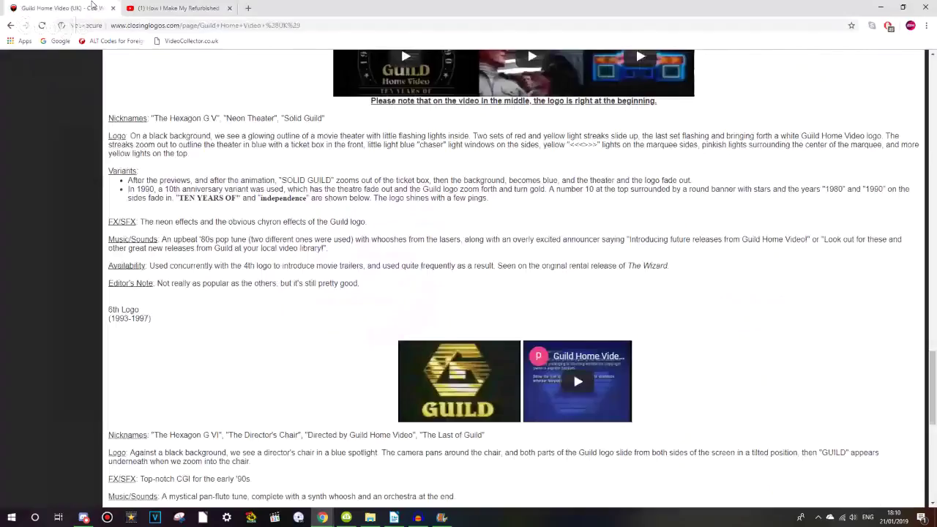
{"action": "scroll", "coordinate": [401, 443], "scroll_direction": "up", "scroll_amount": 5}
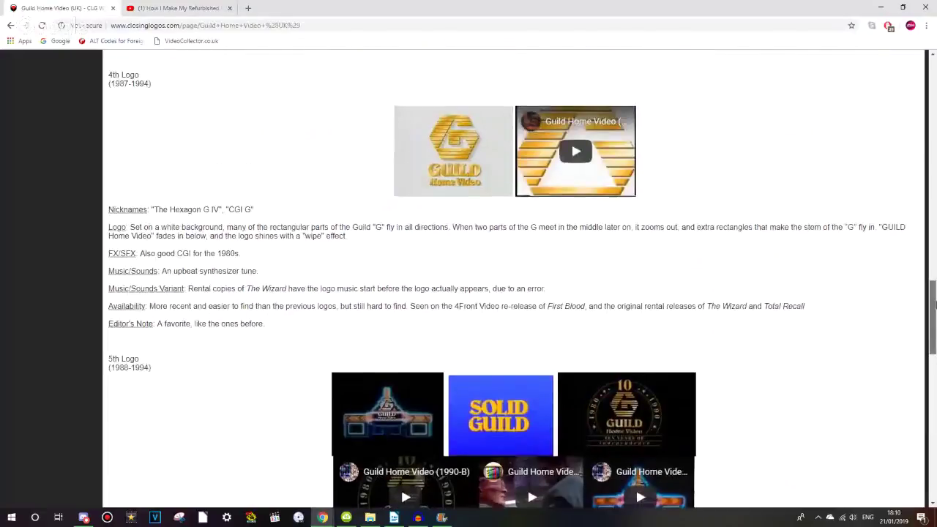
{"action": "scroll", "coordinate": [777, 344], "scroll_direction": "down", "scroll_amount": 6}
{"action": "right_click", "coordinate": [564, 277]}
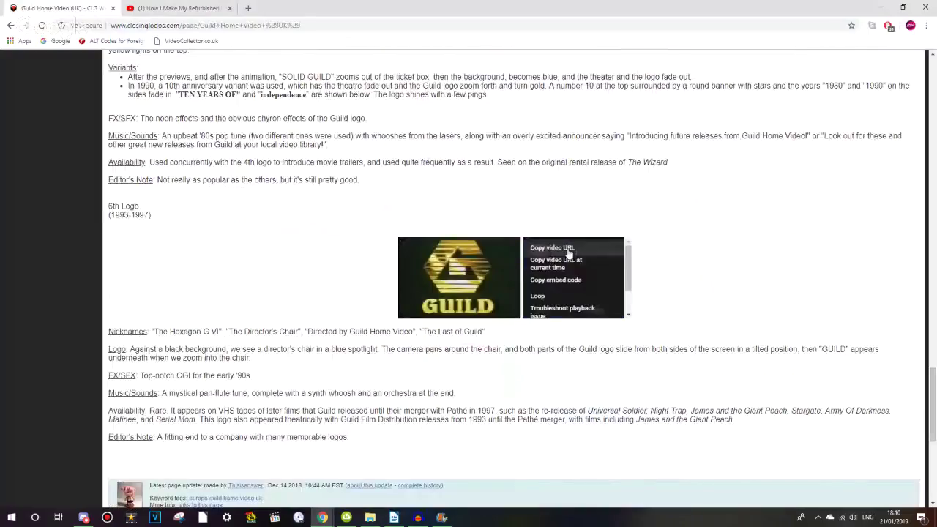
{"action": "left_click", "coordinate": [559, 285]}
{"action": "key", "text": "alt+Tab"}
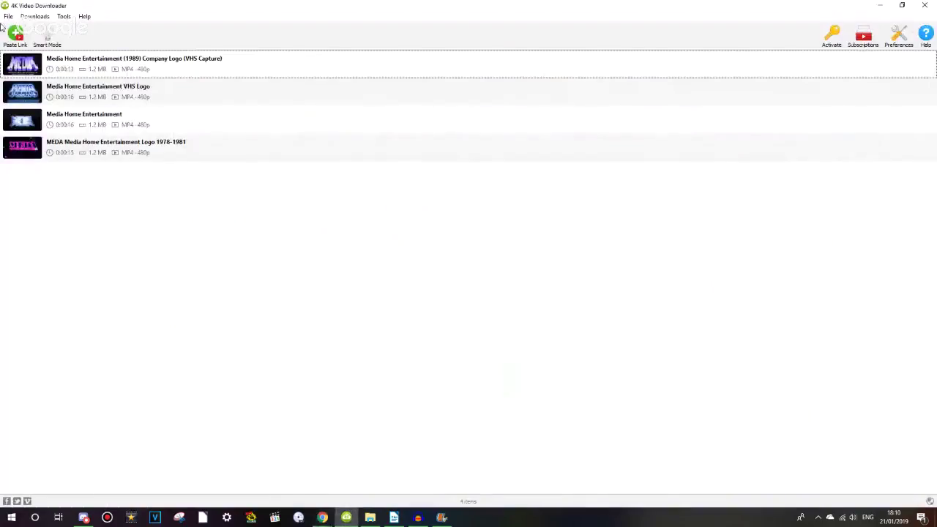
{"action": "key", "text": "ctrl+v"}
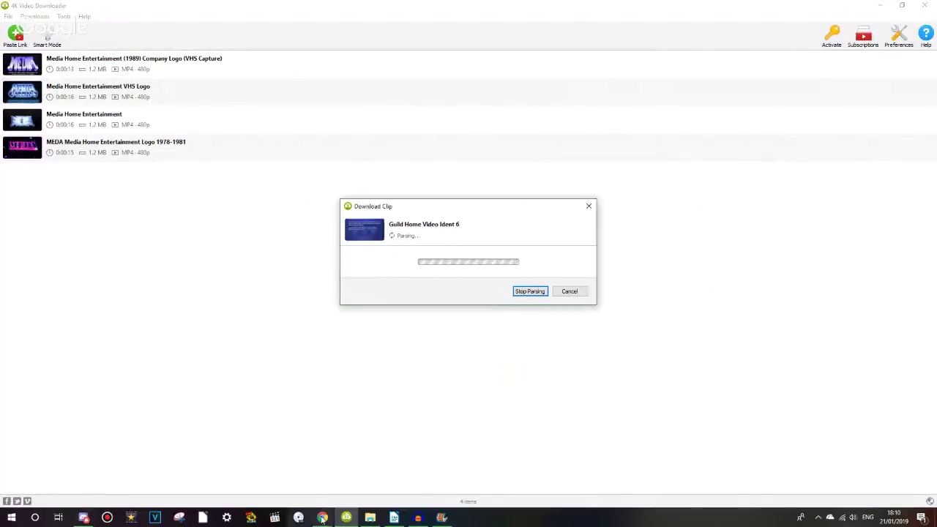
- Return to the Media Home Entertainment wiki page in Chrome and open its Fox Video, Image Entertainment and Video Treasures links in new tabs
{"action": "mouse_move", "coordinate": [322, 516]}
{"action": "left_click", "coordinate": [187, 472]}
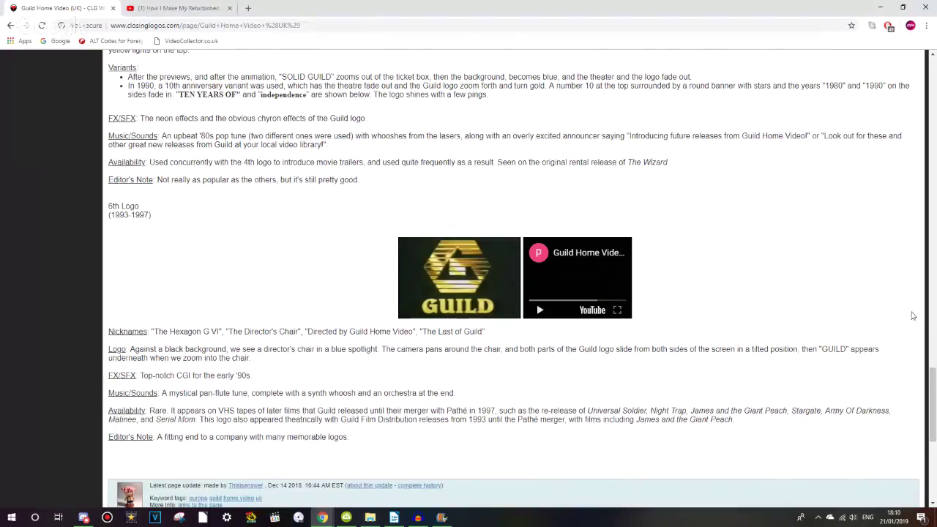
{"action": "key", "text": "Home"}
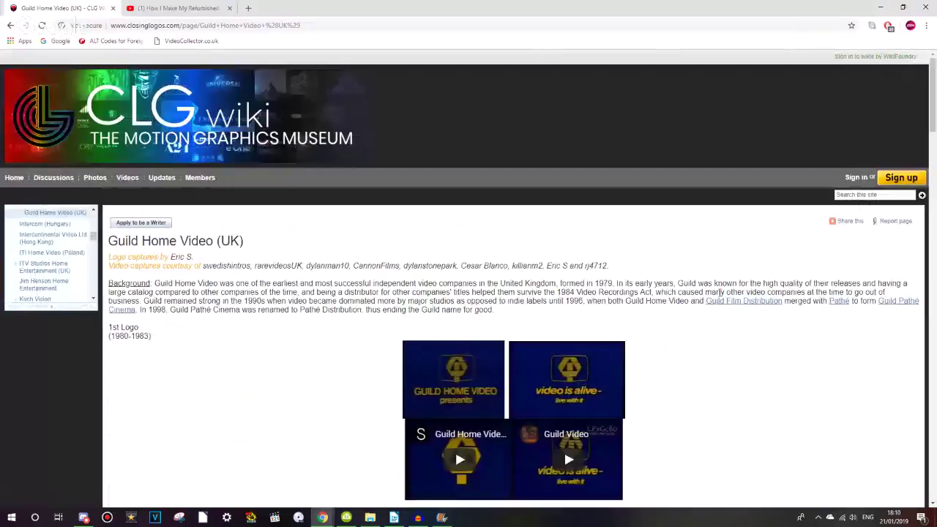
{"action": "left_click", "coordinate": [12, 26]}
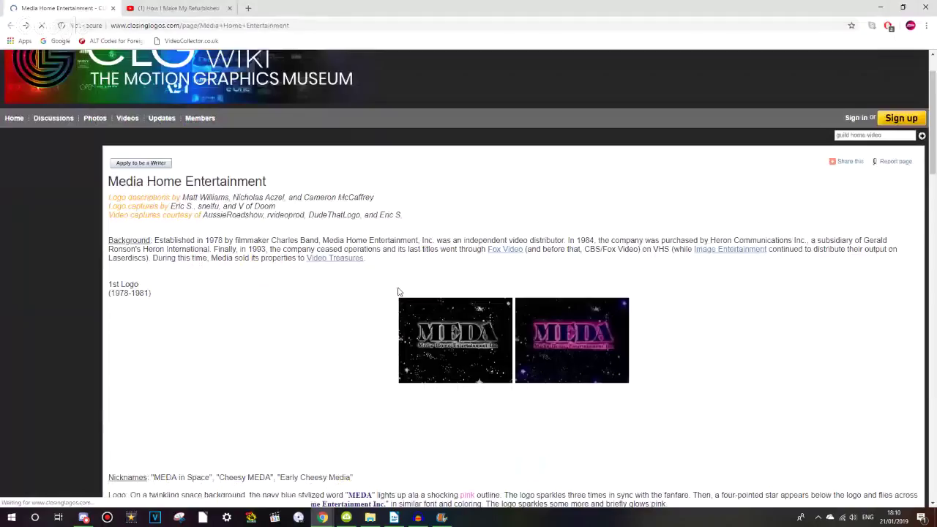
{"action": "right_click", "coordinate": [521, 252]}
{"action": "left_click", "coordinate": [545, 258]}
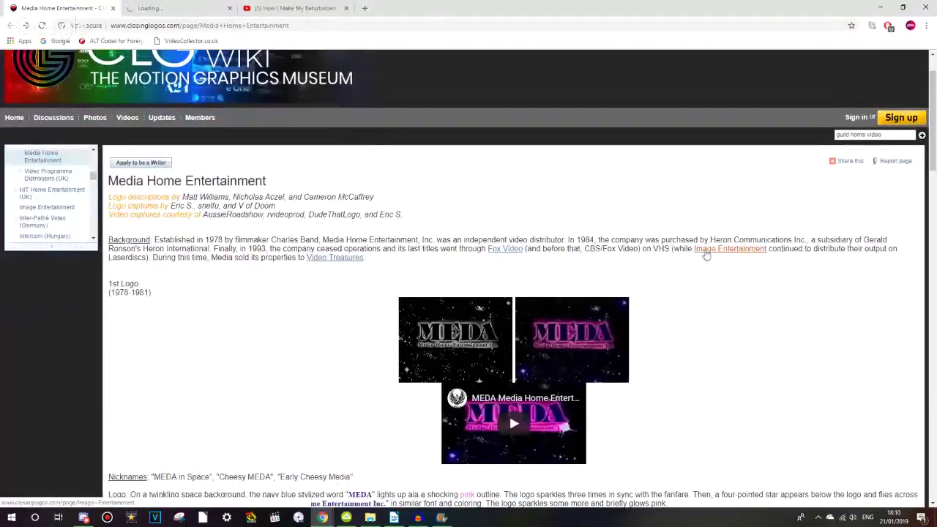
{"action": "right_click", "coordinate": [702, 248]}
{"action": "left_click", "coordinate": [726, 254]}
{"action": "left_click", "coordinate": [315, 264]}
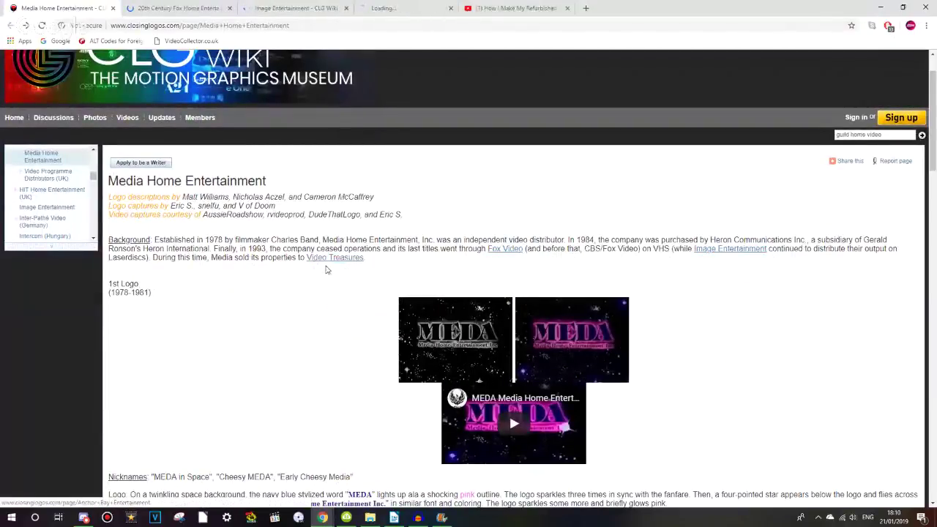
- Copy the URL of the first CBS/Fox Home Video clip under the December 1984-2000 logo on the 20th Century Fox Home Entertainment page
{"action": "left_click", "coordinate": [150, 5]}
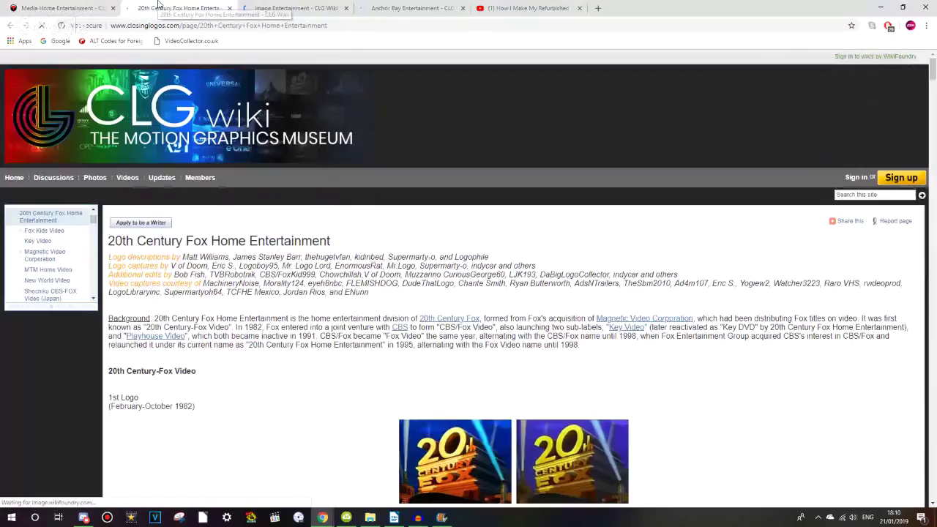
{"action": "scroll", "coordinate": [469, 278], "scroll_direction": "down", "scroll_amount": 5}
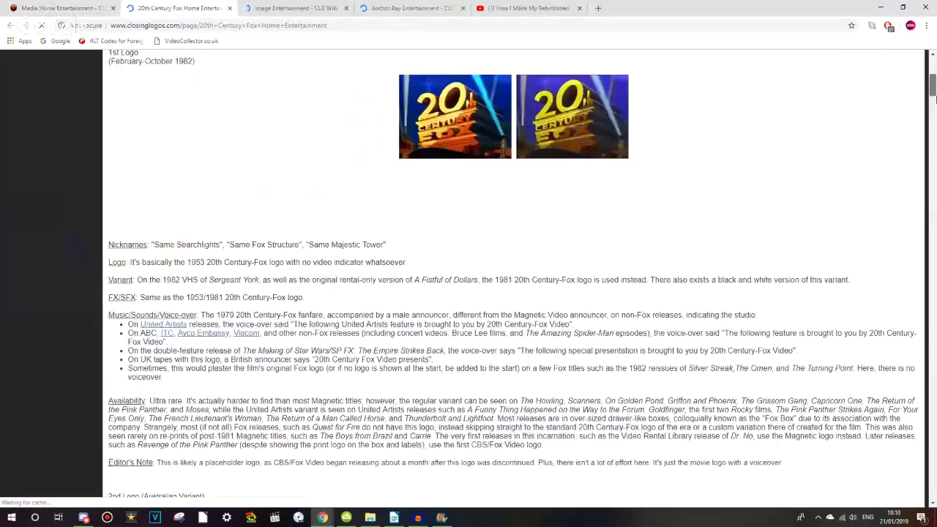
{"action": "left_click_drag", "start_coordinate": [934, 99], "coordinate": [933, 172]}
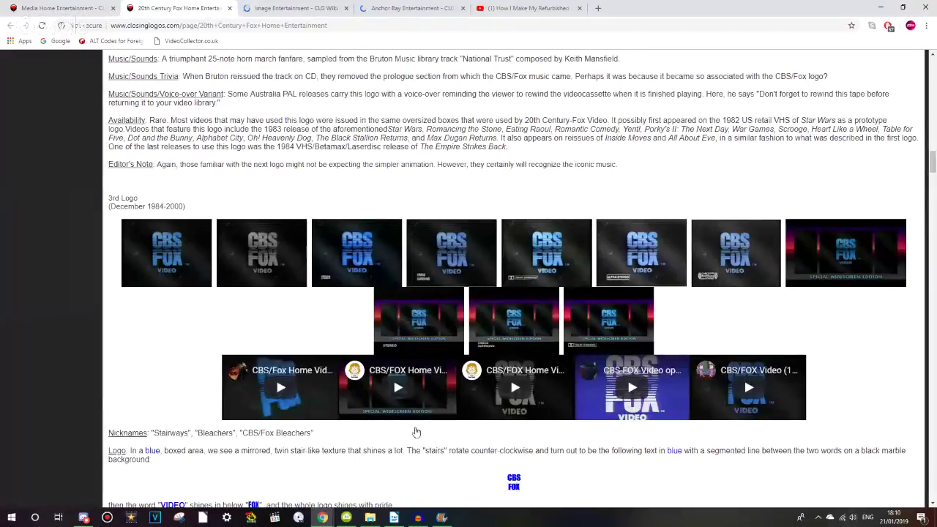
{"action": "right_click", "coordinate": [268, 401]}
{"action": "left_click", "coordinate": [258, 366]}
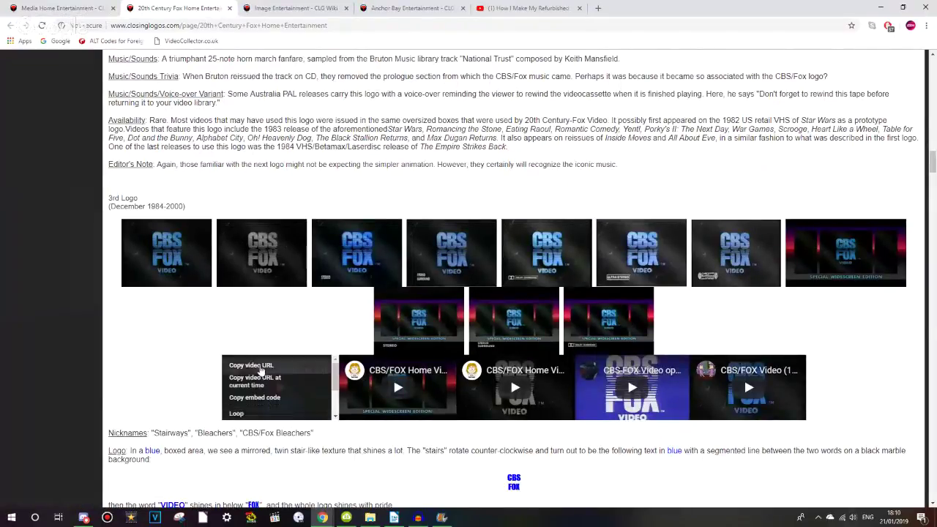
- Switch to 4K Video Downloader, download Guild Home Video Ident 6 as 480p MP4 and paste the copied CBS/Fox link
{"action": "left_click", "coordinate": [346, 517]}
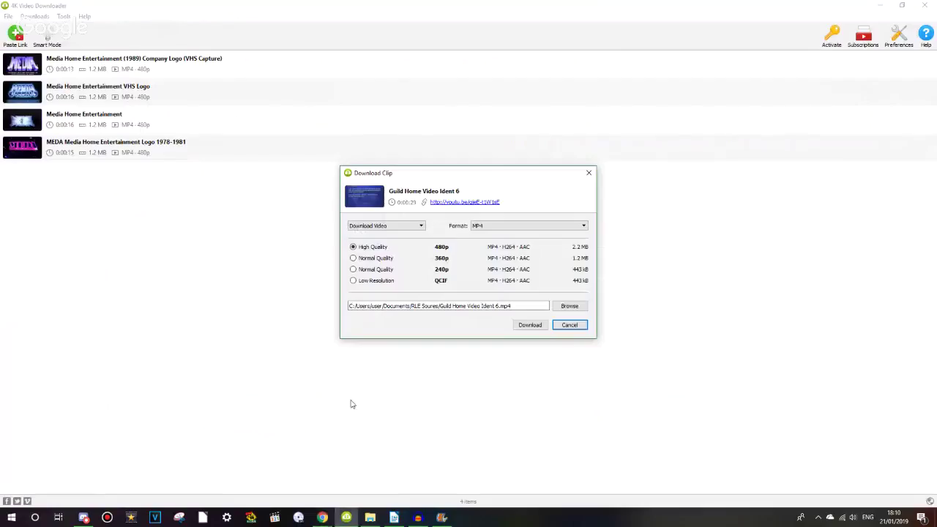
{"action": "left_click", "coordinate": [529, 325]}
{"action": "key", "text": "ctrl+v"}
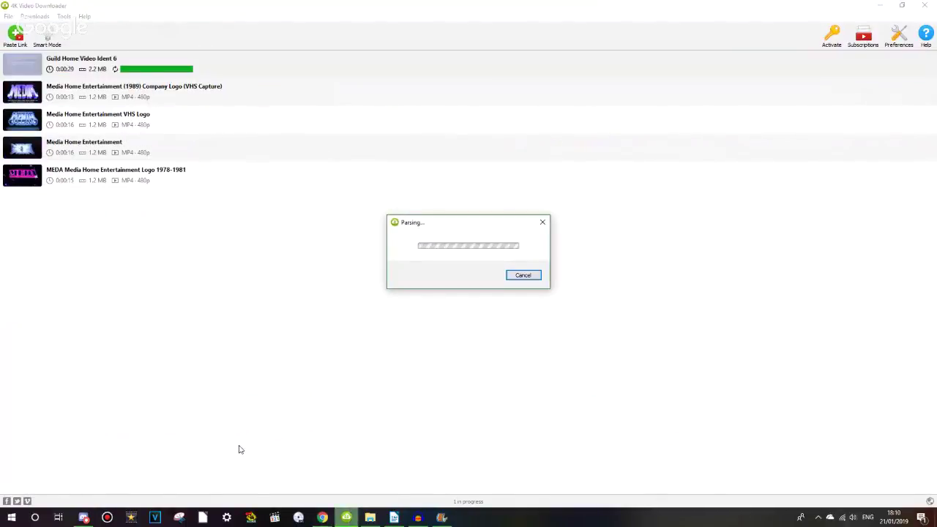
- Copy the video URL of the 2nd logo (1989-1998) from the Image Entertainment wiki page in Chrome
{"action": "mouse_move", "coordinate": [322, 517]}
{"action": "left_click", "coordinate": [185, 468]}
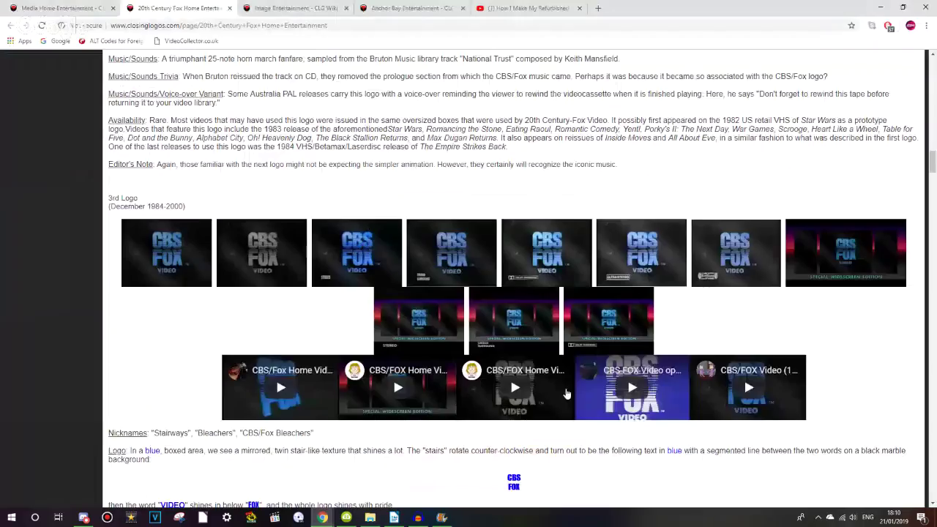
{"action": "left_click", "coordinate": [310, 8]}
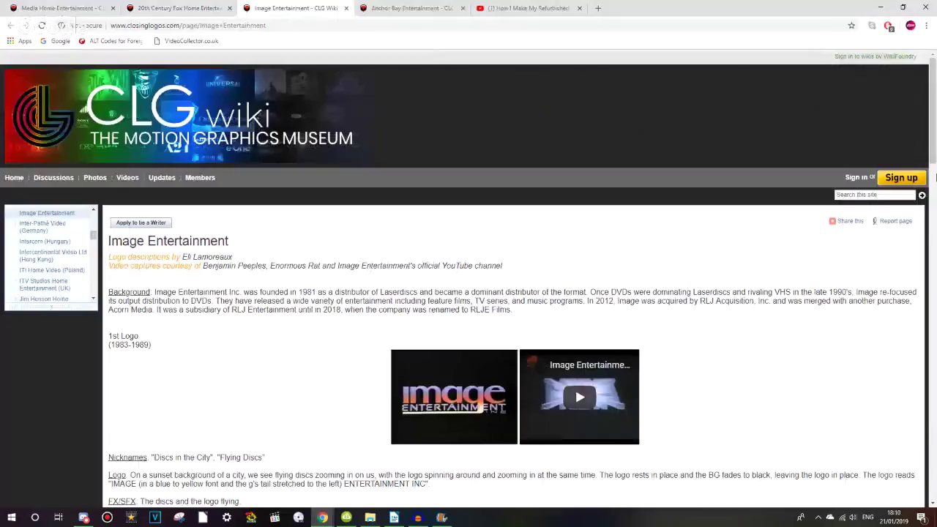
{"action": "left_click", "coordinate": [934, 164]}
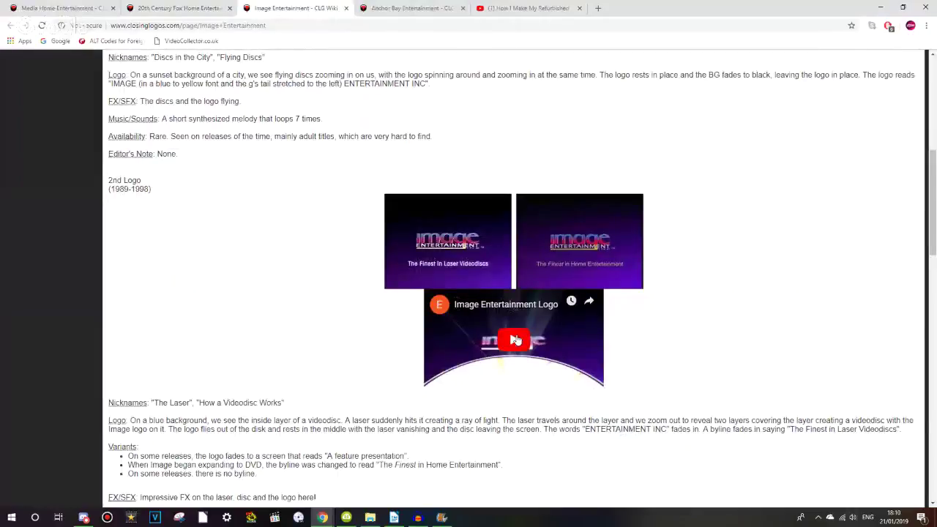
{"action": "left_click", "coordinate": [488, 384]}
{"action": "right_click", "coordinate": [479, 357]}
{"action": "left_click", "coordinate": [495, 336]}
{"action": "left_click", "coordinate": [496, 337]}
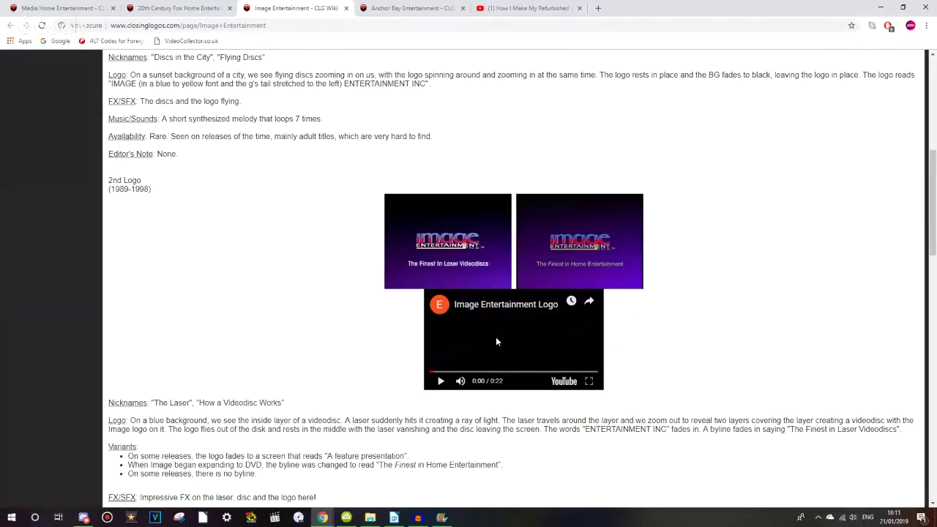
{"action": "right_click", "coordinate": [494, 337]}
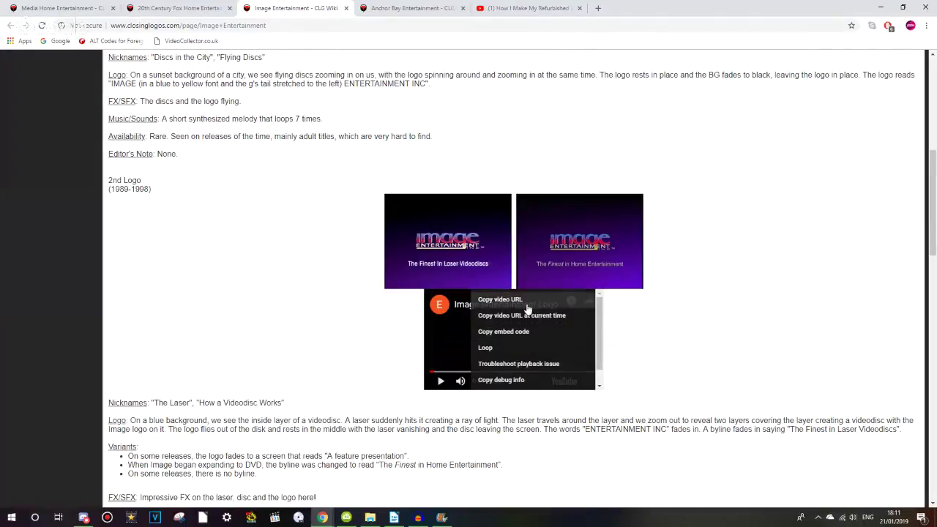
{"action": "left_click", "coordinate": [501, 309]}
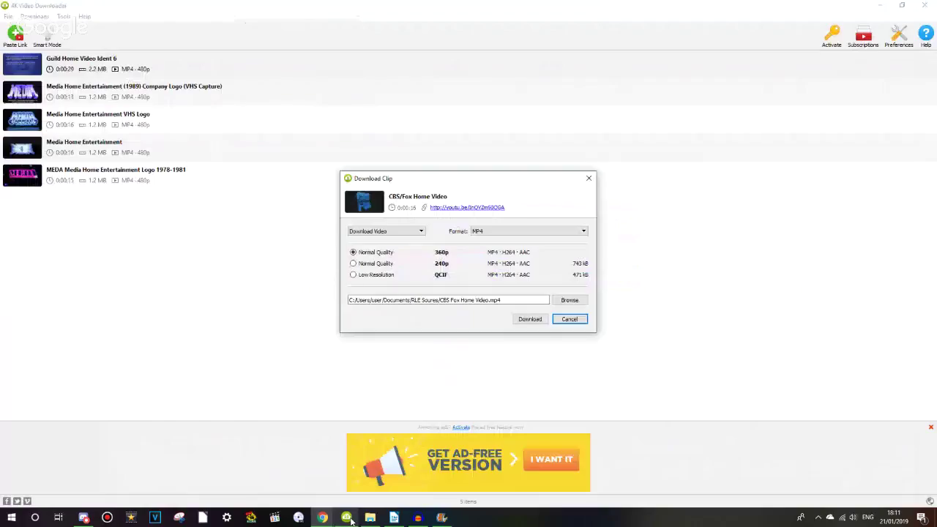
- Switch to 4K Video Downloader, try to download CBS/Fox Home Video as 360p MP4 and paste the copied Image Entertainment link
{"action": "left_click", "coordinate": [346, 518]}
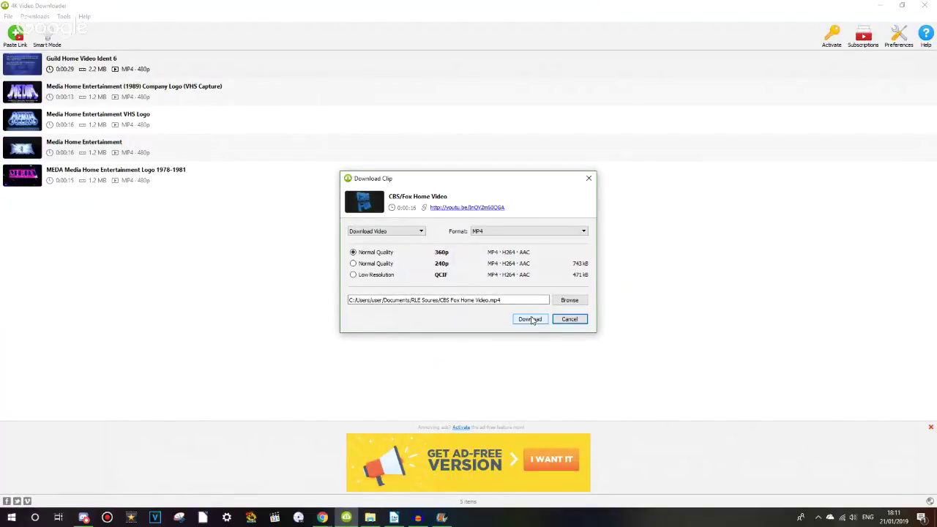
{"action": "left_click", "coordinate": [531, 320]}
{"action": "left_click", "coordinate": [15, 33]}
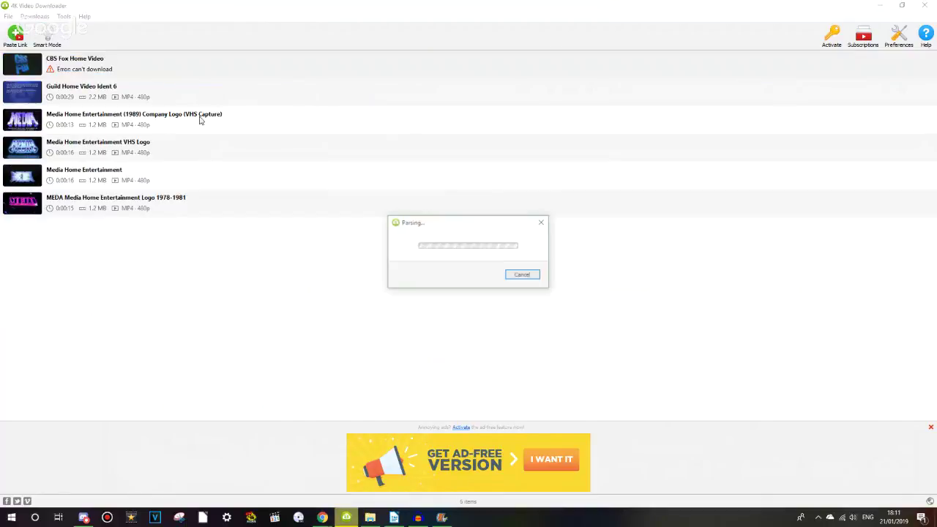
- Switch to Chrome, look over the Image Entertainment page and open the Video Treasures page linked from the Anchor Bay Entertainment article
{"action": "mouse_move", "coordinate": [322, 518]}
{"action": "left_click", "coordinate": [184, 480]}
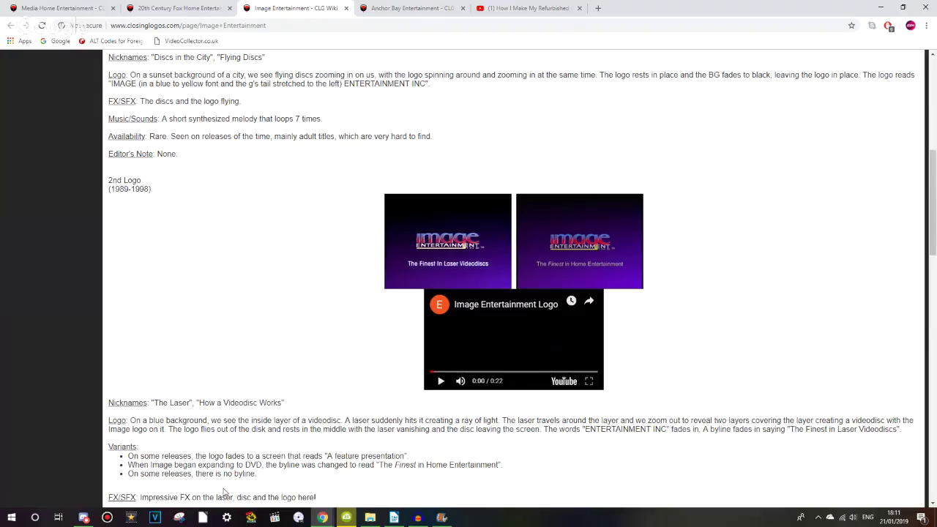
{"action": "scroll", "coordinate": [768, 410], "scroll_direction": "down", "scroll_amount": 10}
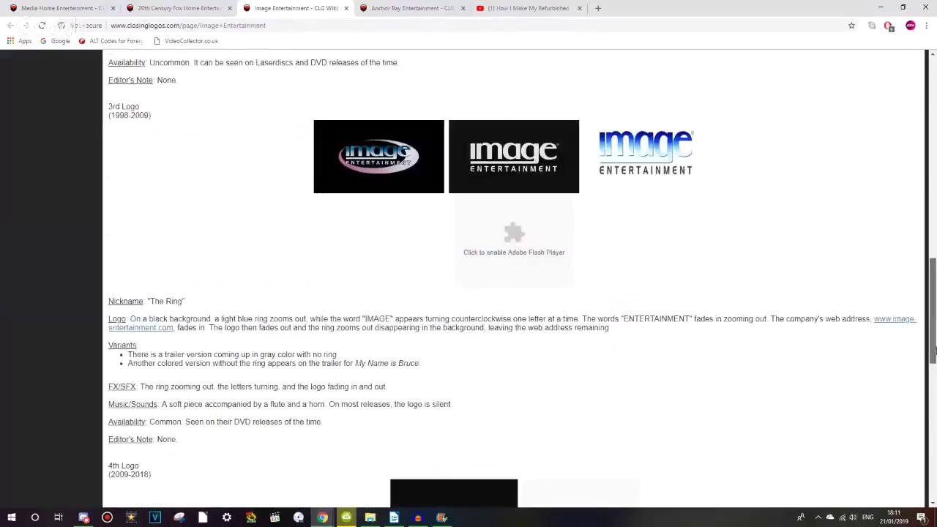
{"action": "left_click_drag", "start_coordinate": [933, 399], "coordinate": [935, 114]}
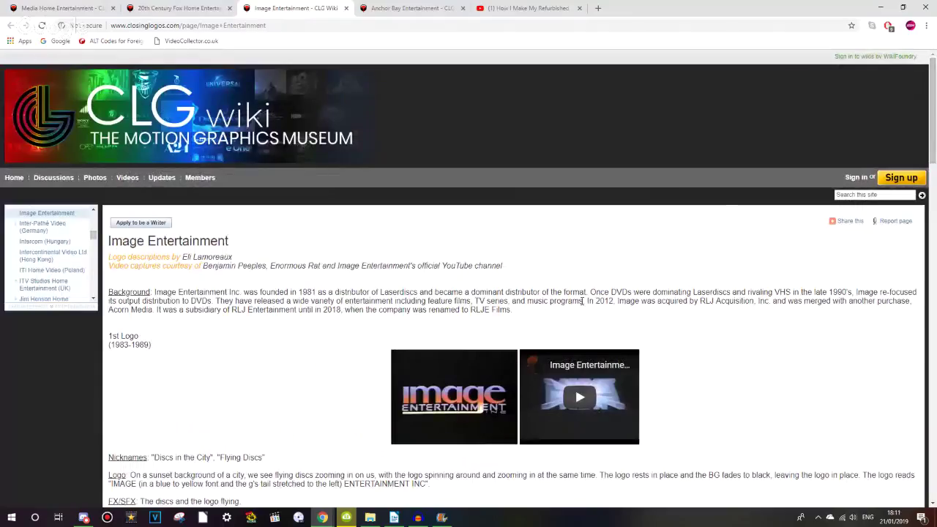
{"action": "left_click_drag", "start_coordinate": [498, 301], "coordinate": [504, 300]}
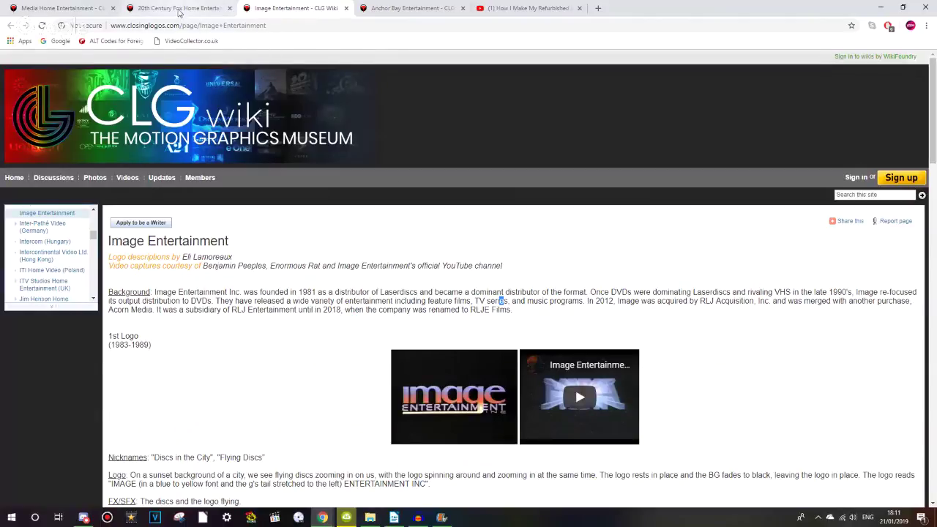
{"action": "left_click", "coordinate": [414, 8]}
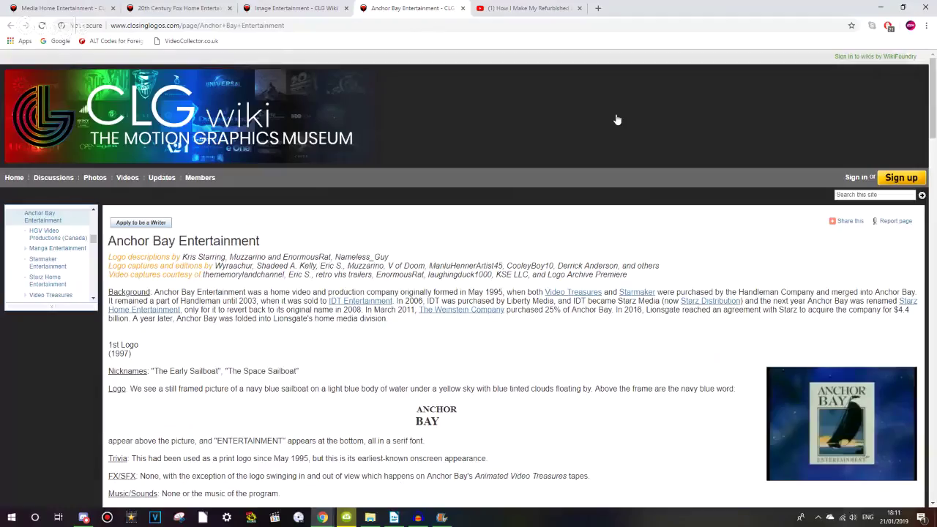
{"action": "scroll", "coordinate": [617, 119], "scroll_direction": "down", "scroll_amount": 2}
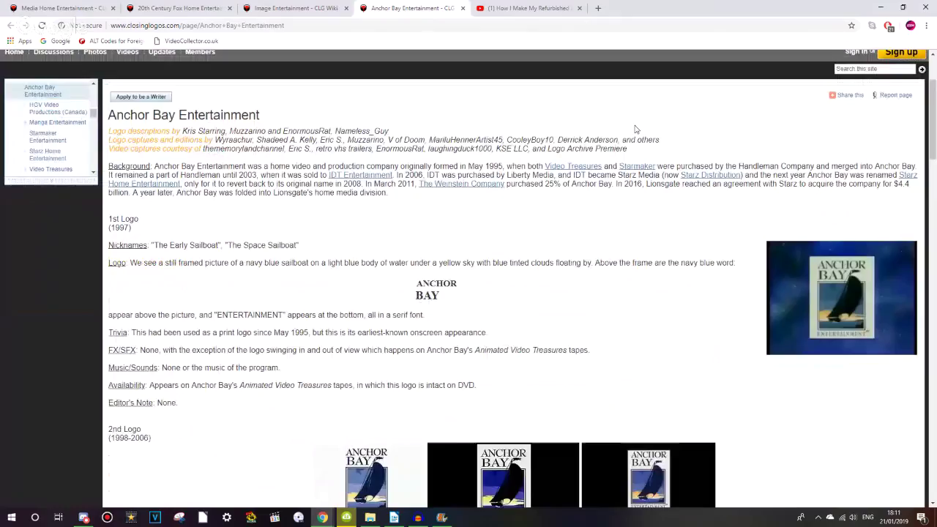
{"action": "left_click", "coordinate": [586, 168]}
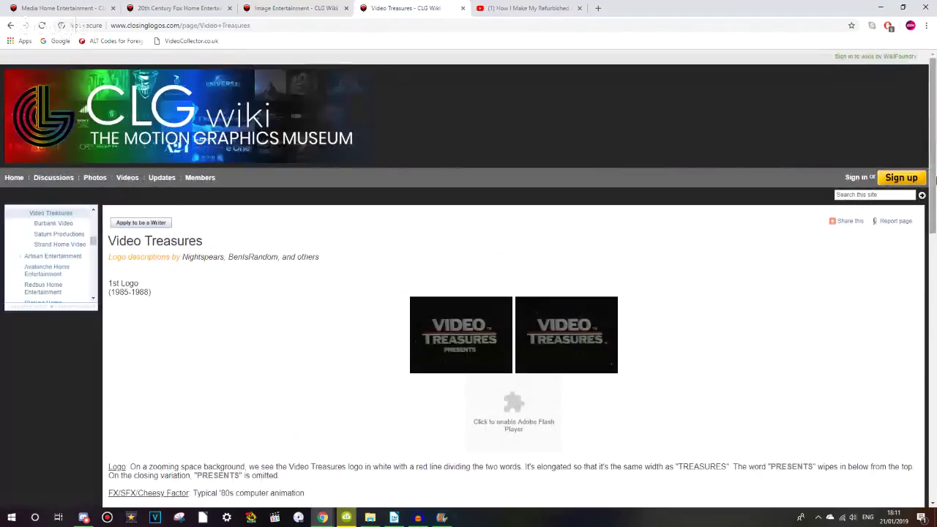
- Allow Flash to run on the Video Treasures wiki page so the 2nd logo (1987-1998) clips load
{"action": "left_click_drag", "start_coordinate": [935, 147], "coordinate": [923, 300]}
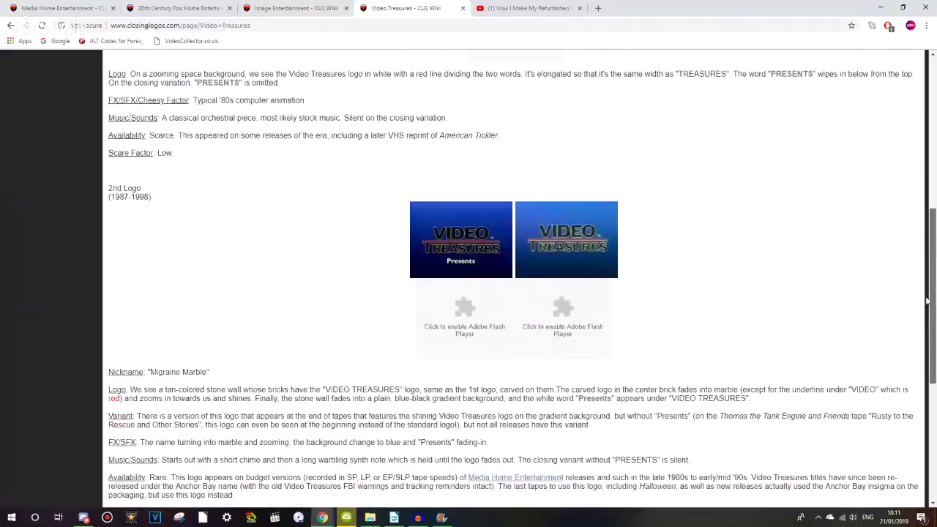
{"action": "left_click", "coordinate": [448, 334]}
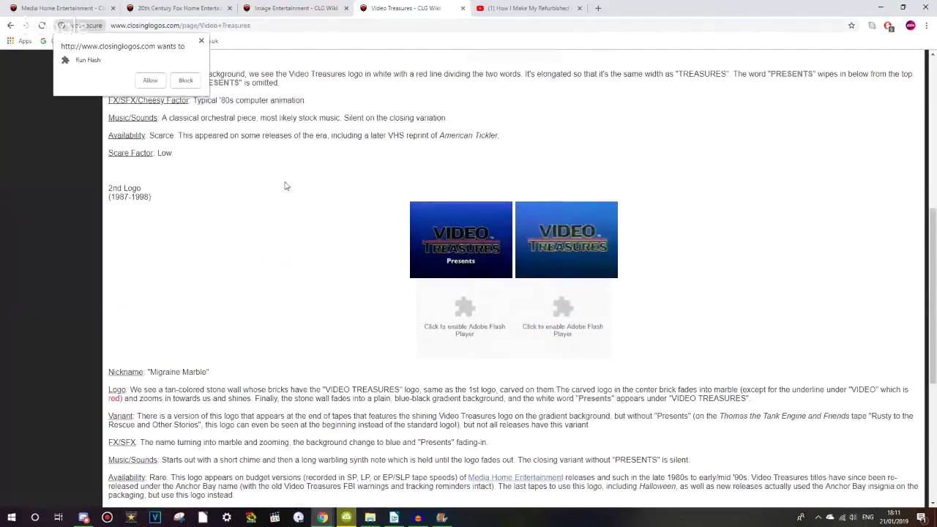
{"action": "left_click", "coordinate": [150, 80]}
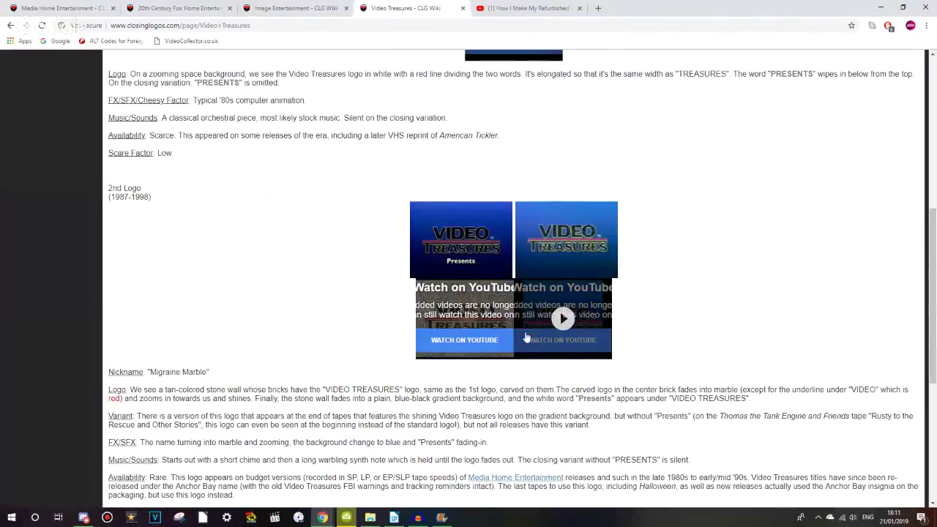
- Open the first 2nd logo (1987-1998) Video Treasures clip on YouTube, copy its video URL and return to the wiki page
{"action": "left_click", "coordinate": [463, 329]}
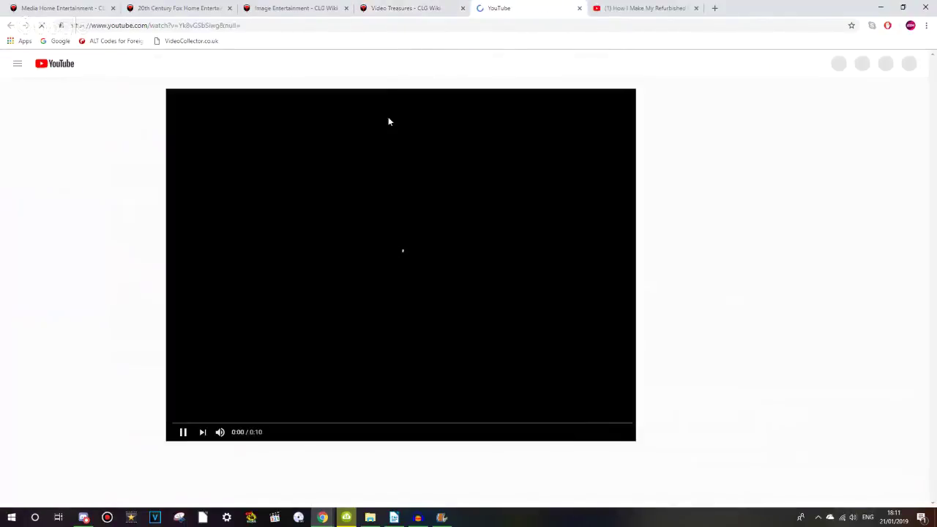
{"action": "right_click", "coordinate": [393, 240]}
{"action": "left_click", "coordinate": [410, 6]}
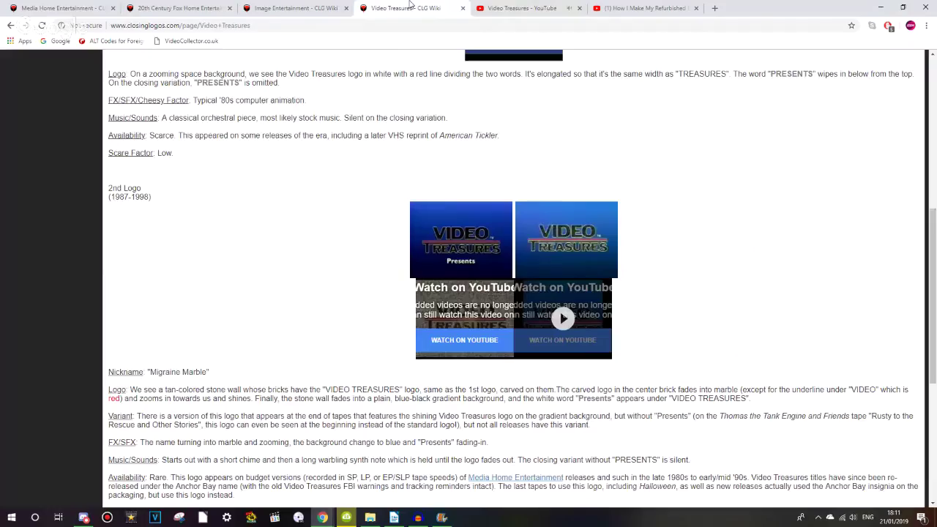
{"action": "left_click", "coordinate": [579, 8]}
{"action": "scroll", "coordinate": [935, 271], "scroll_direction": "up", "scroll_amount": 1}
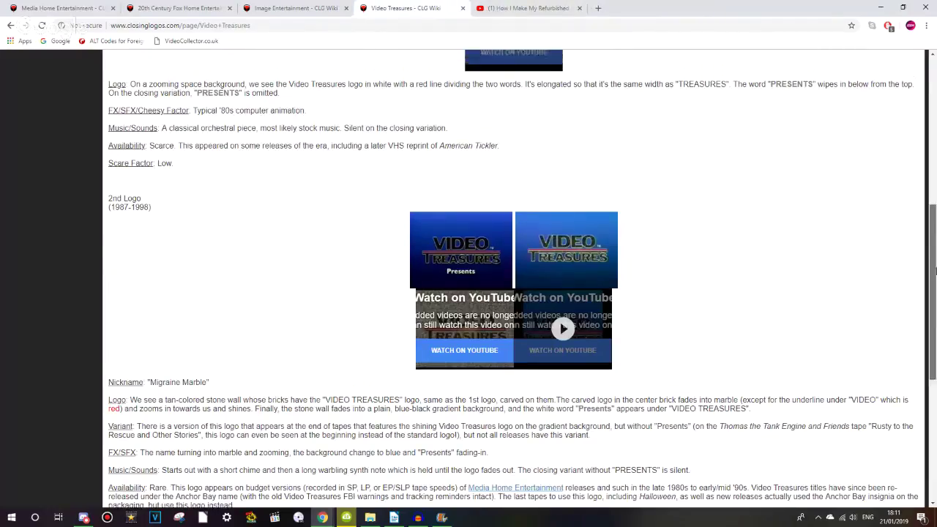
{"action": "mouse_move", "coordinate": [934, 271]}
{"action": "left_mouse_down"}
{"action": "mouse_move", "coordinate": [935, 146]}
{"action": "mouse_move", "coordinate": [933, 345]}
{"action": "mouse_move", "coordinate": [933, 269]}
{"action": "left_mouse_up"}
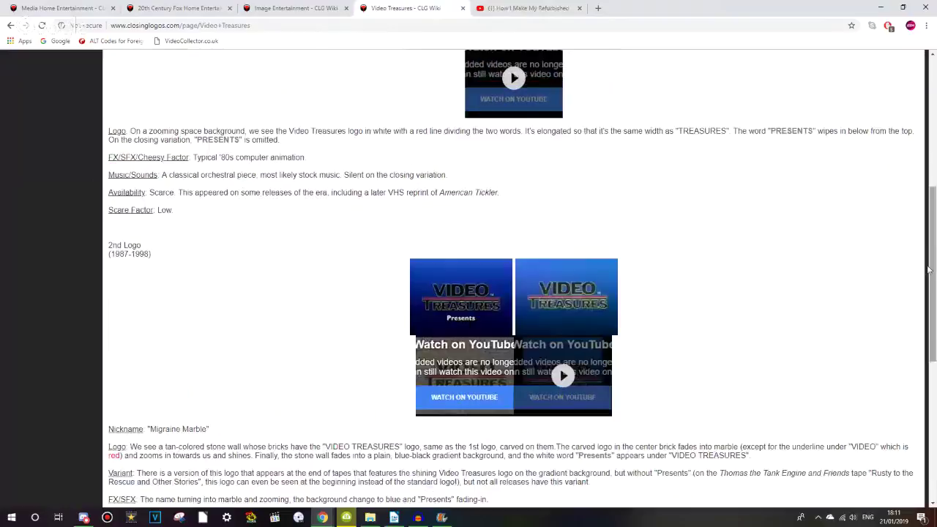
{"action": "right_click", "coordinate": [472, 269]}
{"action": "left_click", "coordinate": [430, 360]}
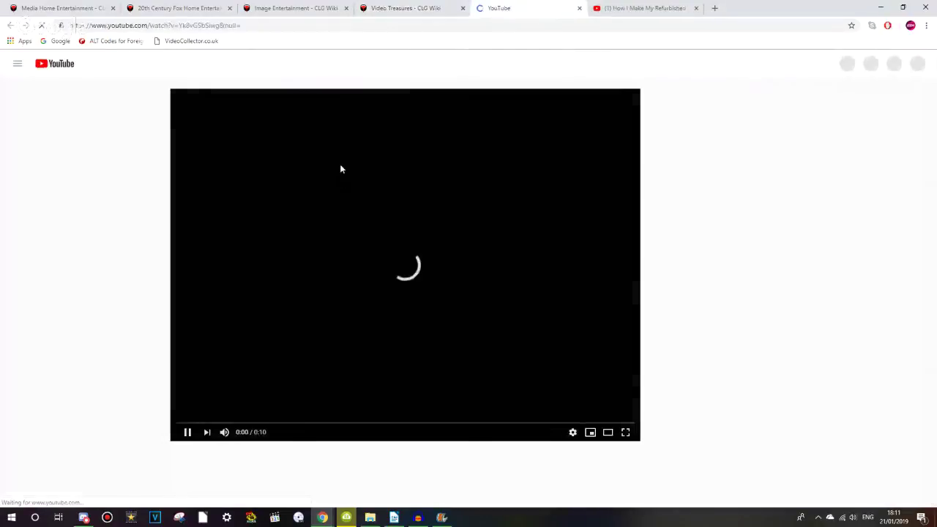
{"action": "right_click", "coordinate": [340, 164]}
{"action": "left_click", "coordinate": [410, 8]}
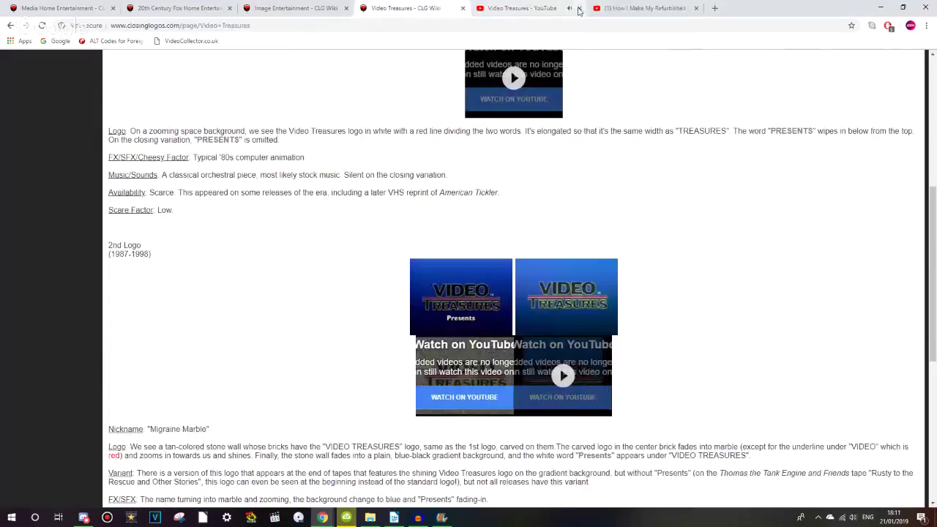
- Switch to 4K Video Downloader, download Image Entertainment Logo as 480p MP4 and paste the copied Video Treasures link
{"action": "left_click", "coordinate": [346, 517]}
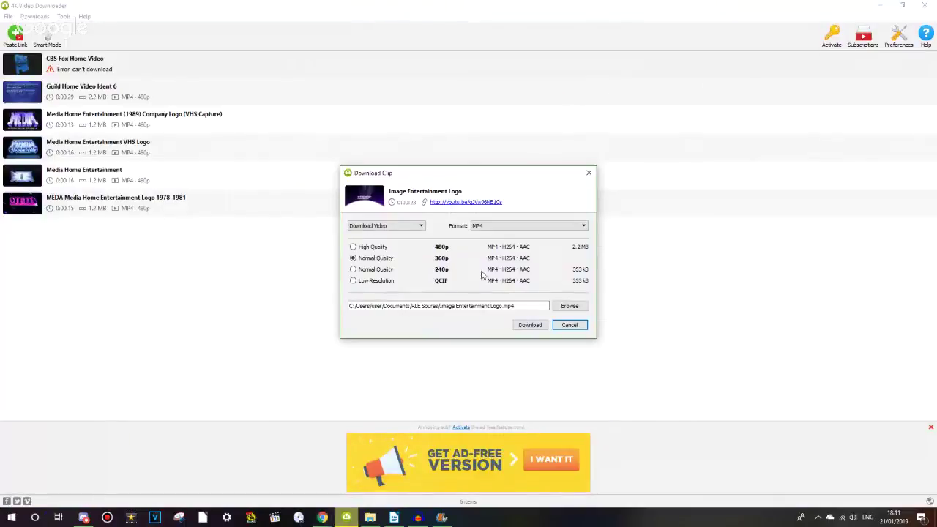
{"action": "left_click", "coordinate": [372, 248]}
{"action": "left_click", "coordinate": [521, 327]}
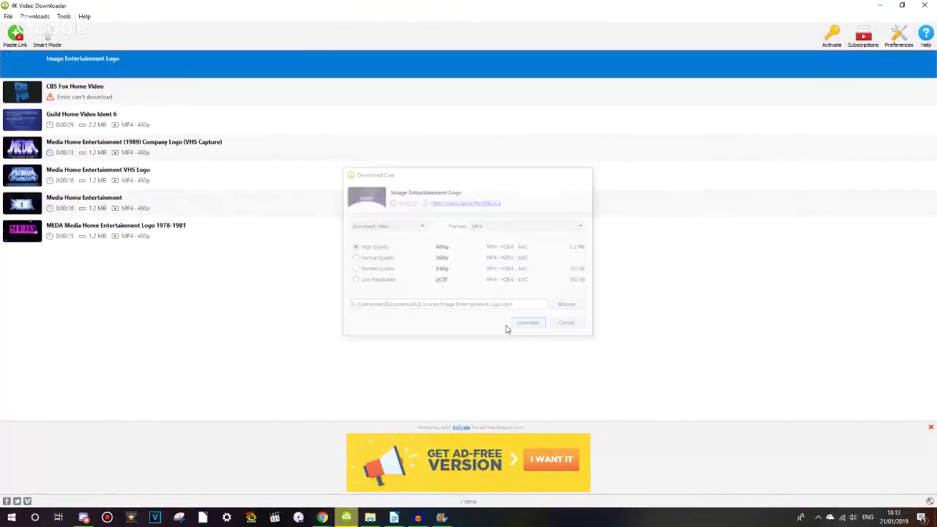
{"action": "left_click", "coordinate": [21, 44]}
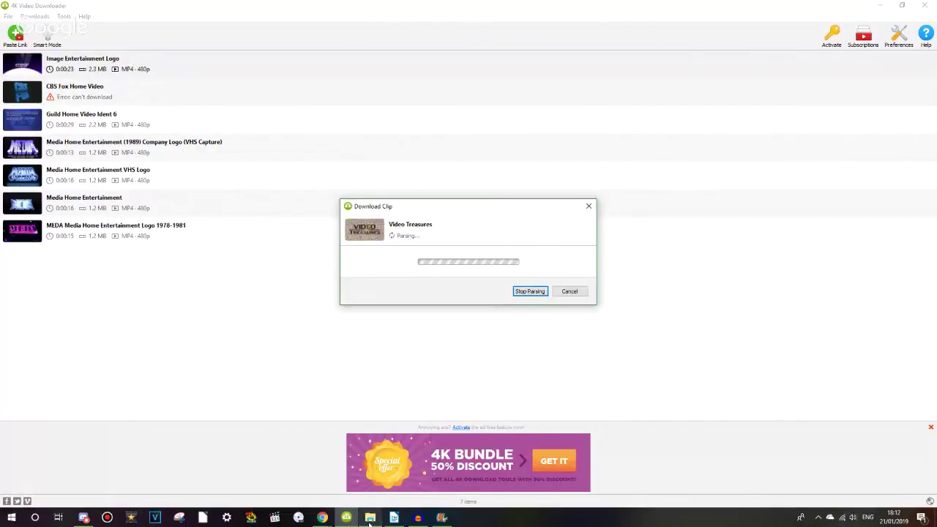
- Check the YouTube live chat window and try to download Video Treasures as 480p MP4
{"action": "left_click", "coordinate": [322, 517]}
{"action": "left_click", "coordinate": [287, 499]}
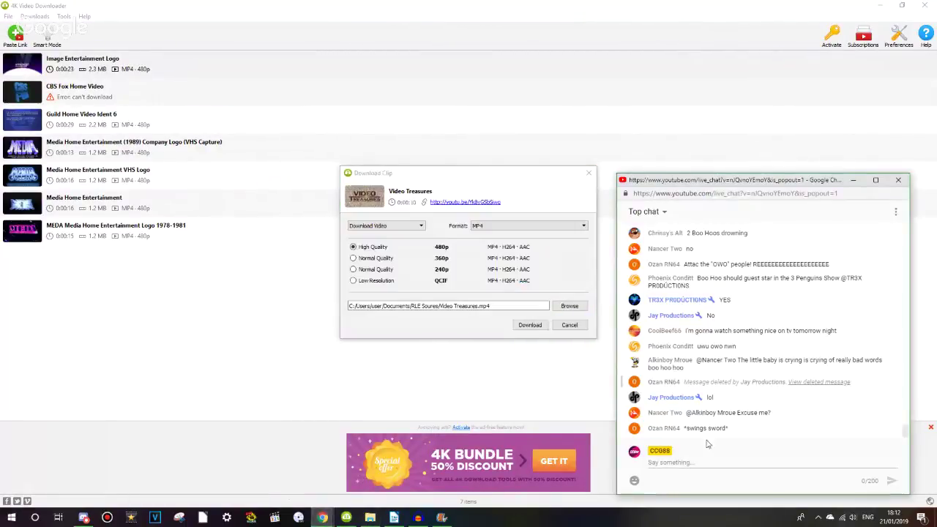
{"action": "left_click_drag", "start_coordinate": [708, 428], "coordinate": [721, 448]}
{"action": "left_click", "coordinate": [532, 325]}
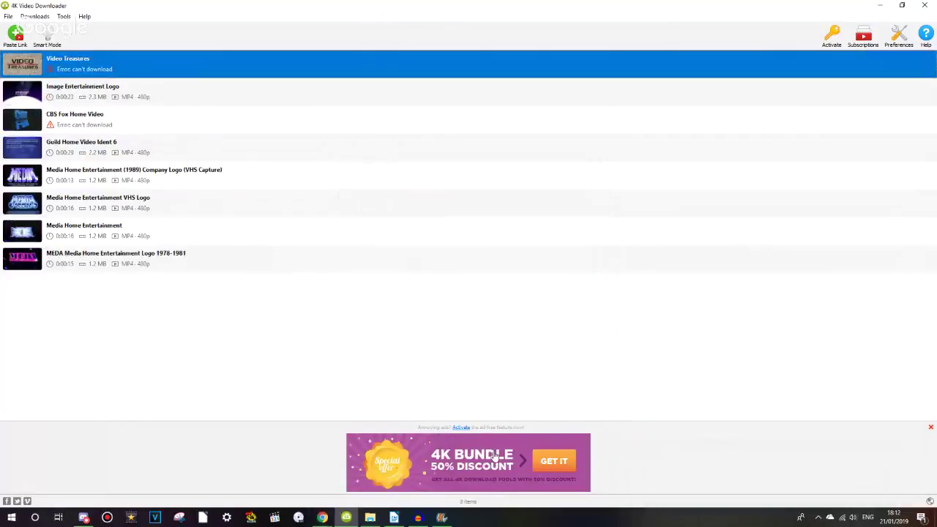
- View the Video Treasures clip on YouTube from the wiki page, close it and preview the RLE Soures folder
{"action": "left_click", "coordinate": [345, 518]}
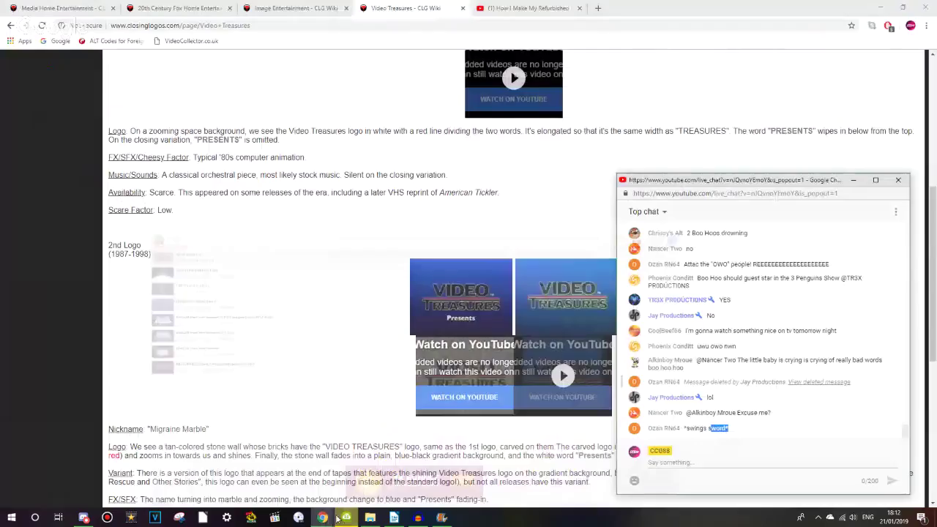
{"action": "left_click", "coordinate": [494, 404]}
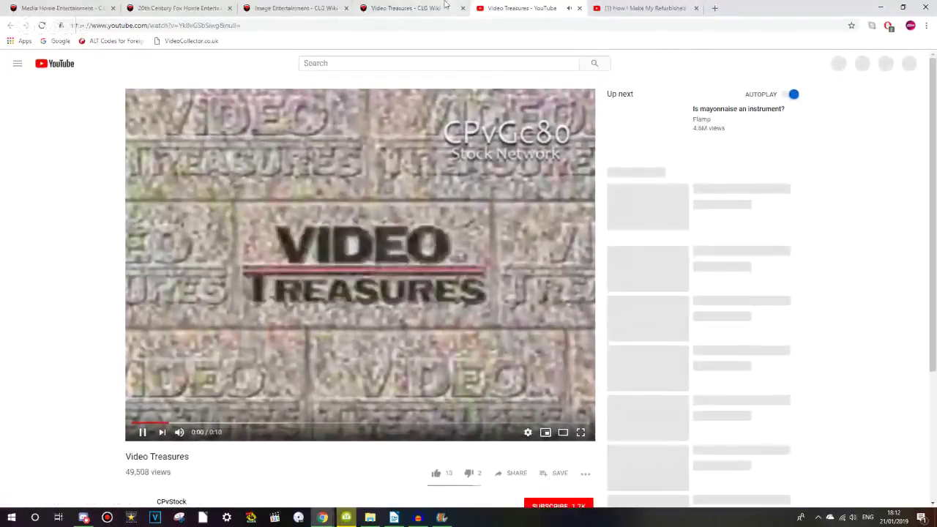
{"action": "key", "text": "ctrl+w"}
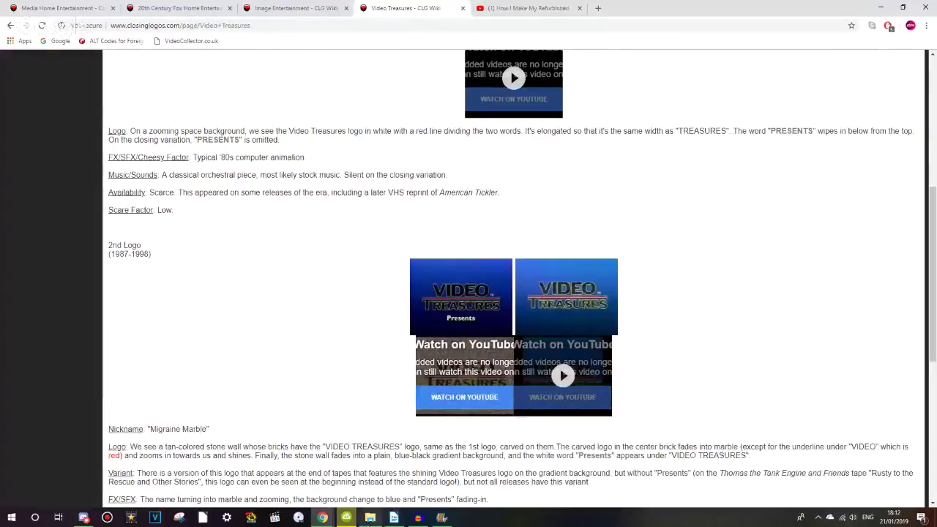
{"action": "mouse_move", "coordinate": [370, 517]}
{"action": "mouse_move", "coordinate": [388, 488]}
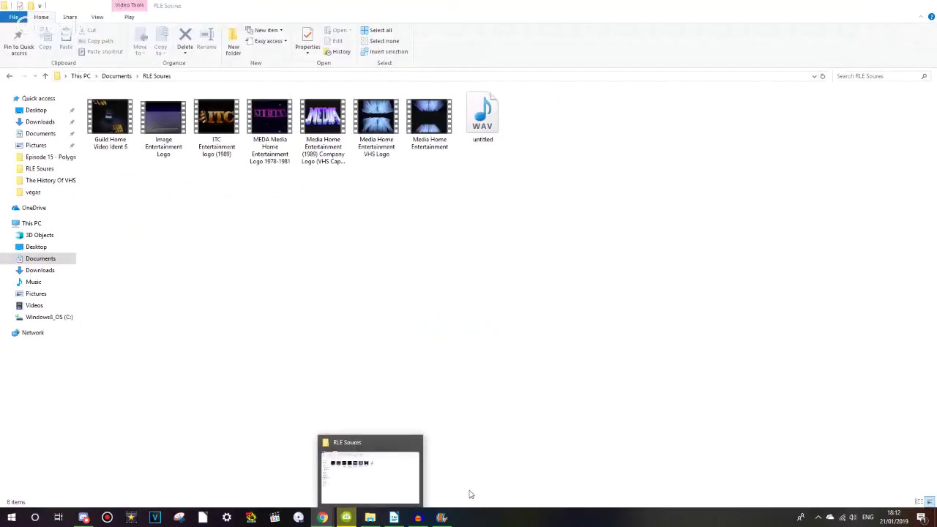
{"action": "mouse_move", "coordinate": [440, 518]}
- Check the download list in 4K Video Downloader and read the new messages in the live chat
{"action": "left_click", "coordinate": [346, 517]}
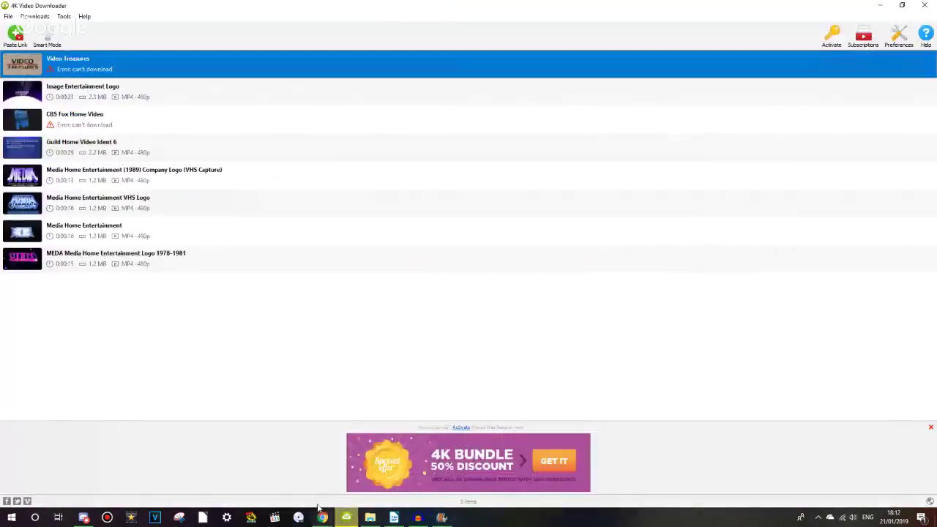
{"action": "left_click", "coordinate": [323, 518]}
{"action": "left_click", "coordinate": [271, 468]}
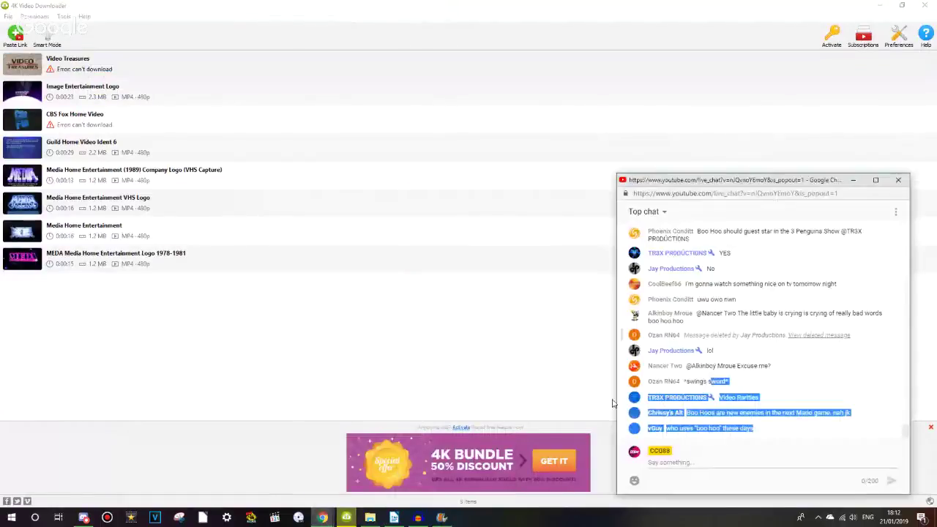
{"action": "left_click", "coordinate": [745, 379]}
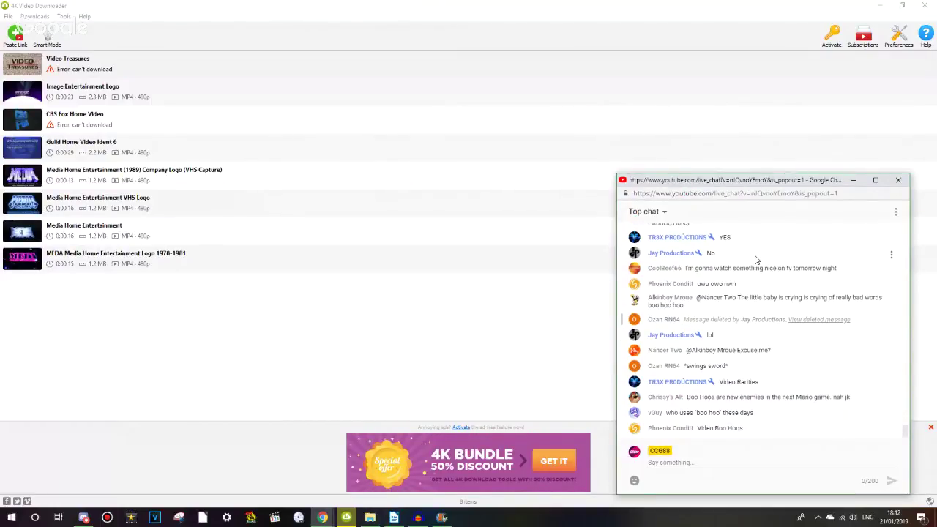
- Switch to Movie Maker, delete all clips from the project and open the RLE Soures folder for adding videos
{"action": "left_click", "coordinate": [393, 517]}
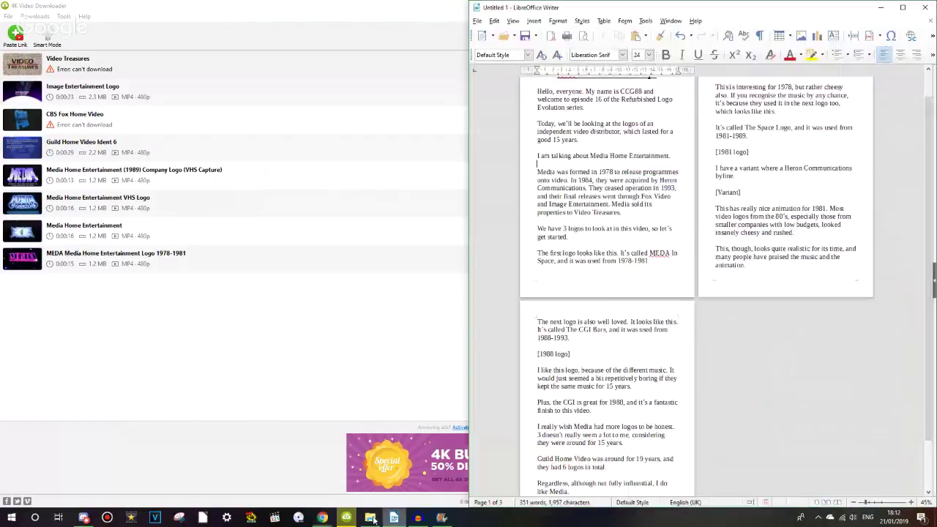
{"action": "left_click", "coordinate": [441, 517]}
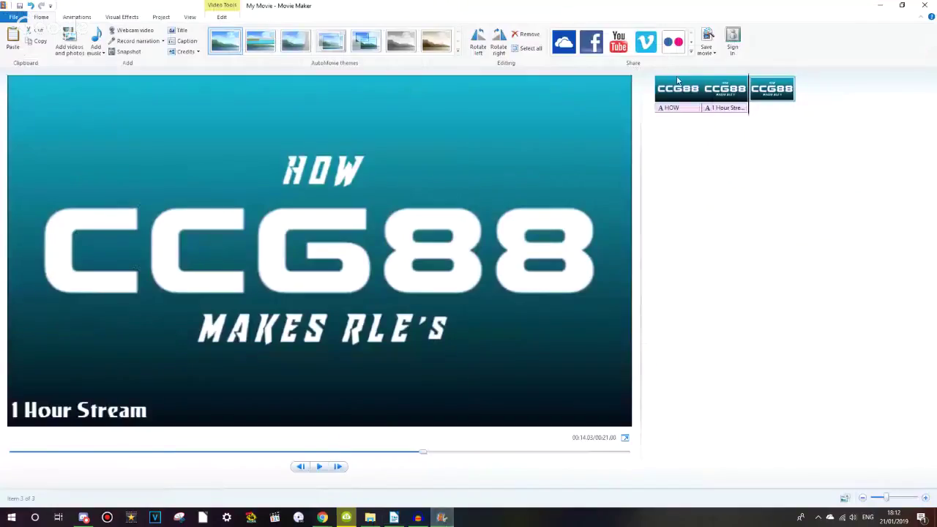
{"action": "left_click", "coordinate": [677, 88]}
{"action": "key", "text": "Delete"}
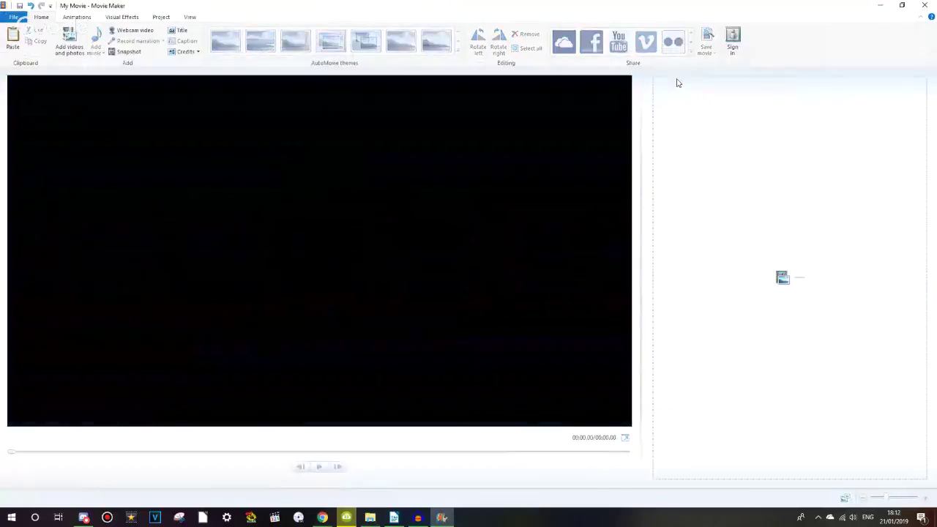
{"action": "left_click", "coordinate": [70, 41]}
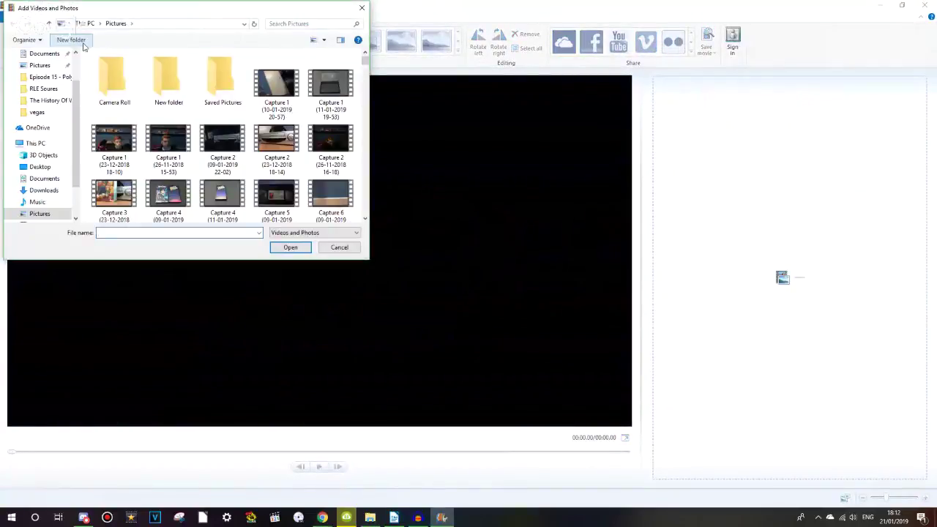
{"action": "left_click", "coordinate": [43, 89]}
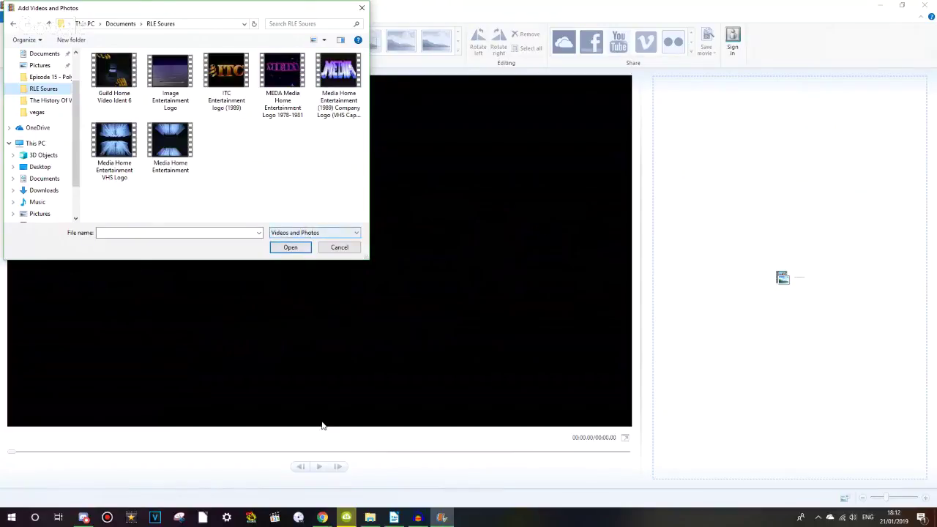
- Restart 4K Video Downloader, redownload the interrupted downloads and return to the add-videos dialog in Movie Maker
{"action": "left_click", "coordinate": [344, 518]}
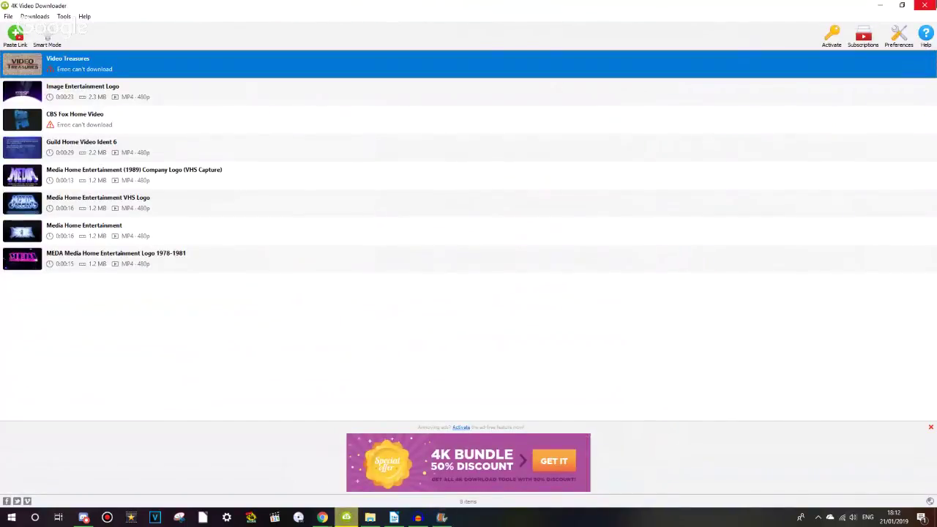
{"action": "left_click", "coordinate": [345, 518]}
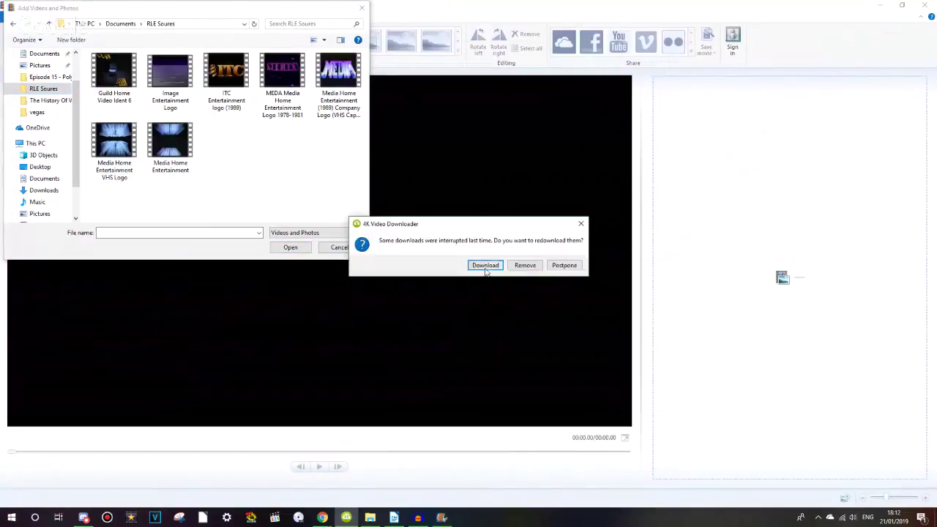
{"action": "left_click", "coordinate": [486, 269]}
{"action": "left_click", "coordinate": [877, 5]}
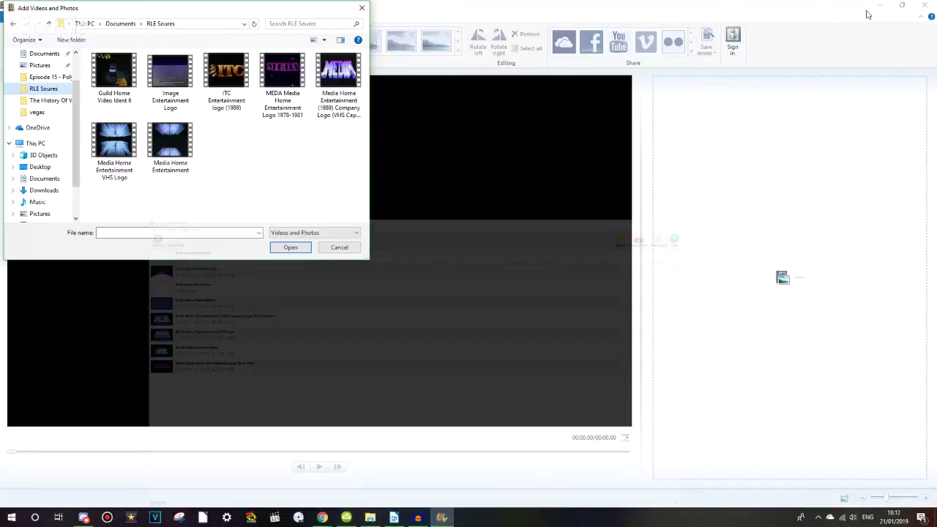
- Add the CCG88 intro video from the Documents folder and trim it to an end point of 14 s
{"action": "left_click", "coordinate": [120, 24]}
{"action": "double_click", "coordinate": [268, 211]}
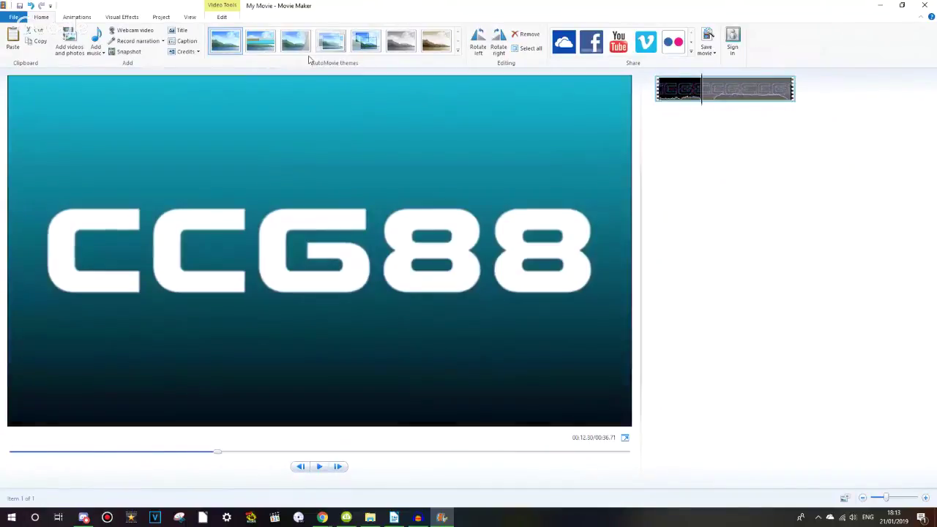
{"action": "left_click", "coordinate": [222, 17]}
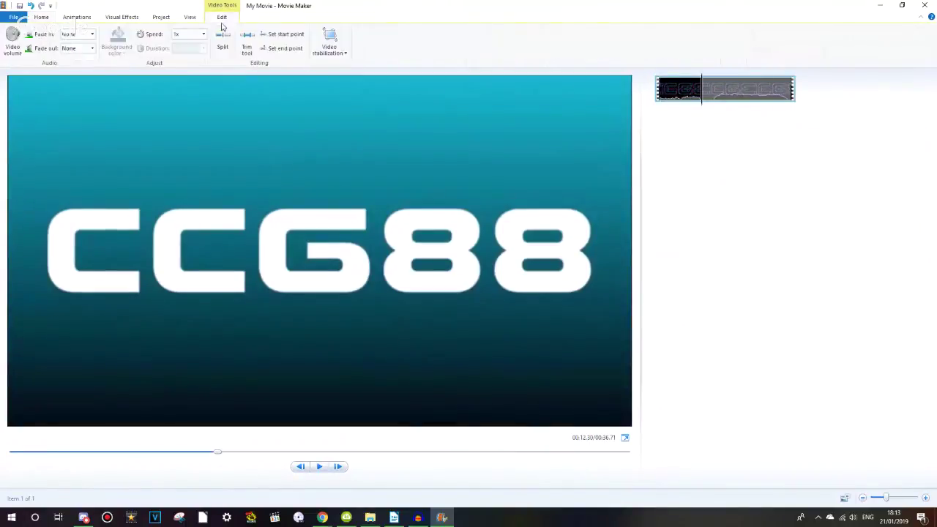
{"action": "left_click", "coordinate": [246, 45]}
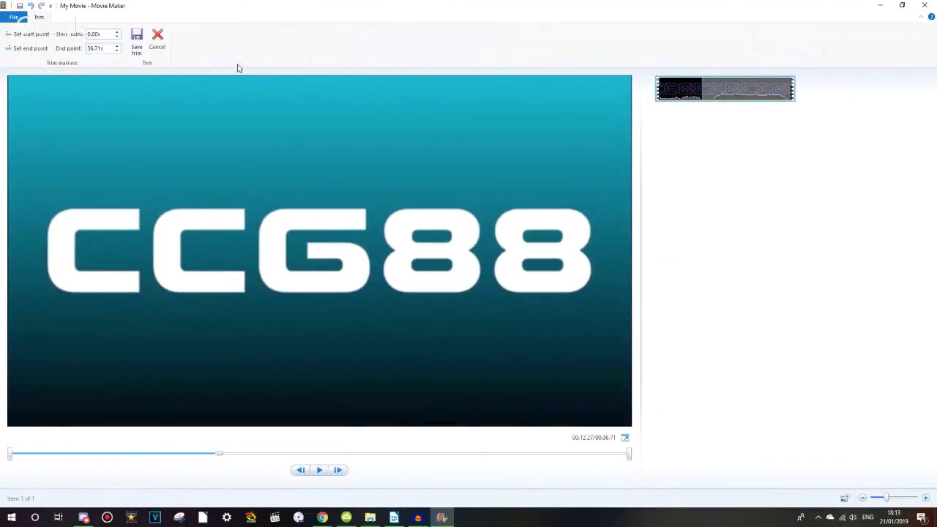
{"action": "double_click", "coordinate": [104, 47]}
{"action": "type", "text": "14"}
{"action": "key", "text": "Return"}
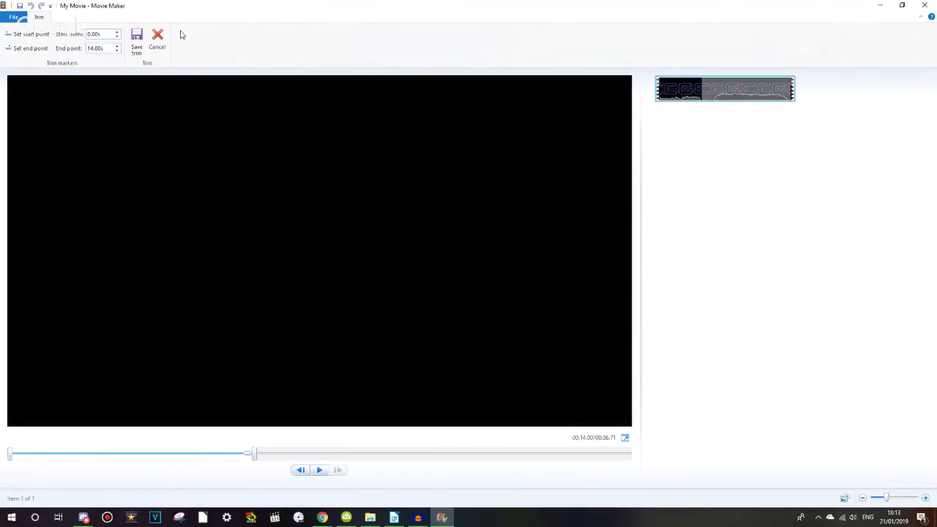
{"action": "left_click", "coordinate": [137, 40]}
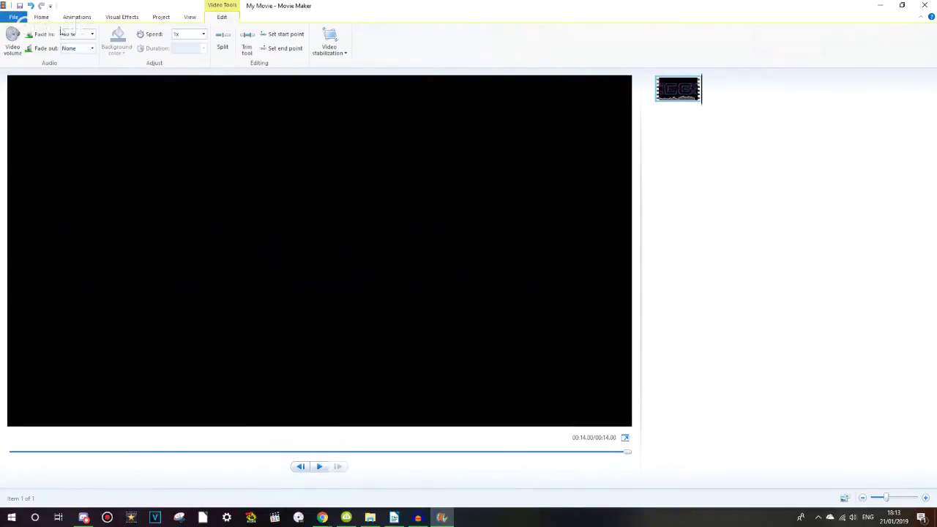
- Add a credits card after the intro, delete its text and set the blank card's duration to 1.00 s
{"action": "left_click", "coordinate": [48, 18]}
{"action": "left_click", "coordinate": [185, 53]}
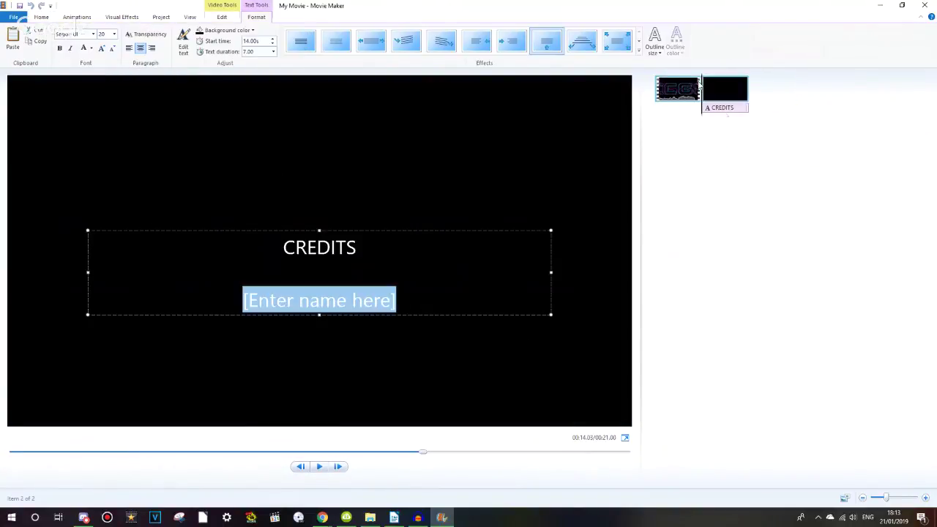
{"action": "left_click", "coordinate": [721, 109]}
{"action": "left_click", "coordinate": [219, 17]}
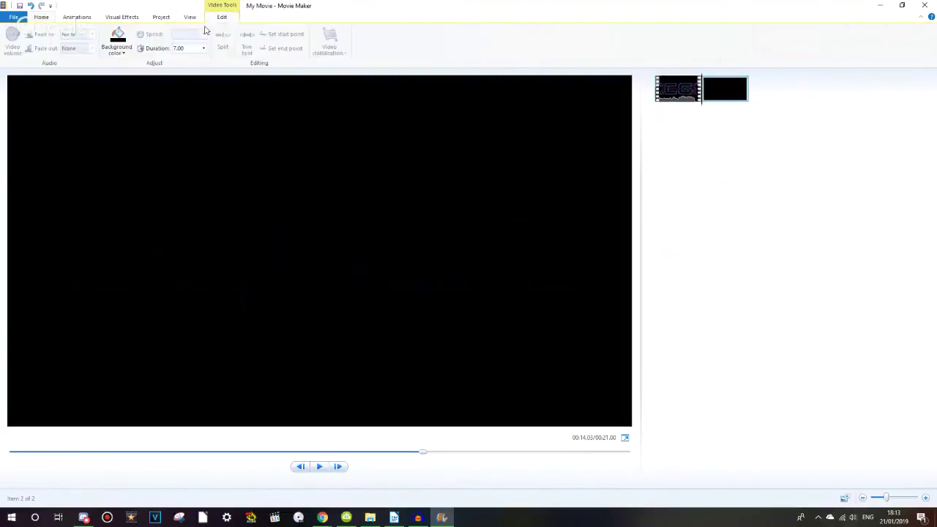
{"action": "left_click", "coordinate": [203, 48]}
{"action": "left_click", "coordinate": [191, 58]}
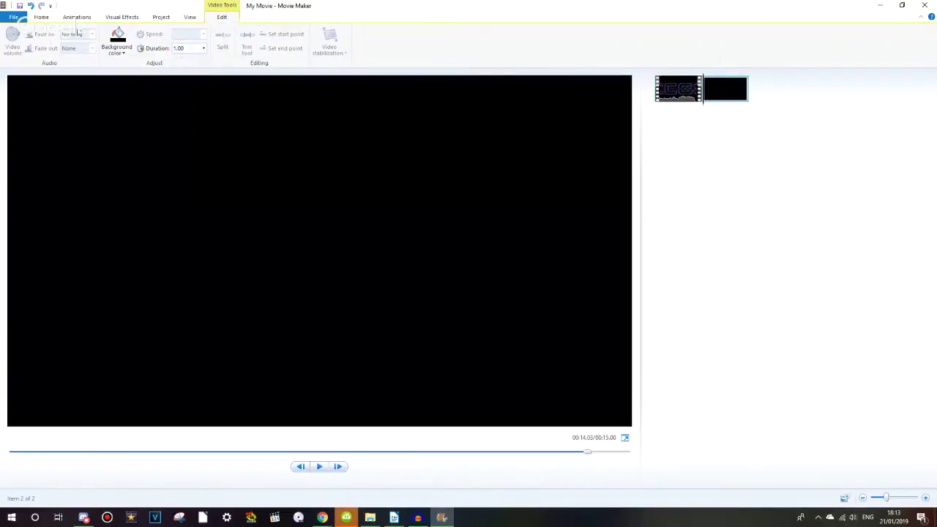
- Add Media Home Entertainment (1989) Company Logo (VHS Capture) from RLE Soures after the black card, close 4K Video Downloader and play the clip
{"action": "left_click", "coordinate": [41, 17]}
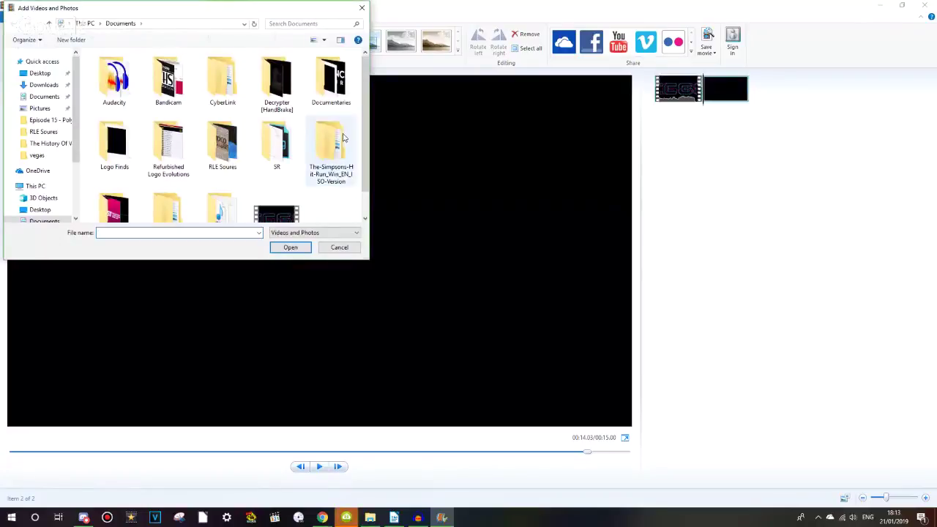
{"action": "double_click", "coordinate": [223, 146]}
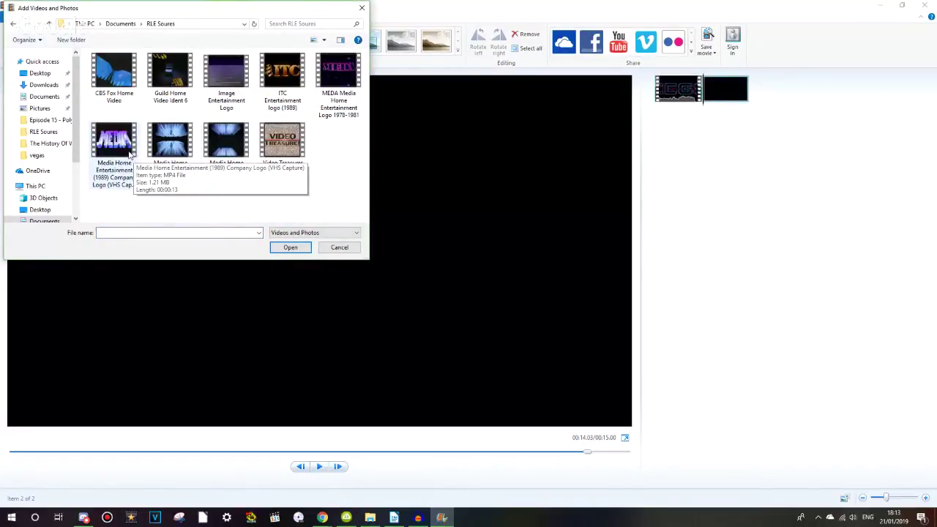
{"action": "left_click", "coordinate": [350, 519]}
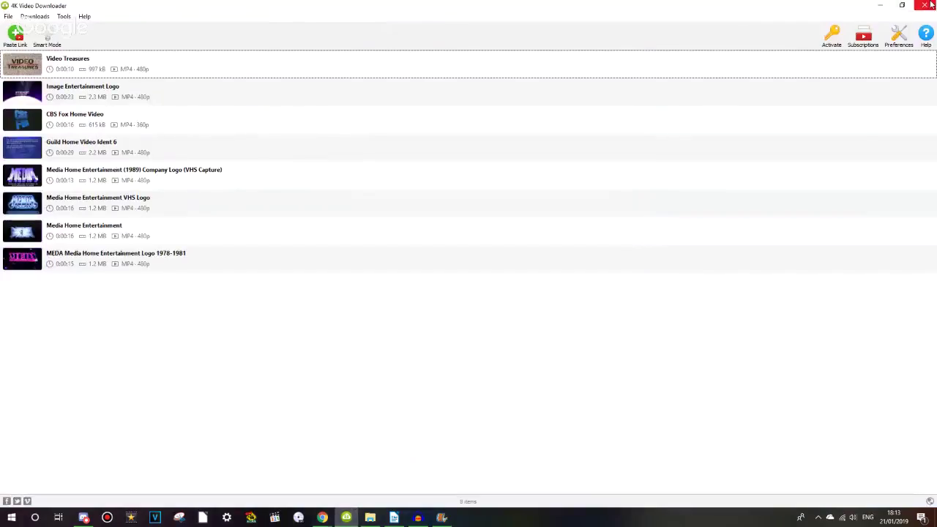
{"action": "left_click", "coordinate": [924, 5]}
{"action": "double_click", "coordinate": [109, 168]}
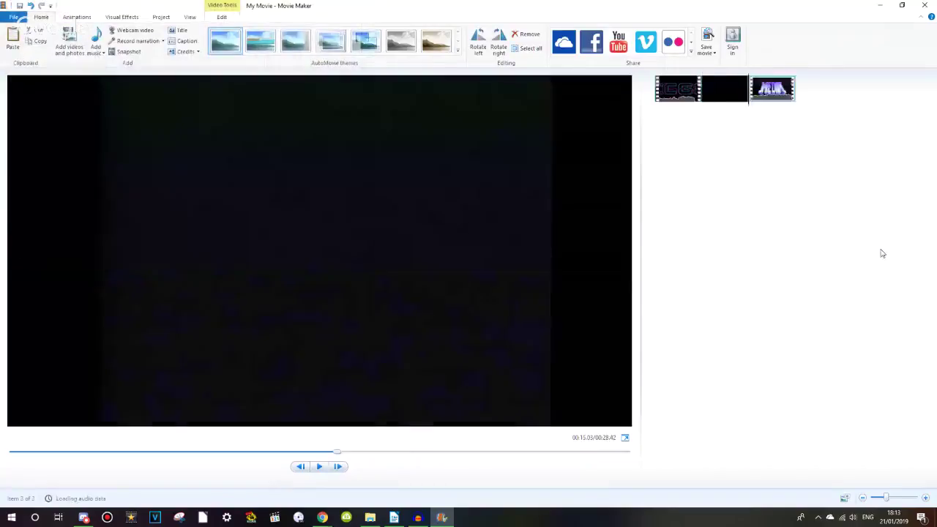
{"action": "key", "text": "space"}
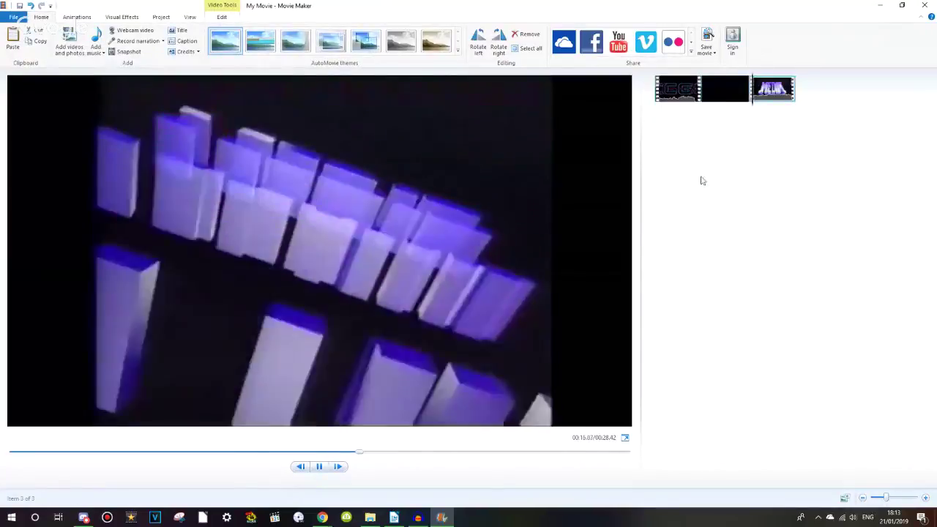
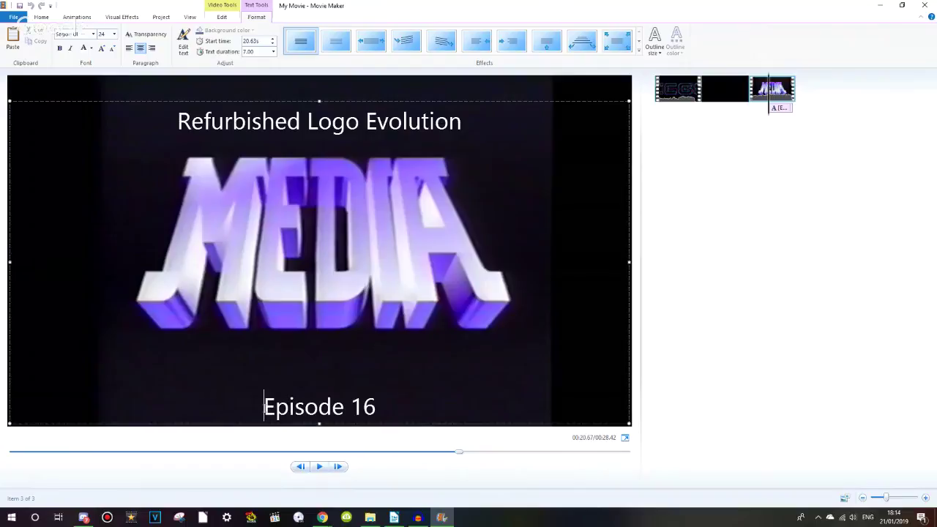
- Try raising the caption's Episode 16 line and right-aligning the text, and restore the centred layout with the line below the logo
{"action": "key", "text": "BackSpace"}
{"action": "key", "text": "BackSpace"}
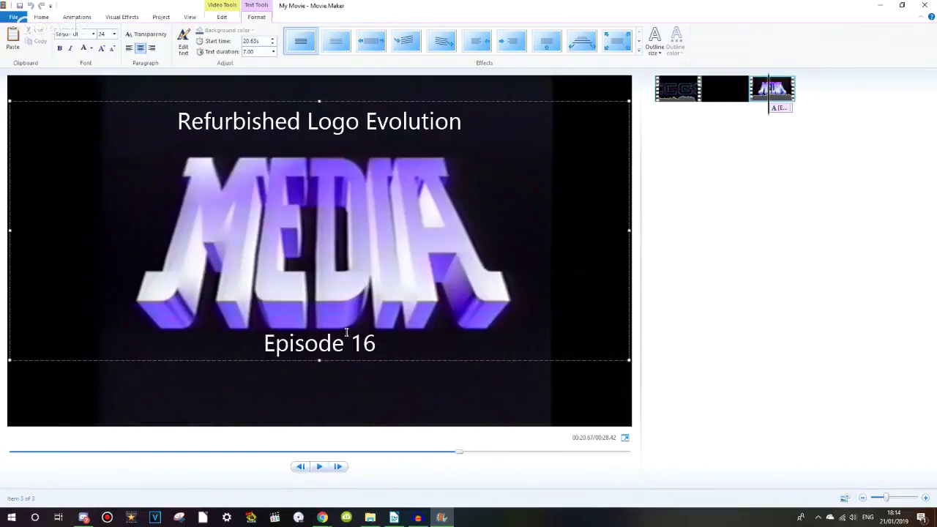
{"action": "left_click", "coordinate": [389, 336]}
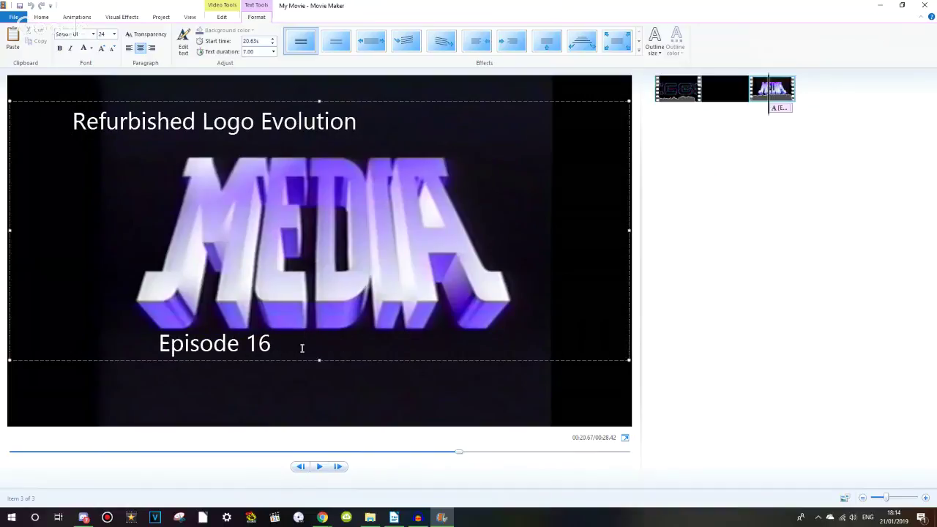
{"action": "key", "text": "ctrl+z"}
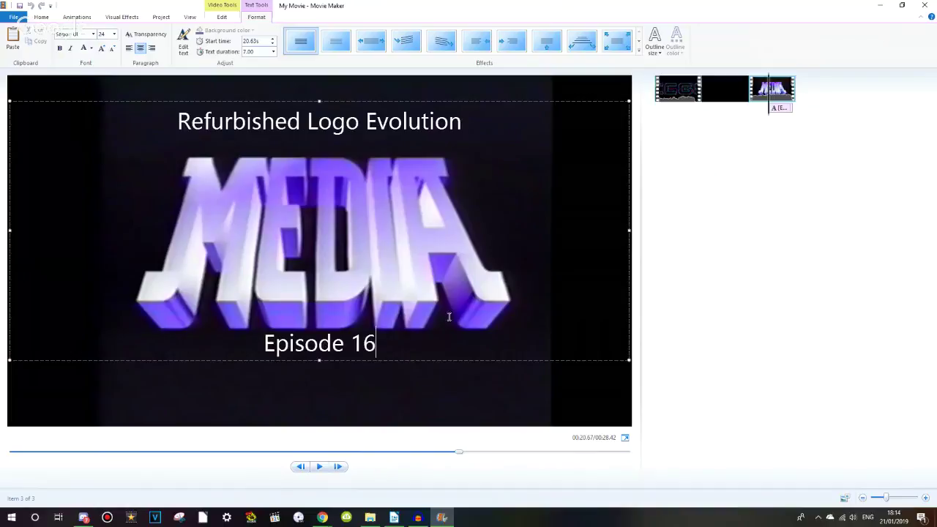
{"action": "left_click", "coordinate": [151, 48]}
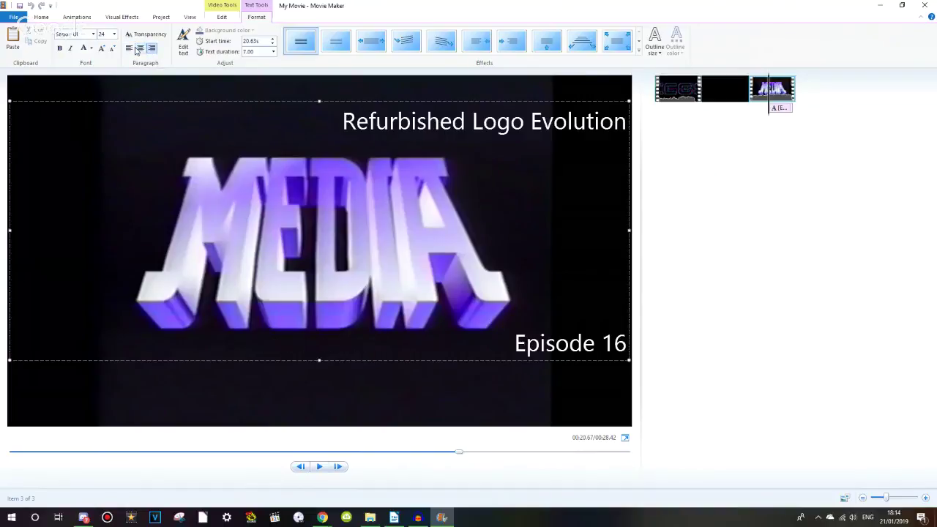
{"action": "left_click", "coordinate": [140, 48]}
{"action": "key", "text": "Return"}
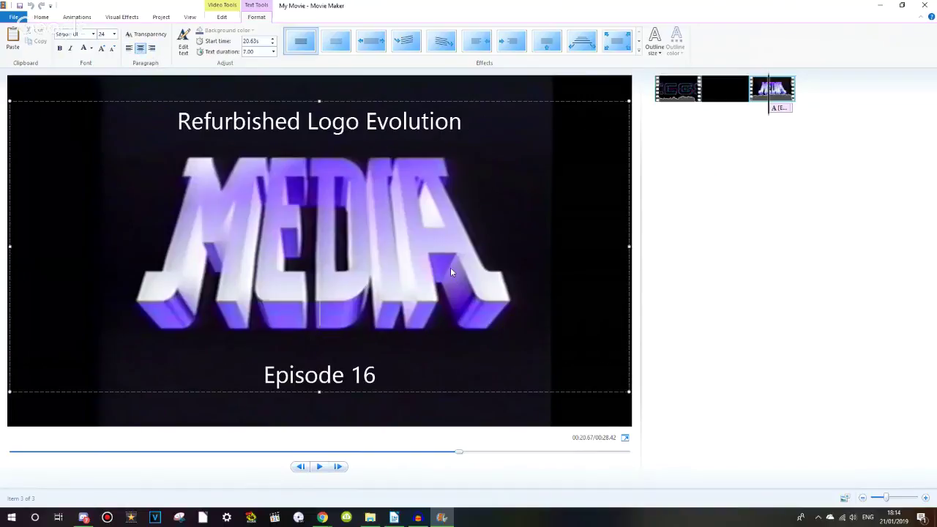
{"action": "type", "text": "#"}
{"action": "key", "text": "BackSpace"}
{"action": "key", "text": "Return"}
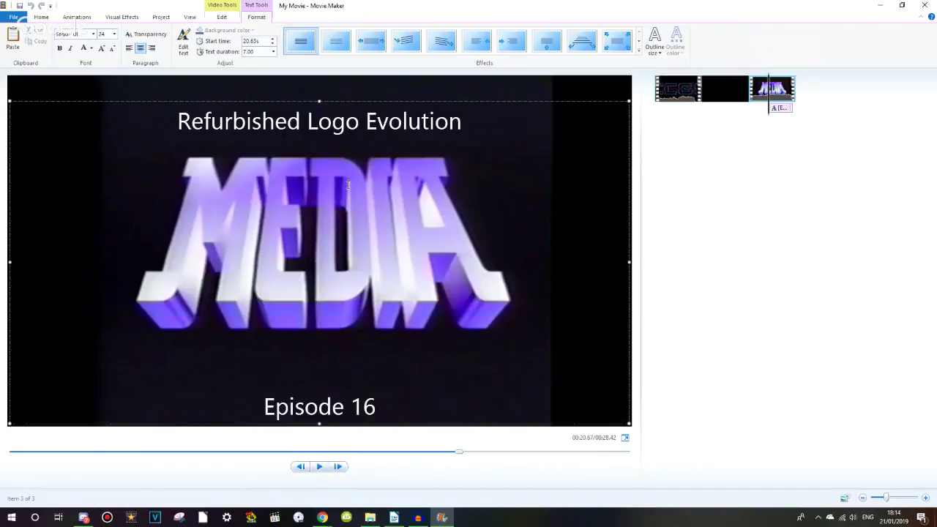
- Change the caption's font to Lucida Console
{"action": "left_click", "coordinate": [93, 34]}
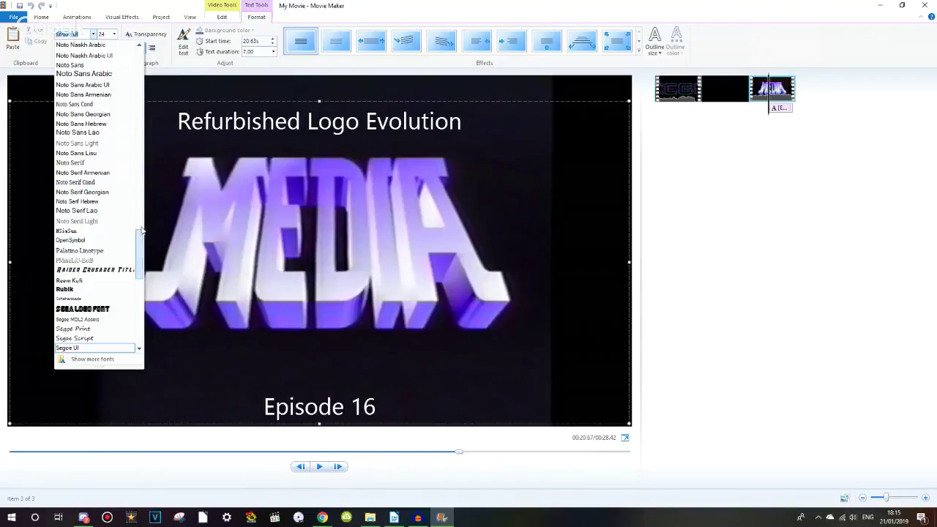
{"action": "left_click_drag", "start_coordinate": [139, 240], "coordinate": [135, 82]}
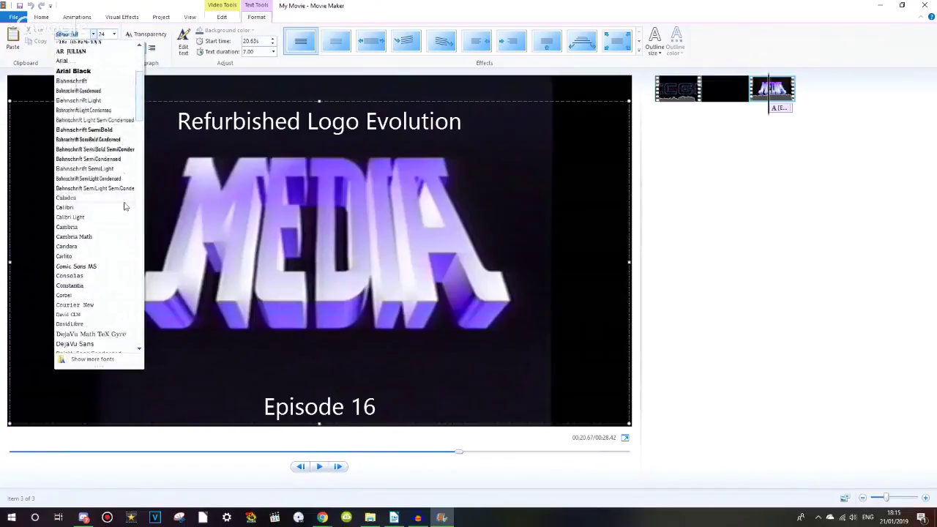
{"action": "left_click_drag", "start_coordinate": [139, 115], "coordinate": [135, 203]}
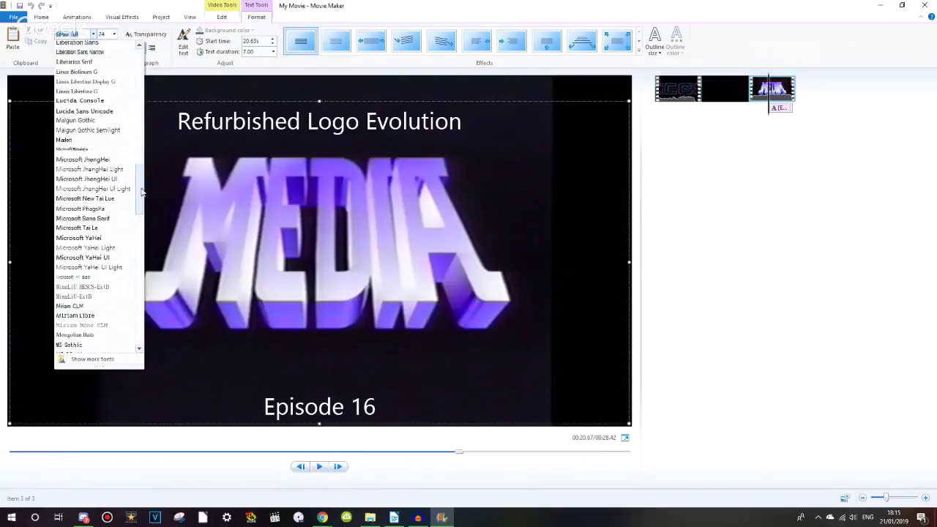
{"action": "left_click", "coordinate": [113, 95]}
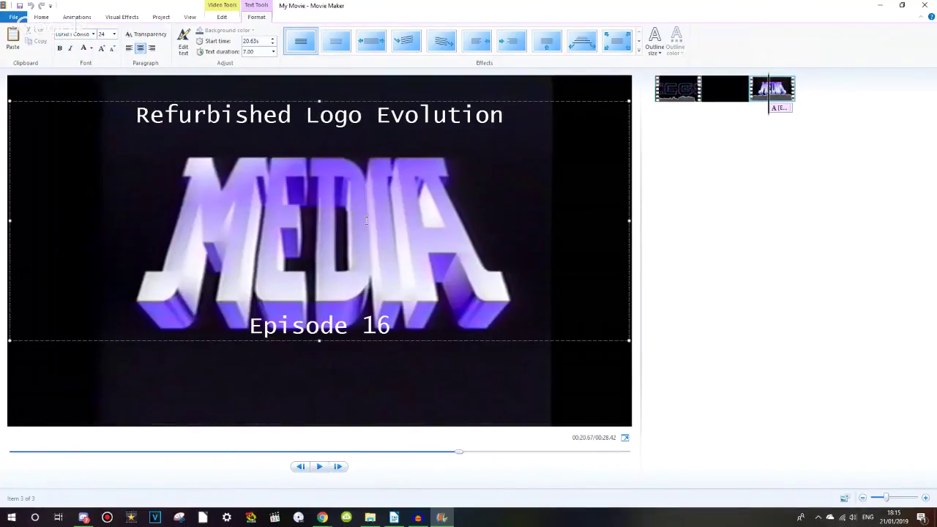
- Add blank lines to put Episode 16 below the MEDIA logo and move the caption box up slightly
{"action": "key", "text": "Return"}
{"action": "key", "text": "BackSpace"}
{"action": "key", "text": "Return"}
{"action": "key", "text": "Return"}
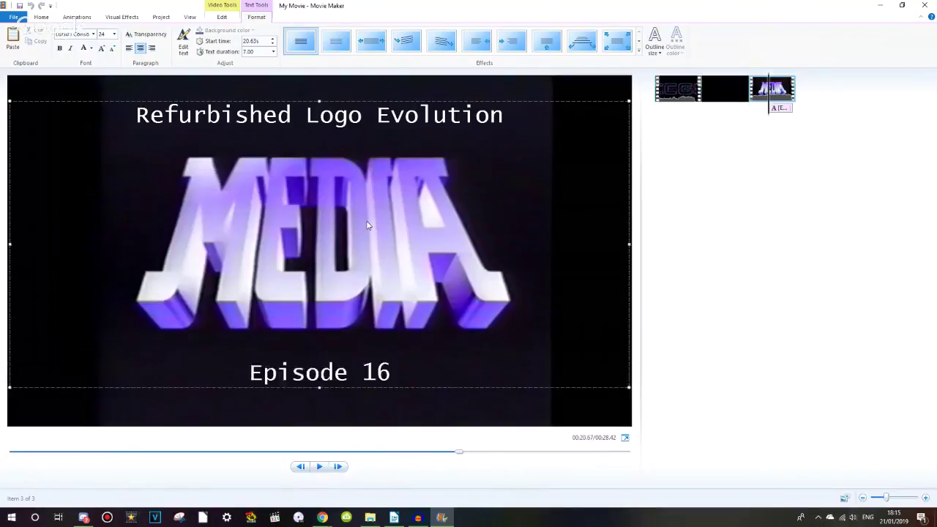
{"action": "key", "text": "Return"}
{"action": "left_click_drag", "start_coordinate": [395, 101], "coordinate": [395, 95]}
{"action": "left_click", "coordinate": [91, 49]}
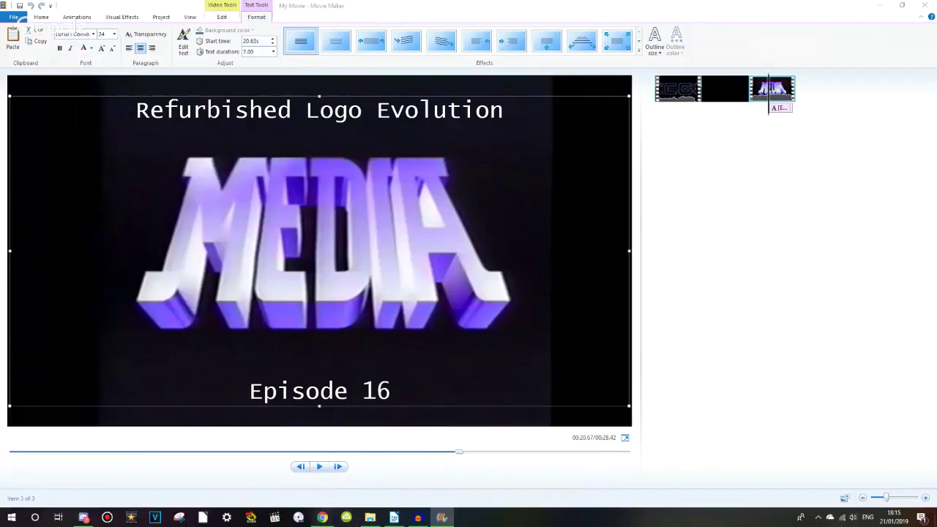
- Mute the microphone in the Google Hangouts broadcast for a moment, unmute it and return to Movie Maker
{"action": "left_click", "coordinate": [352, 475]}
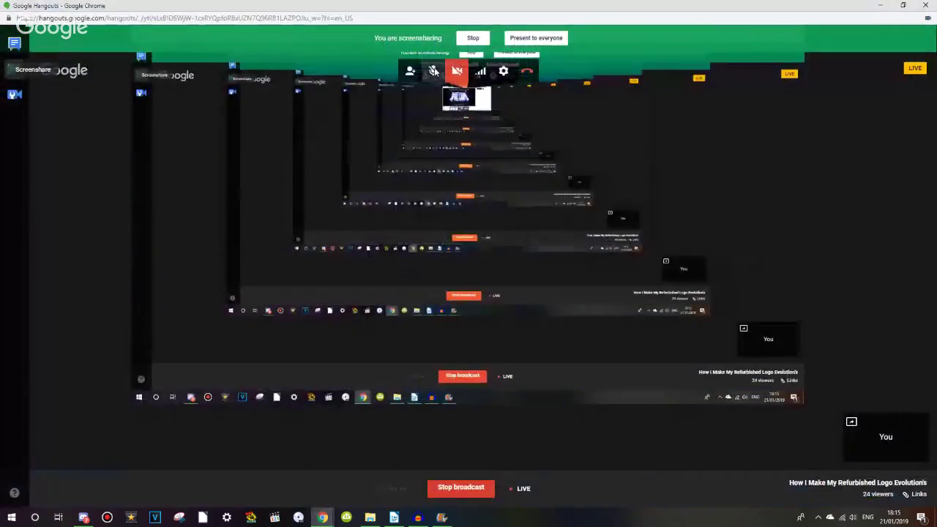
{"action": "left_click", "coordinate": [433, 71]}
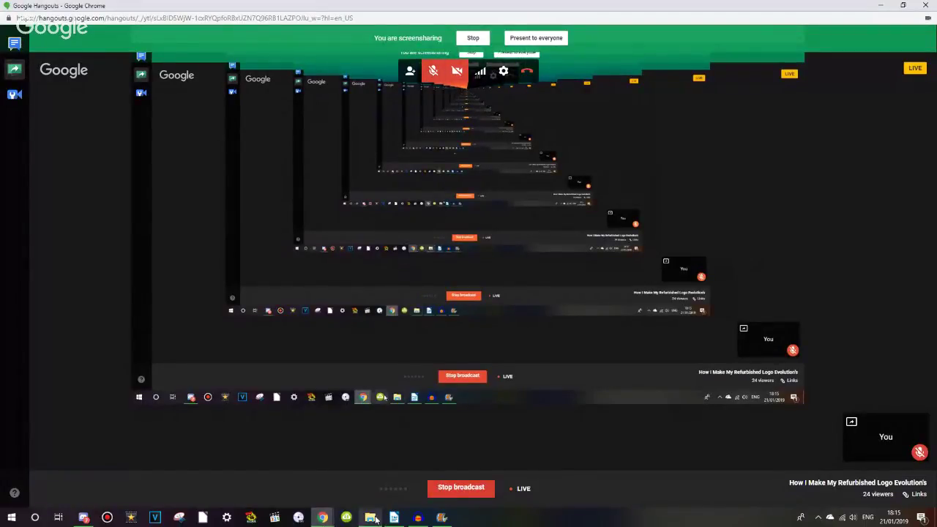
{"action": "left_click", "coordinate": [441, 517]}
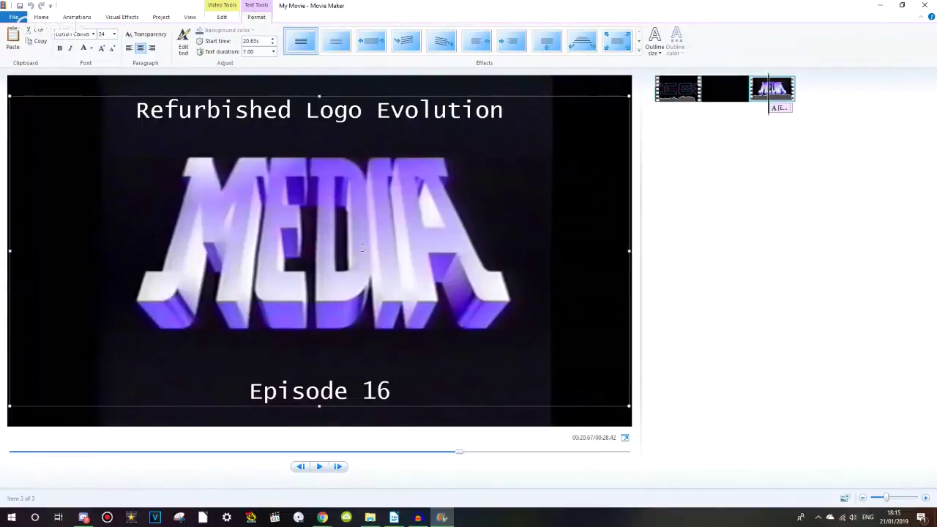
{"action": "mouse_move", "coordinate": [322, 517]}
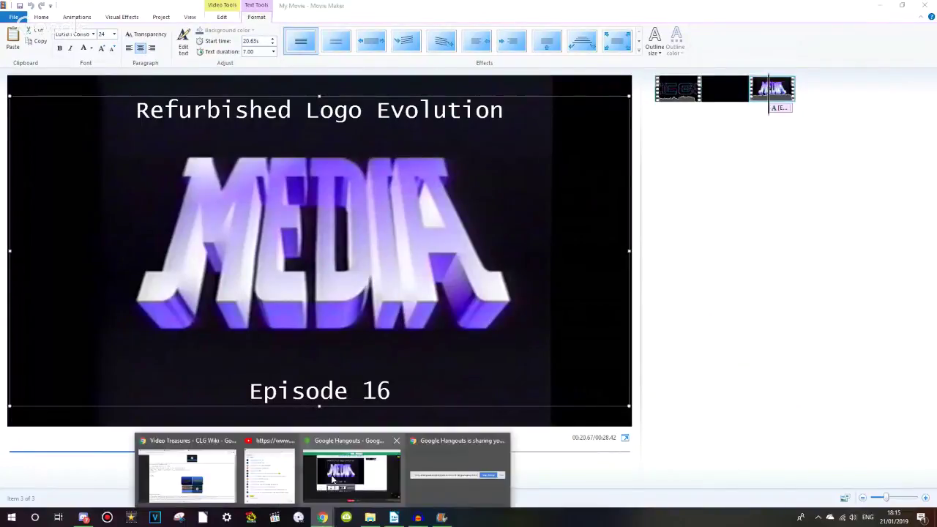
{"action": "left_click", "coordinate": [344, 483]}
{"action": "key", "text": "ctrl+d"}
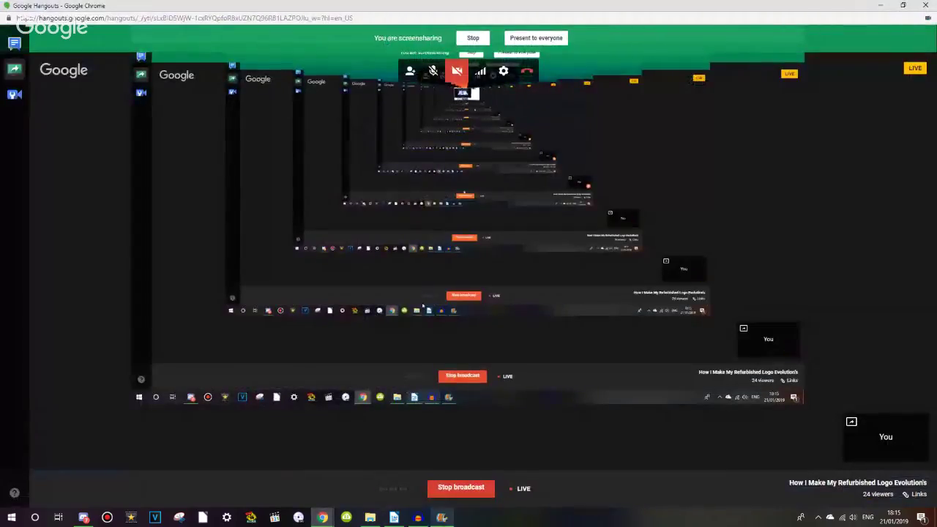
{"action": "left_click", "coordinate": [439, 519]}
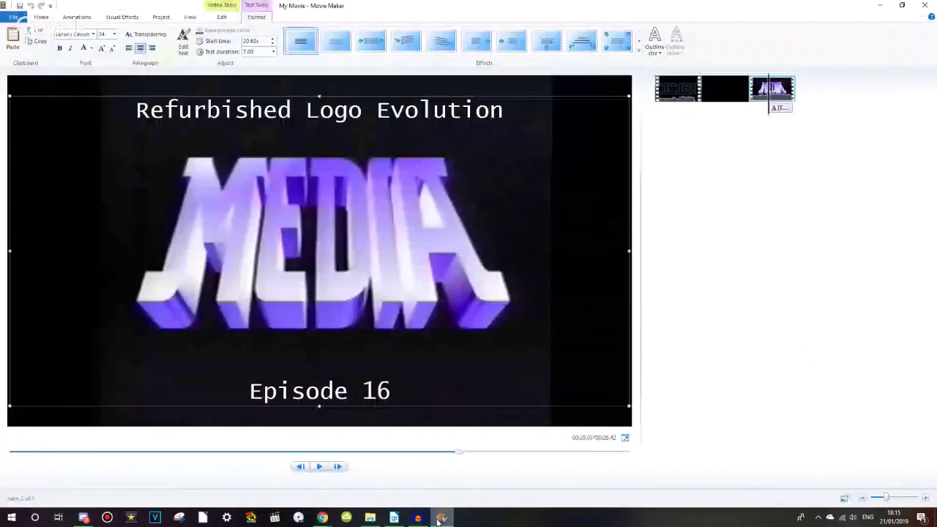
- Change the caption's text color to a light violet-blue from the extended color palette
{"action": "left_click", "coordinate": [90, 49]}
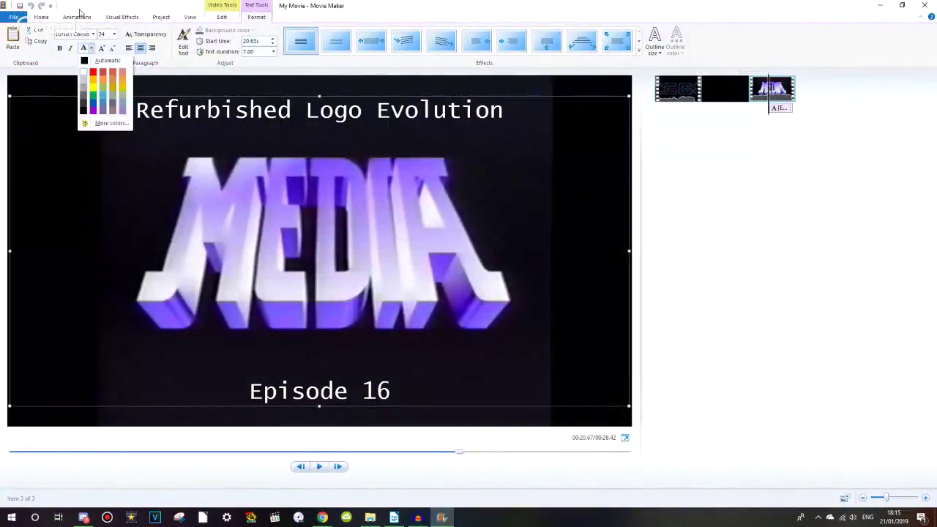
{"action": "left_click", "coordinate": [117, 123]}
{"action": "left_click", "coordinate": [78, 53]}
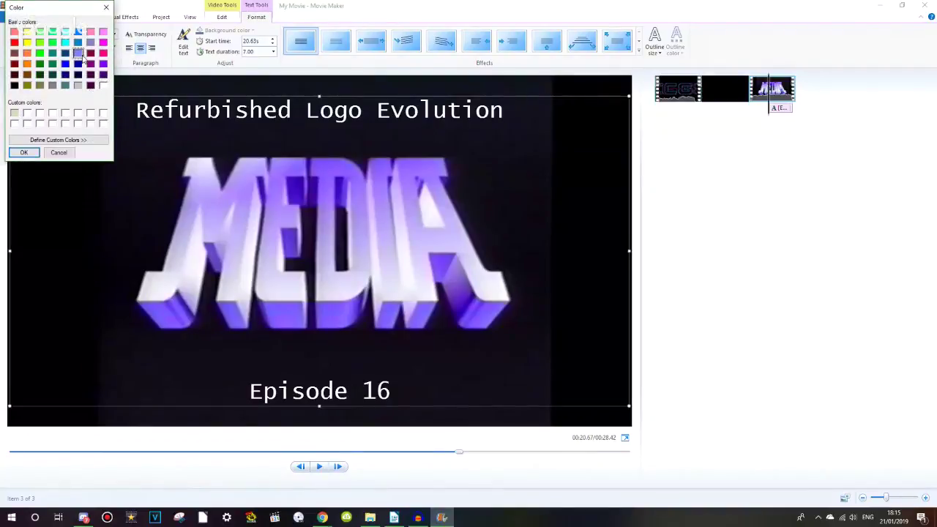
{"action": "left_click", "coordinate": [23, 153]}
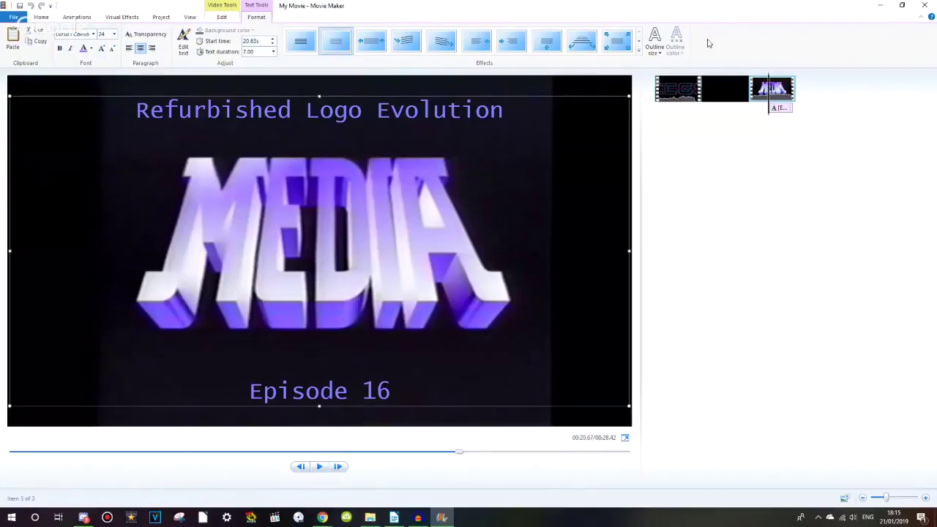
- Add an outline to the caption text, color it in a dark purple theme shade and preview it briefly
{"action": "left_click", "coordinate": [654, 40]}
{"action": "left_click", "coordinate": [677, 105]}
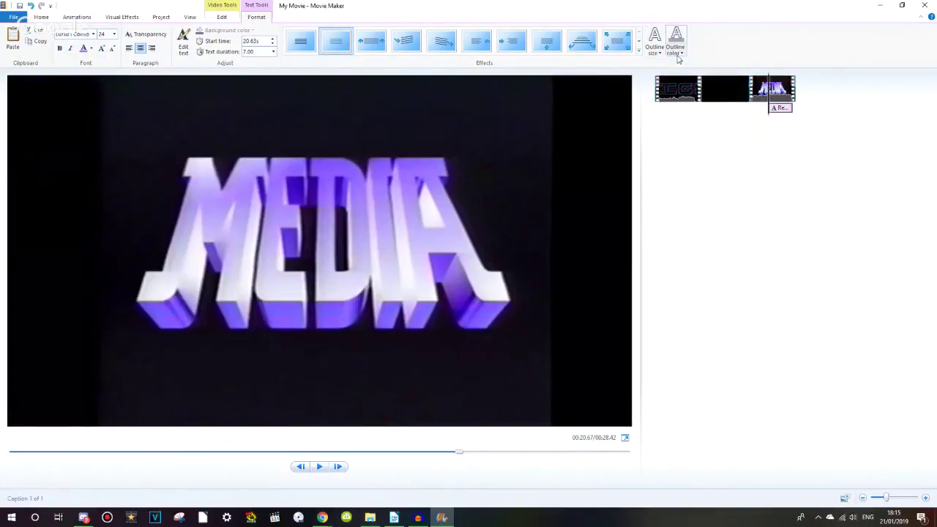
{"action": "left_click", "coordinate": [675, 50]}
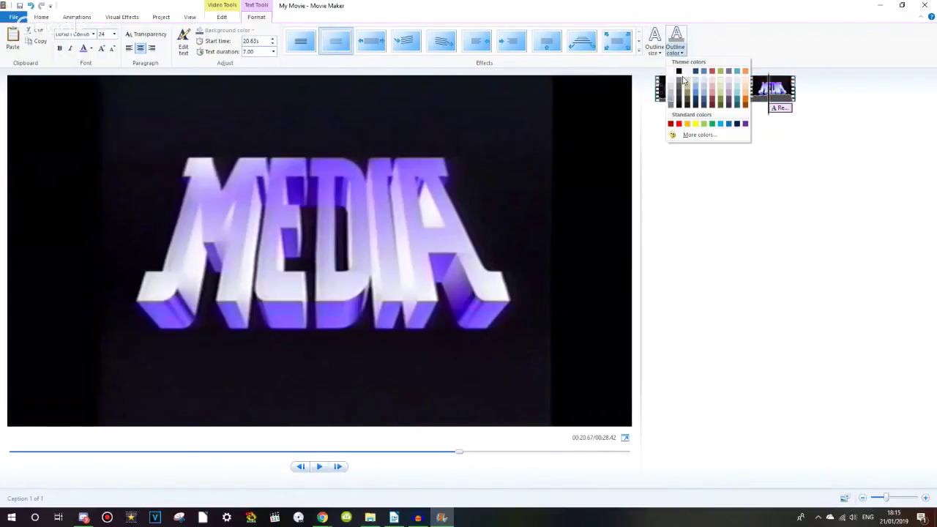
{"action": "left_click", "coordinate": [730, 107]}
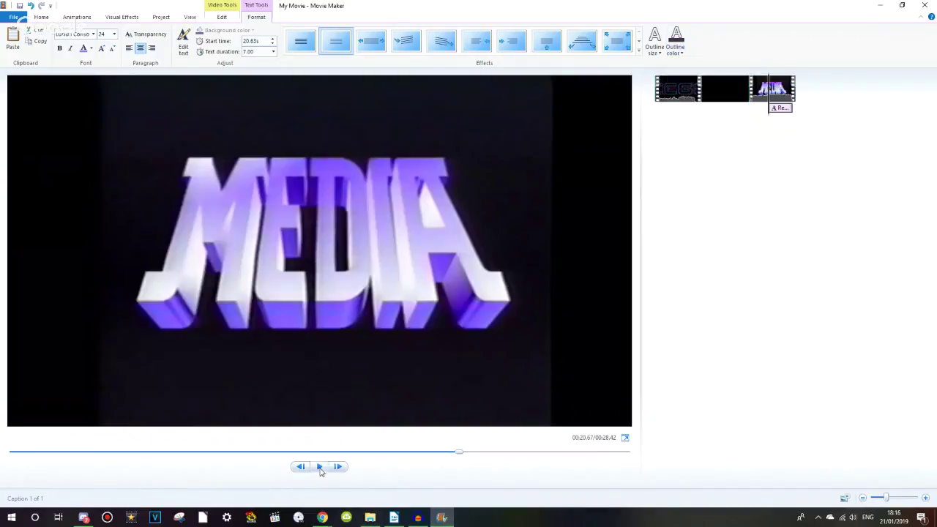
{"action": "left_click", "coordinate": [320, 467]}
{"action": "left_click", "coordinate": [320, 467]}
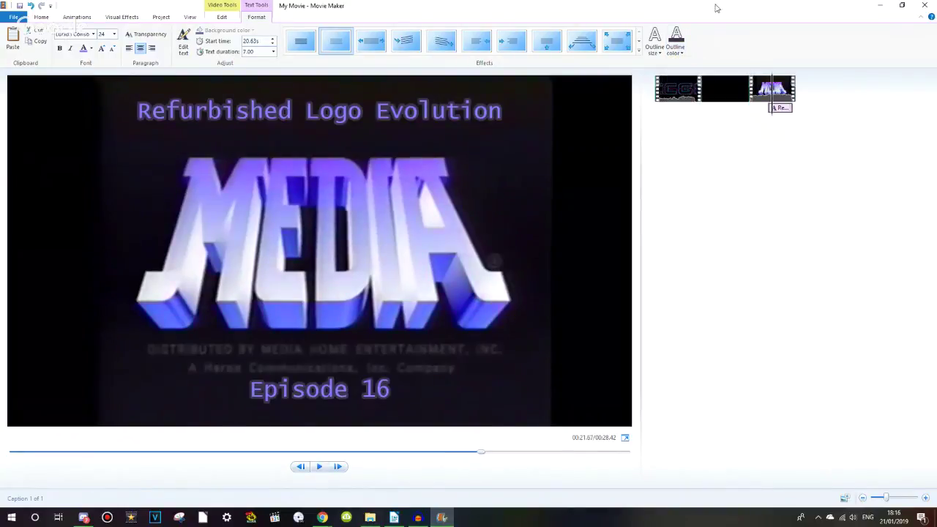
- Change the caption's outline color to dark navy from the extended palette and preview the caption through to the end of the MEDIA clip
{"action": "left_click", "coordinate": [670, 54]}
{"action": "left_click", "coordinate": [697, 134]}
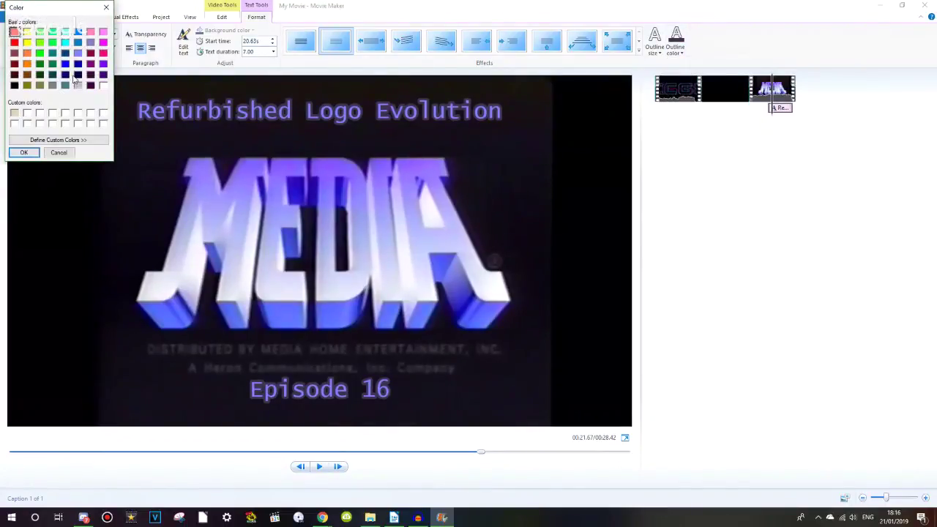
{"action": "left_click", "coordinate": [78, 74]}
{"action": "left_click", "coordinate": [35, 155]}
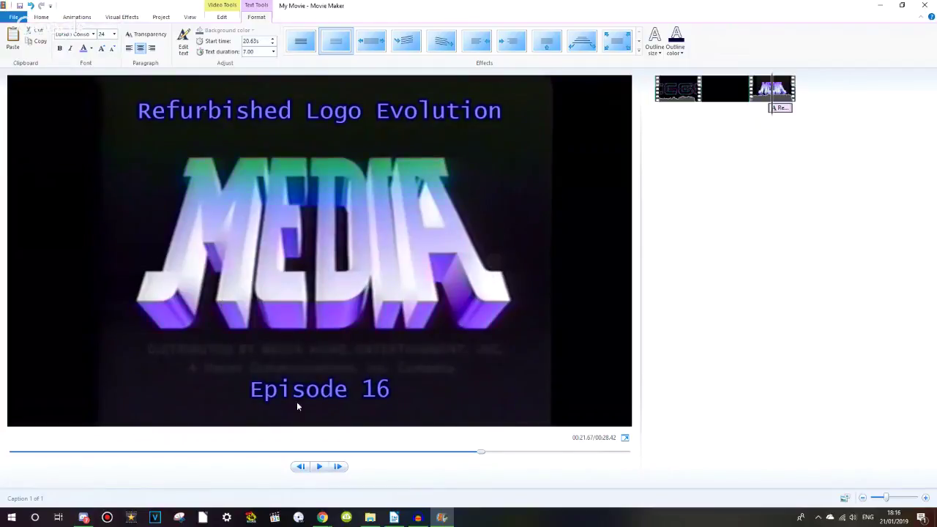
{"action": "left_click", "coordinate": [318, 466]}
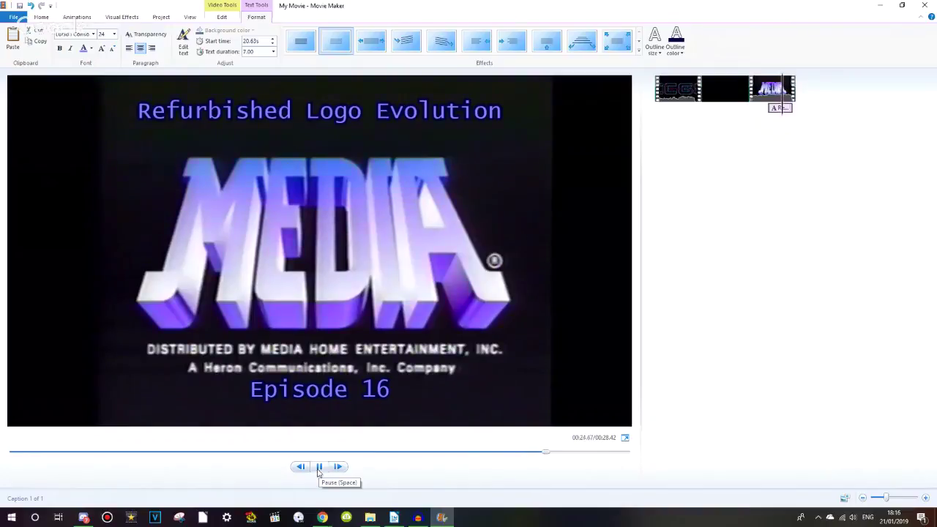
{"action": "left_click", "coordinate": [318, 467]}
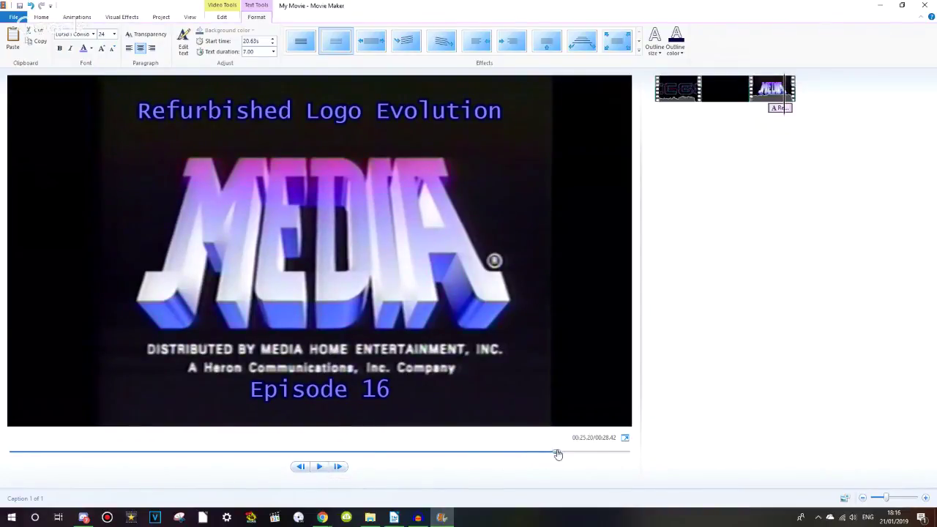
{"action": "left_click_drag", "start_coordinate": [558, 451], "coordinate": [600, 450]}
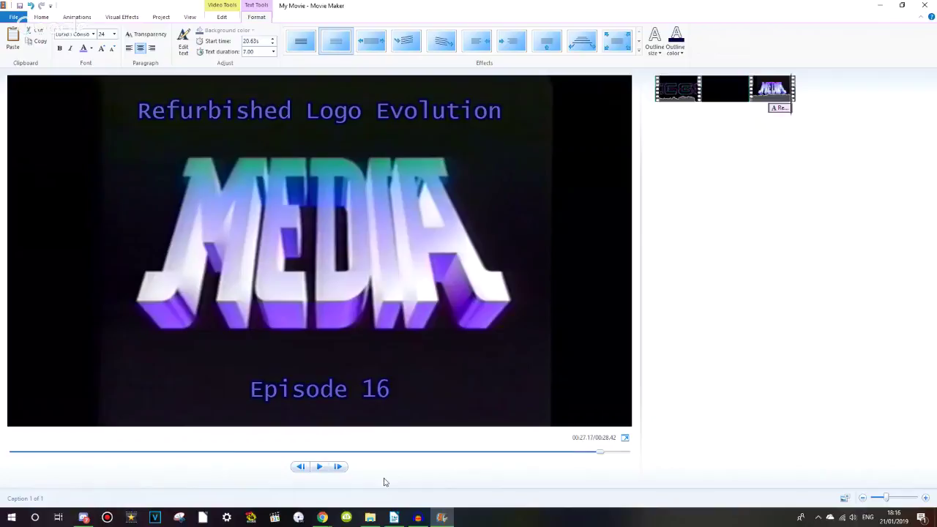
{"action": "left_click", "coordinate": [317, 469]}
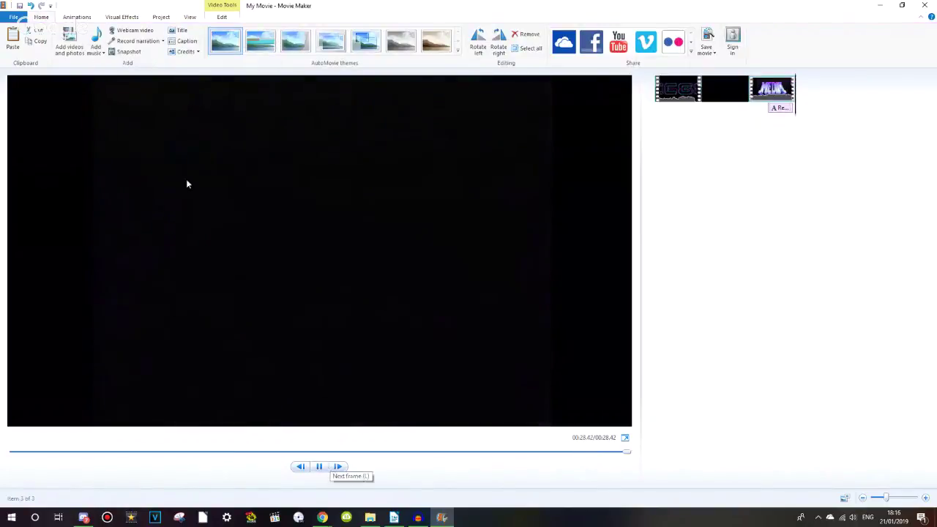
- Add a credits card after the MEDIA clip, delete its CREDITS text and shorten the blank card's duration to 1 second
{"action": "left_click", "coordinate": [183, 52]}
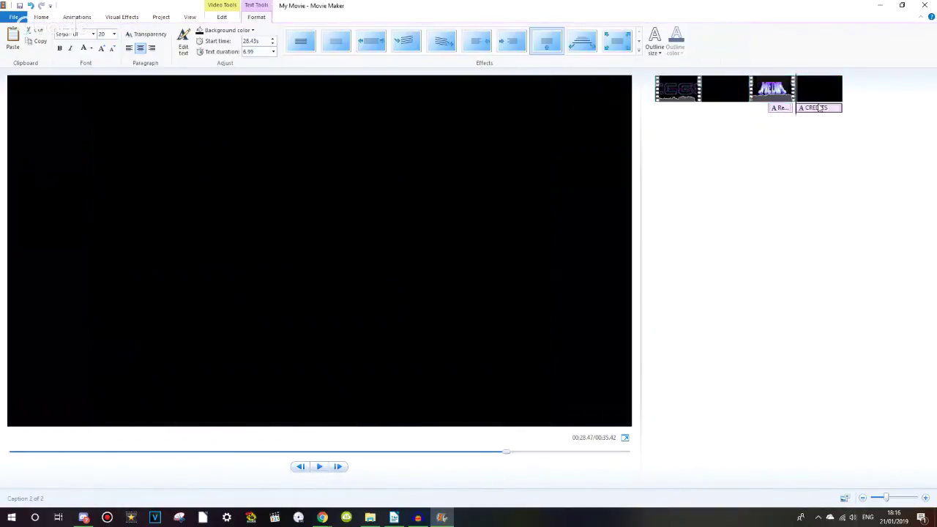
{"action": "key", "text": "Delete"}
{"action": "left_click", "coordinate": [221, 17]}
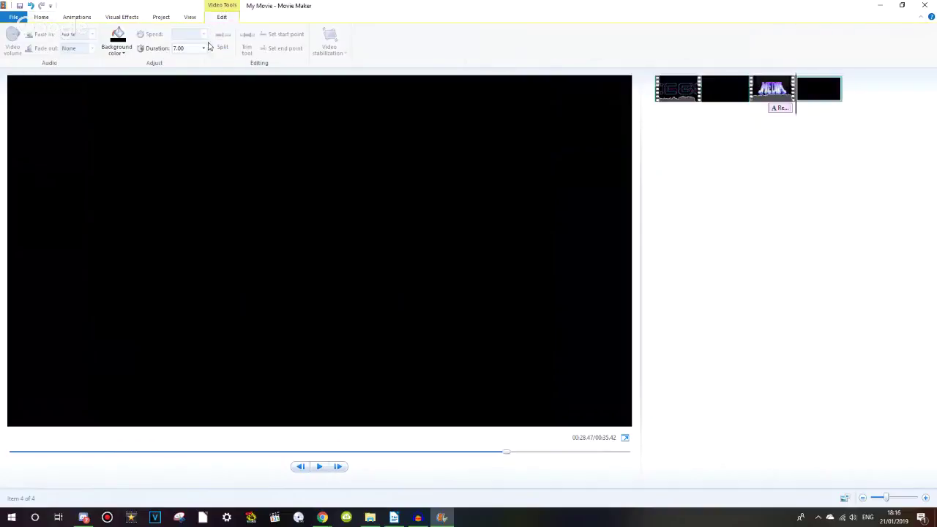
{"action": "left_click", "coordinate": [204, 48]}
{"action": "left_click", "coordinate": [183, 57]}
{"action": "left_click", "coordinate": [41, 17]}
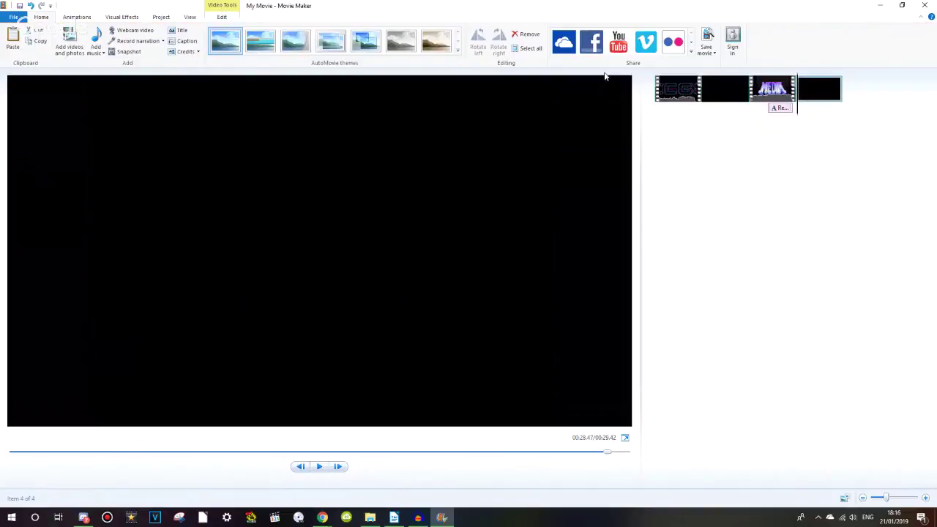
{"action": "left_click", "coordinate": [69, 44]}
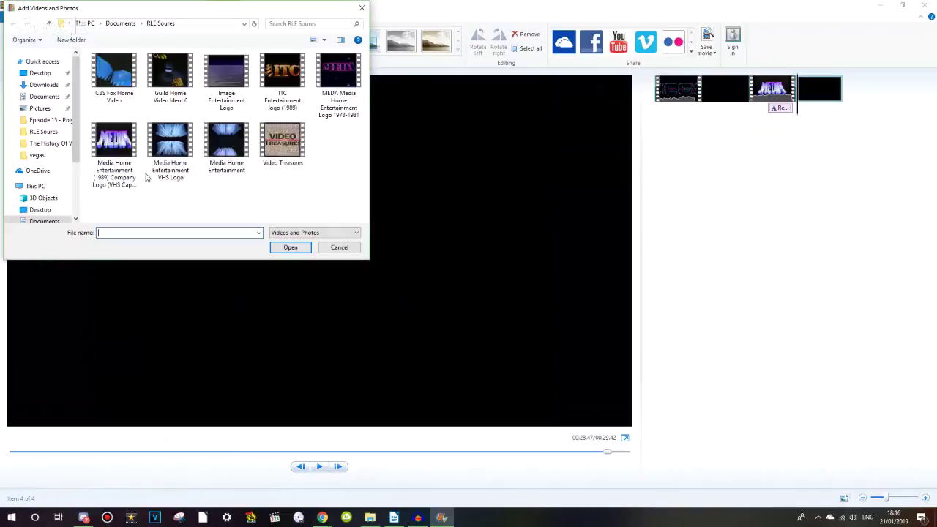
{"action": "left_click", "coordinate": [40, 108]}
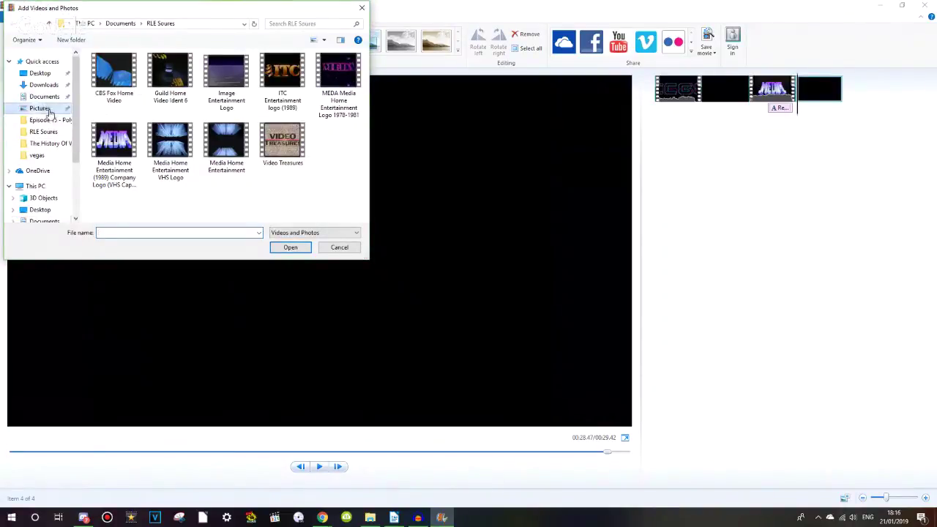
{"action": "scroll", "coordinate": [366, 66], "scroll_direction": "down", "scroll_amount": 3}
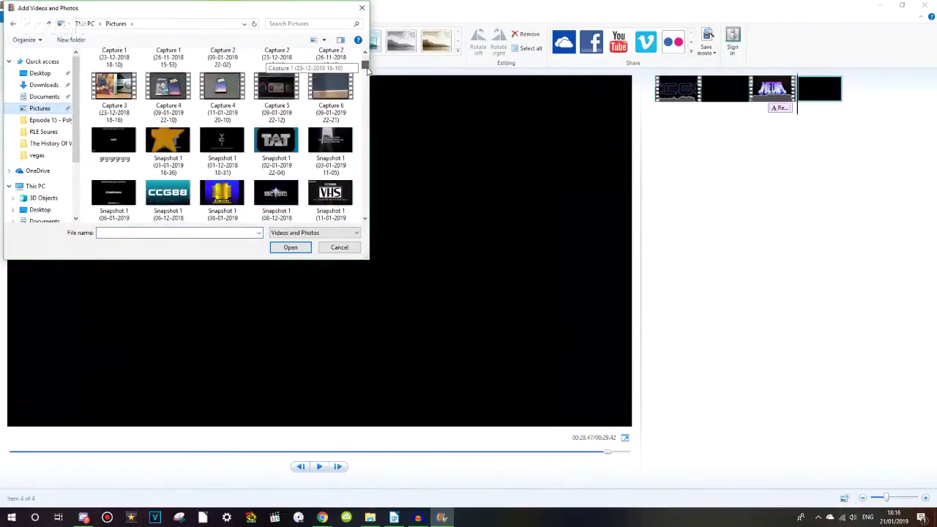
{"action": "scroll", "coordinate": [366, 66], "scroll_direction": "up", "scroll_amount": 1}
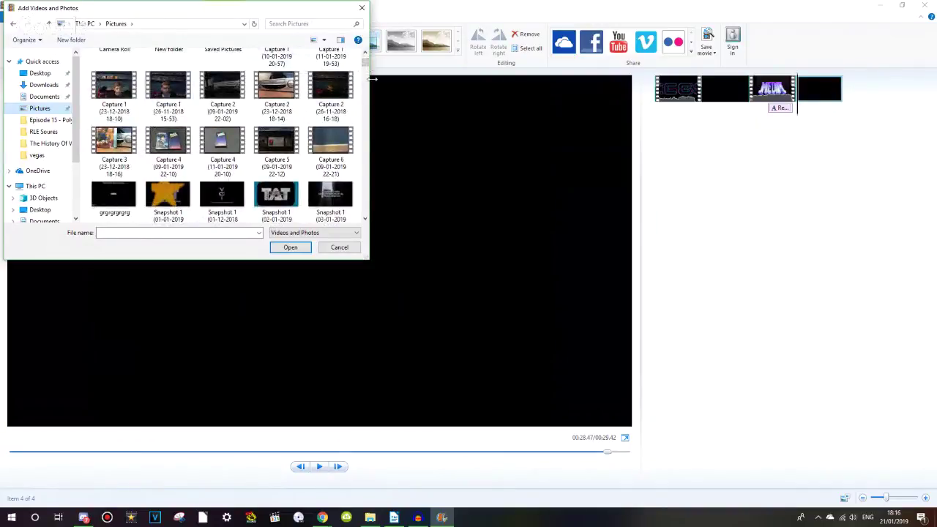
{"action": "scroll", "coordinate": [365, 66], "scroll_direction": "down", "scroll_amount": 3}
{"action": "left_click", "coordinate": [174, 142]}
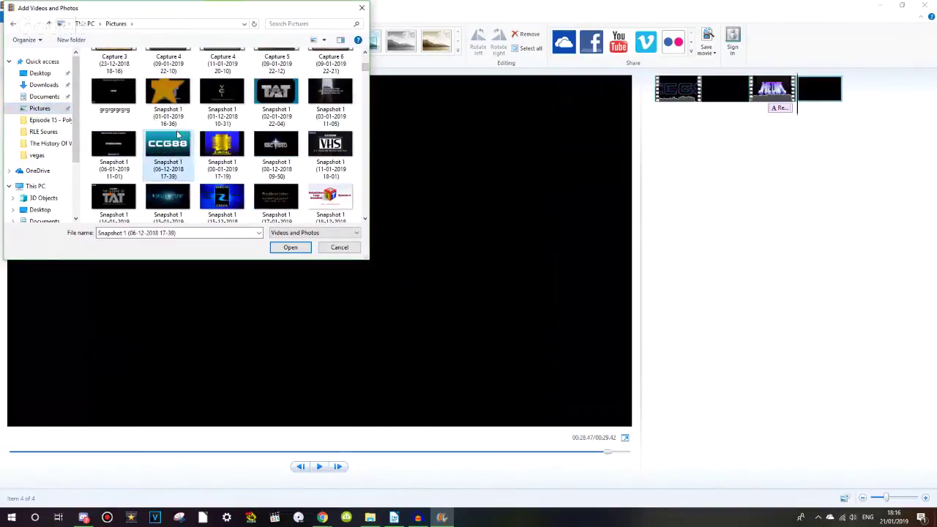
{"action": "double_click", "coordinate": [174, 143]}
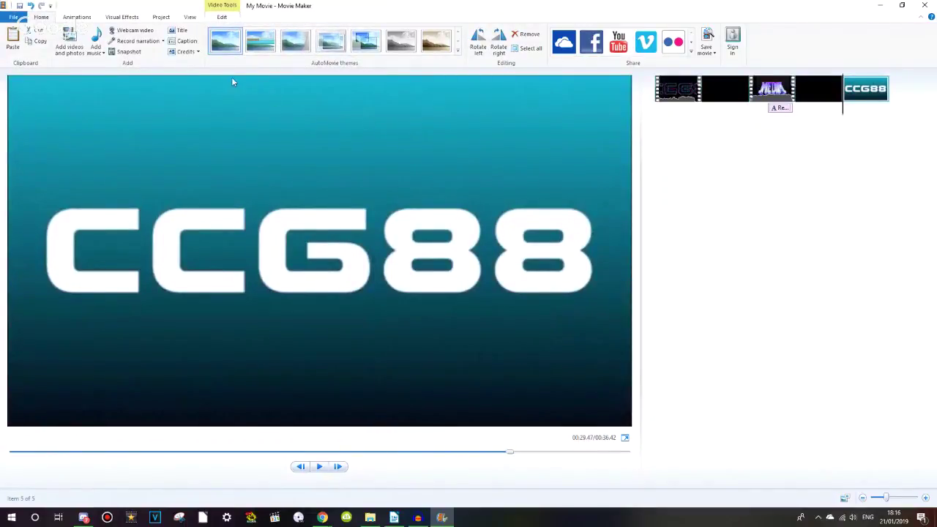
- Apply a crossfade transition into the CCG88 picture and show its duration settings
{"action": "left_click", "coordinate": [76, 17]}
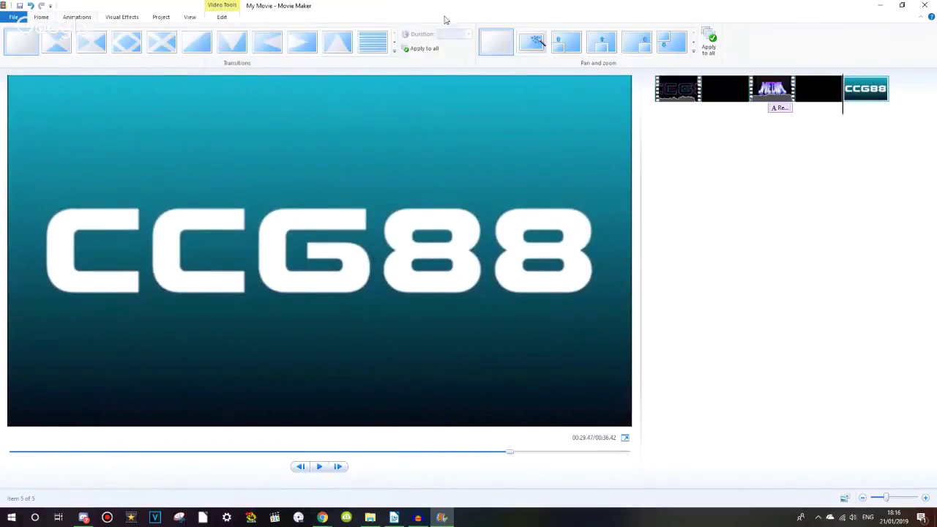
{"action": "left_click", "coordinate": [395, 43]}
{"action": "left_click", "coordinate": [127, 42]}
{"action": "left_click", "coordinate": [222, 16]}
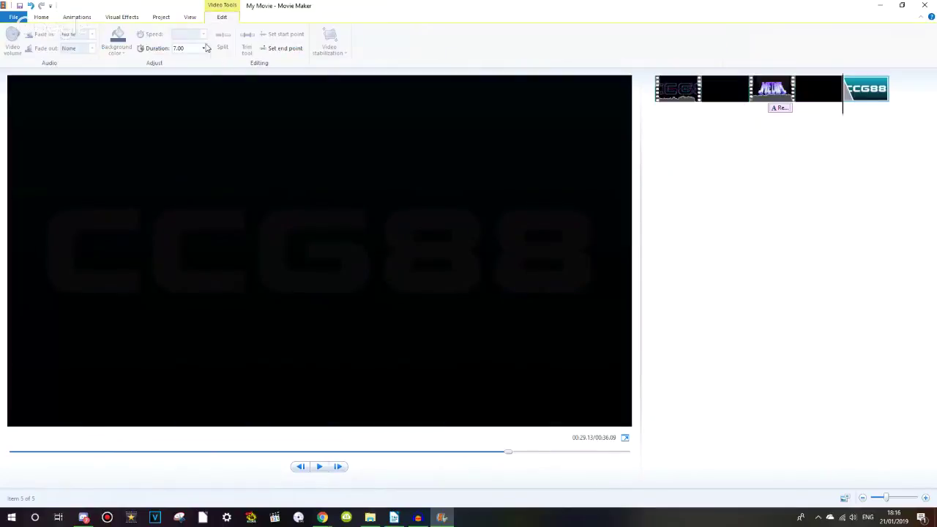
- Add a music track from the computer and move it to start at the CCG88 picture
{"action": "left_click", "coordinate": [41, 17]}
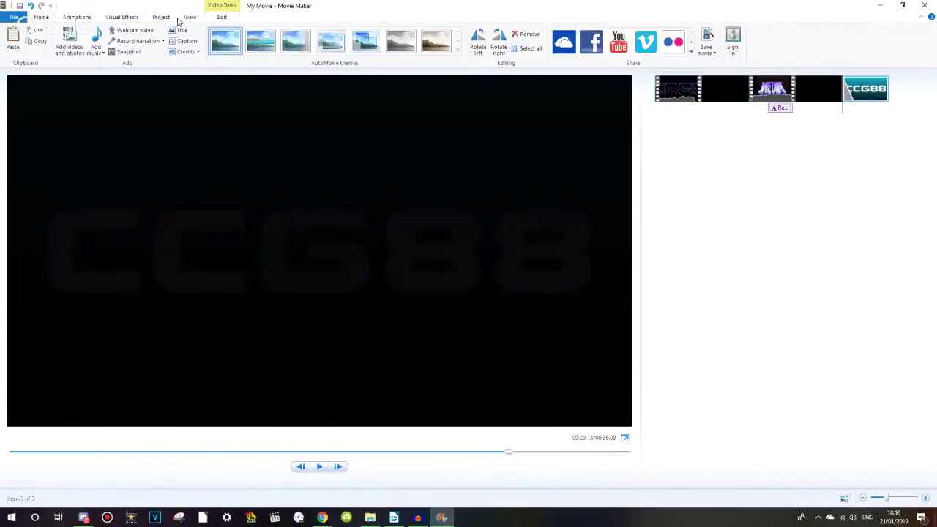
{"action": "left_click", "coordinate": [133, 41]}
{"action": "left_click", "coordinate": [616, 116]}
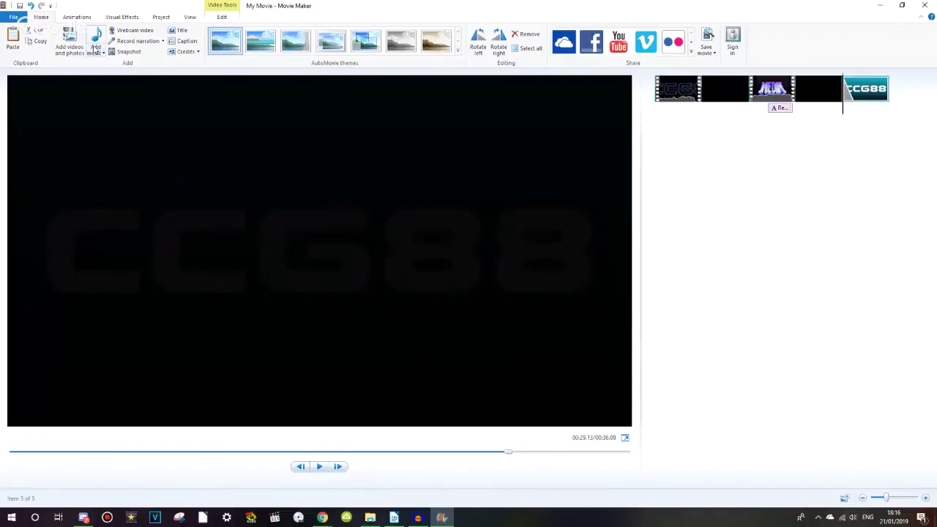
{"action": "left_click", "coordinate": [96, 38]}
{"action": "double_click", "coordinate": [118, 71]}
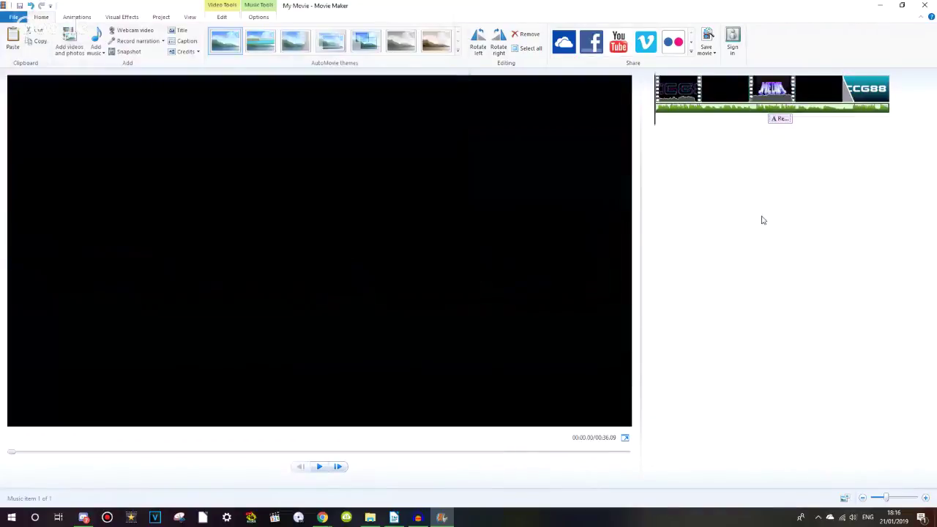
{"action": "left_click_drag", "start_coordinate": [845, 114], "coordinate": [845, 117]}
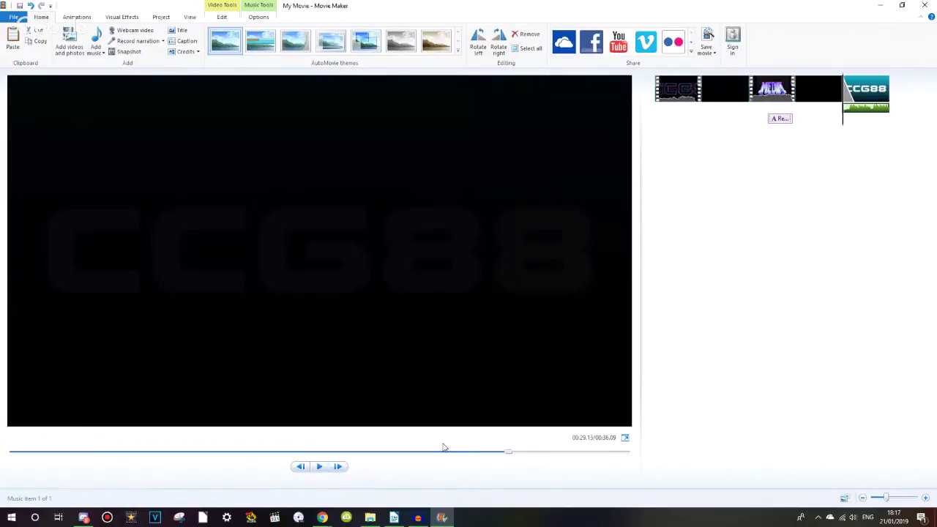
- Switch to the Google Hangouts broadcast, return to Movie Maker and preview the CCG88 picture with its music
{"action": "left_click", "coordinate": [322, 517]}
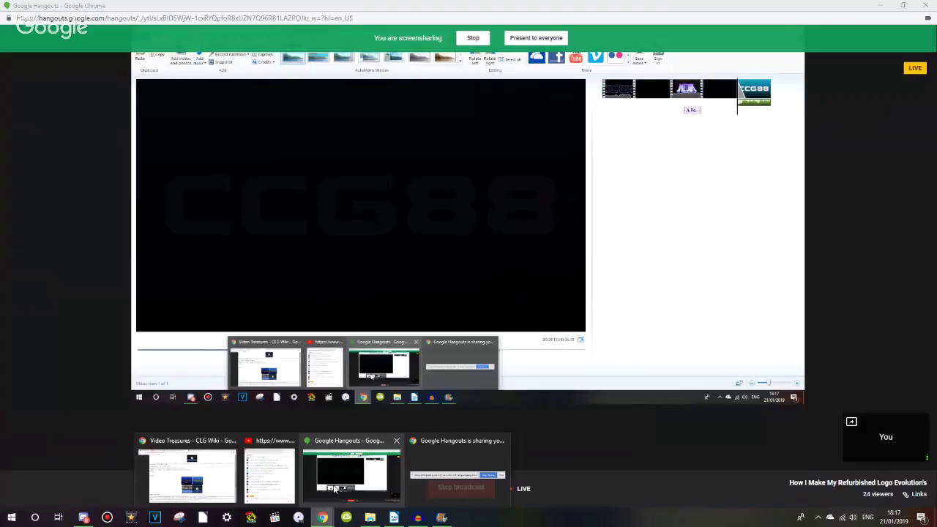
{"action": "left_click", "coordinate": [655, 350]}
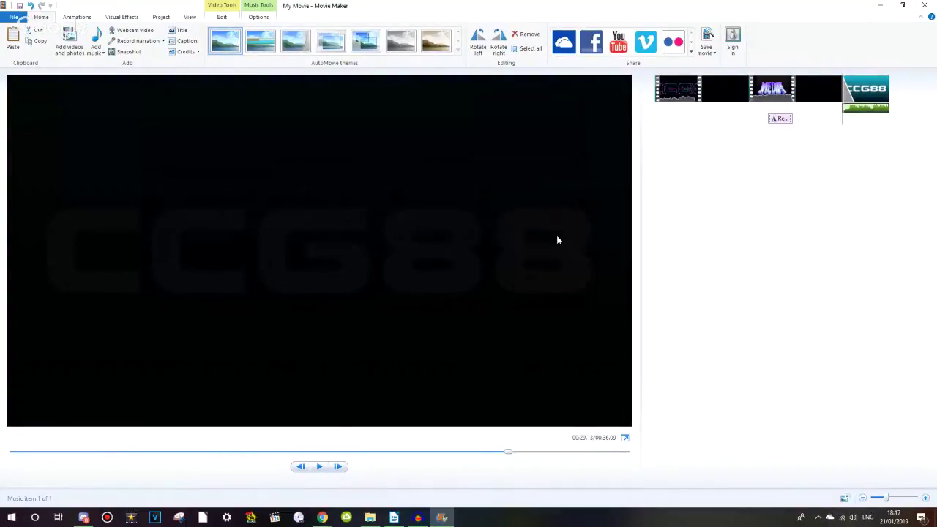
{"action": "left_click", "coordinate": [315, 466]}
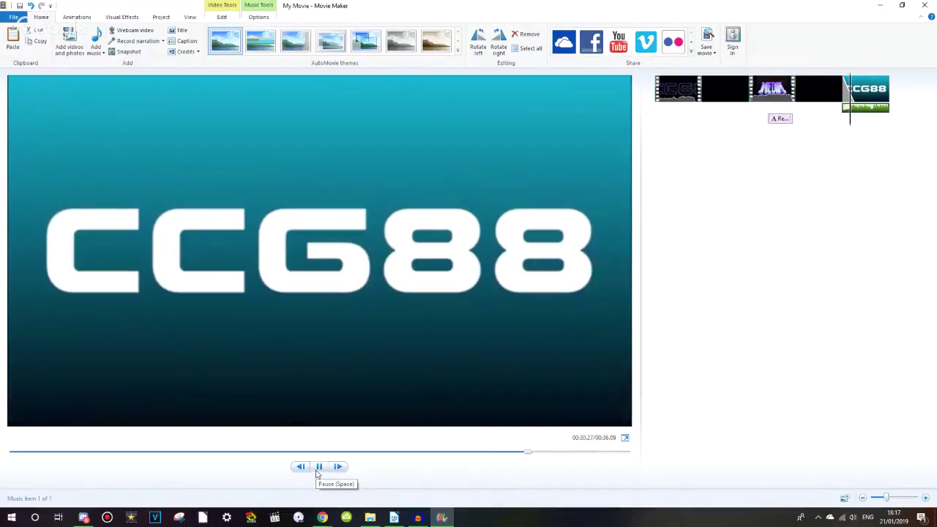
{"action": "left_click", "coordinate": [318, 468]}
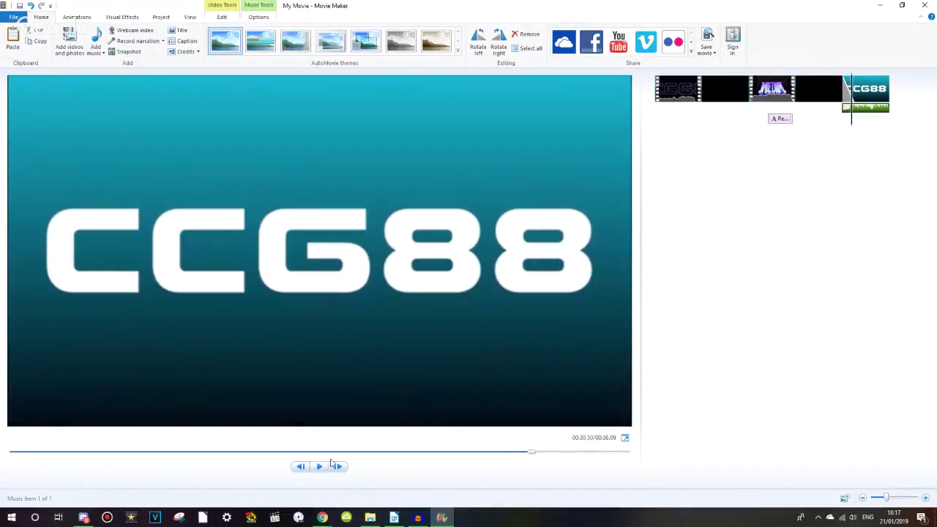
- Lower the system volume to 62 and select the music track under the CCG88 picture
{"action": "left_click", "coordinate": [530, 454]}
{"action": "left_click_drag", "start_coordinate": [531, 458], "coordinate": [518, 455]}
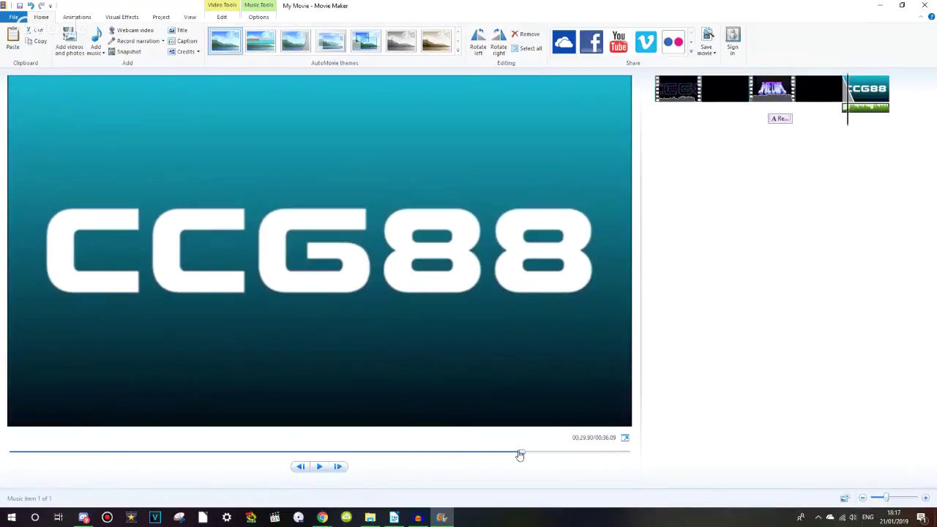
{"action": "key", "text": "XF86AudioLowerVolume"}
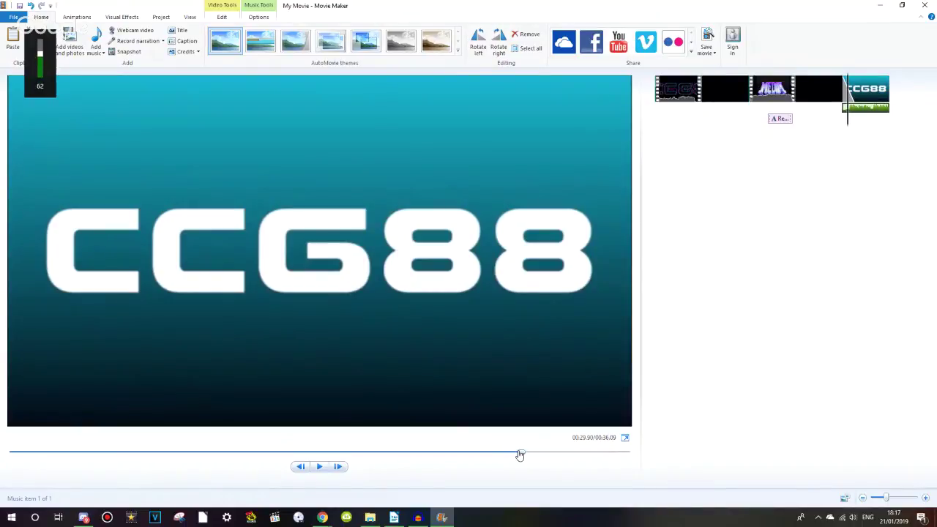
{"action": "left_click", "coordinate": [862, 109]}
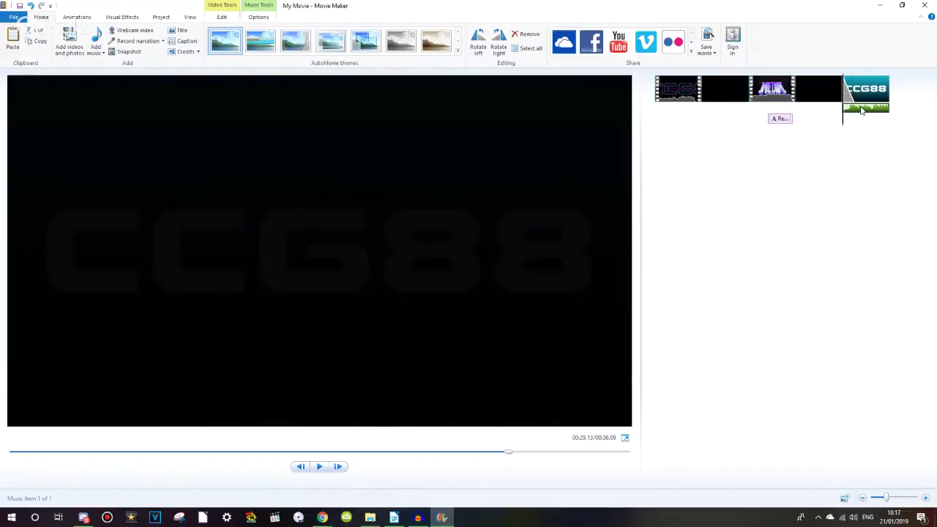
- Preview the CCG88 picture with its music and set the picture's duration to 15.00 seconds
{"action": "key", "text": "space"}
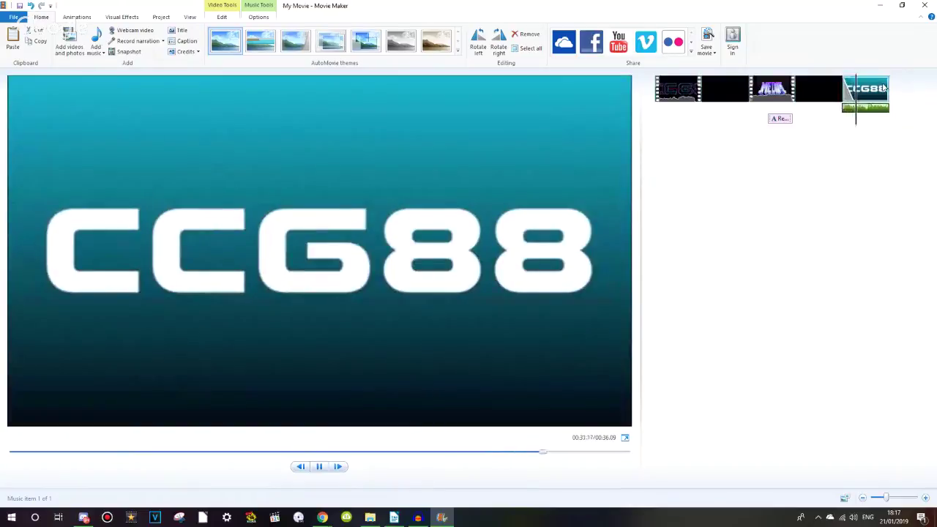
{"action": "left_click", "coordinate": [866, 95]}
{"action": "left_click", "coordinate": [216, 16]}
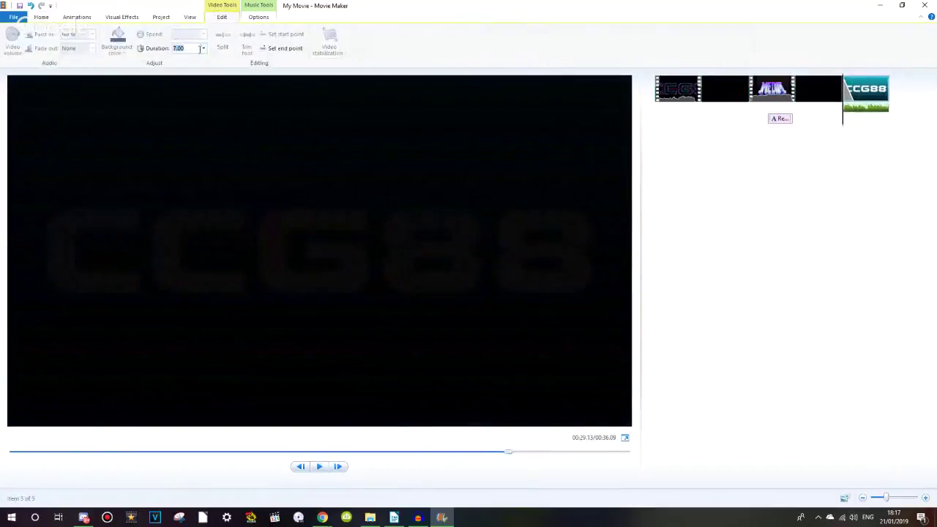
{"action": "left_click", "coordinate": [204, 48]}
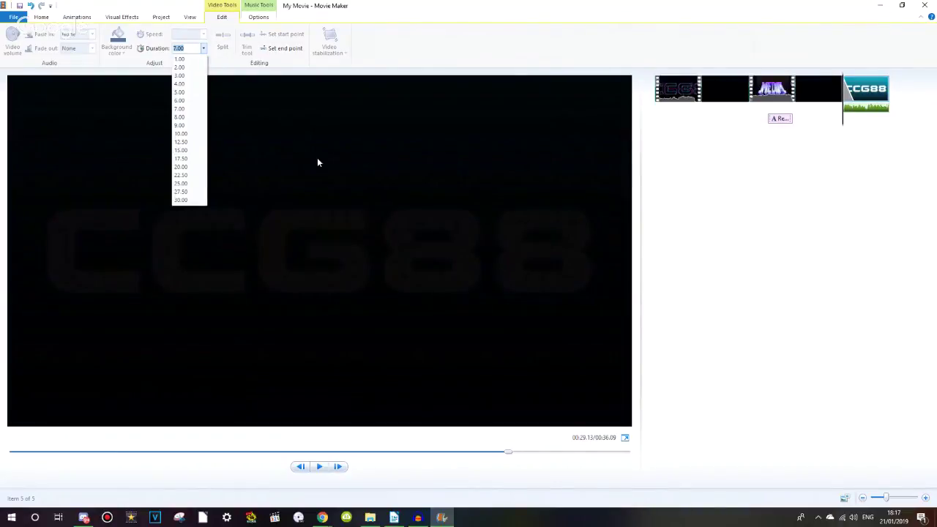
{"action": "left_click", "coordinate": [180, 150]}
- Add the Media Home Entertainment (1989) Company Logo video from the RLE Soures folder
{"action": "left_click", "coordinate": [41, 17]}
{"action": "left_click", "coordinate": [65, 40]}
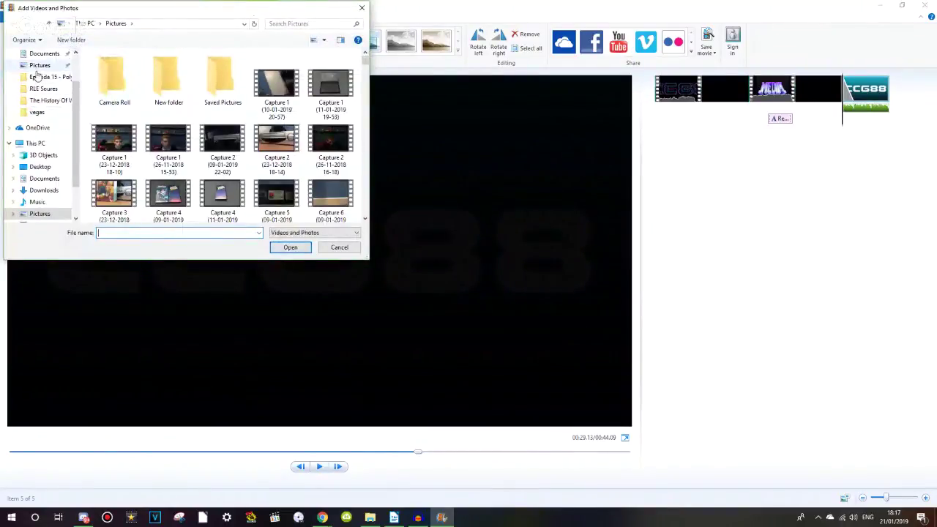
{"action": "left_click", "coordinate": [51, 67]}
{"action": "left_click", "coordinate": [40, 54]}
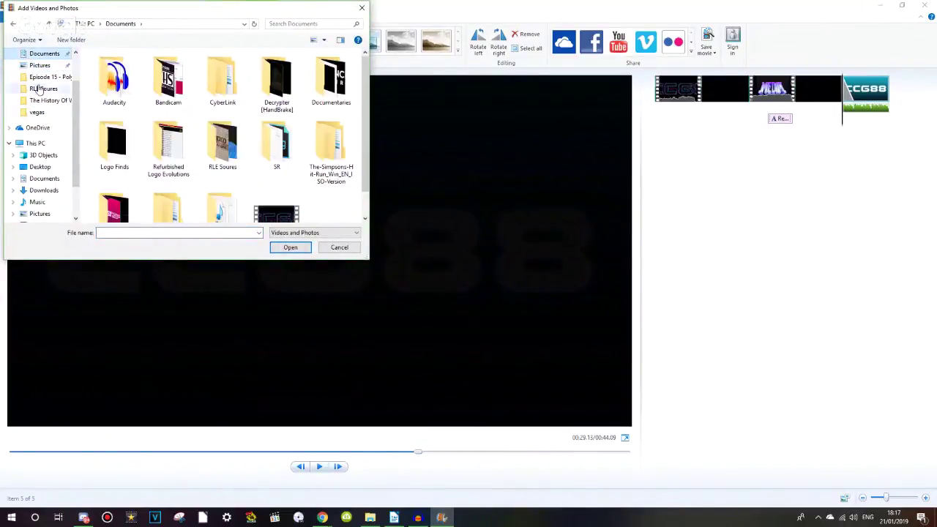
{"action": "left_click", "coordinate": [40, 88]}
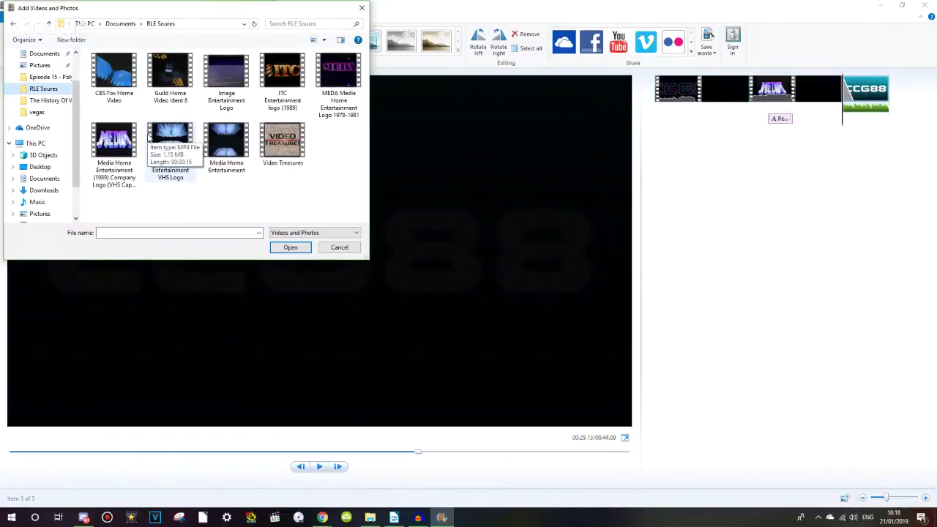
{"action": "double_click", "coordinate": [122, 178]}
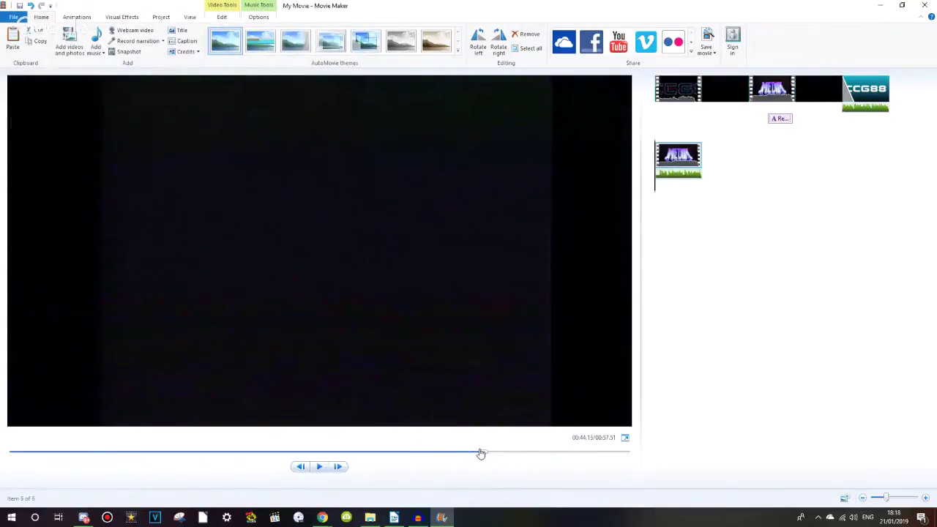
- Replace the 1989 Media clip with a snapshot of its full MEDIA logo frame and apply a 1.50-second transition to it
{"action": "left_click_drag", "start_coordinate": [481, 453], "coordinate": [580, 459]}
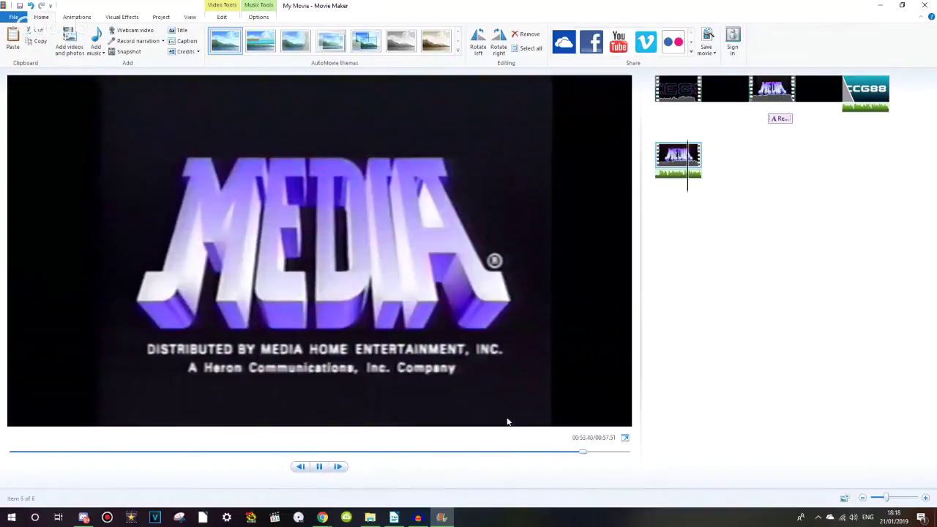
{"action": "left_click", "coordinate": [316, 460]}
{"action": "left_click", "coordinate": [300, 467]}
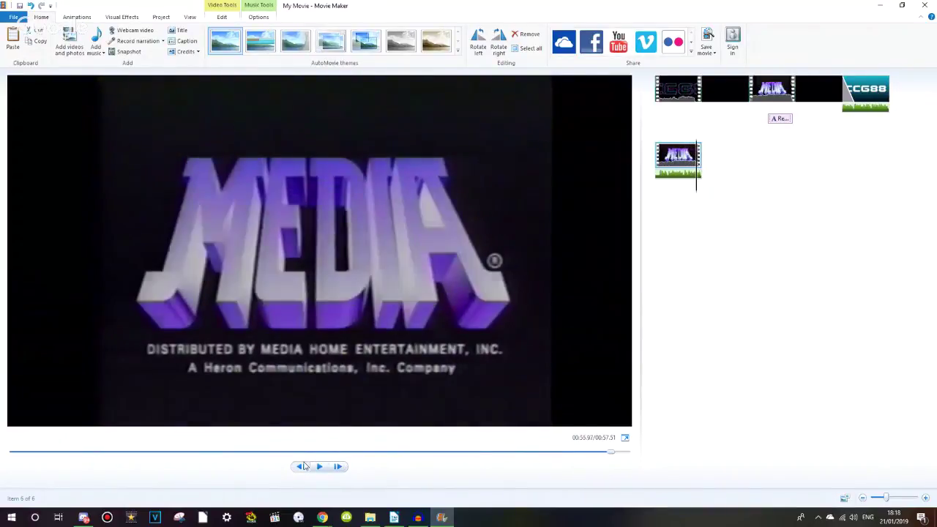
{"action": "left_click", "coordinate": [299, 466]}
{"action": "left_click", "coordinate": [299, 467]}
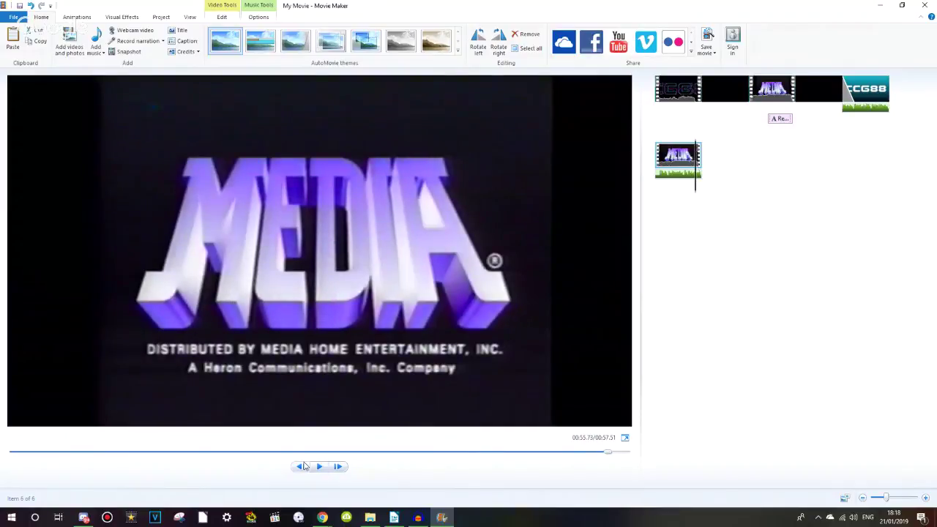
{"action": "left_click", "coordinate": [298, 468]}
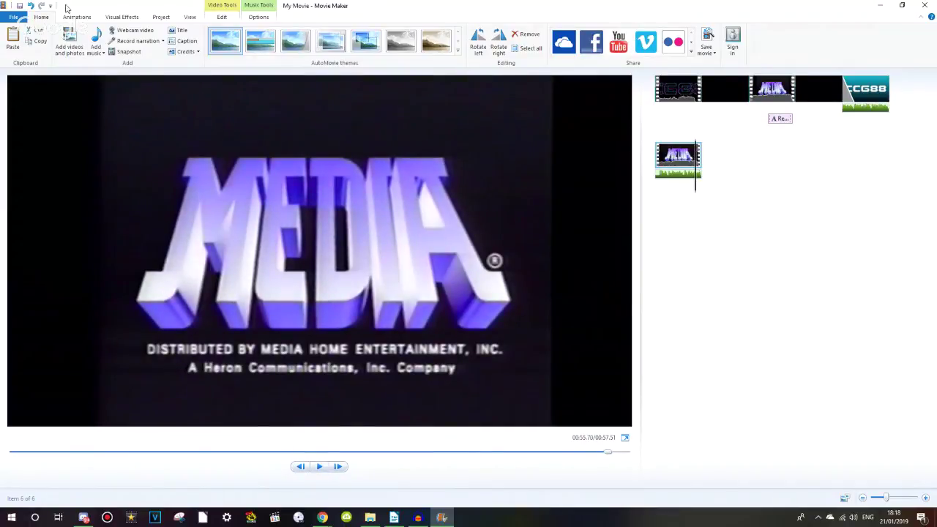
{"action": "left_click", "coordinate": [126, 52]}
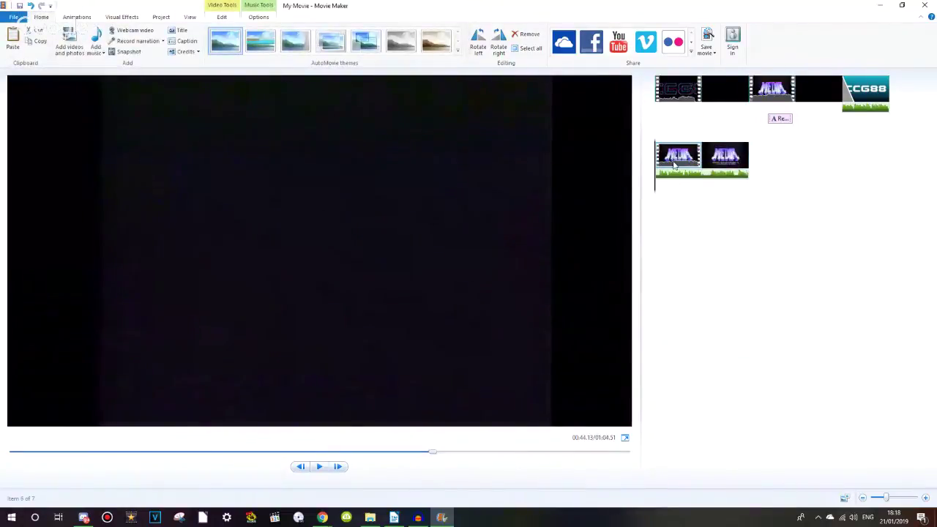
{"action": "left_click", "coordinate": [78, 16]}
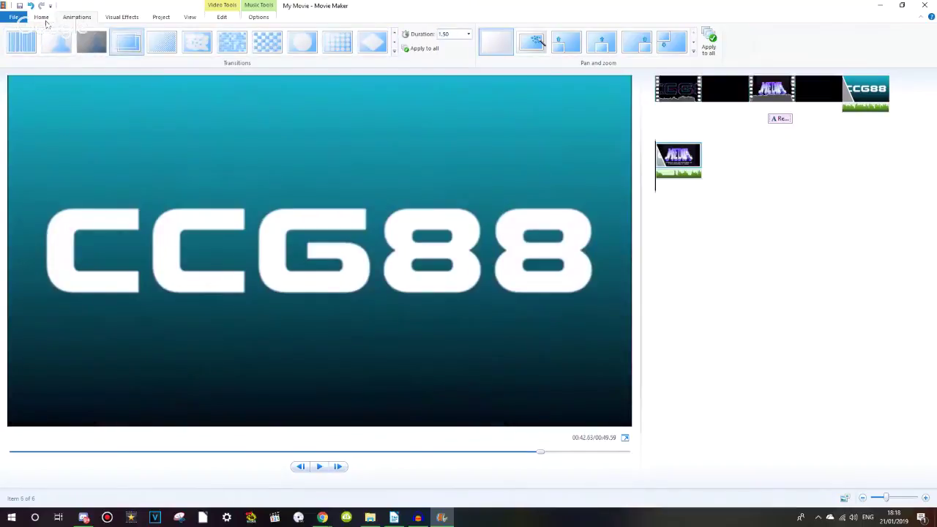
{"action": "left_click", "coordinate": [42, 16]}
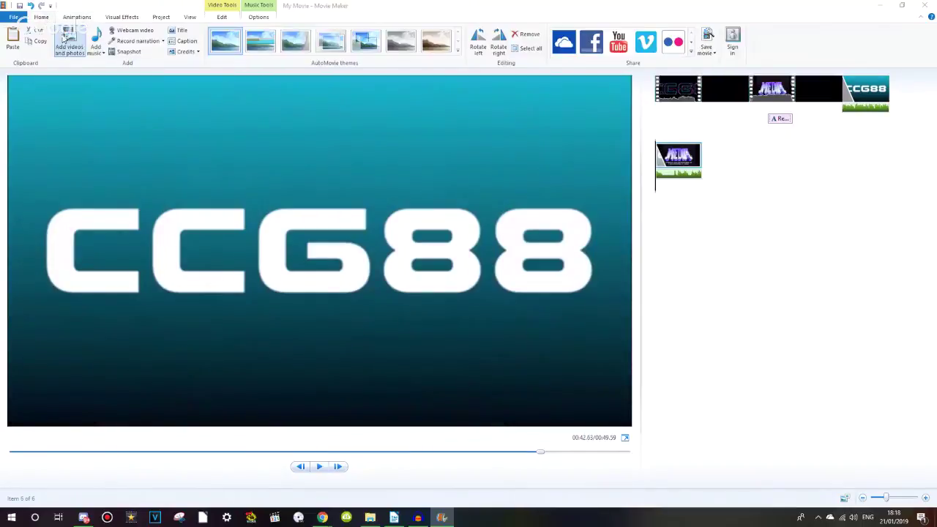
- Start adding videos and photos, and check the episode script in LibreOffice Writer
{"action": "left_click", "coordinate": [69, 38]}
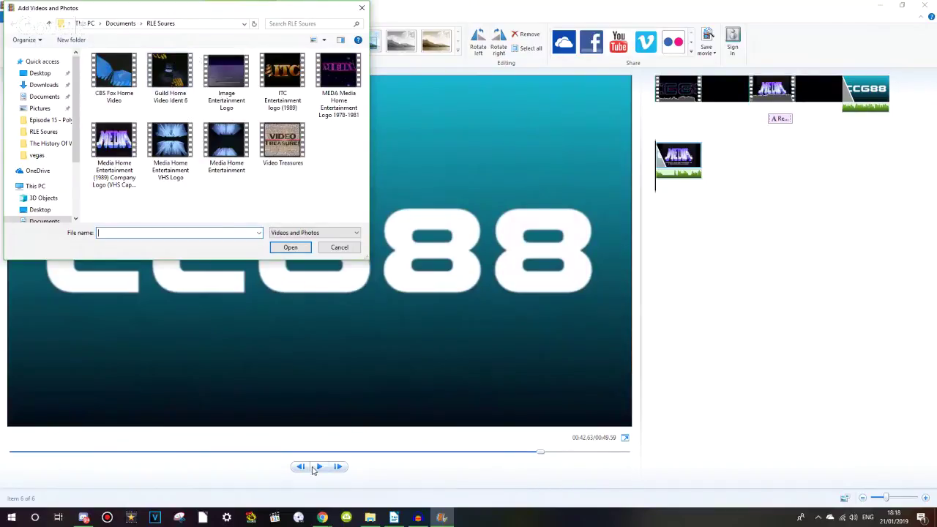
{"action": "left_click", "coordinate": [393, 517]}
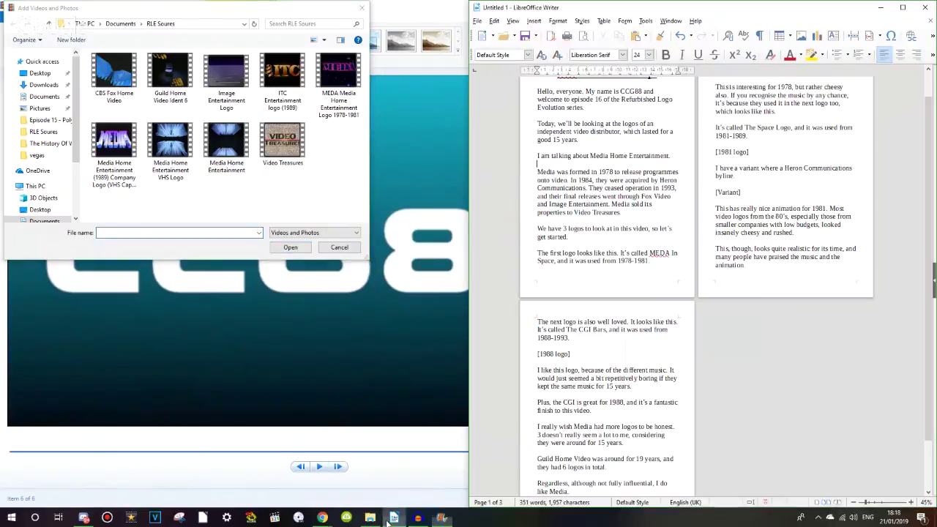
{"action": "left_click", "coordinate": [366, 186]}
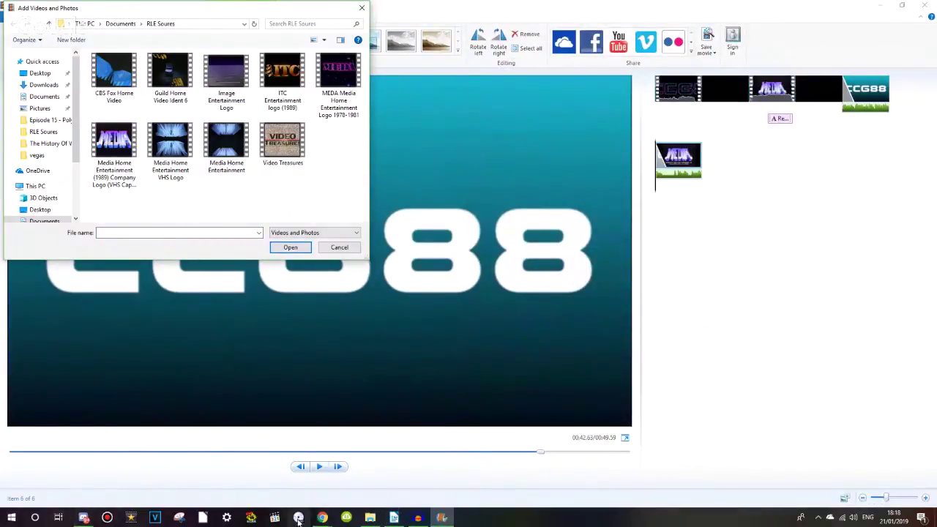
- Switch to Chrome, search the CLG Wiki for "heron" and open the Heron Communications page
{"action": "mouse_move", "coordinate": [322, 517]}
{"action": "left_click", "coordinate": [348, 472]}
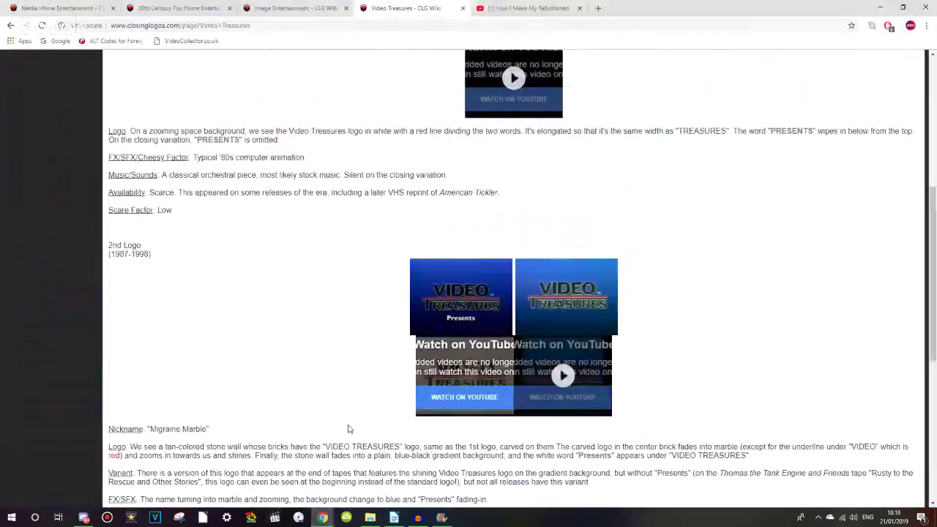
{"action": "scroll", "coordinate": [348, 429], "scroll_direction": "up", "scroll_amount": 5}
{"action": "left_click", "coordinate": [876, 197]}
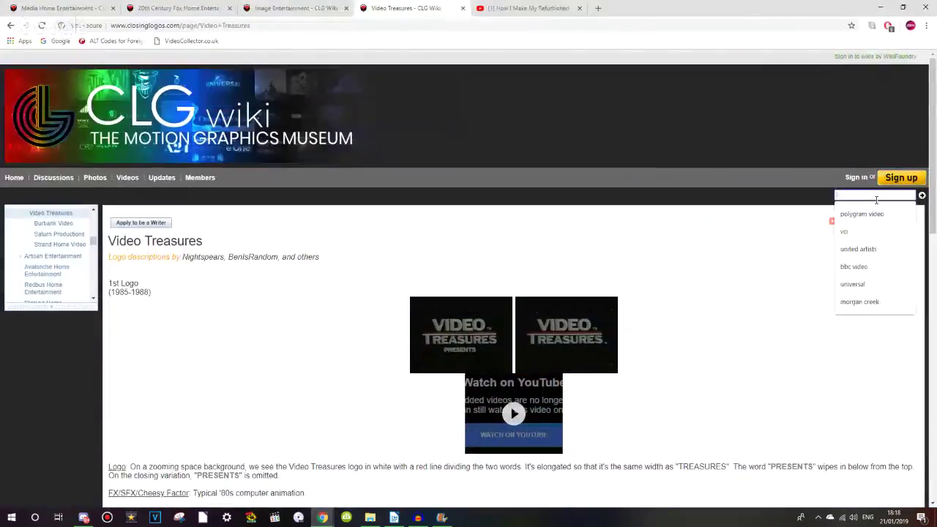
{"action": "type", "text": "h"}
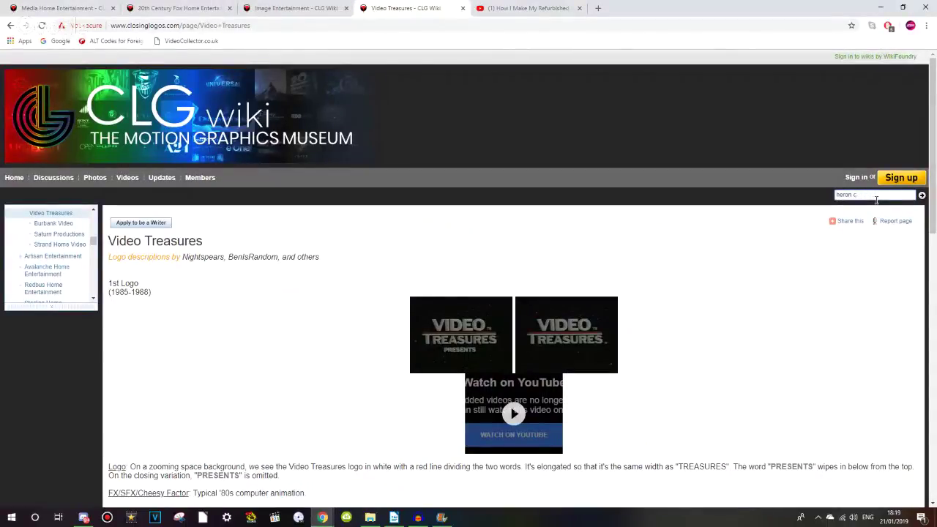
{"action": "type", "text": "eron"}
{"action": "key", "text": "Return"}
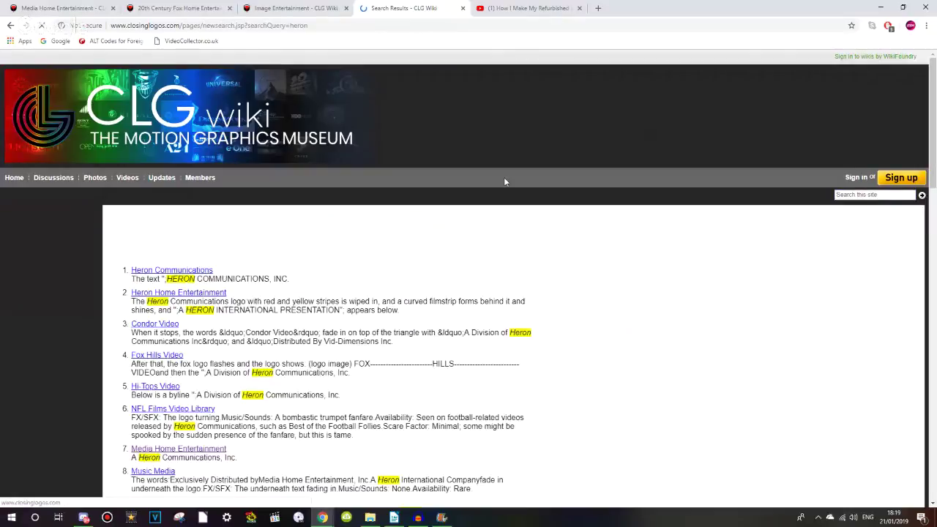
{"action": "left_click", "coordinate": [195, 219]}
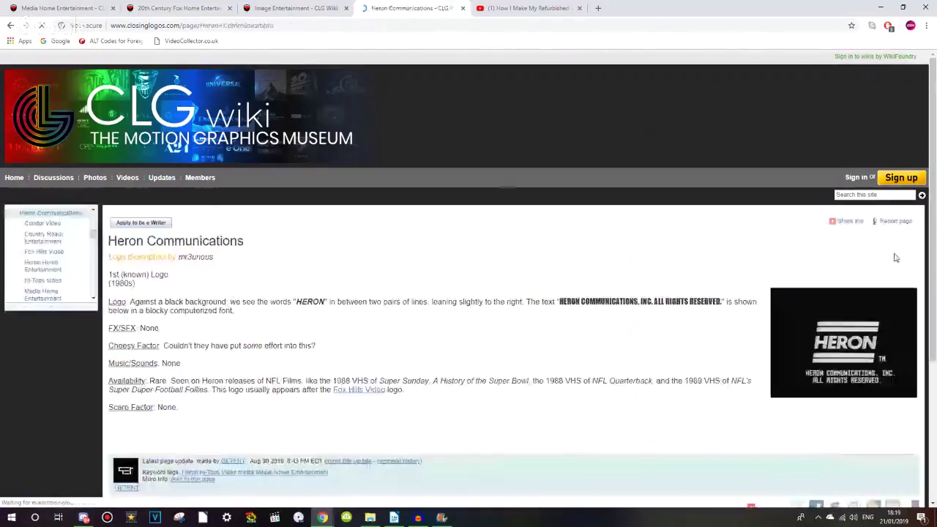
- Save the Heron logo image from the wiki page to the computer
{"action": "right_click", "coordinate": [872, 327]}
{"action": "left_click", "coordinate": [842, 343]}
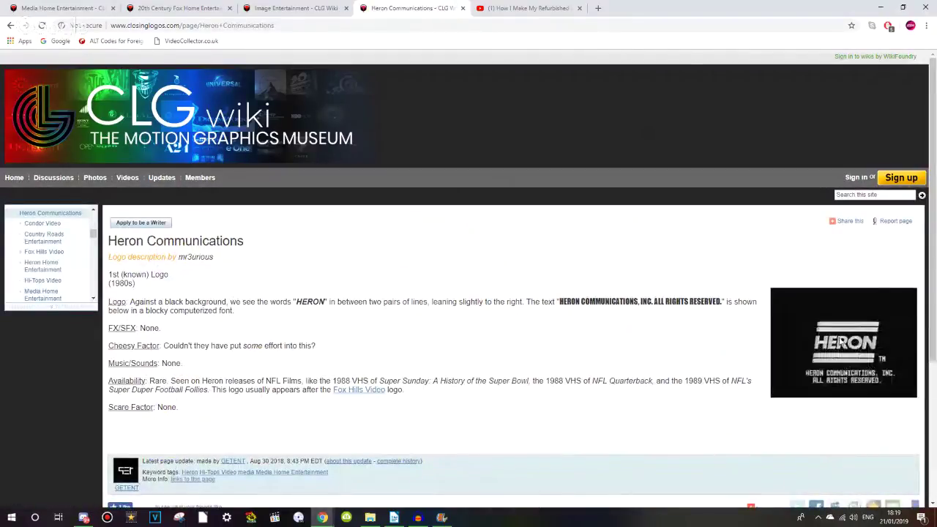
{"action": "left_click", "coordinate": [377, 246]}
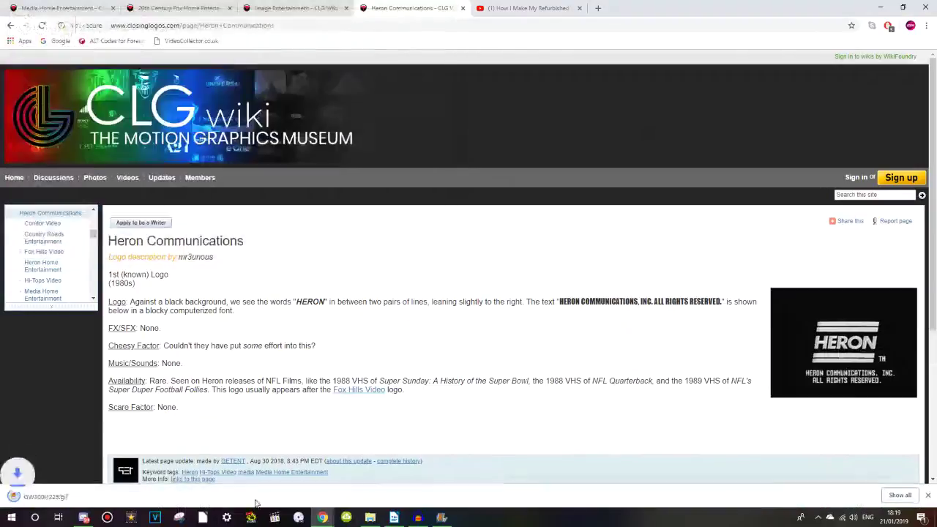
- Return to Movie Maker, add the GW300H225 Heron picture after the Media snapshot and apply a transition to it
{"action": "left_click", "coordinate": [442, 518]}
{"action": "type", "text": "GW300H225"}
{"action": "key", "text": "Return"}
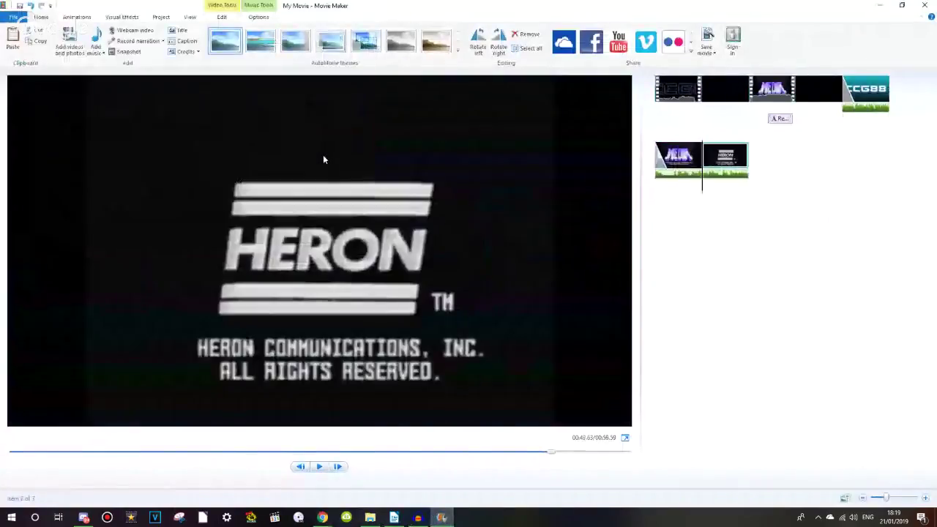
{"action": "scroll", "coordinate": [306, 25], "scroll_direction": "down", "scroll_amount": 1}
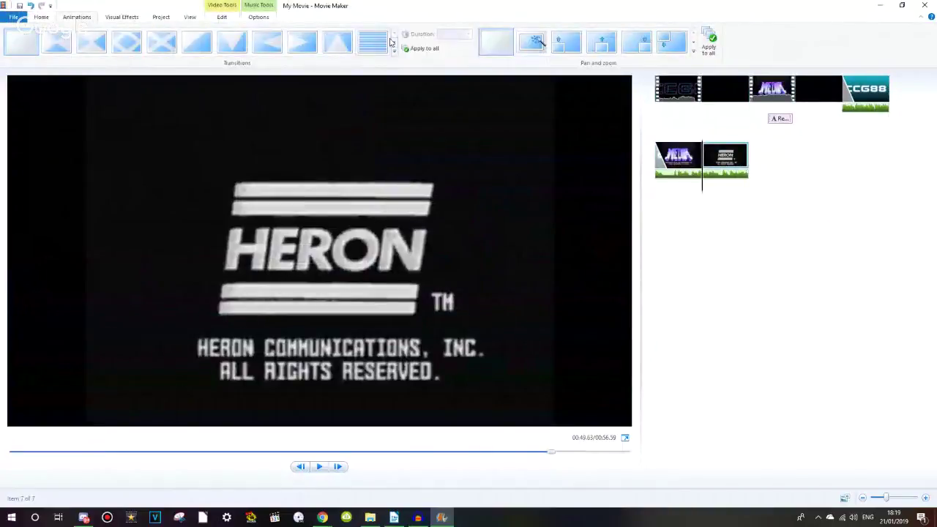
{"action": "left_click", "coordinate": [49, 19]}
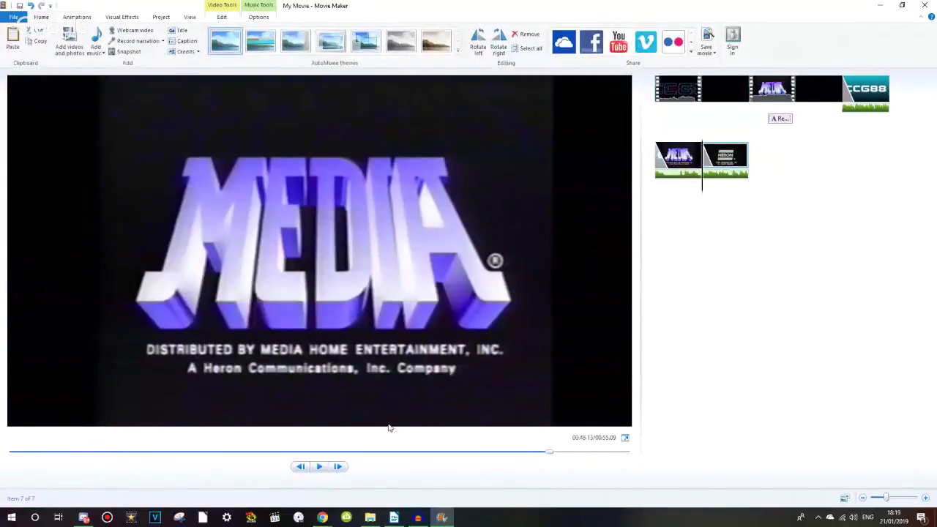
- Check the script's paragraph on Media's company history in LibreOffice Writer and return to Movie Maker
{"action": "left_click", "coordinate": [395, 518]}
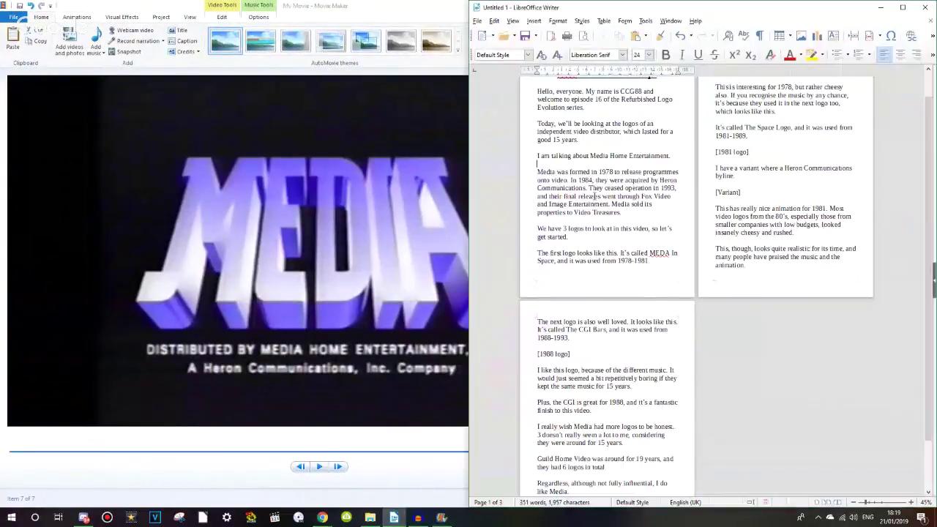
{"action": "left_click_drag", "start_coordinate": [537, 163], "coordinate": [630, 196]}
{"action": "key", "text": "alt+Tab"}
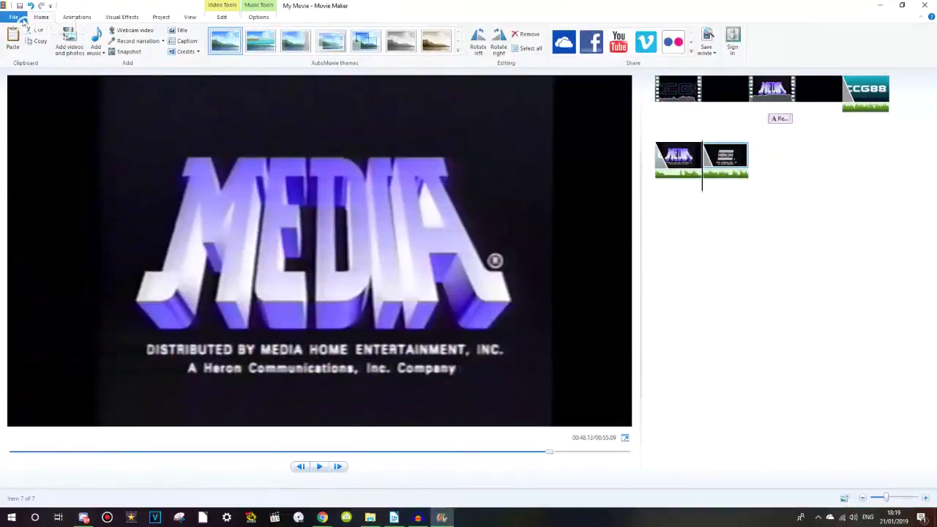
- Add the CBS Fox Home Video and Image Entertainment Logo videos after the Heron picture
{"action": "left_click", "coordinate": [70, 42]}
{"action": "double_click", "coordinate": [115, 63]}
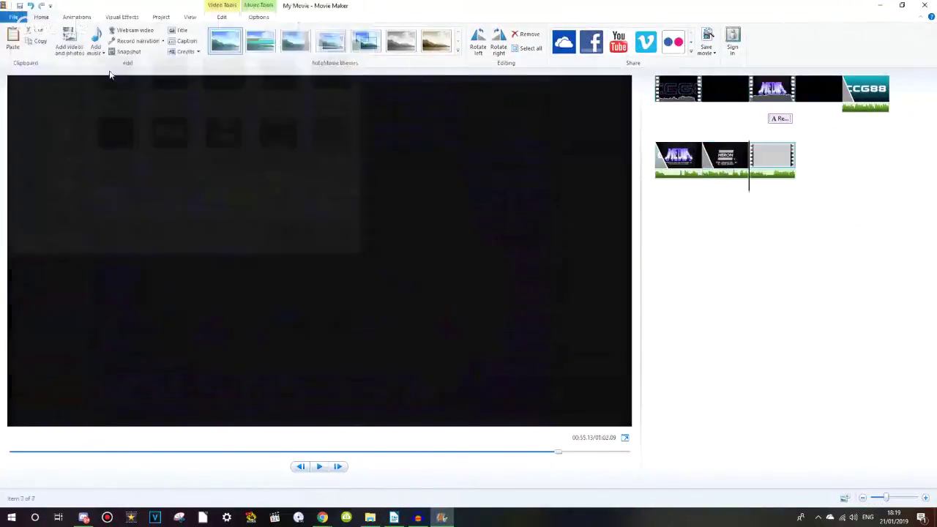
{"action": "left_click", "coordinate": [70, 42]}
{"action": "double_click", "coordinate": [291, 96]}
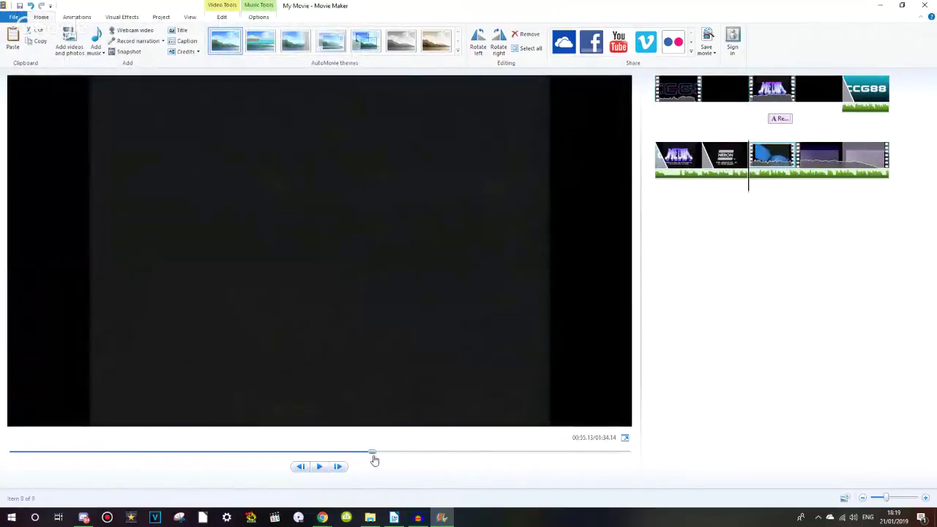
- Replace the CBS Fox Home Video and Image Entertainment Logo clips with snapshots of their fully formed logos
{"action": "left_click_drag", "start_coordinate": [374, 459], "coordinate": [473, 455]}
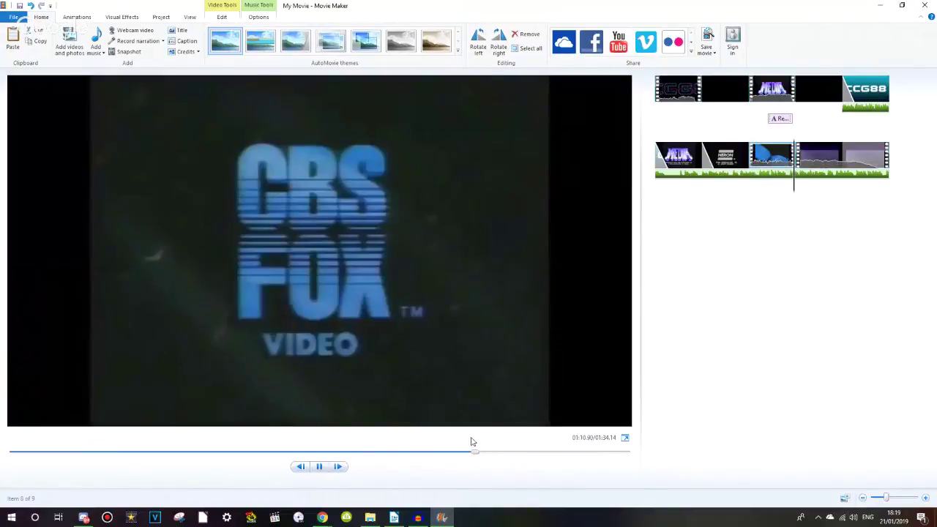
{"action": "left_click", "coordinate": [142, 52]}
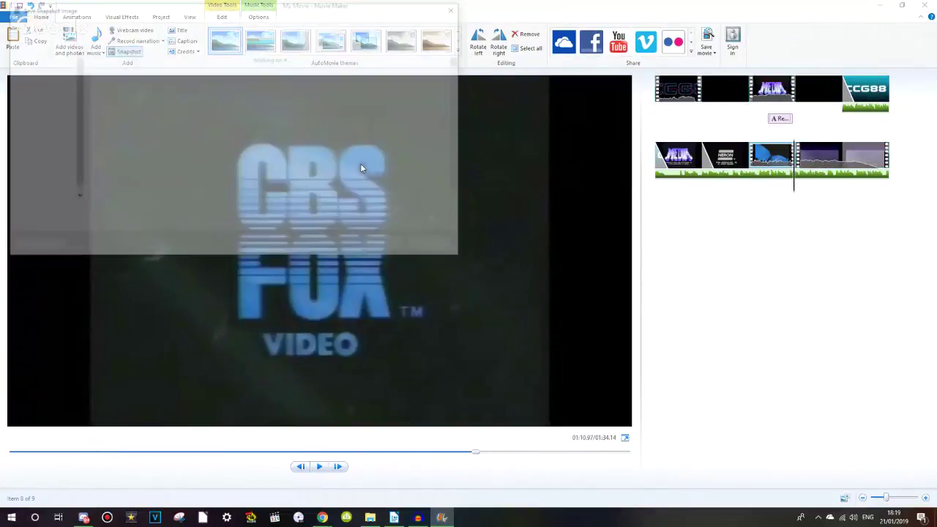
{"action": "left_click", "coordinate": [842, 154]}
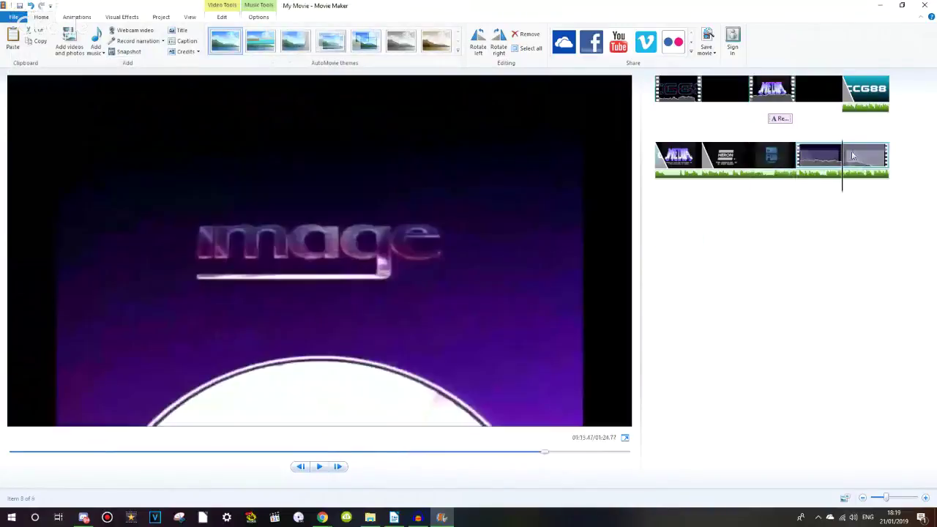
{"action": "key", "text": "space"}
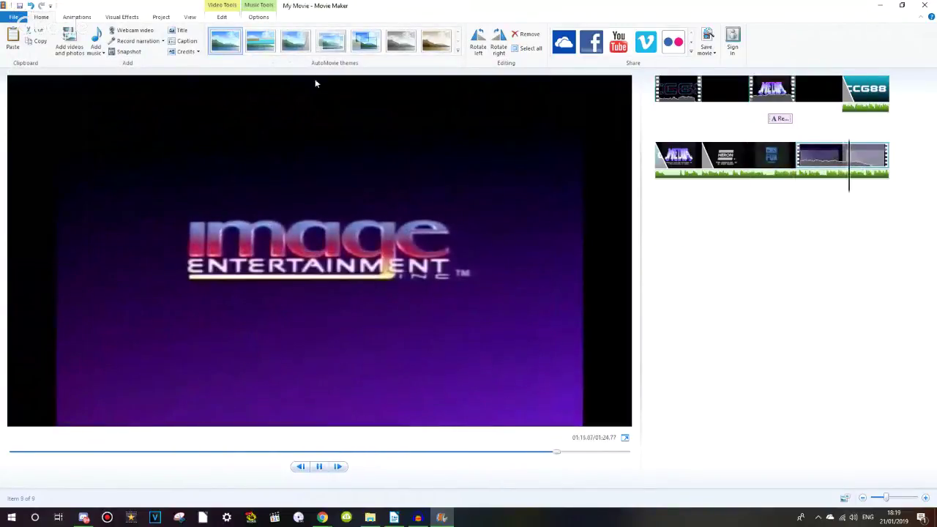
{"action": "left_click", "coordinate": [127, 53]}
{"action": "key", "text": "Return"}
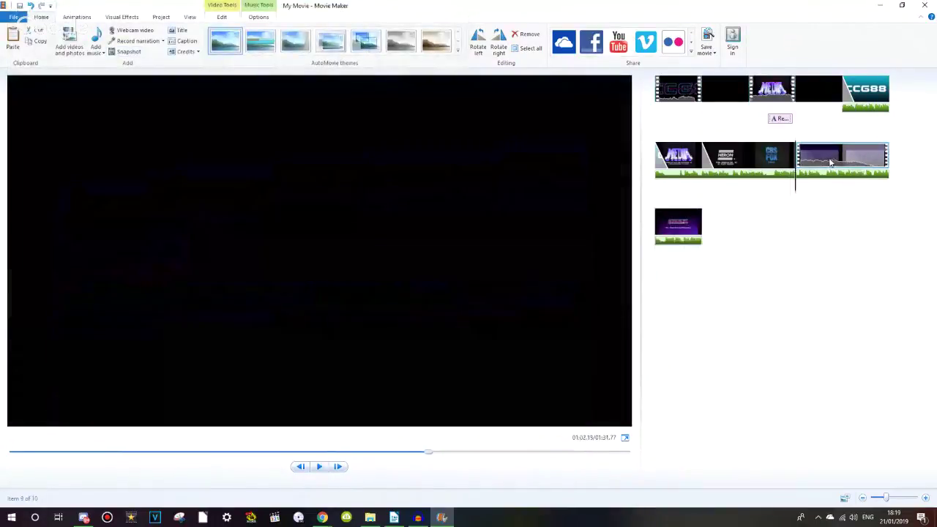
{"action": "key", "text": "Delete"}
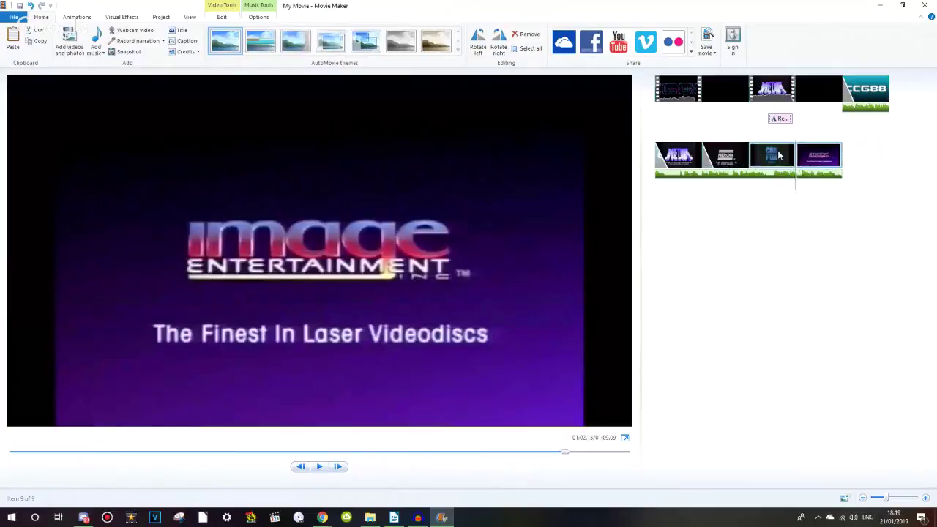
- Apply one transition to both the CBS Fox and Image Entertainment snapshots
{"action": "left_click", "coordinate": [771, 156], "text": "ctrl"}
{"action": "left_click", "coordinate": [77, 17]}
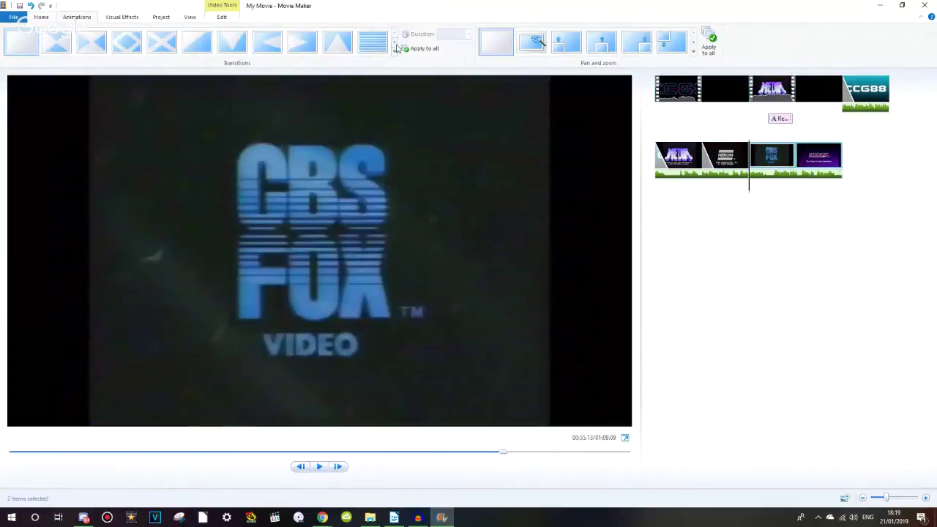
{"action": "left_click", "coordinate": [395, 43]}
{"action": "left_click", "coordinate": [126, 42]}
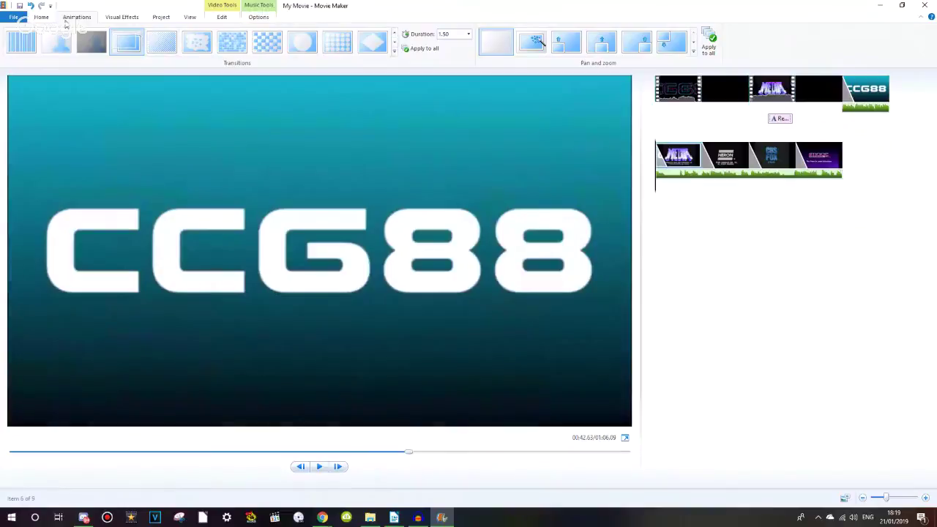
- Add the Video Treasures video and place it after the Image Entertainment snapshot
{"action": "left_click", "coordinate": [41, 17]}
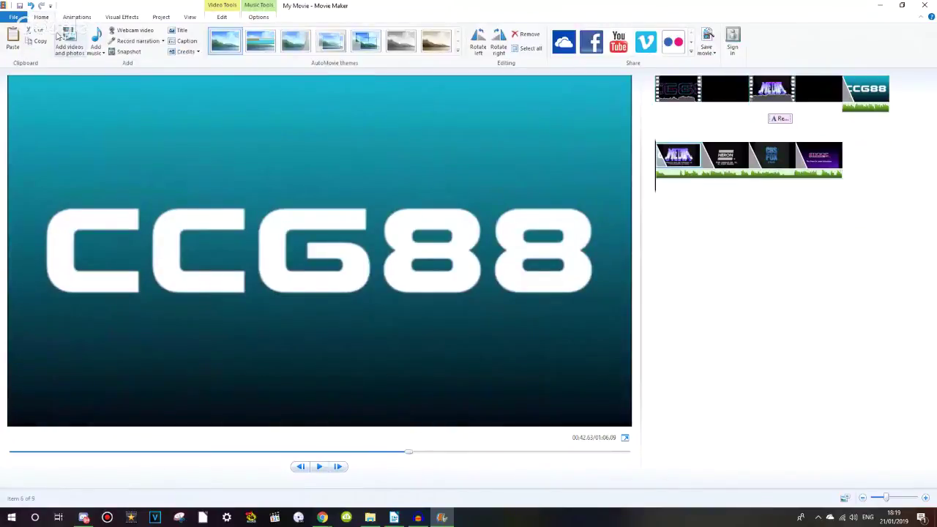
{"action": "left_click", "coordinate": [70, 42]}
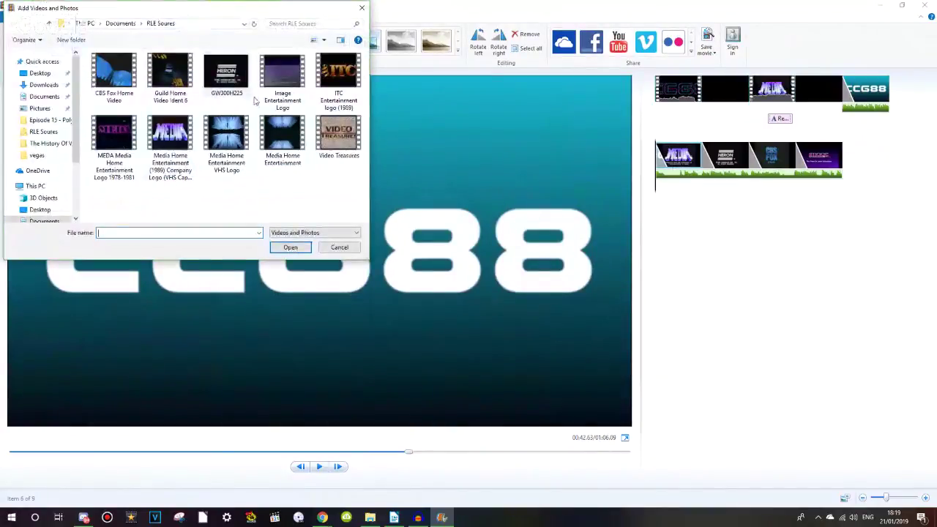
{"action": "double_click", "coordinate": [338, 135]}
{"action": "left_click_drag", "start_coordinate": [772, 158], "coordinate": [703, 164]}
{"action": "left_click_drag", "start_coordinate": [769, 157], "coordinate": [906, 170]}
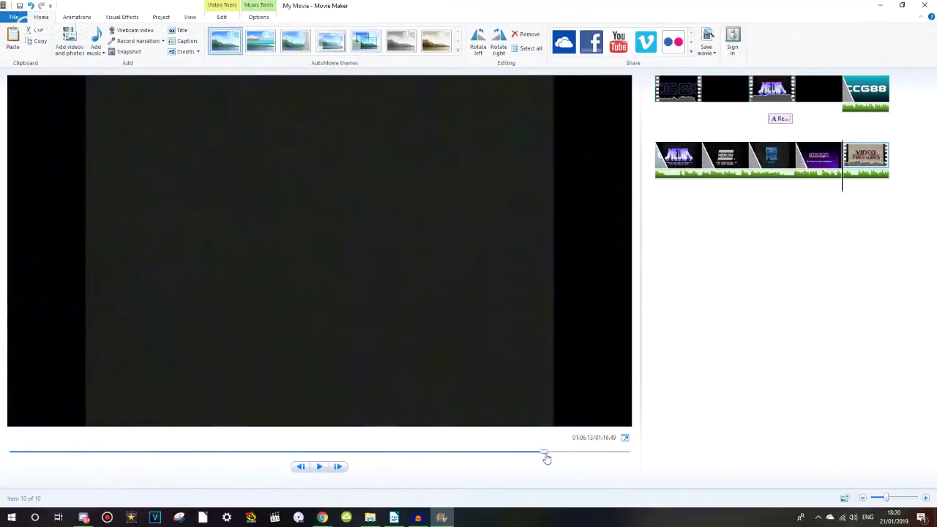
- Replace the Video Treasures clip with a snapshot of its "Presents" logo and apply a transition to the snapshot
{"action": "left_click_drag", "start_coordinate": [546, 458], "coordinate": [600, 458]}
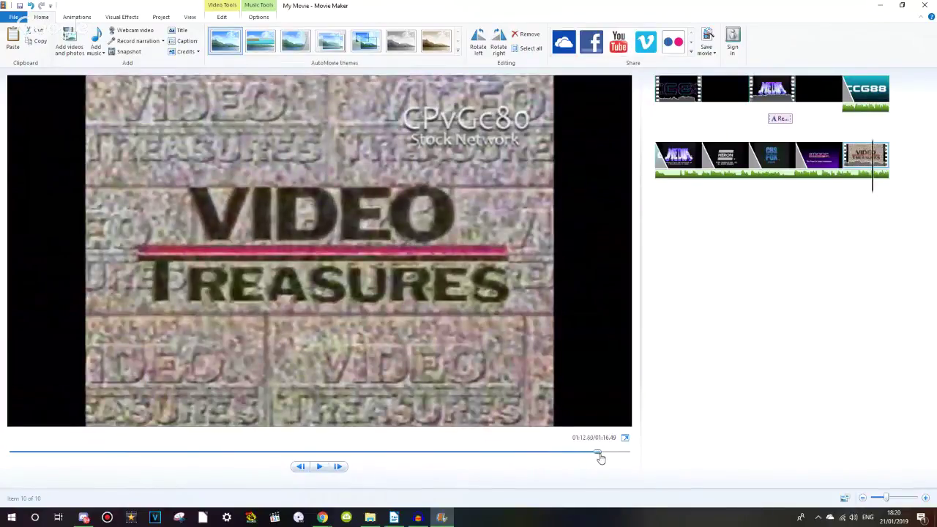
{"action": "key", "text": "space"}
{"action": "left_click", "coordinate": [131, 52]}
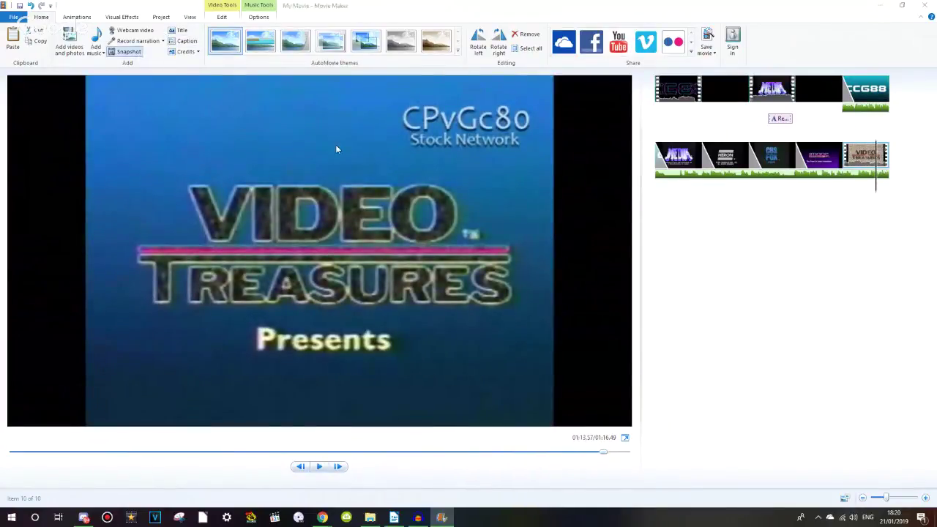
{"action": "key", "text": "Return"}
{"action": "left_click", "coordinate": [873, 161]}
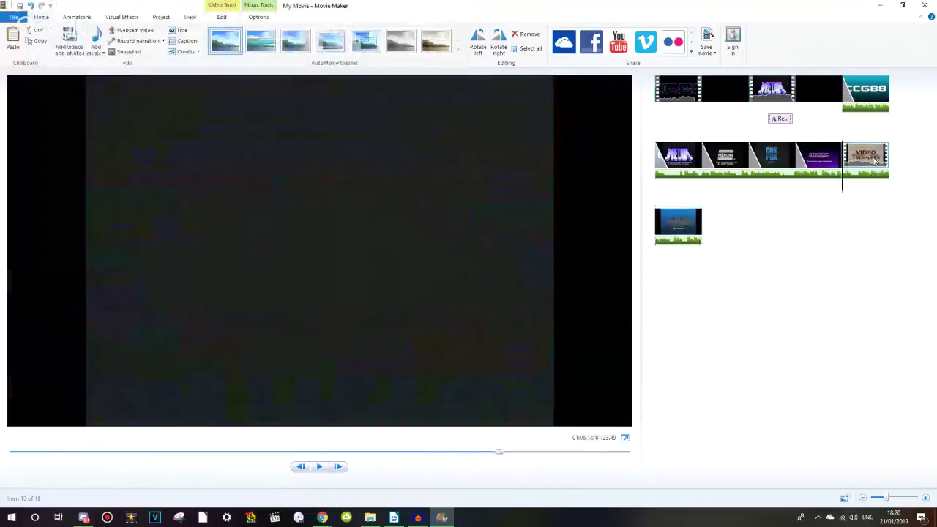
{"action": "key", "text": "ctrl+z"}
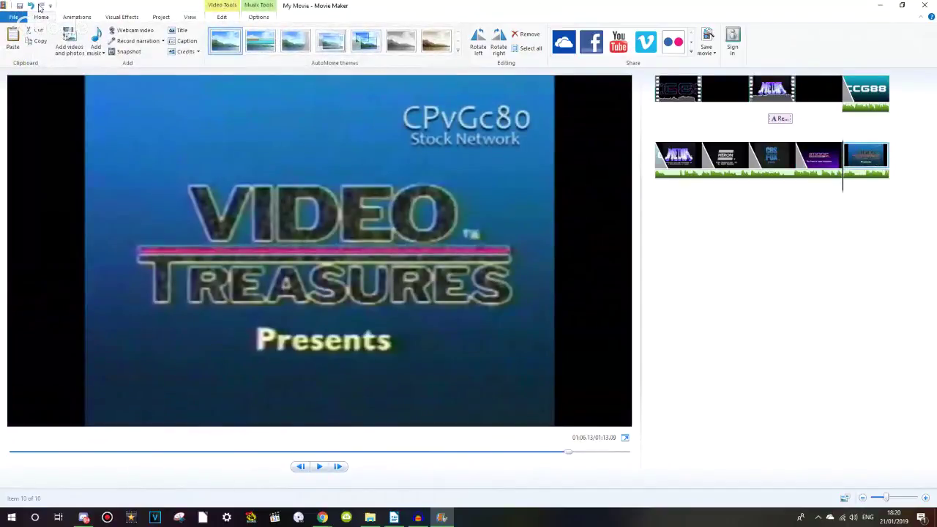
{"action": "left_click", "coordinate": [77, 17]}
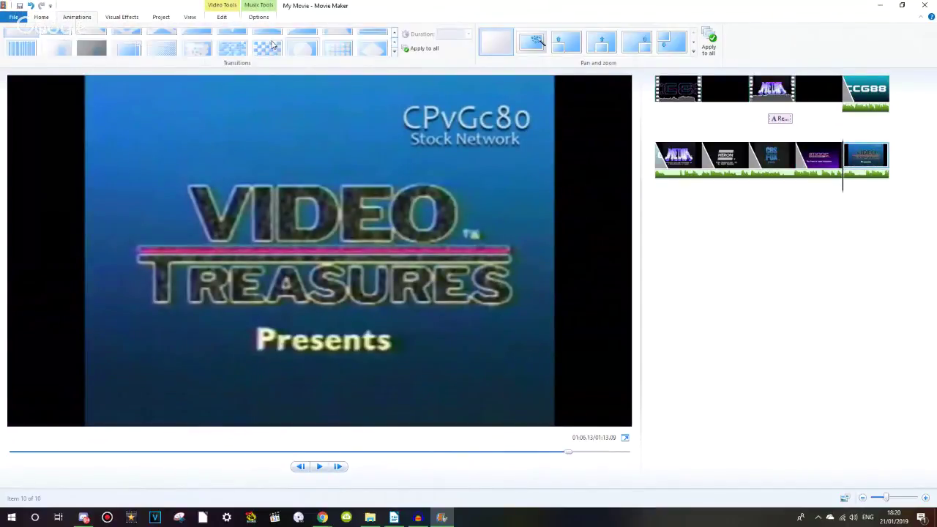
{"action": "left_click", "coordinate": [126, 41]}
- Add the MEDA Media Home Entertainment Logo 1978-1981 video with a snapshot of its logo placed both before and after the clip
{"action": "left_click", "coordinate": [41, 17]}
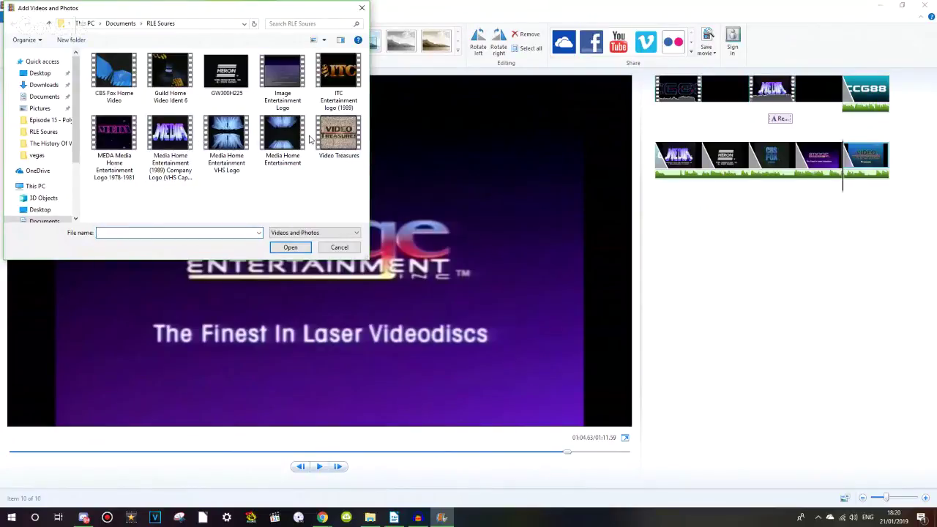
{"action": "double_click", "coordinate": [110, 132]}
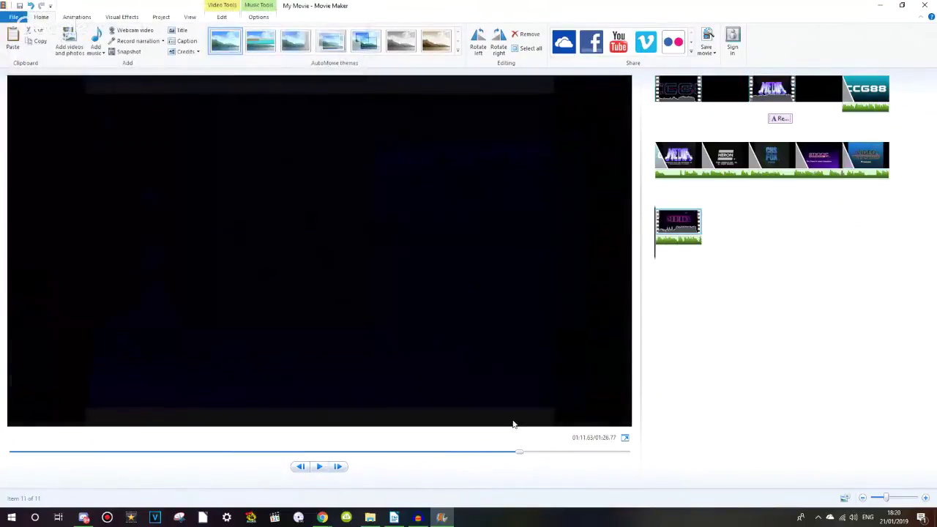
{"action": "left_click_drag", "start_coordinate": [533, 457], "coordinate": [600, 467]}
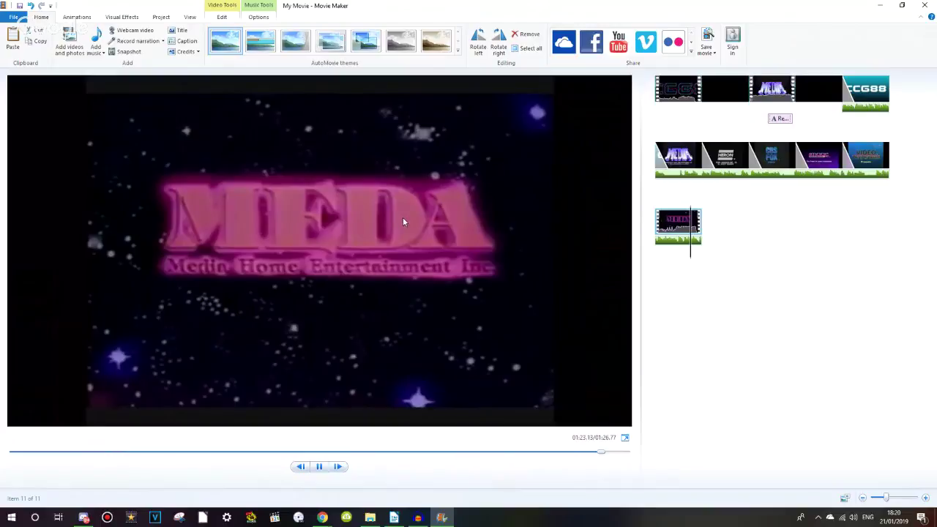
{"action": "left_click", "coordinate": [130, 53]}
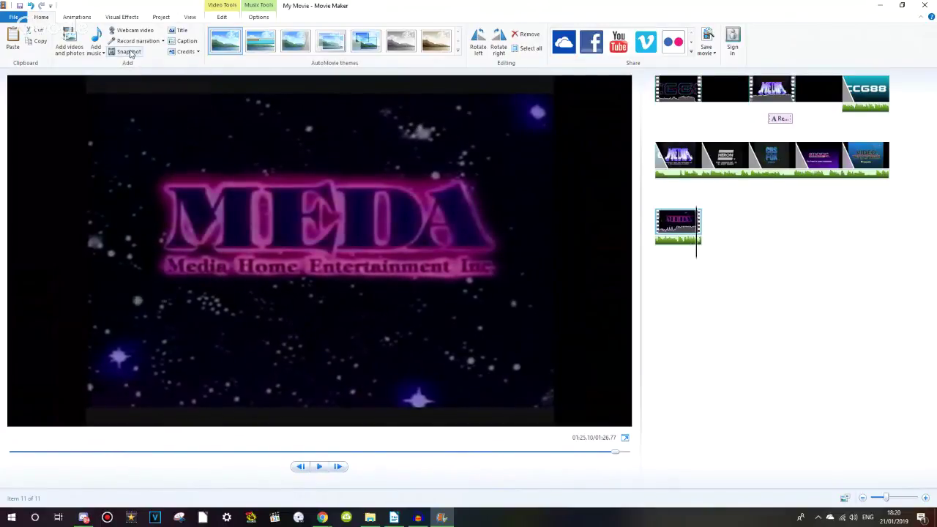
{"action": "left_click", "coordinate": [381, 245]}
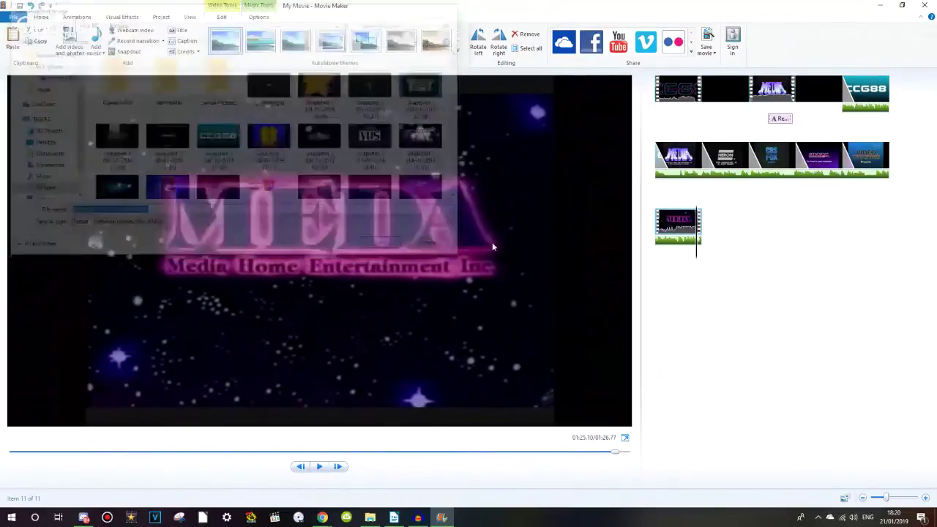
{"action": "left_click_drag", "start_coordinate": [679, 229], "coordinate": [681, 229]}
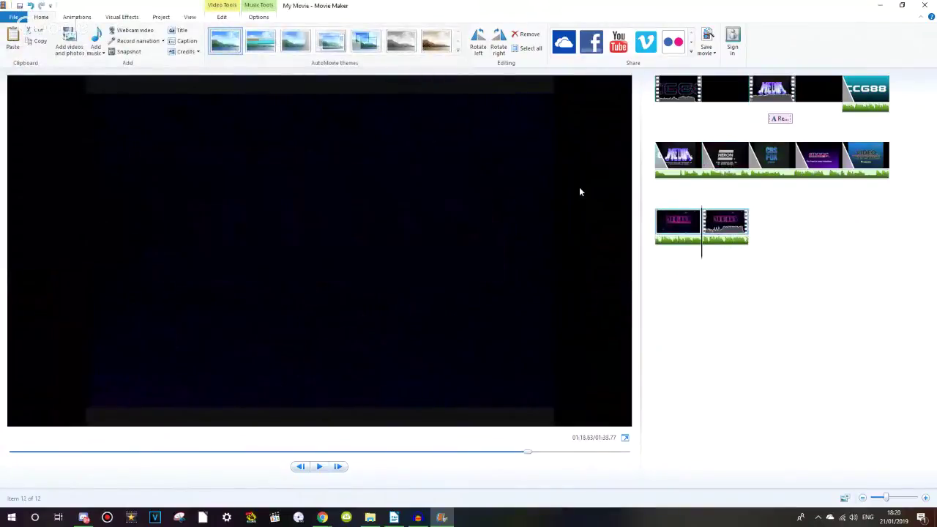
{"action": "key", "text": "Left"}
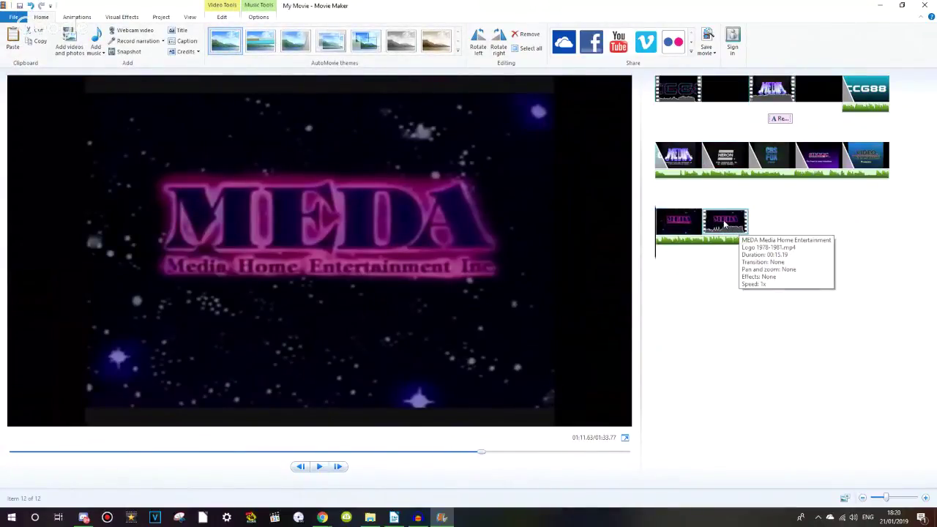
{"action": "key", "text": "ctrl+v"}
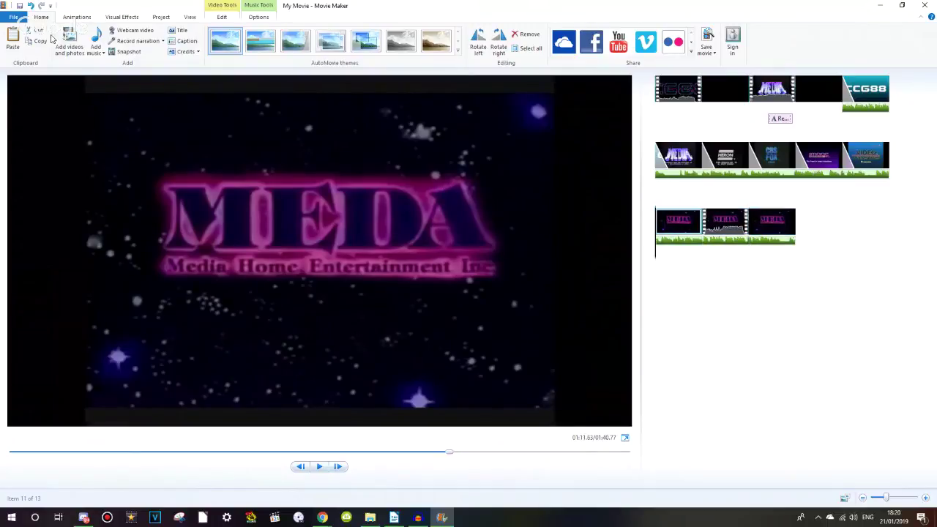
- Add the Media Home Entertainment VHS Logo and Media Home Entertainment videos to the project
{"action": "left_click", "coordinate": [69, 40]}
{"action": "left_click", "coordinate": [227, 162]}
{"action": "double_click", "coordinate": [226, 162]}
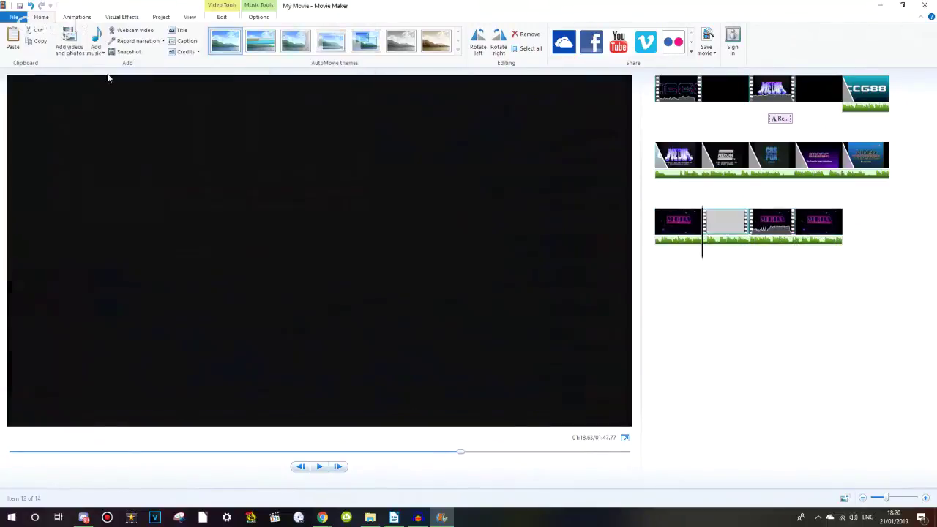
{"action": "left_click", "coordinate": [70, 40]}
{"action": "left_click", "coordinate": [271, 162]}
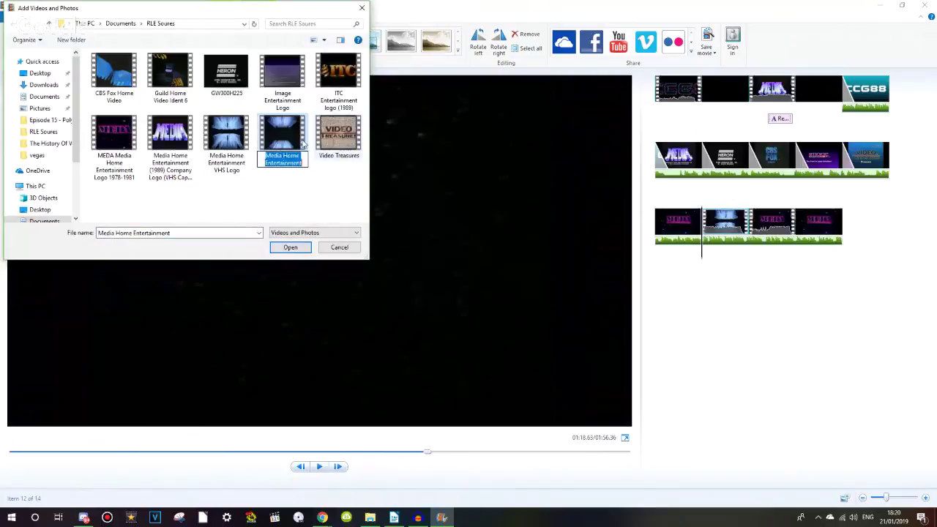
{"action": "key", "text": "Return"}
- Move both Media Home Entertainment clips behind the second MEDA snapshot, keeping the one with the Heron Communications logo last
{"action": "left_click_drag", "start_coordinate": [721, 218], "coordinate": [840, 233]}
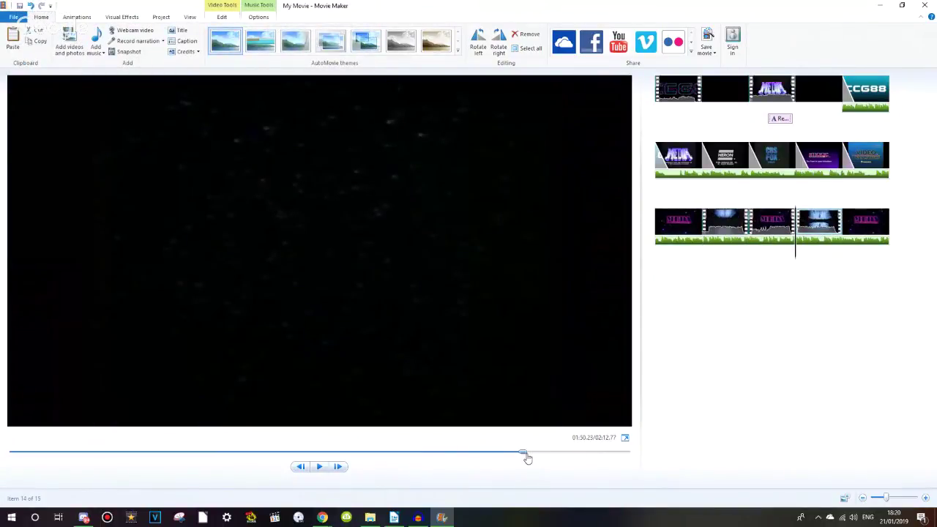
{"action": "left_click_drag", "start_coordinate": [527, 459], "coordinate": [580, 453]}
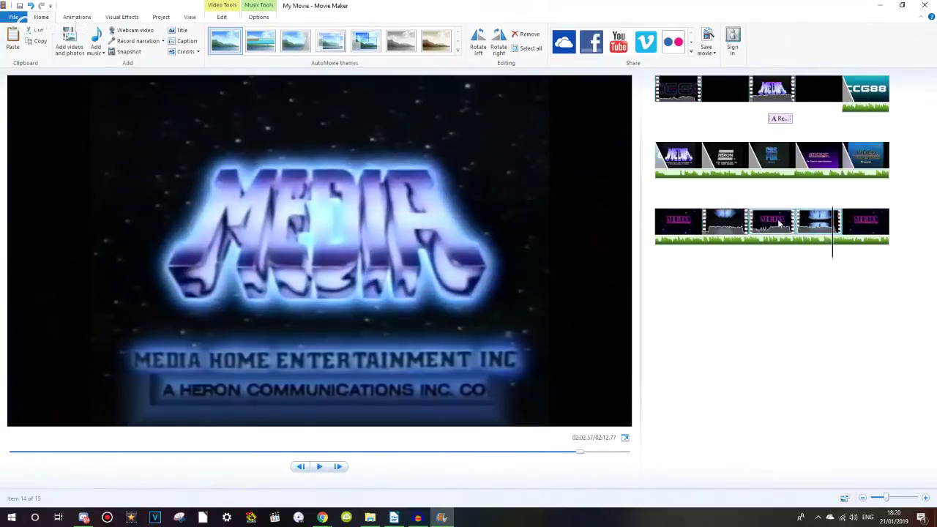
{"action": "left_click_drag", "start_coordinate": [725, 233], "coordinate": [826, 249]}
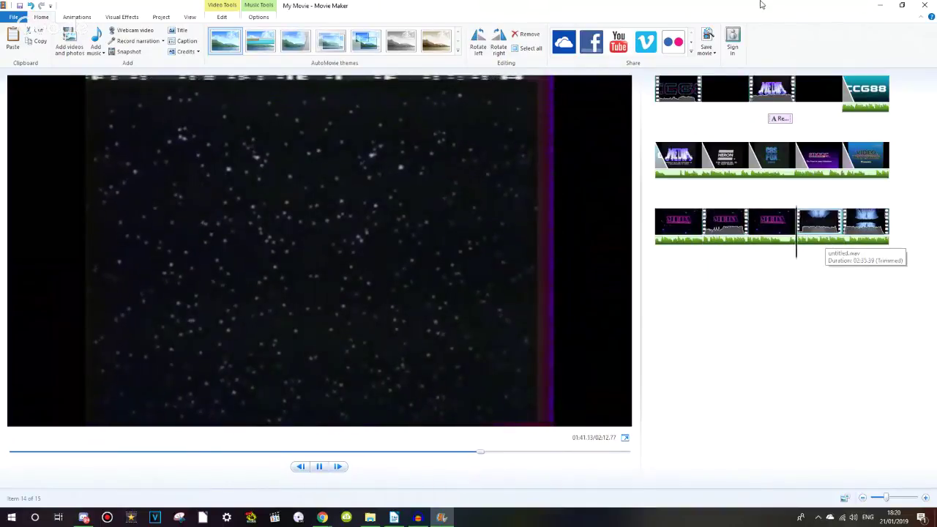
- Save a snapshot of the Media Home Entertainment Inc logo from the first Media clip and place it before that clip
{"action": "left_click", "coordinate": [484, 341]}
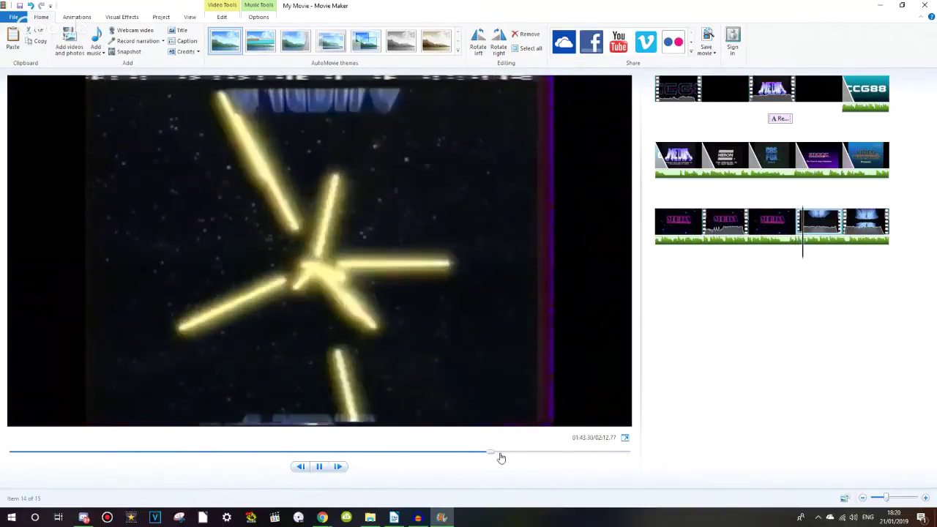
{"action": "left_click_drag", "start_coordinate": [495, 458], "coordinate": [537, 465]}
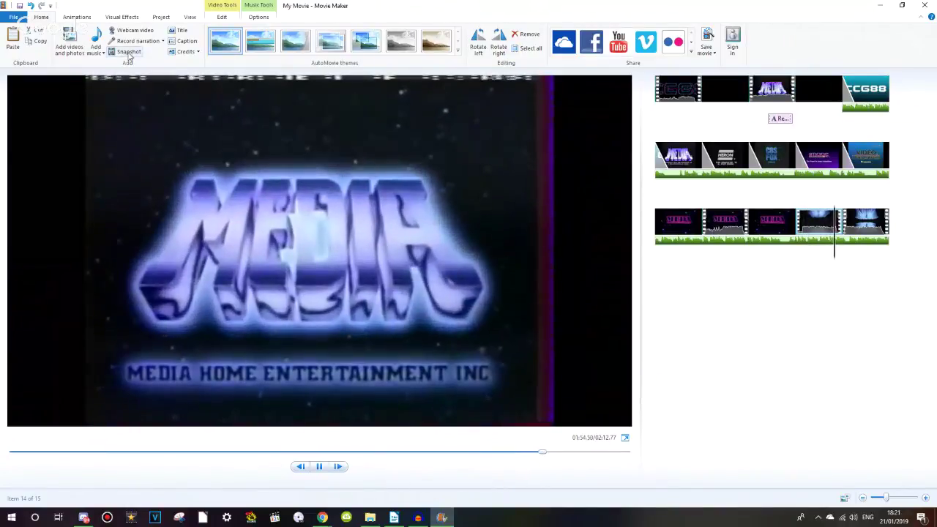
{"action": "left_click", "coordinate": [129, 55]}
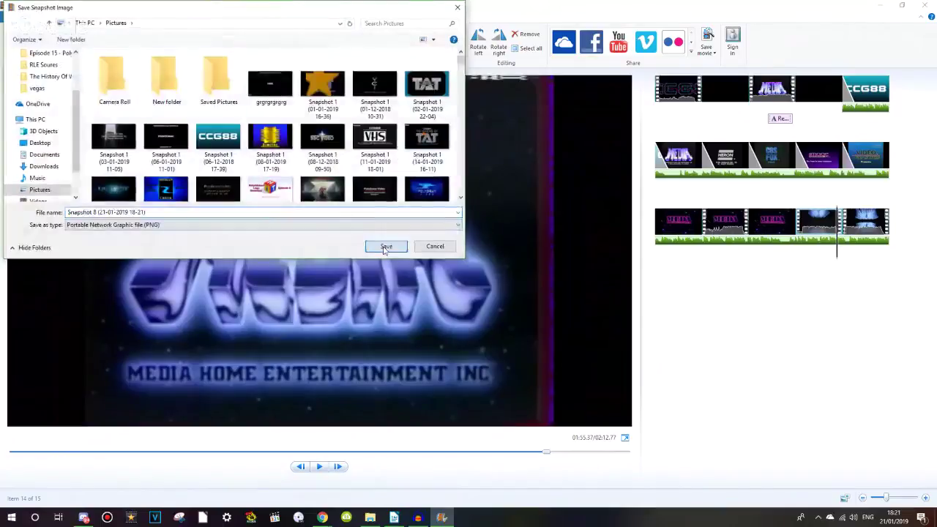
{"action": "key", "text": "Return"}
{"action": "left_click_drag", "start_coordinate": [877, 223], "coordinate": [815, 232]}
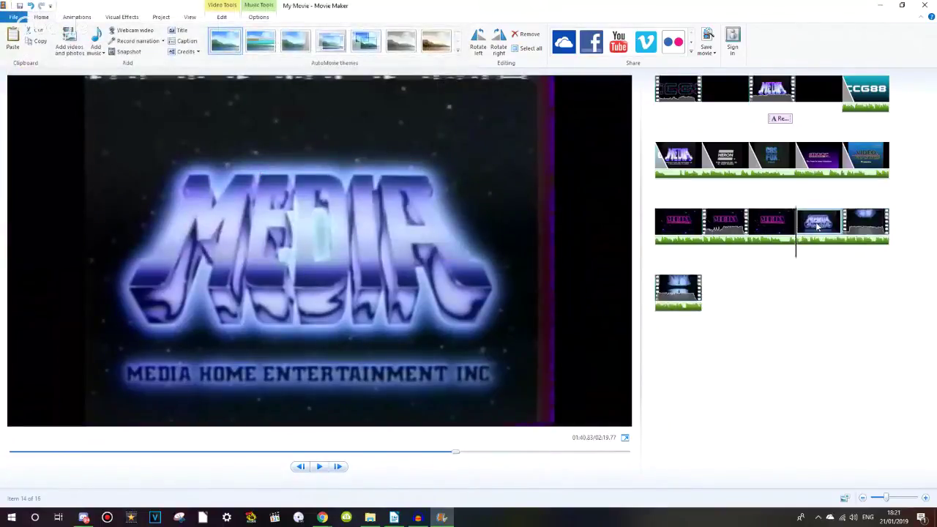
- Save a snapshot of the Media logo with the Heron Communications line from the last clip and place it before that clip
{"action": "left_click", "coordinate": [677, 293]}
{"action": "left_click_drag", "start_coordinate": [561, 457], "coordinate": [602, 456]}
{"action": "key", "text": "space"}
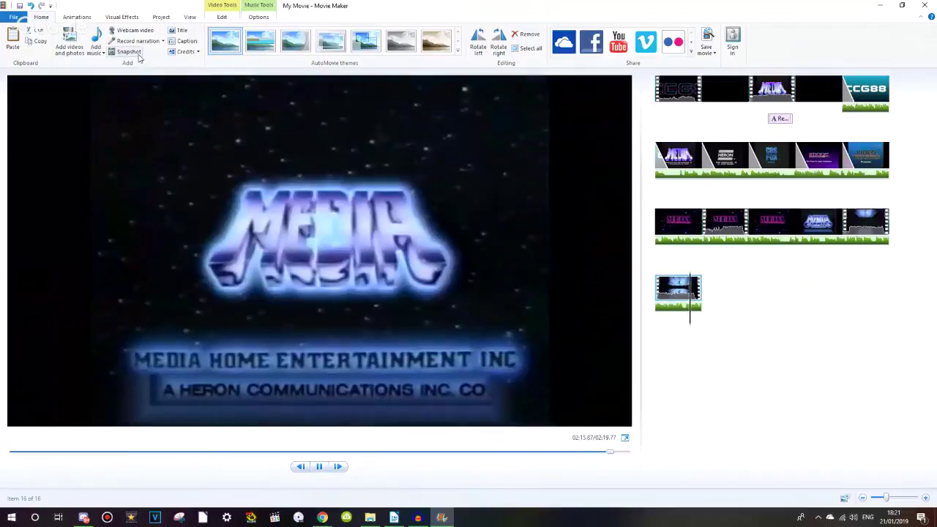
{"action": "left_click", "coordinate": [131, 53]}
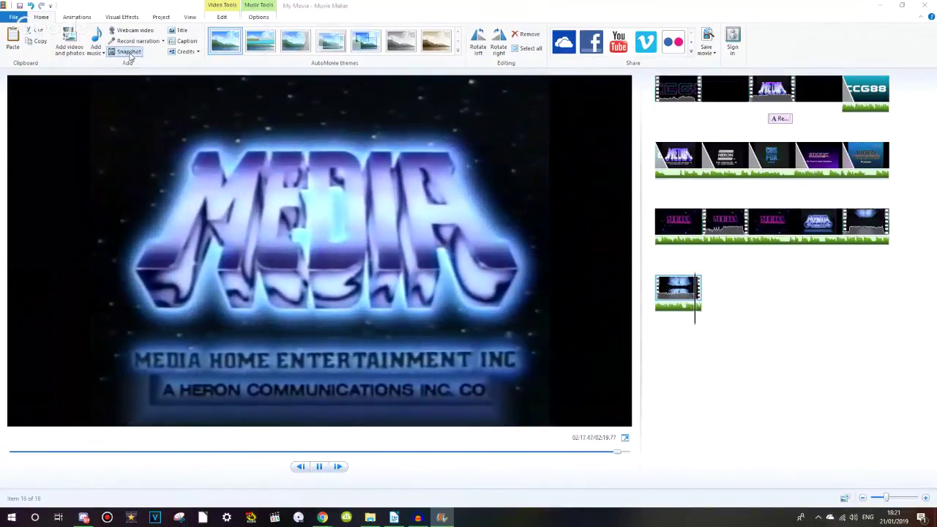
{"action": "left_click", "coordinate": [439, 16]}
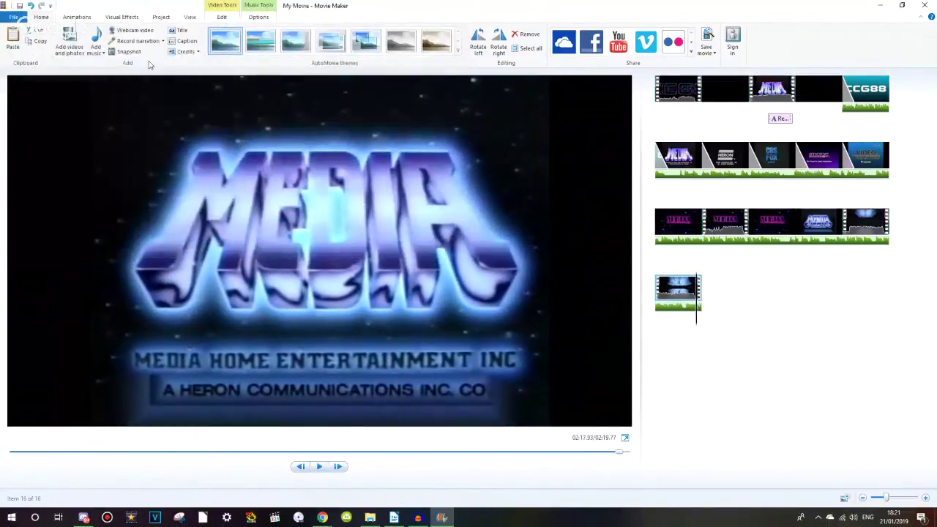
{"action": "left_click", "coordinate": [130, 51]}
{"action": "left_click", "coordinate": [392, 249]}
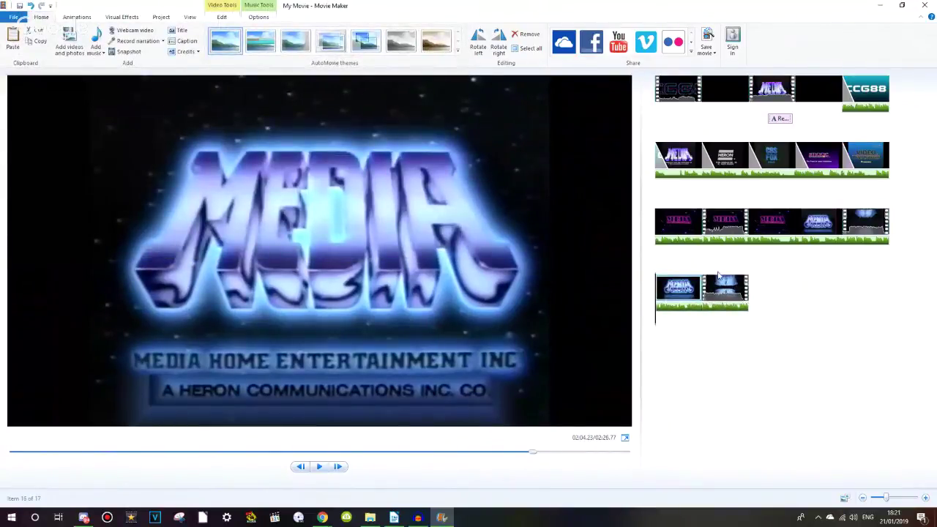
- Paste copies of both Media Home Entertainment Inc snapshots after the last clip, then select the two copies and open their editing options
{"action": "left_click", "coordinate": [812, 229]}
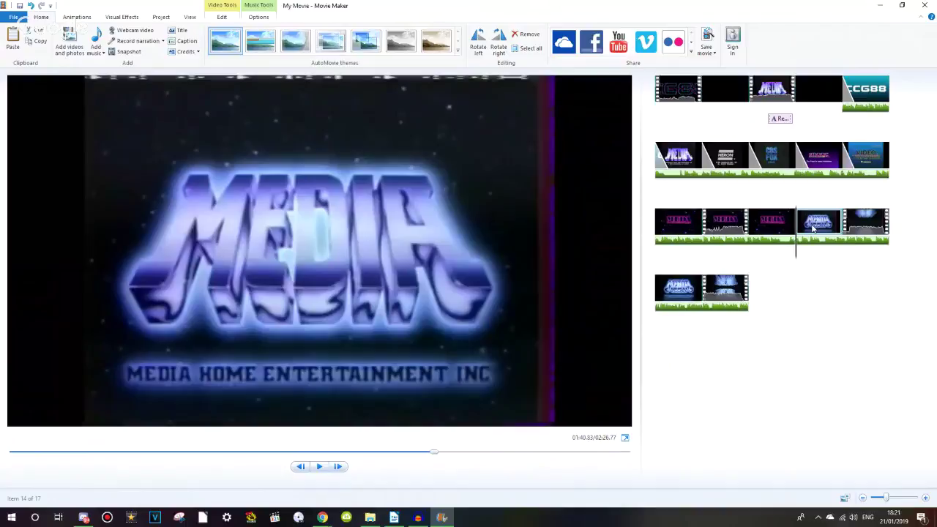
{"action": "left_click", "coordinate": [724, 289]}
{"action": "key", "text": "ctrl+v"}
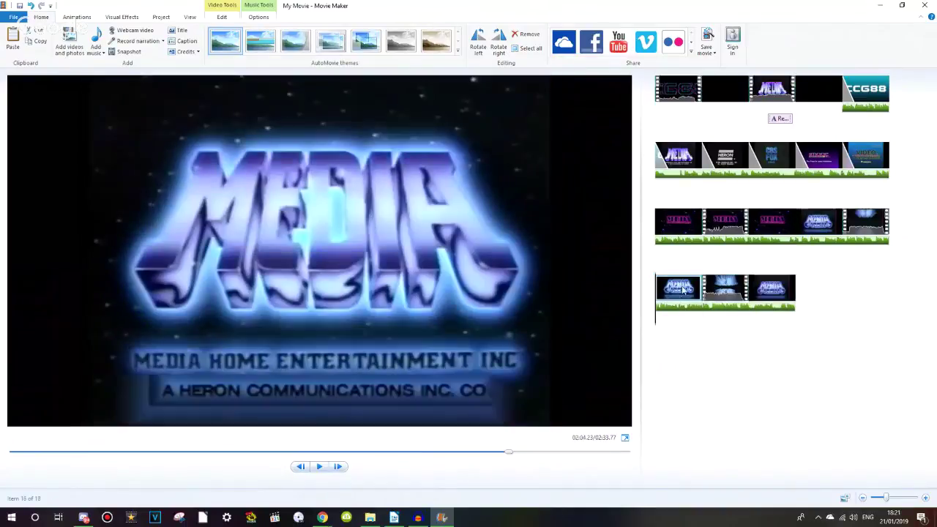
{"action": "left_click", "coordinate": [748, 287]}
{"action": "key", "text": "ctrl+v"}
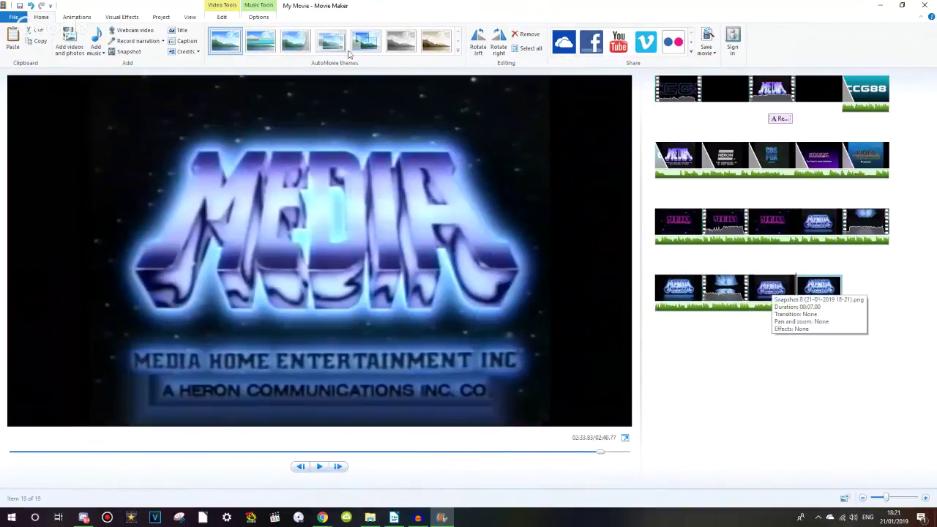
{"action": "left_click", "coordinate": [775, 289], "text": "shift"}
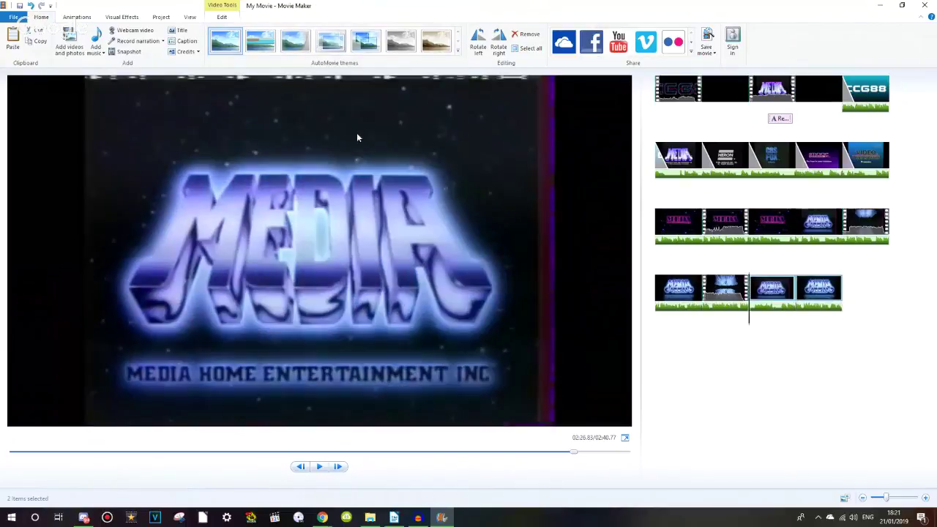
{"action": "left_click", "coordinate": [222, 17]}
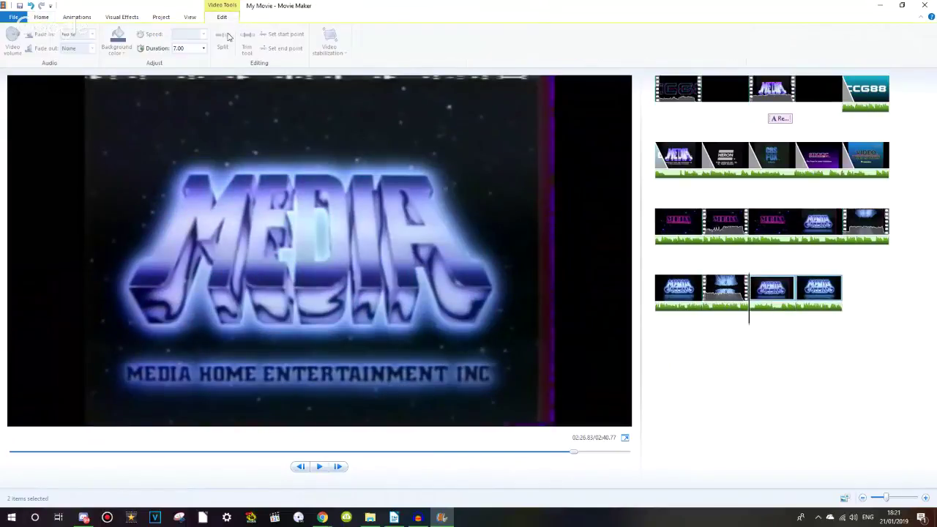
- Switch to the CLG Wiki in Chrome and open the Condor Video page listed under Heron Communications
{"action": "left_click", "coordinate": [322, 517]}
{"action": "left_click", "coordinate": [196, 489]}
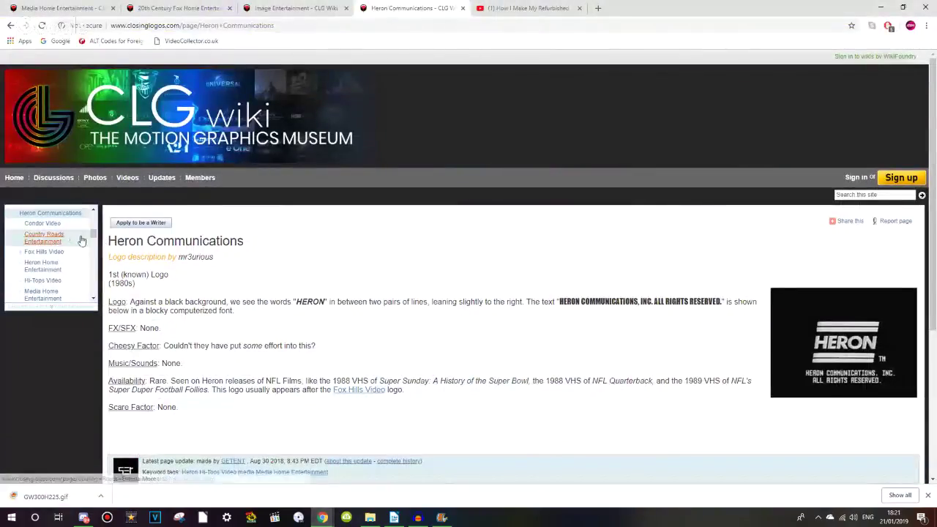
{"action": "scroll", "coordinate": [93, 235], "scroll_direction": "down", "scroll_amount": 2}
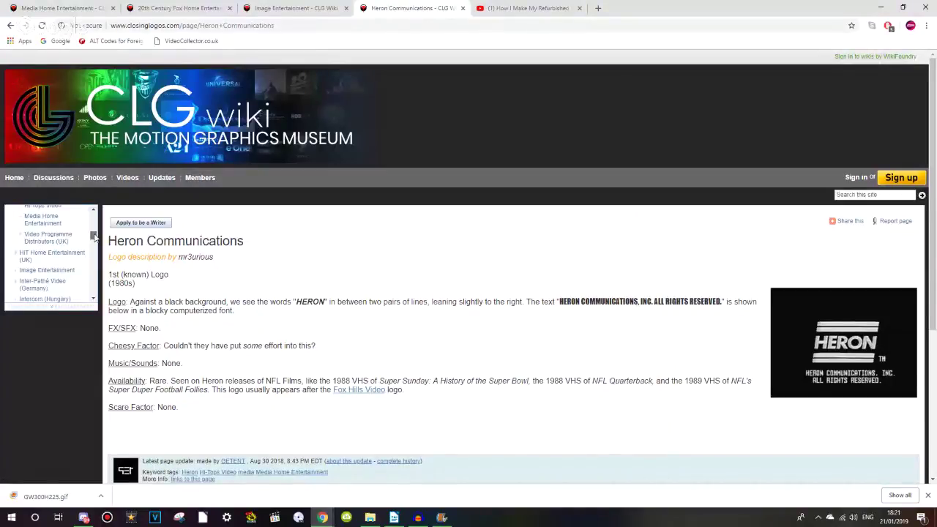
{"action": "scroll", "coordinate": [94, 235], "scroll_direction": "up", "scroll_amount": 3}
{"action": "left_click", "coordinate": [50, 283]}
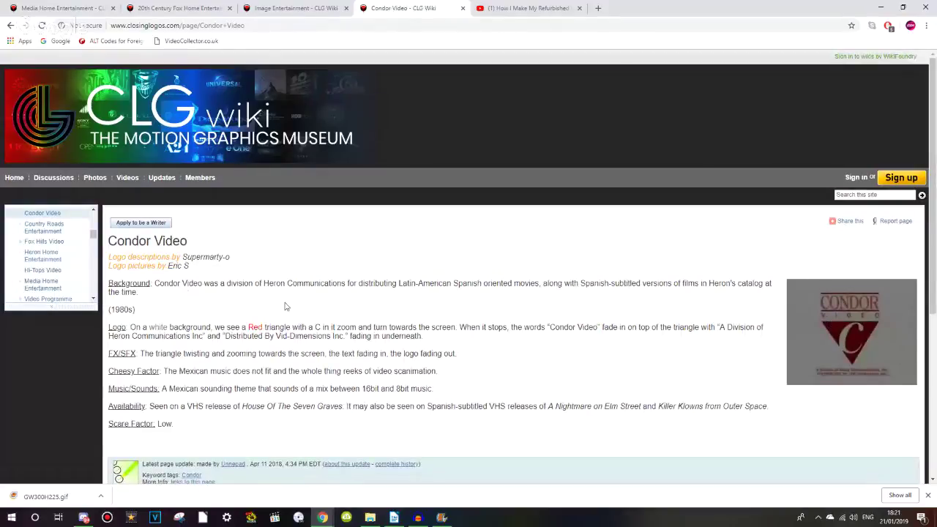
- Search the wiki for "photo video" and open the Photo Video (Greece) page
{"action": "left_click", "coordinate": [852, 195]}
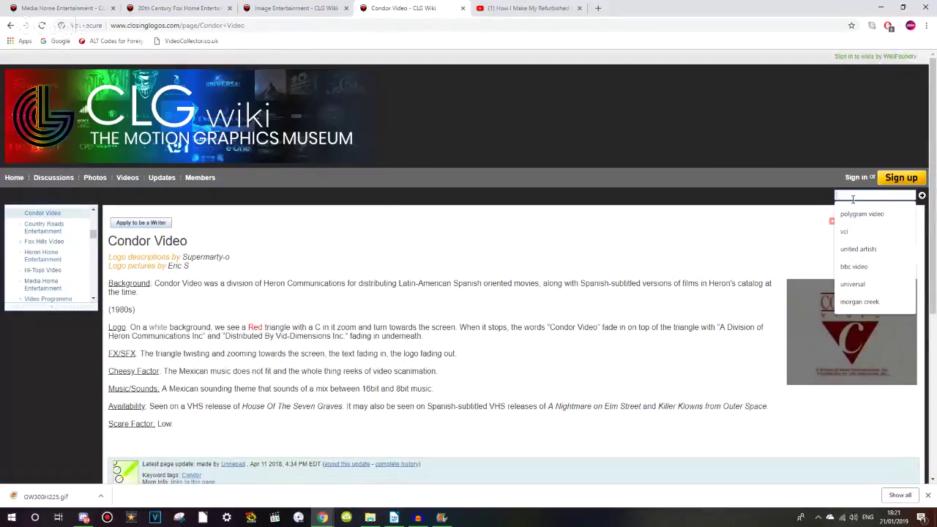
{"action": "type", "text": "photo-vid"}
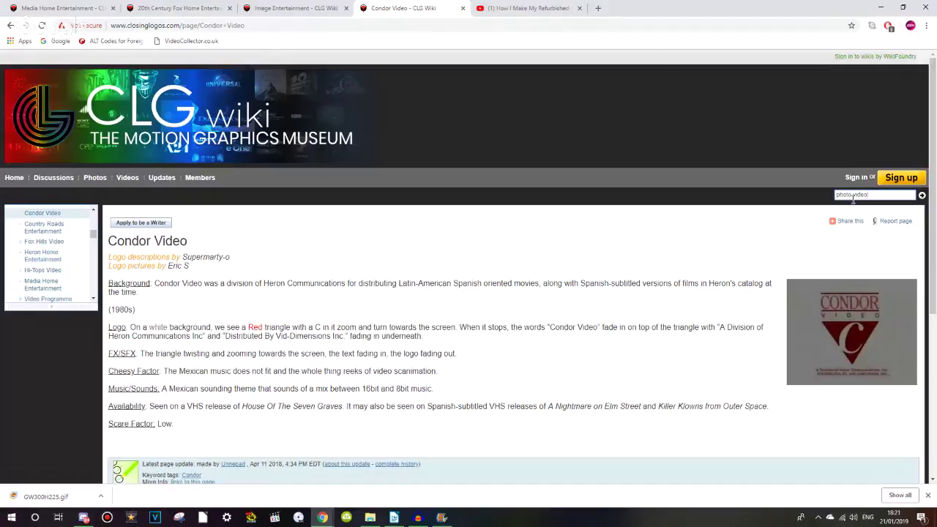
{"action": "type", "text": "eo"}
{"action": "key", "text": "Return"}
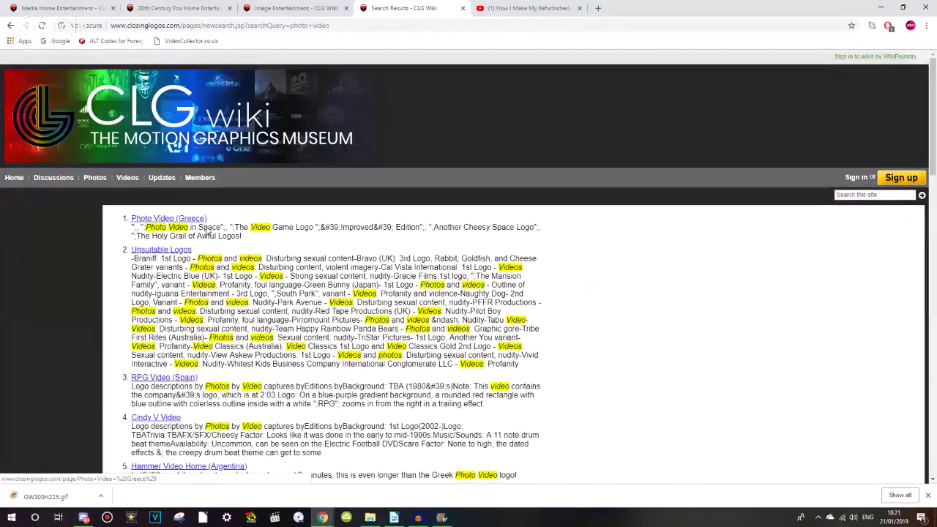
{"action": "left_click", "coordinate": [180, 219]}
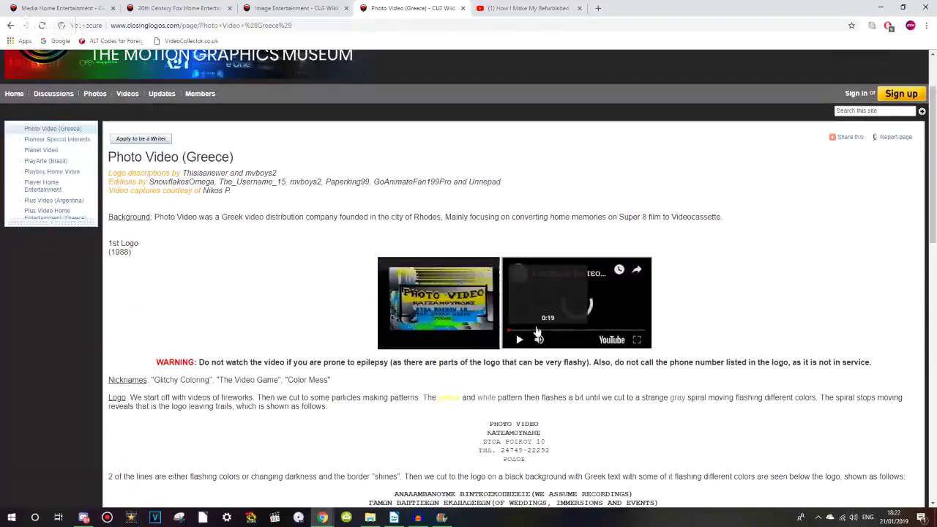
- Copy the video URL of the 1st Photo Video logo (1988), look at the live chat, and paste the link in the other program
{"action": "right_click", "coordinate": [543, 277]}
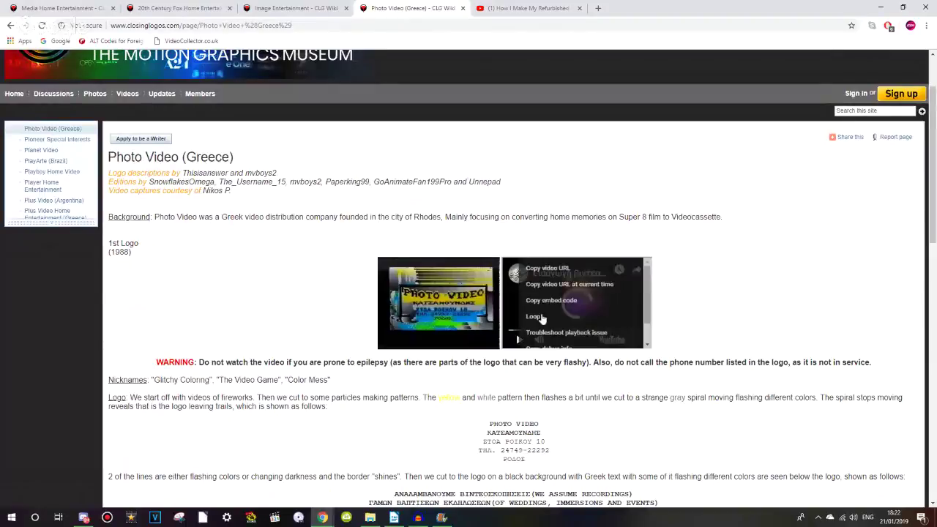
{"action": "left_click", "coordinate": [545, 271]}
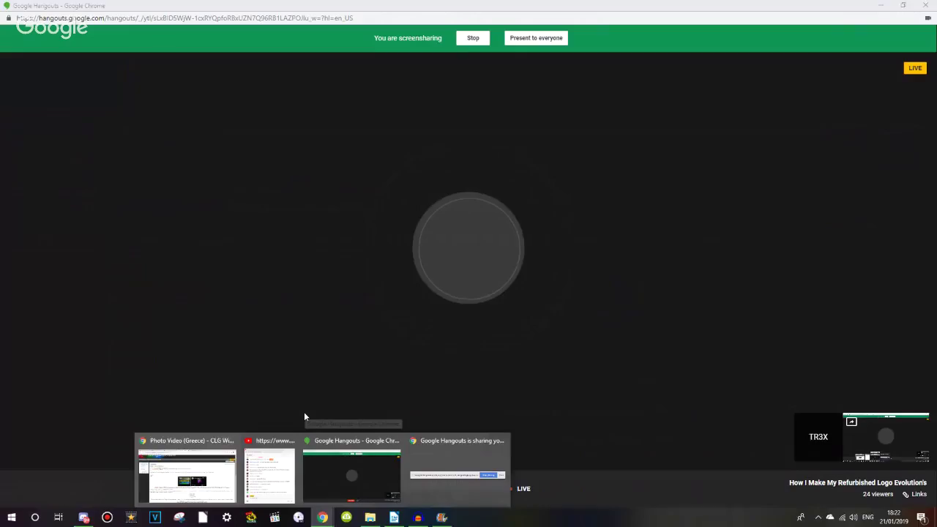
{"action": "left_click", "coordinate": [183, 468]}
{"action": "left_click", "coordinate": [284, 475]}
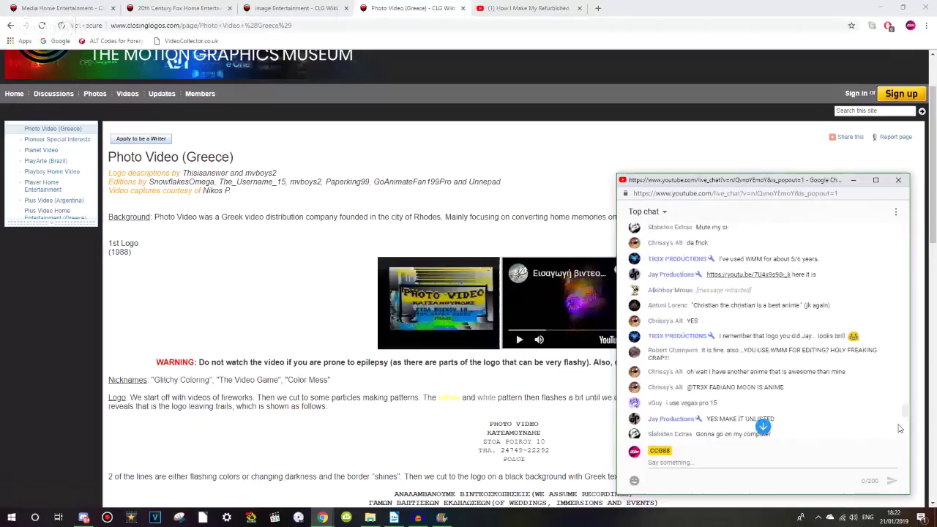
{"action": "left_click", "coordinate": [503, 408]}
{"action": "right_click", "coordinate": [585, 286]}
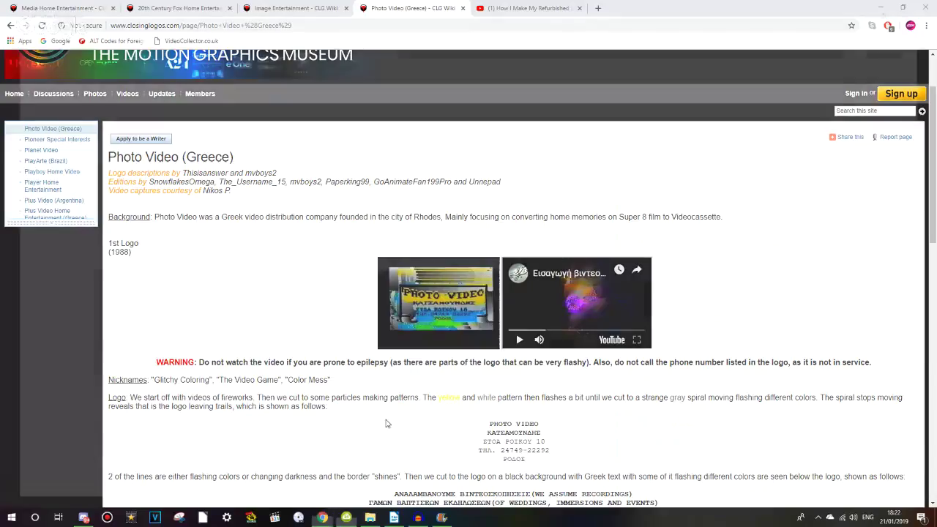
{"action": "key", "text": "alt+Tab"}
{"action": "key", "text": "ctrl+v"}
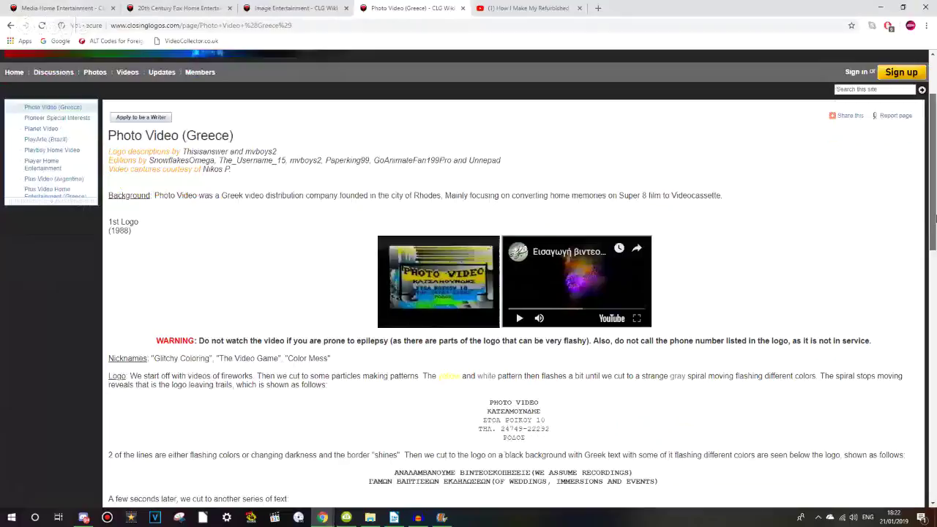
- Go to the 2nd Logo (1993) section of the Photo Video (Greece) page
{"action": "scroll", "coordinate": [824, 393], "scroll_direction": "down", "scroll_amount": 10}
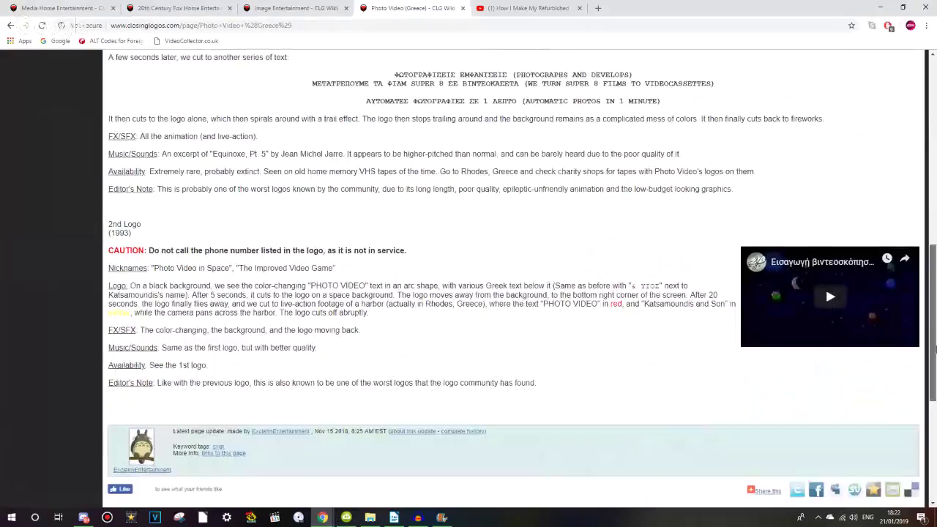
{"action": "scroll", "coordinate": [825, 264], "scroll_direction": "down", "scroll_amount": 1}
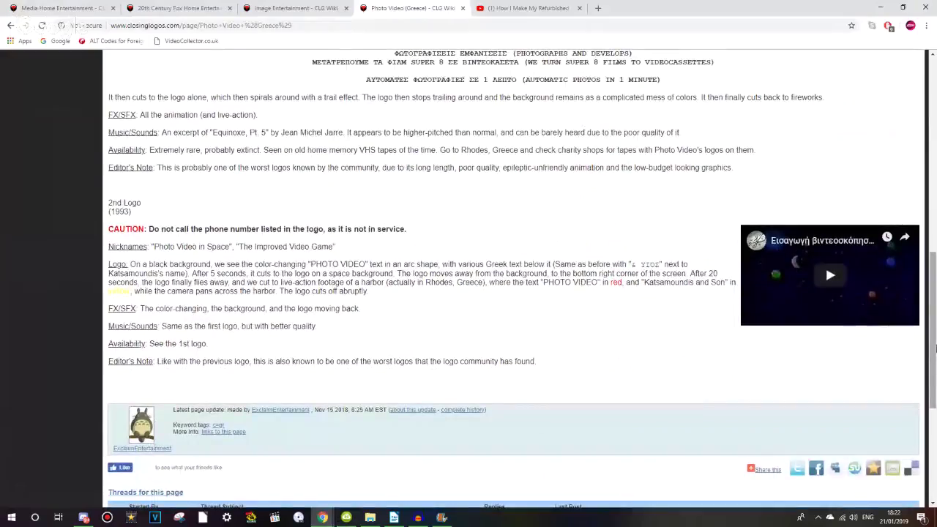